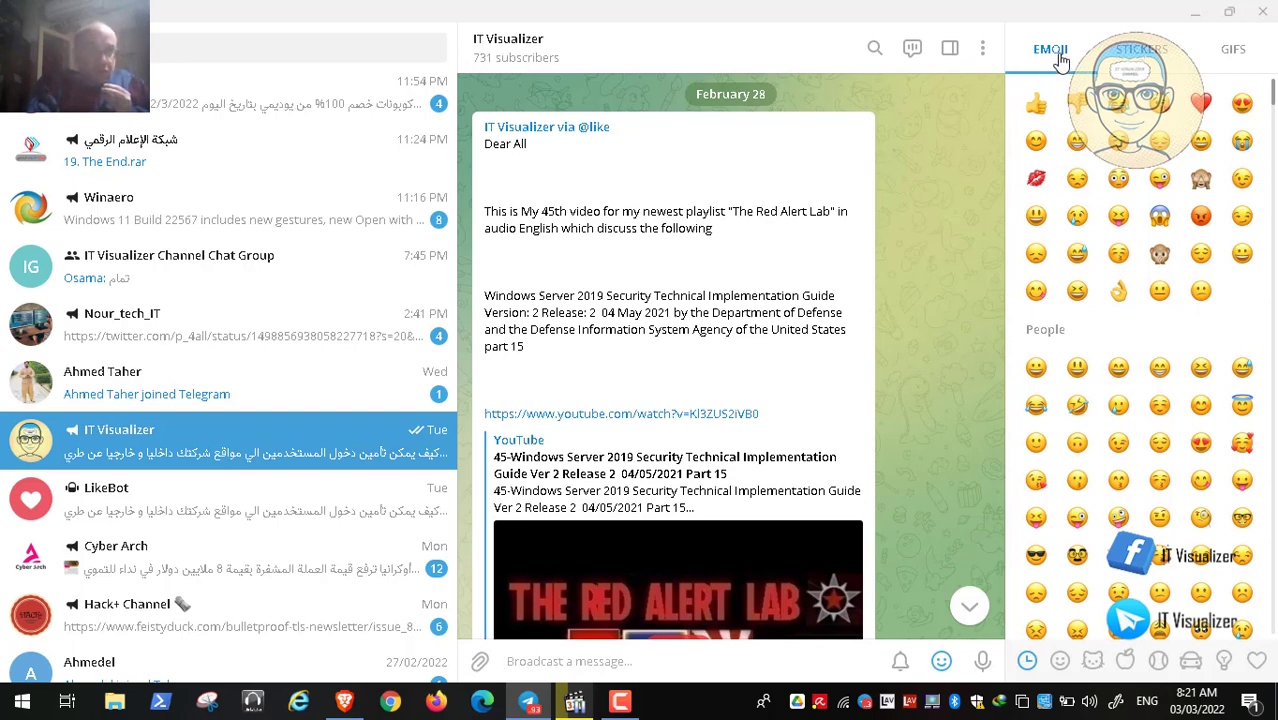
Minimize Telegram and the web browser, and play Video28.mp4 full screen in the media player.
left_click(1199, 13)
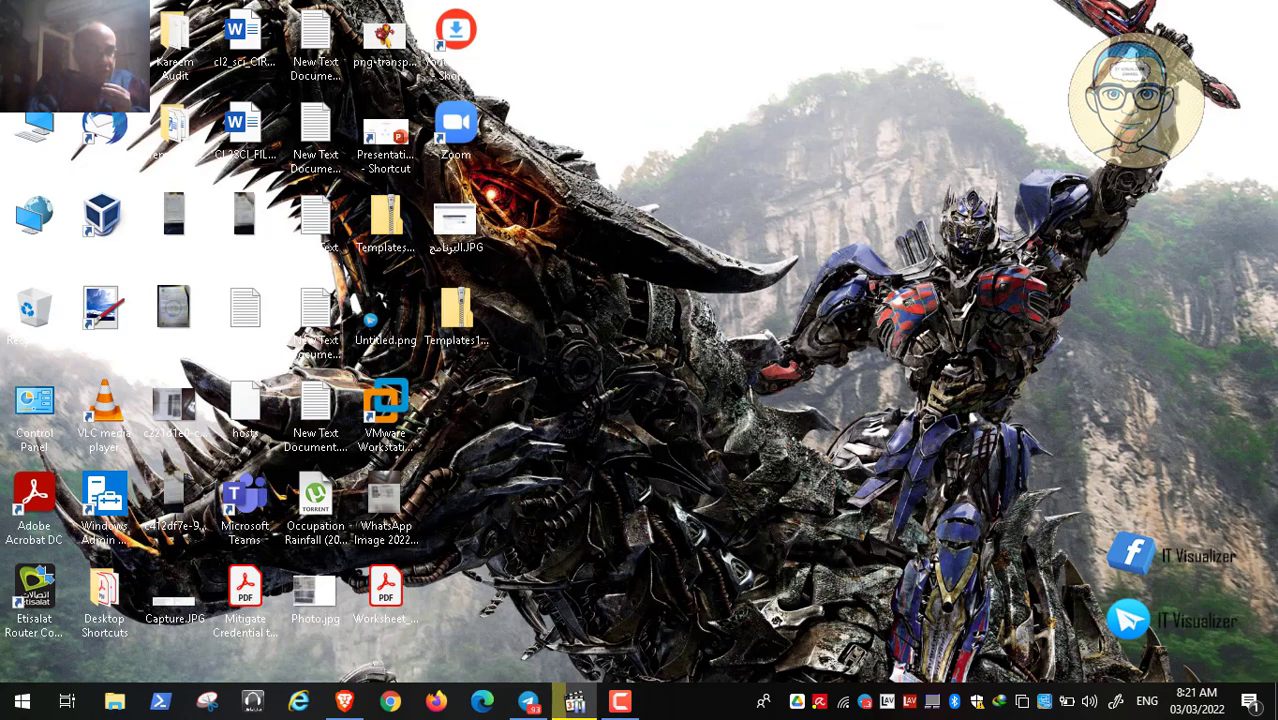
left_click(575, 701)
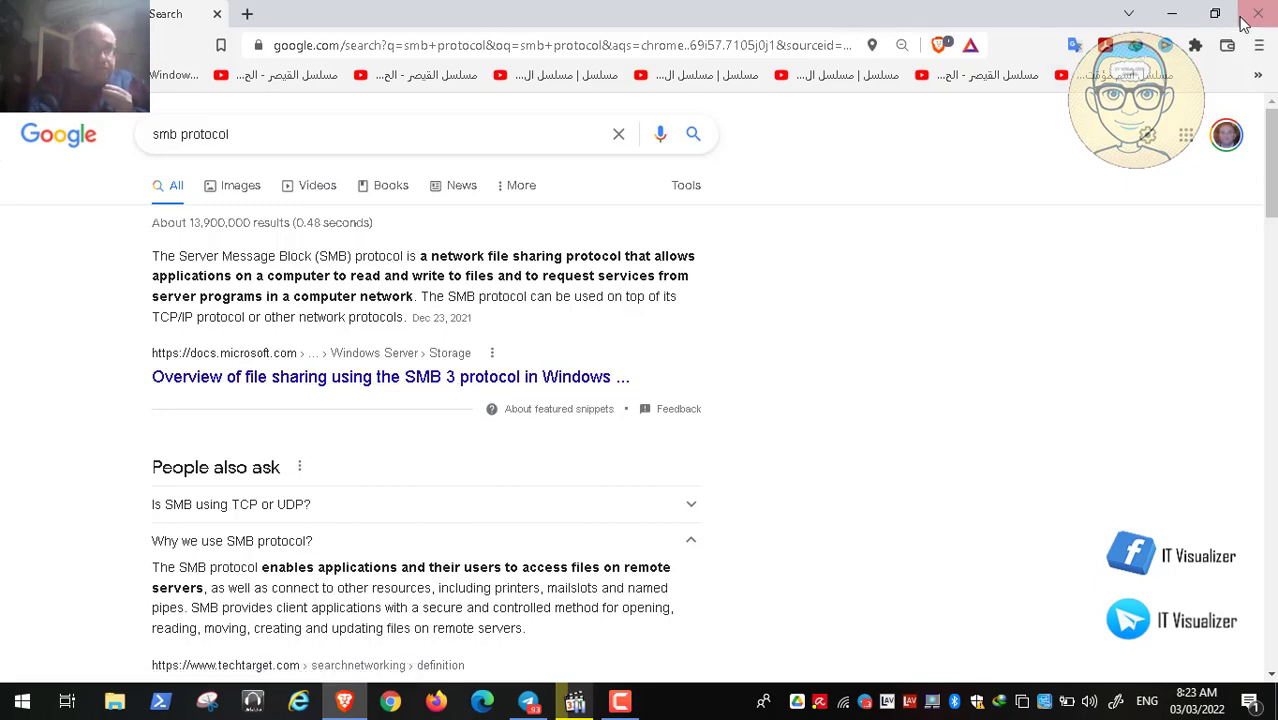
left_click(1180, 12)
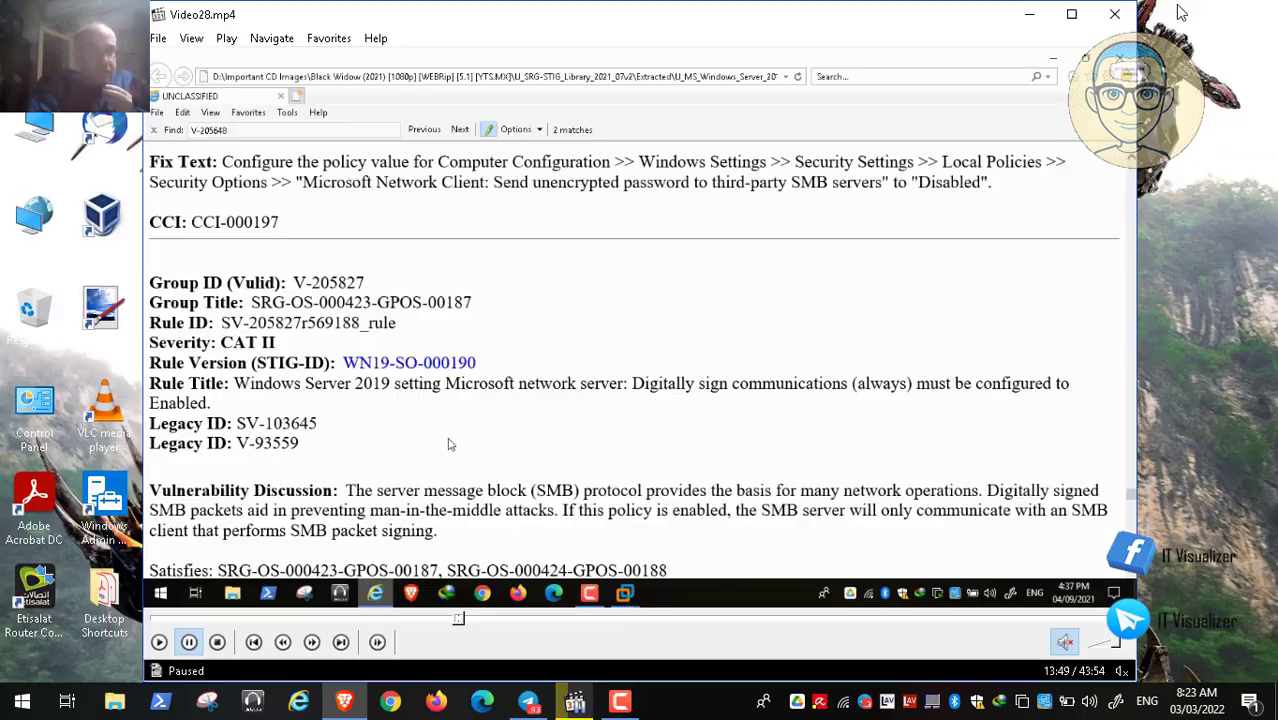
double_click(603, 520)
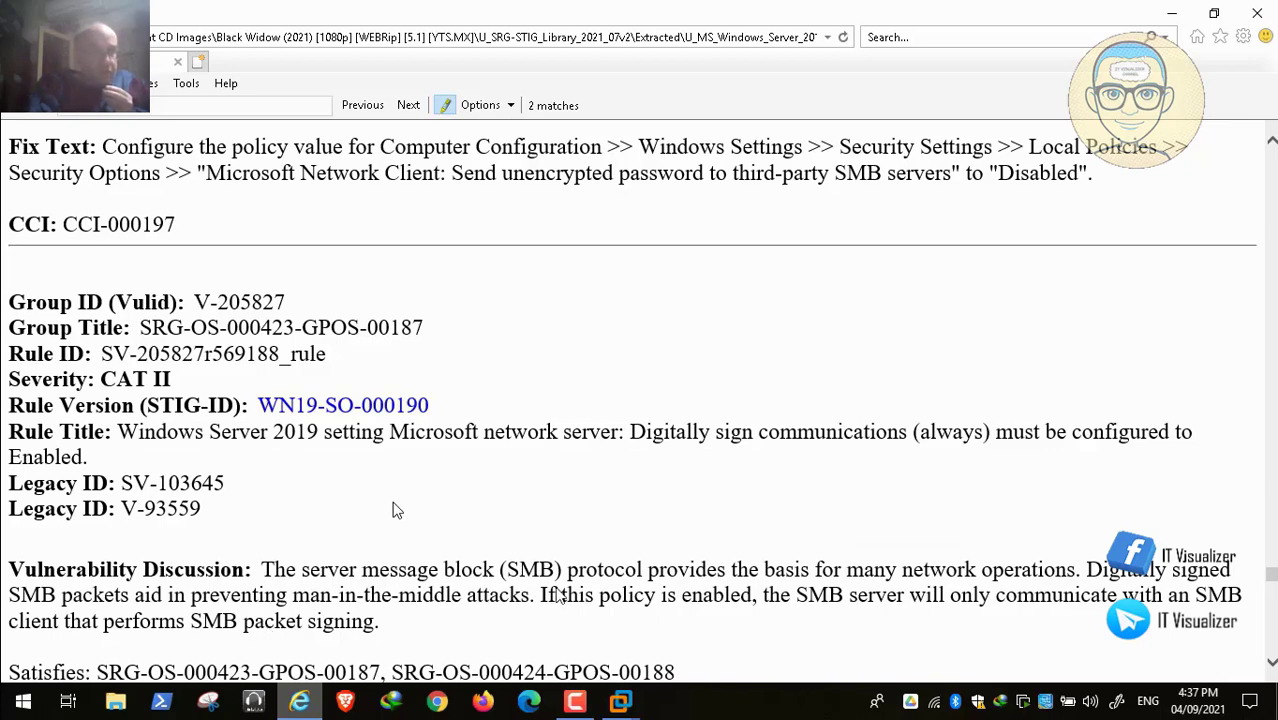
key("space")
left_click(15, 680)
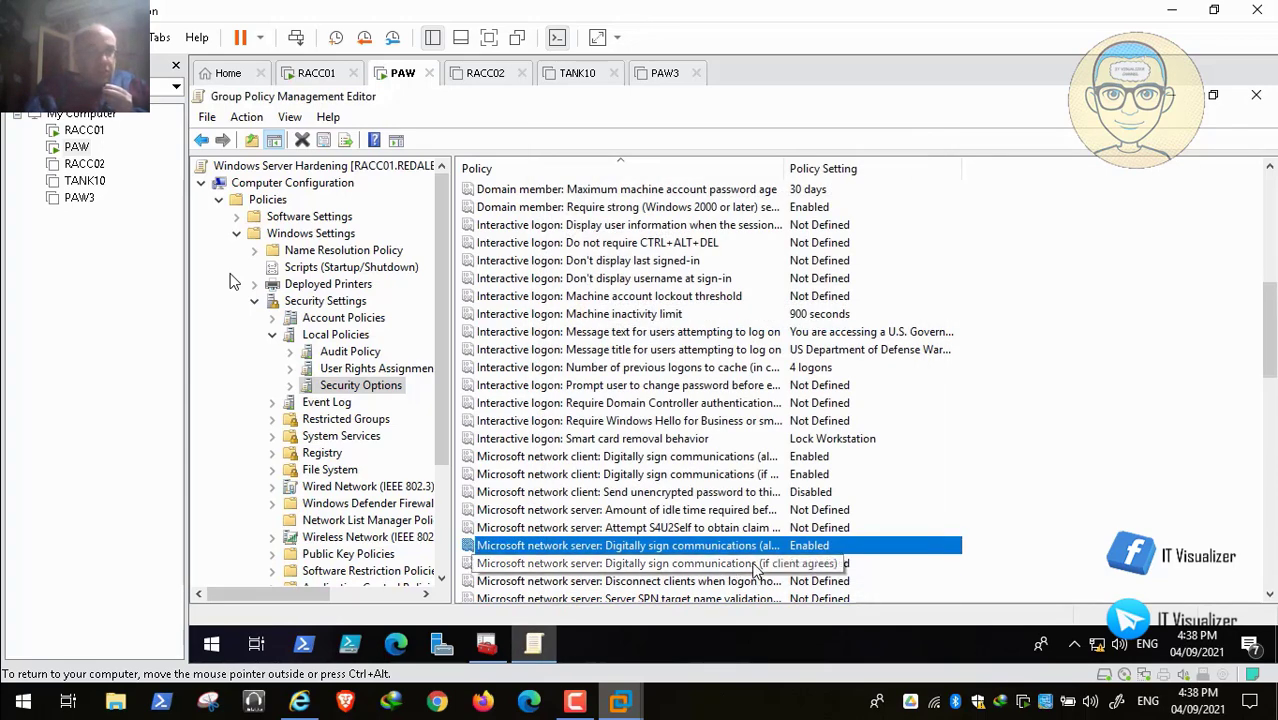
Switch to the STIG document in Internet Explorer and read rule V-205828 on digitally signing server communications (if client agrees).
left_click(300, 703)
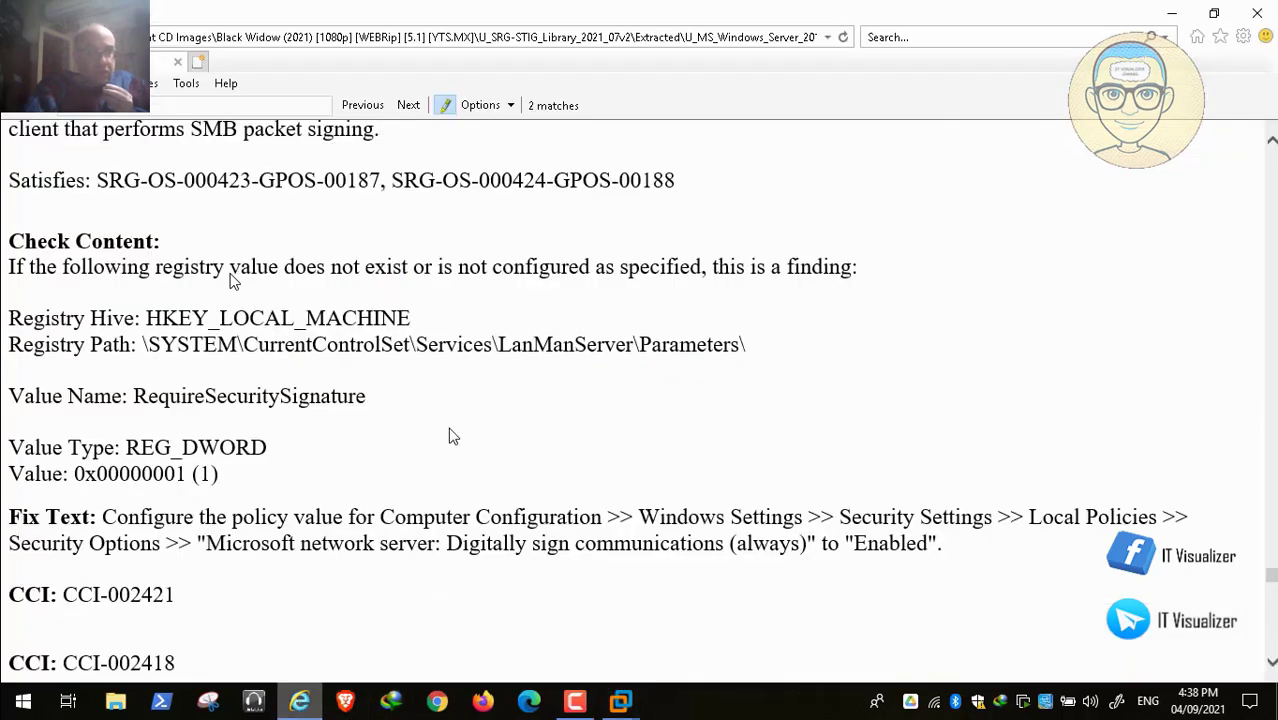
scroll(450, 436, "down", 3)
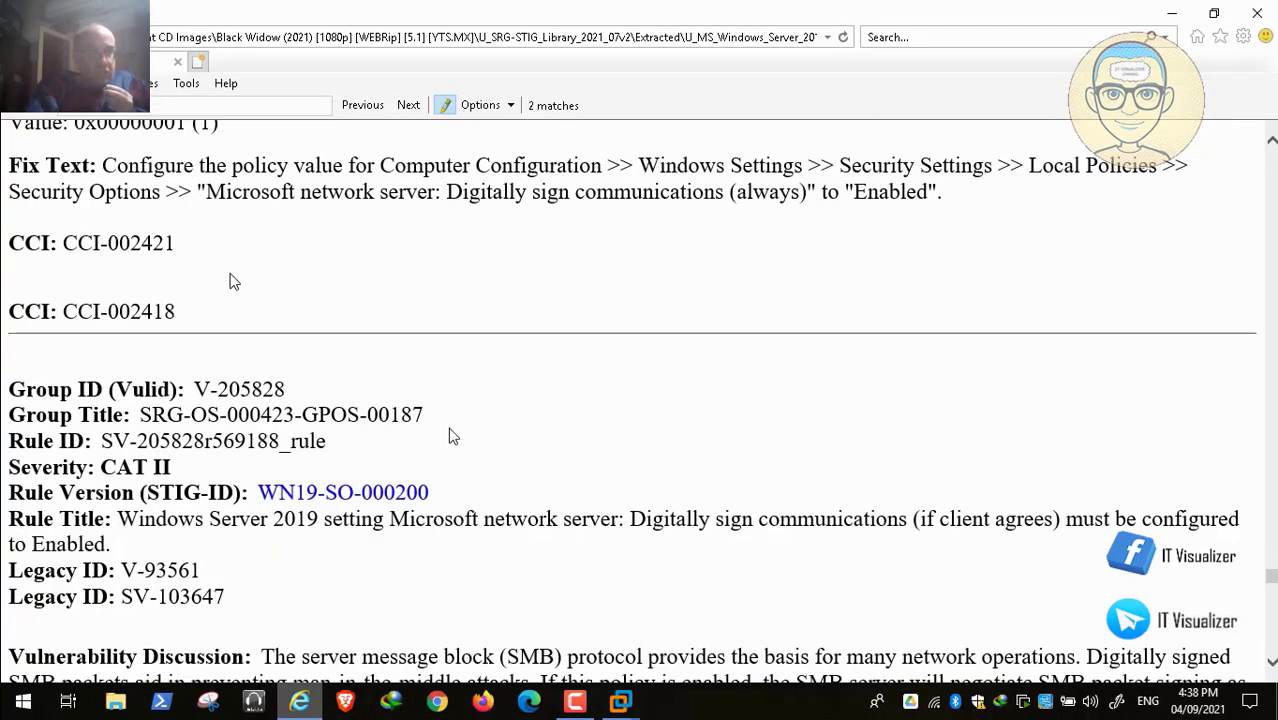
scroll(453, 436, "down", 1)
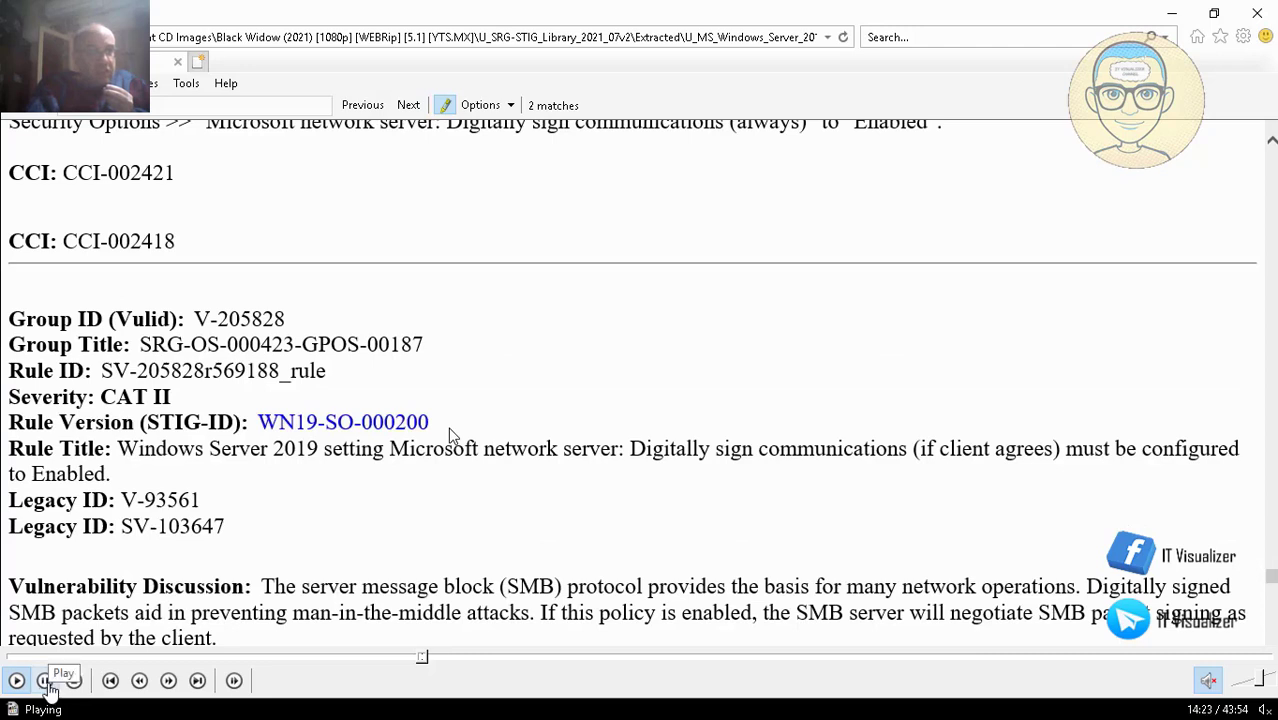
left_click(46, 685)
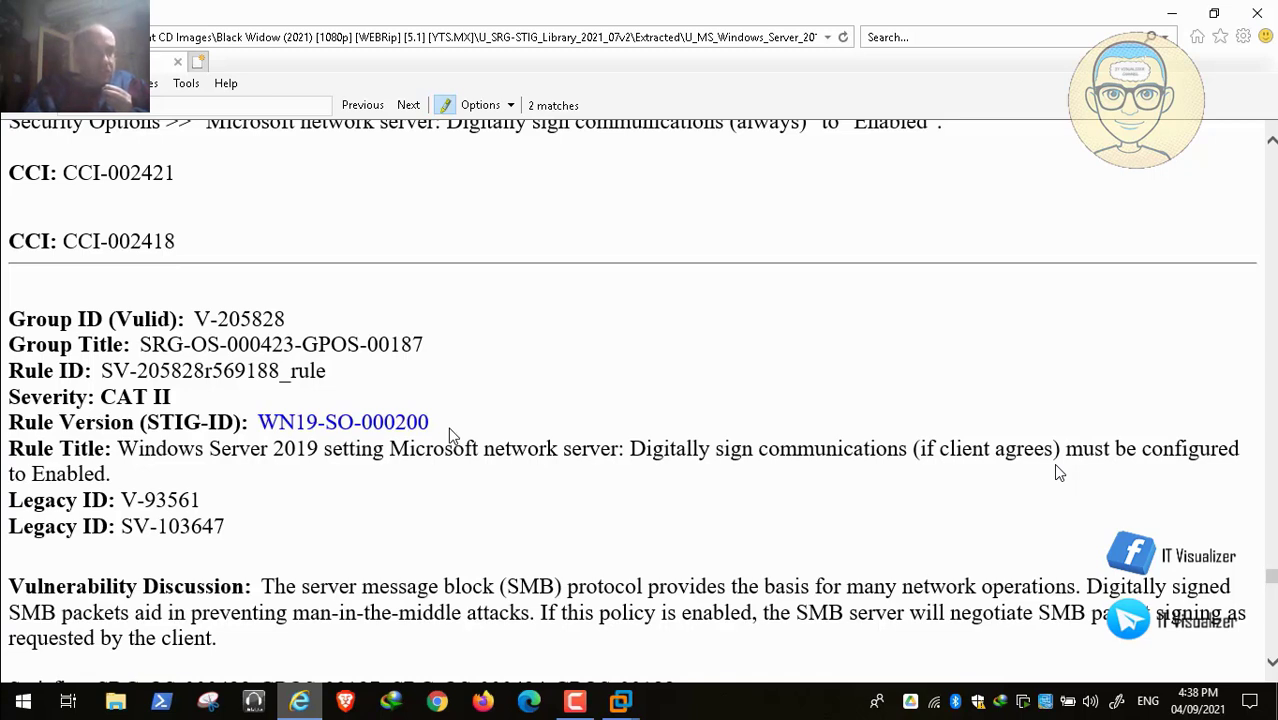
mouse_move(871, 691)
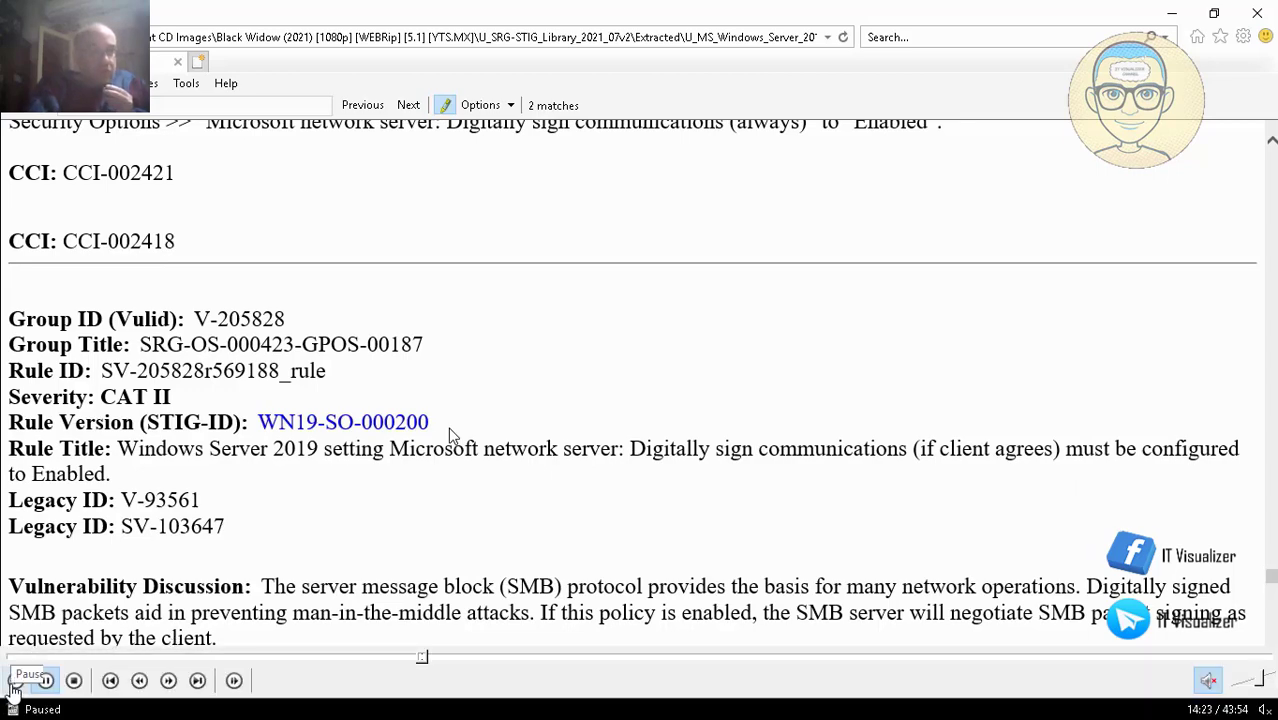
left_click(15, 680)
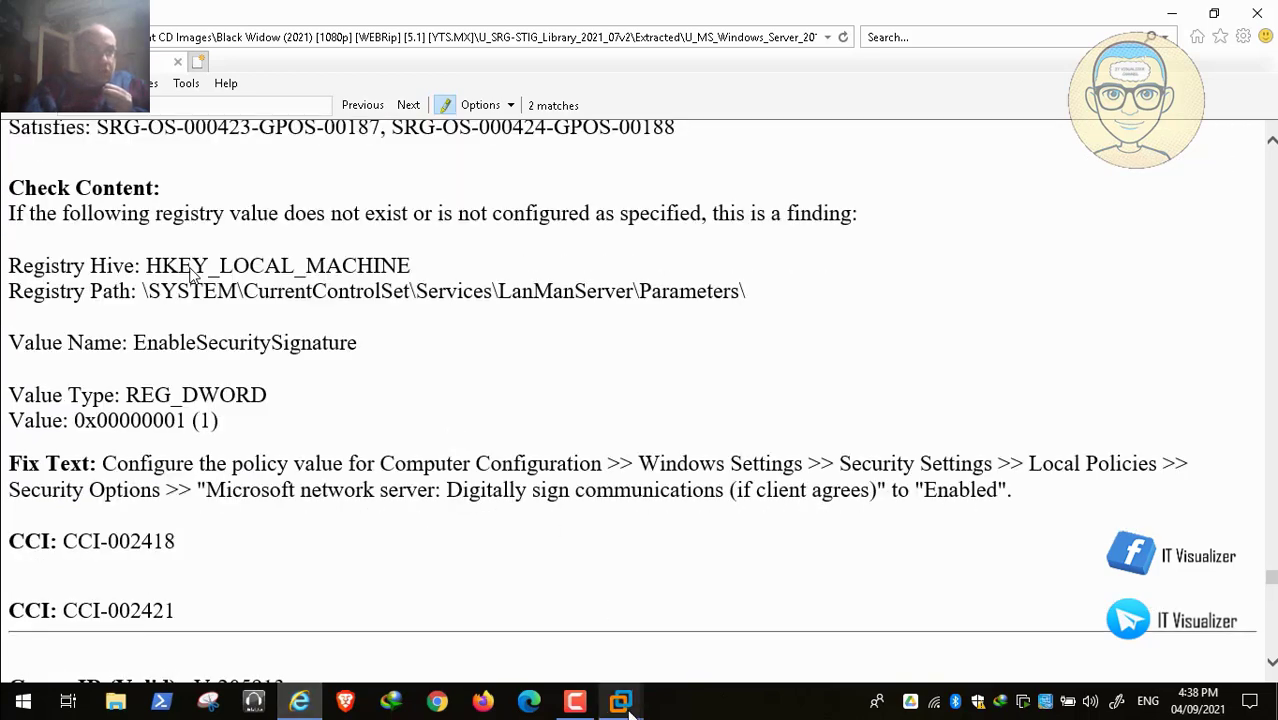
Switch to VMware Workstation and define the policy "Microsoft network server: Digitally sign communications (if client agrees)" as Enabled.
mouse_move(621, 701)
left_click(545, 607)
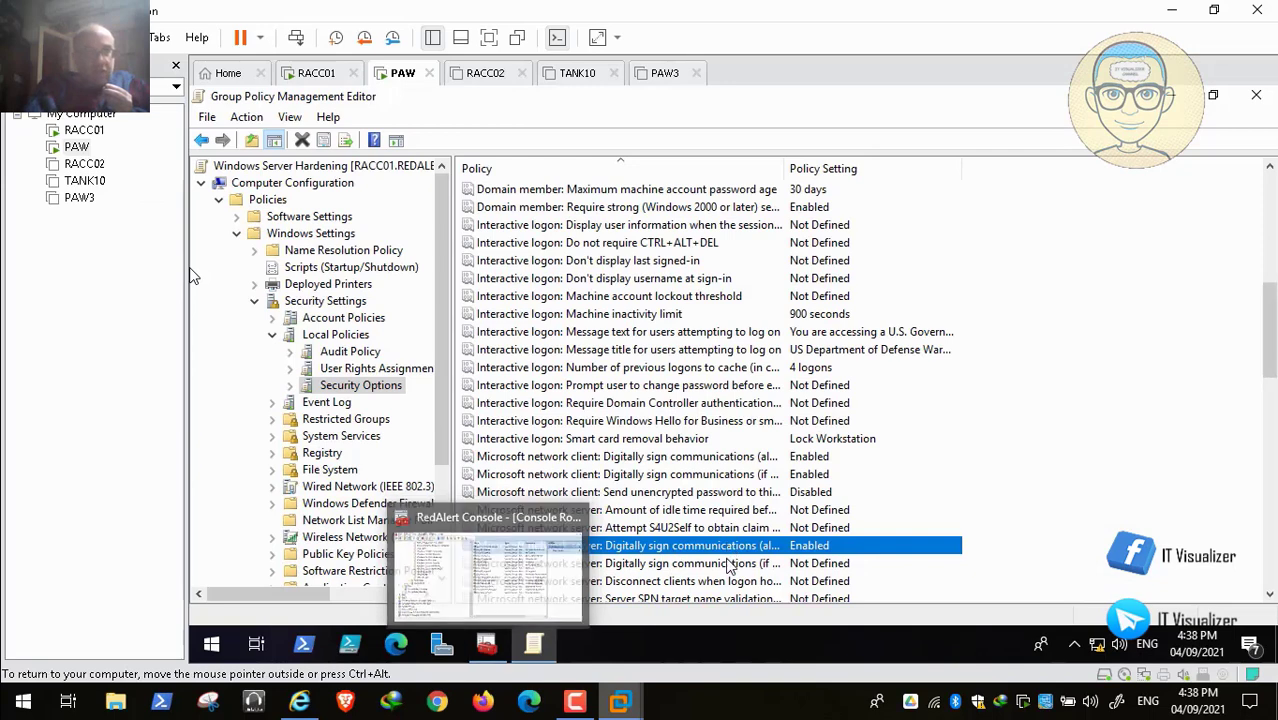
double_click(727, 562)
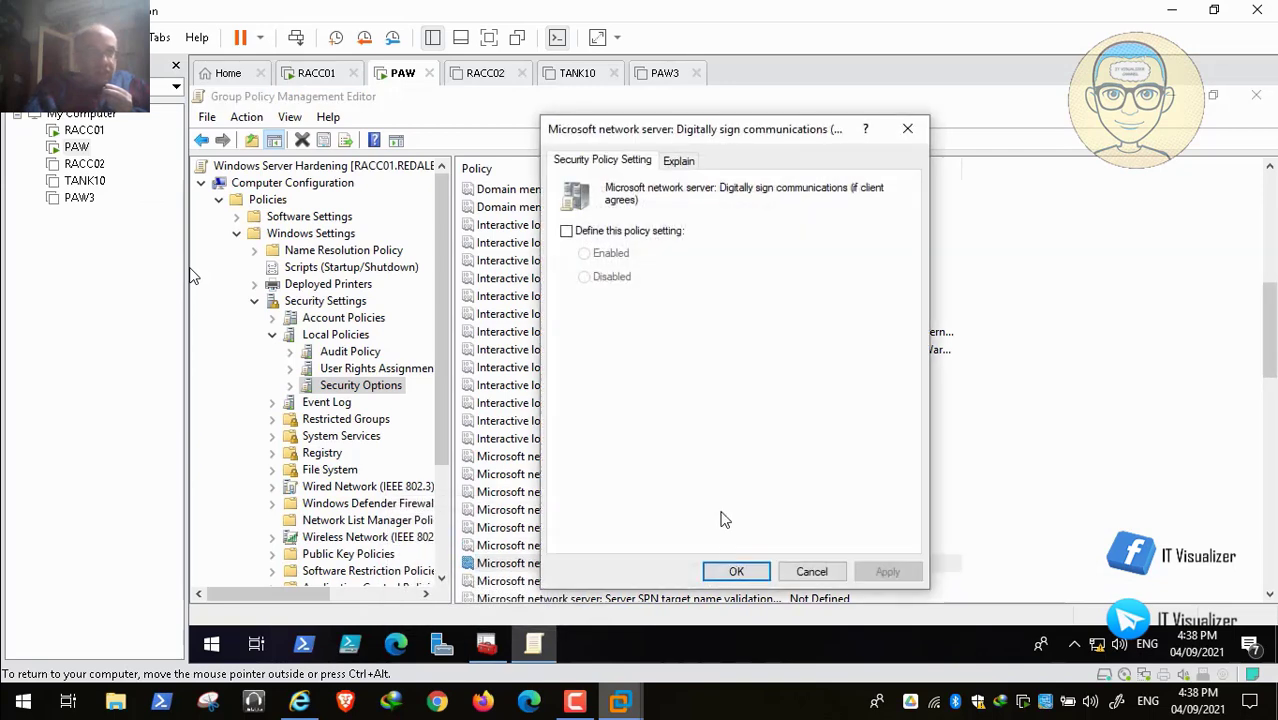
left_click(566, 231)
left_click(584, 253)
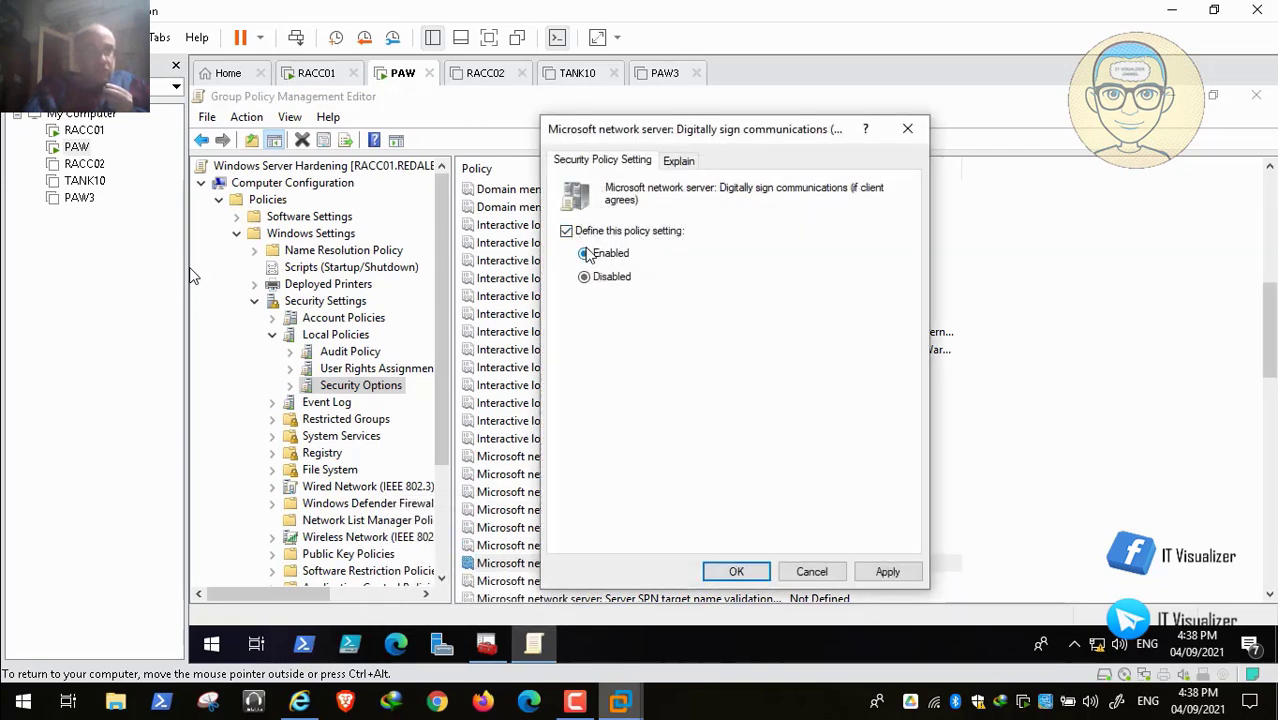
left_click(888, 572)
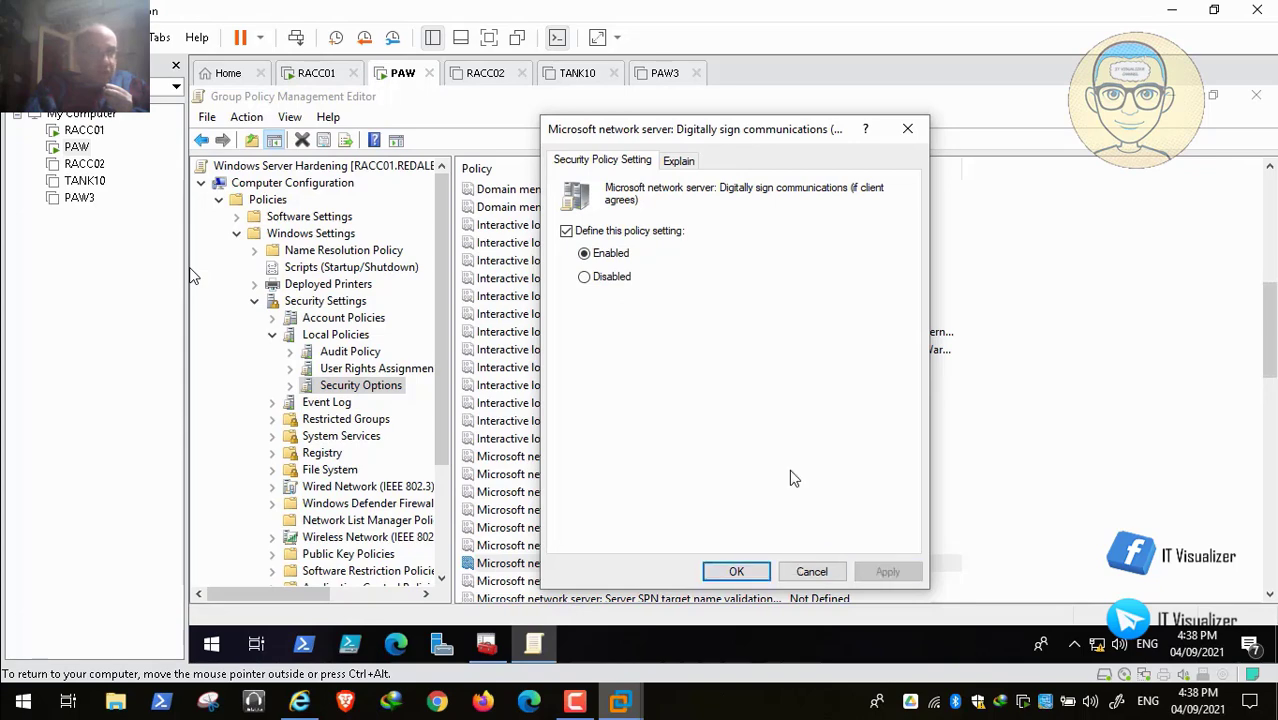
left_click(738, 571)
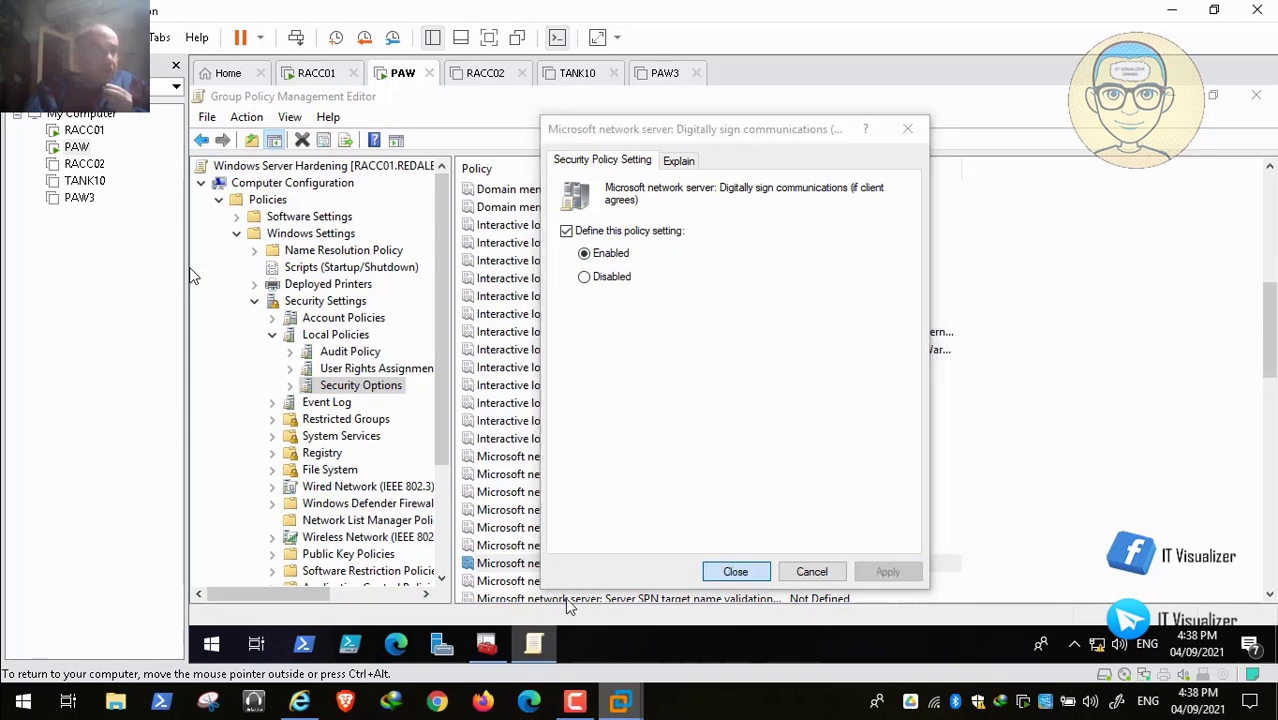
Switch to the STIG document in Internet Explorer and read rule V-205913 on anonymous SID/Name translation.
left_click(297, 705)
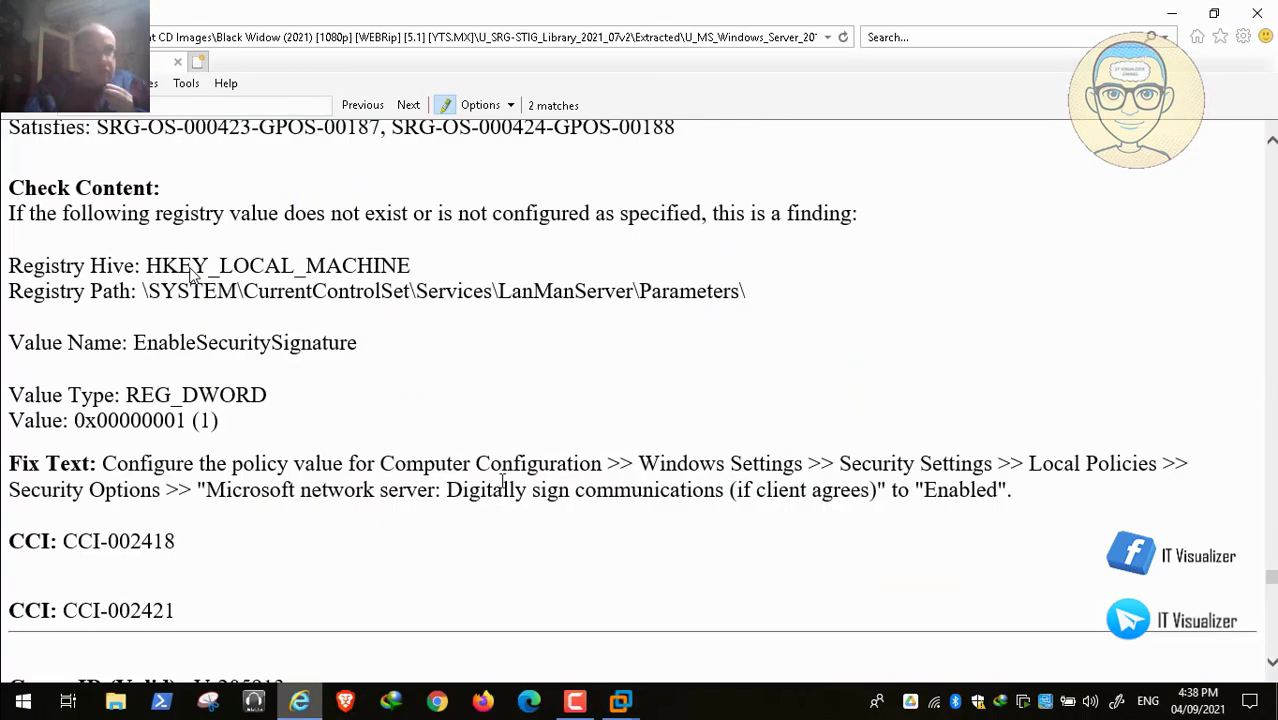
scroll(502, 477, "down", 5)
scroll(502, 481, "down", 1)
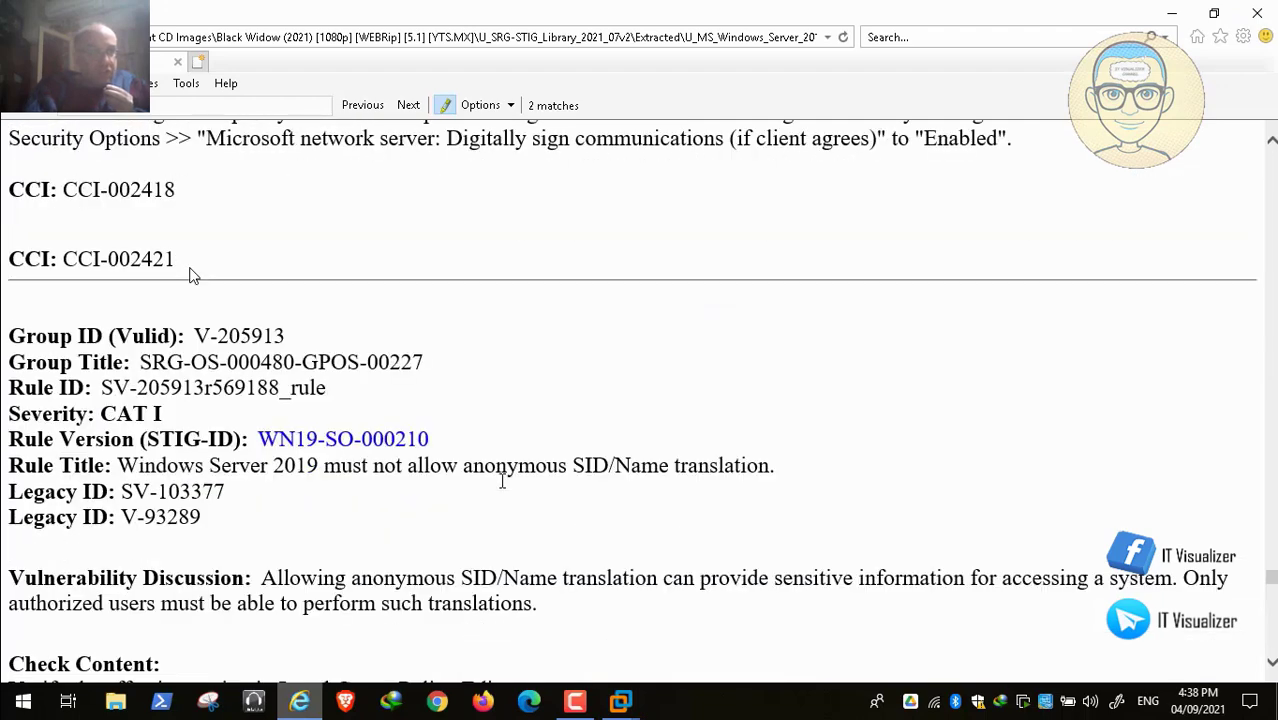
mouse_move(45, 700)
mouse_move(110, 716)
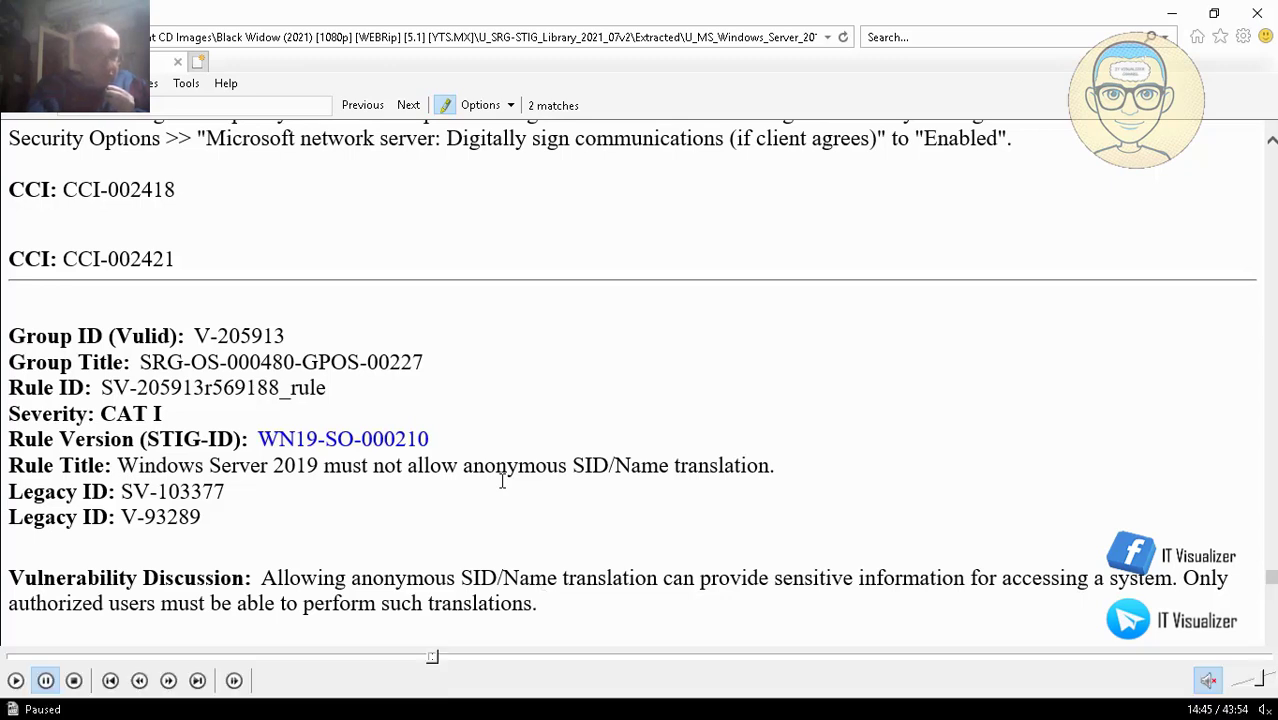
left_click(14, 681)
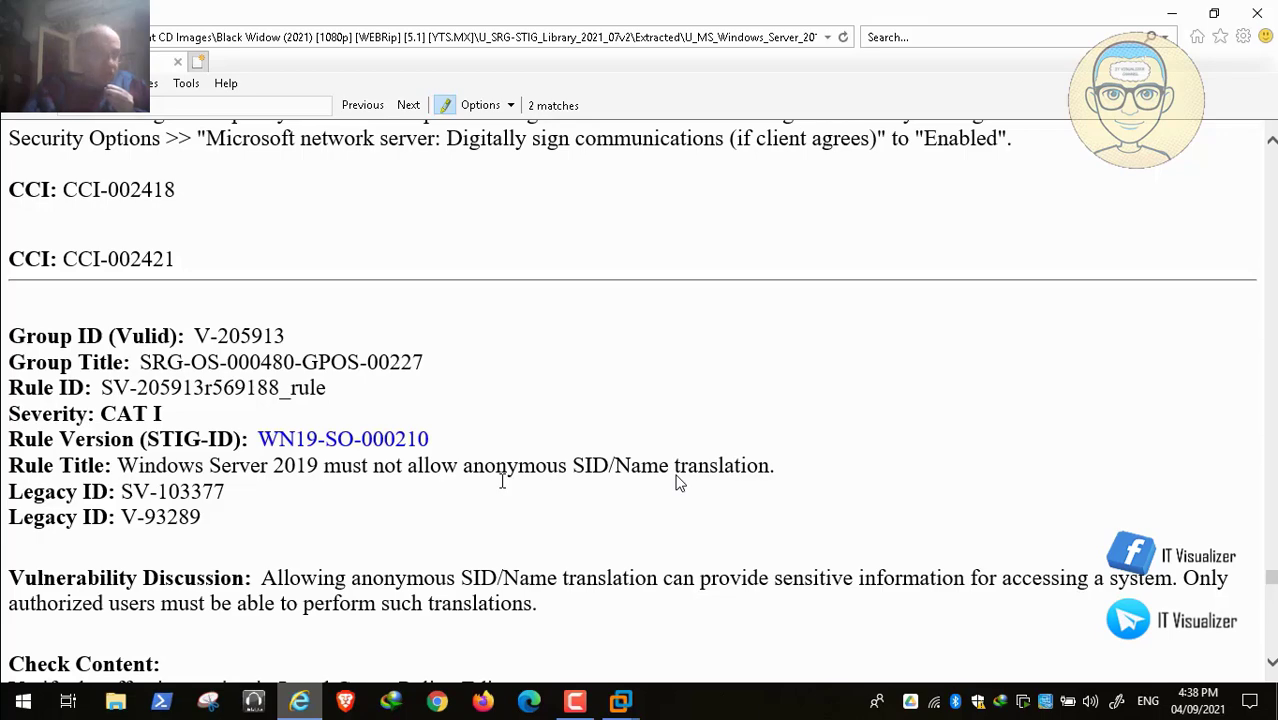
left_click(676, 475)
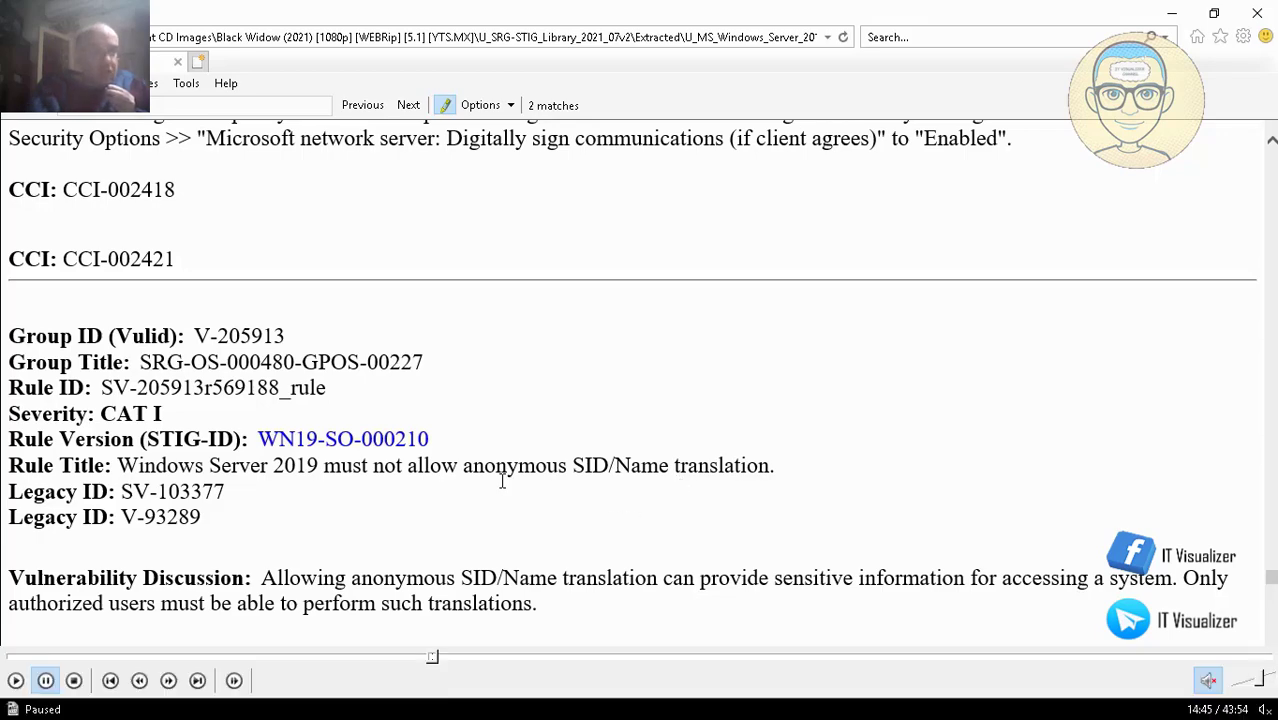
left_click(16, 684)
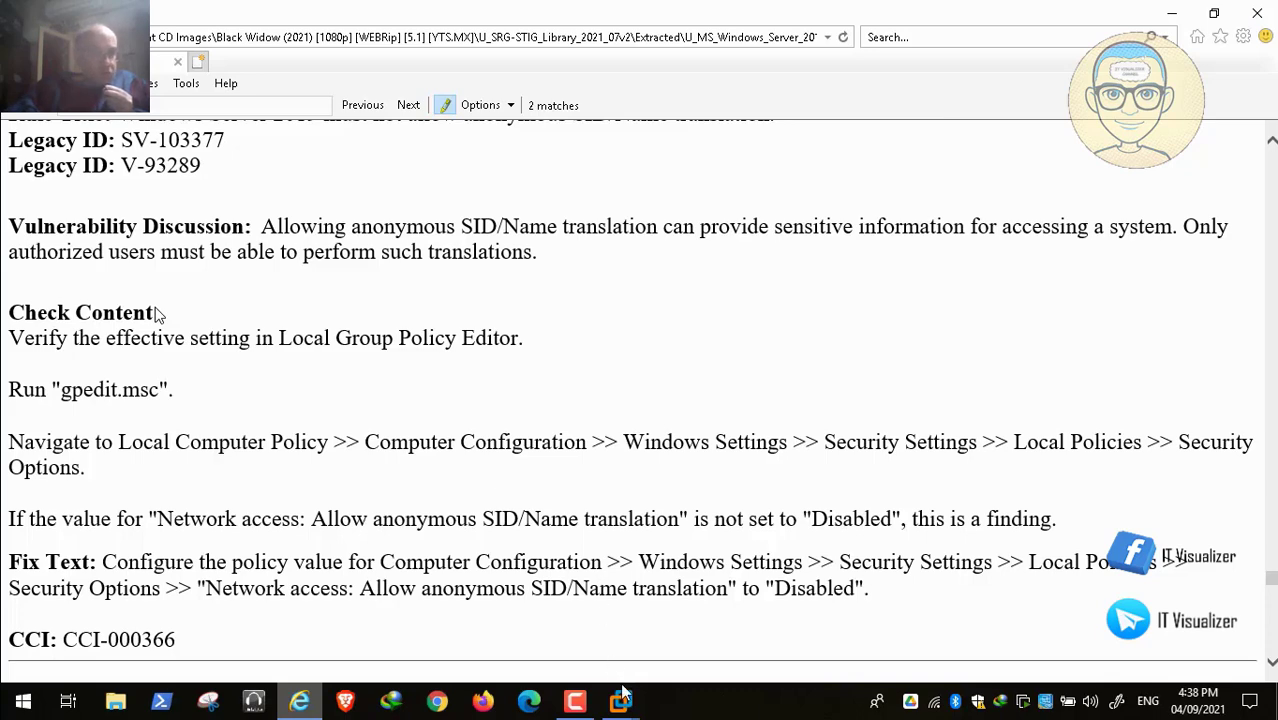
Switch to VMware Workstation and define the policy "Network access: Allow anonymous SID/Name translation" as Disabled.
mouse_move(623, 692)
left_click(576, 593)
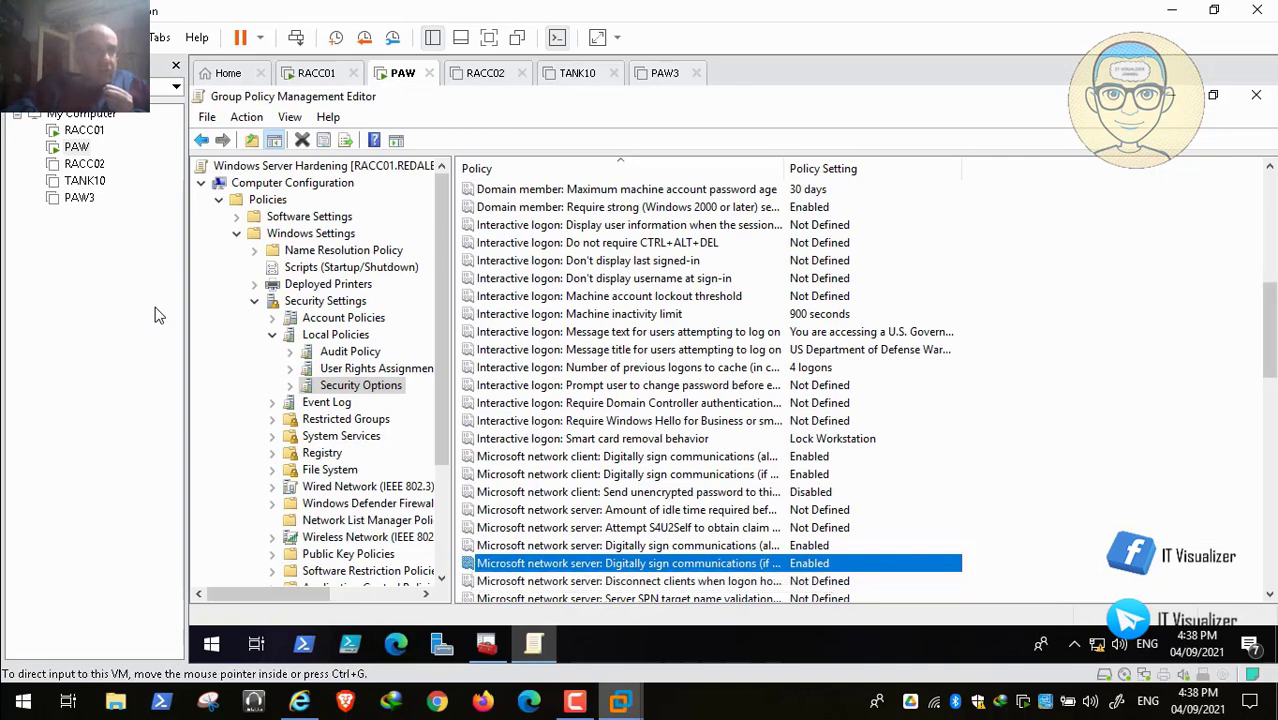
left_click(1270, 594)
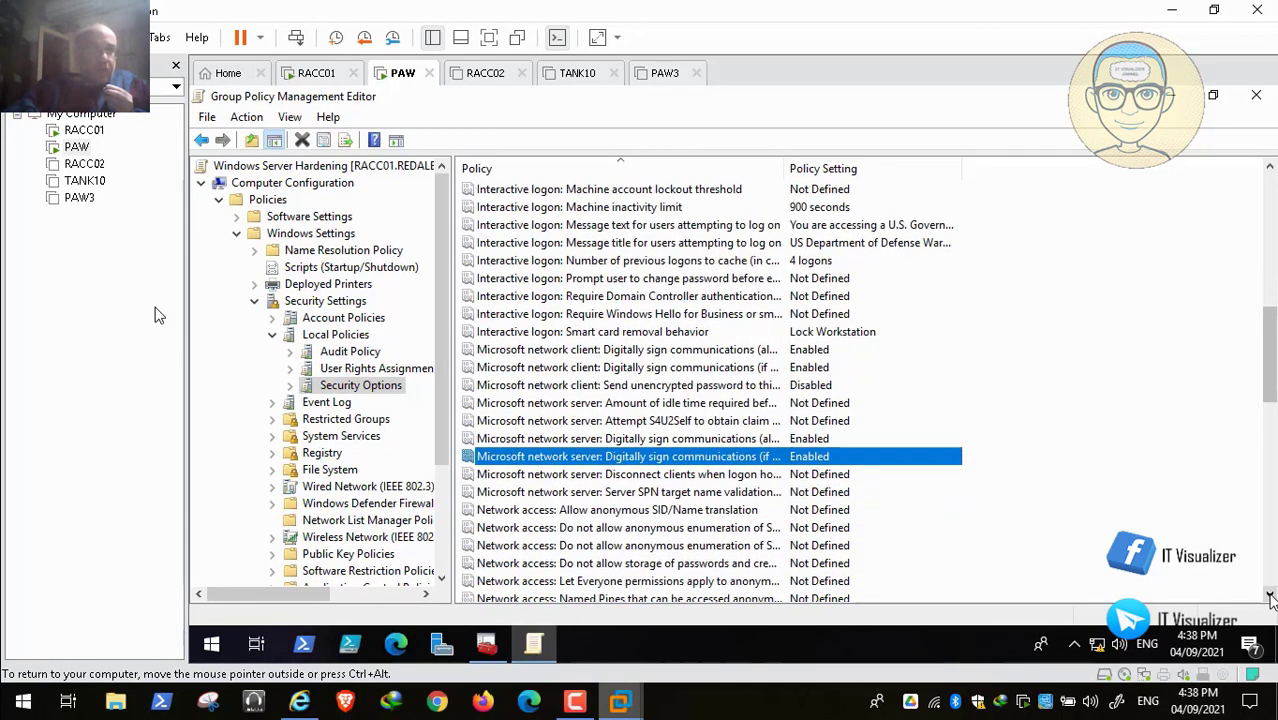
double_click(750, 492)
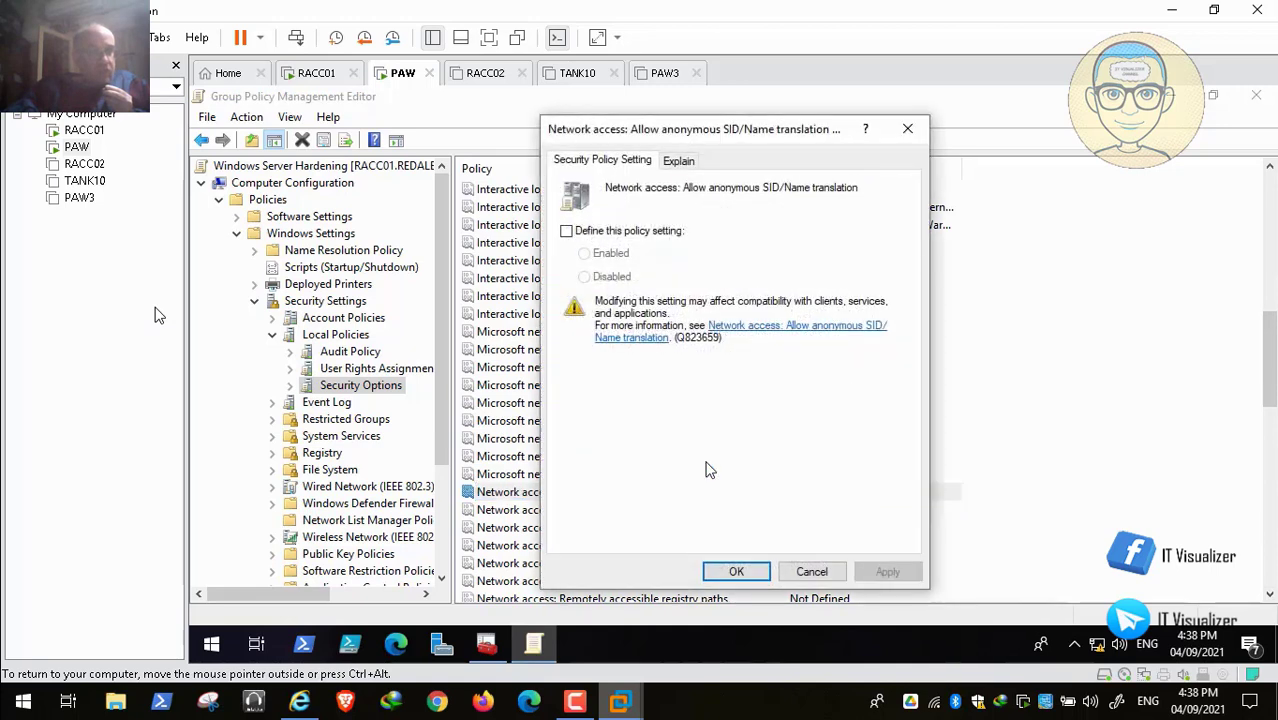
left_click(566, 231)
left_click(584, 277)
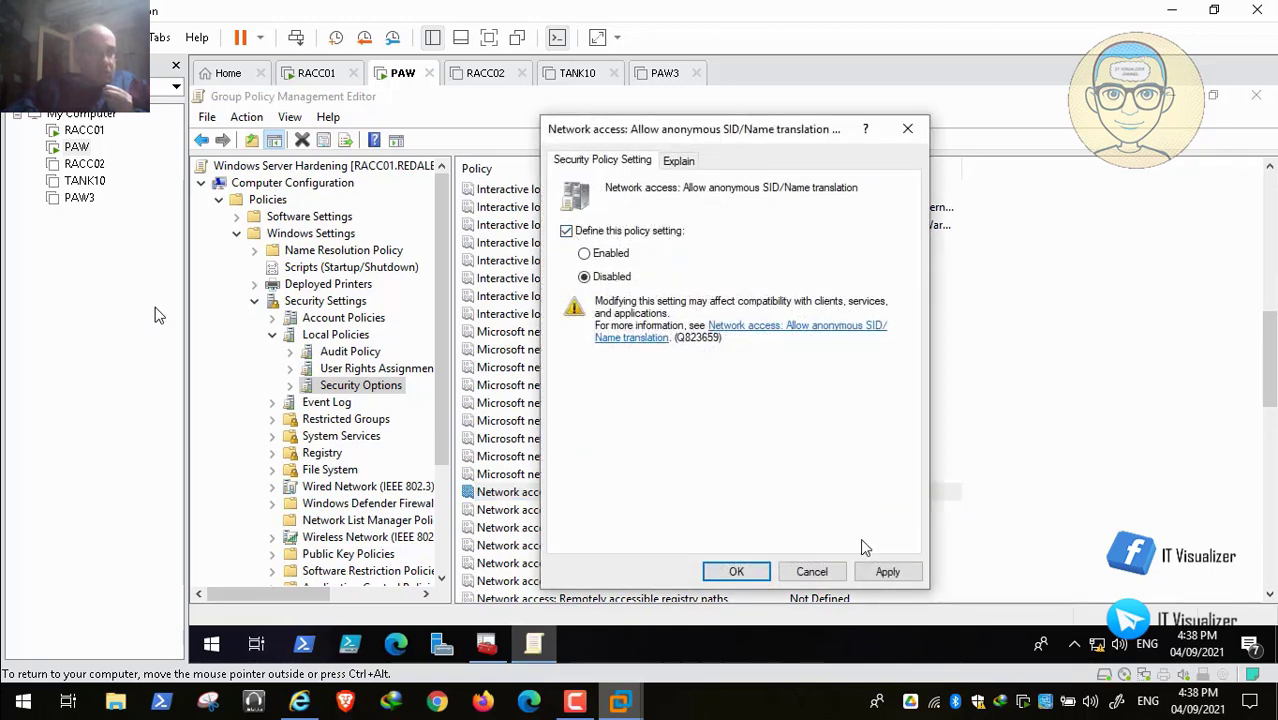
left_click(887, 572)
left_click(736, 571)
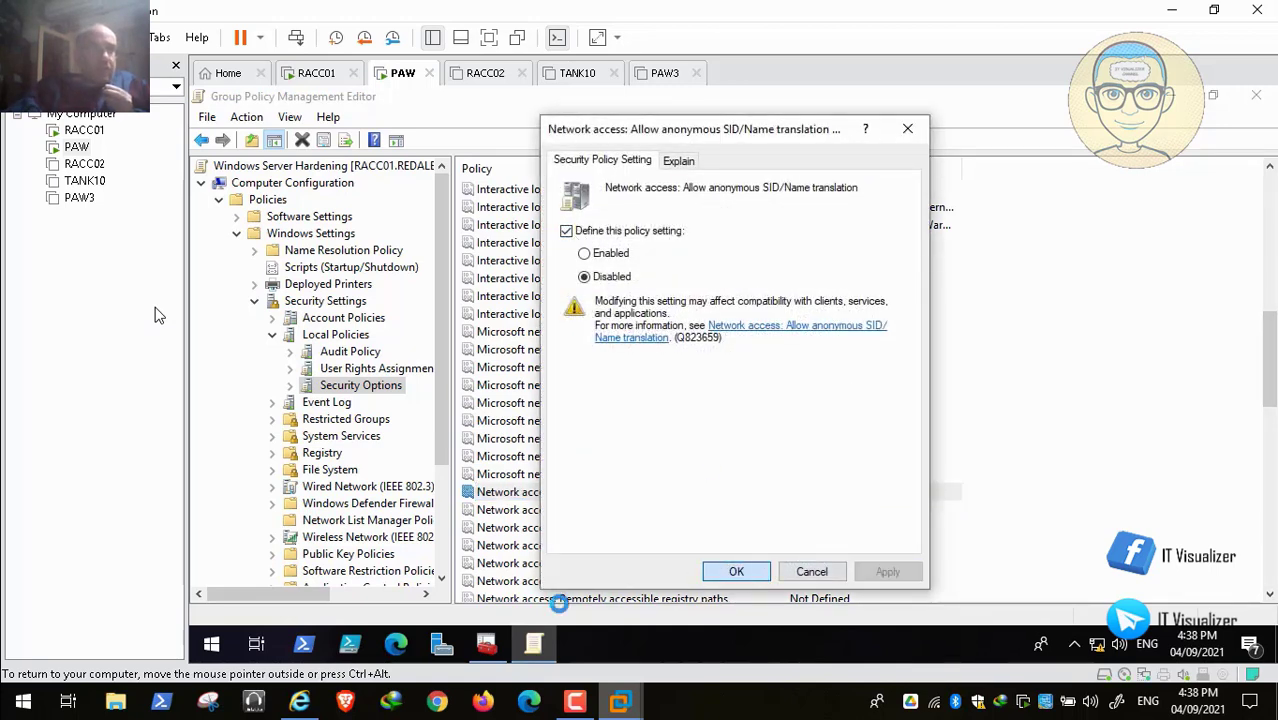
Read rule V-205914 on anonymous SAM account enumeration in Internet Explorer's STIG document, and return to the Security Options policies in VMware Workstation.
left_click(299, 703)
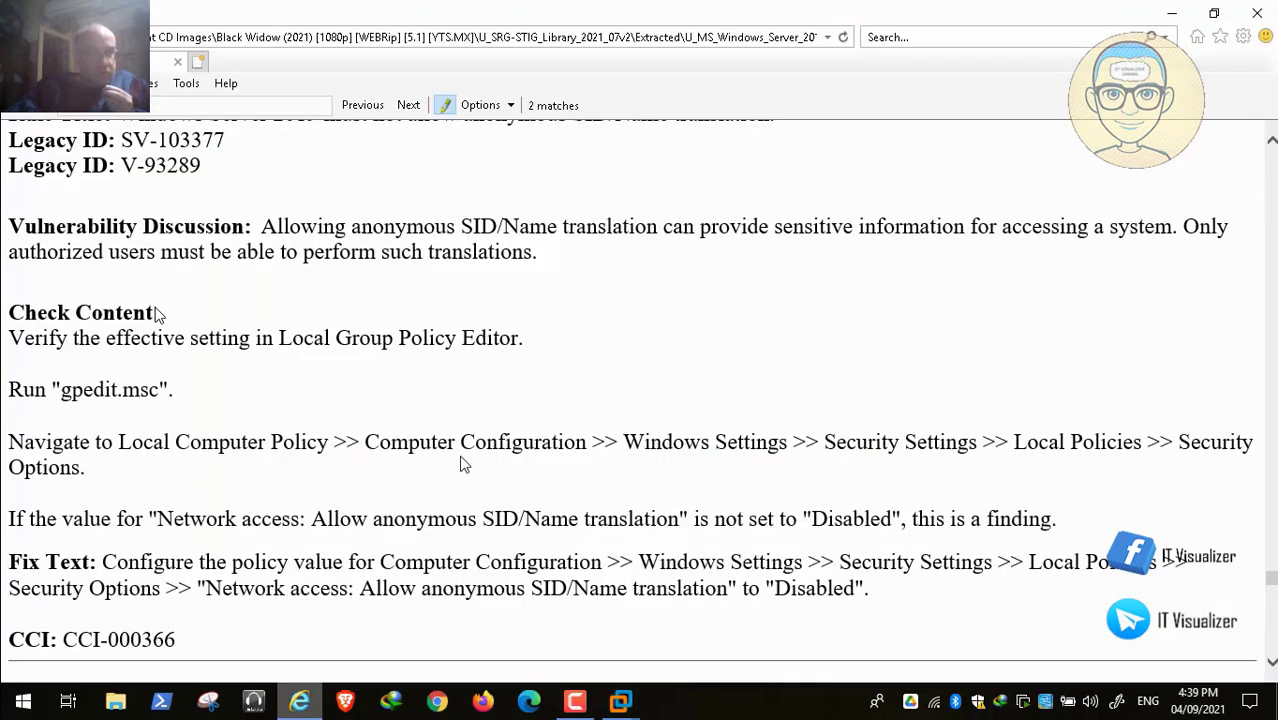
scroll(460, 462, "down", 1)
scroll(460, 462, "down", 4)
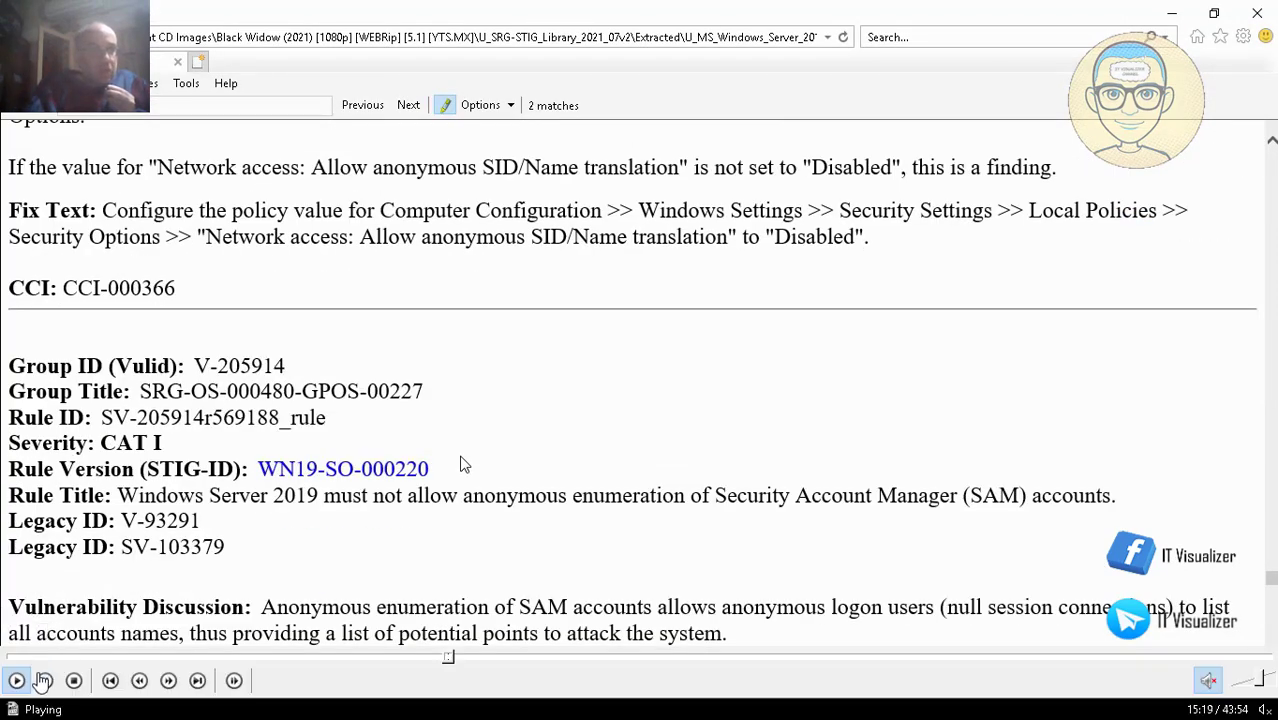
scroll(461, 458, "down", 1)
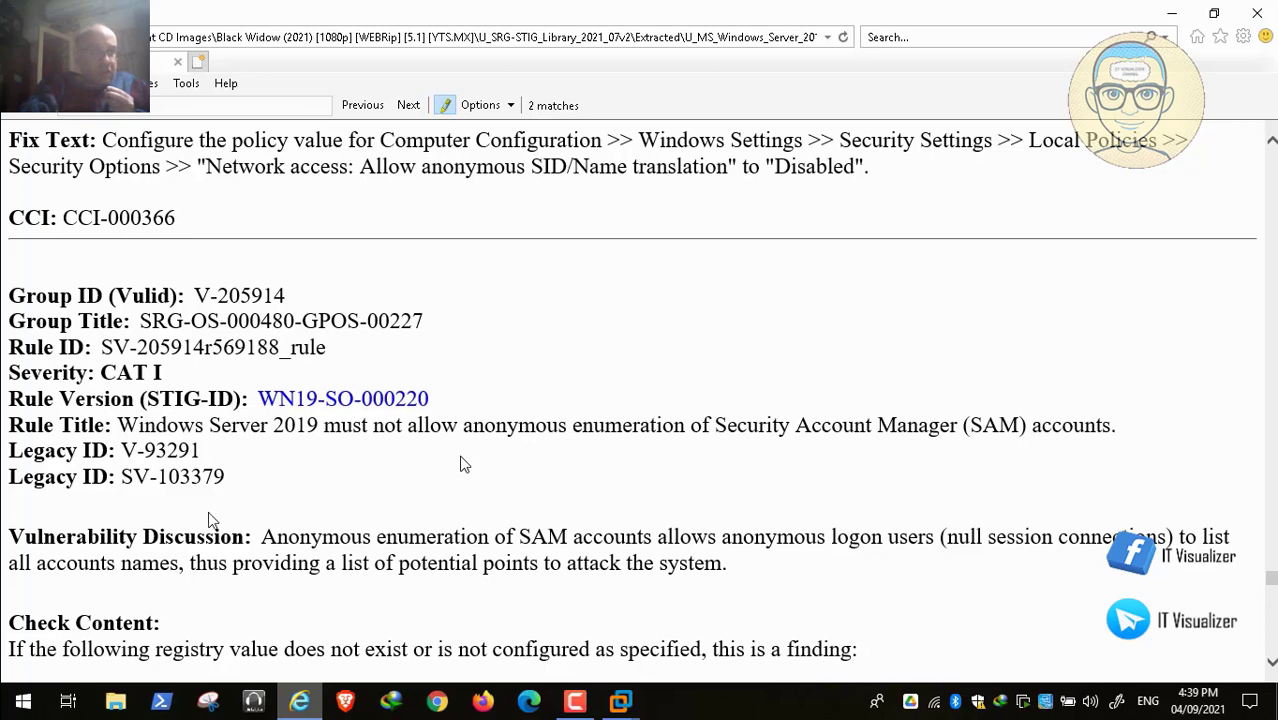
mouse_move(205, 716)
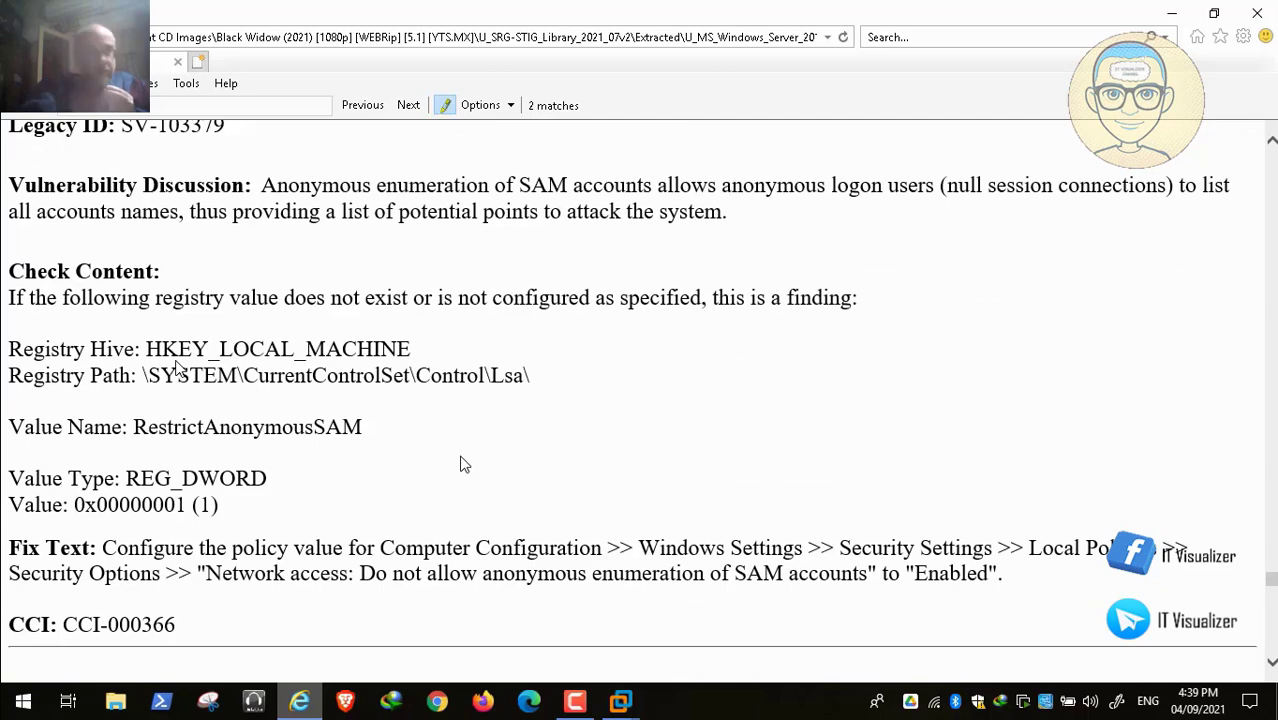
key("alt+Tab")
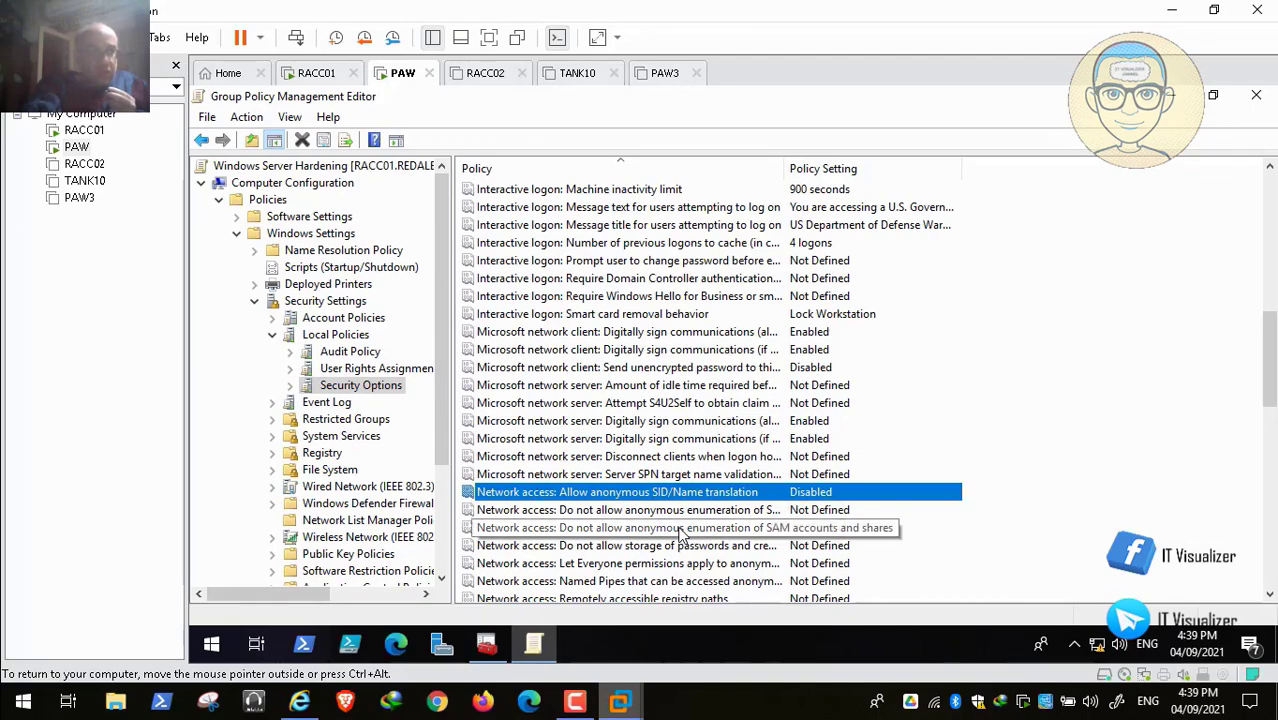
Pause the recorded walkthrough, leave its full-screen view, and open the Local Group Policy Editor maximized by running gpedit.msc.
left_click(44, 686)
double_click(305, 361)
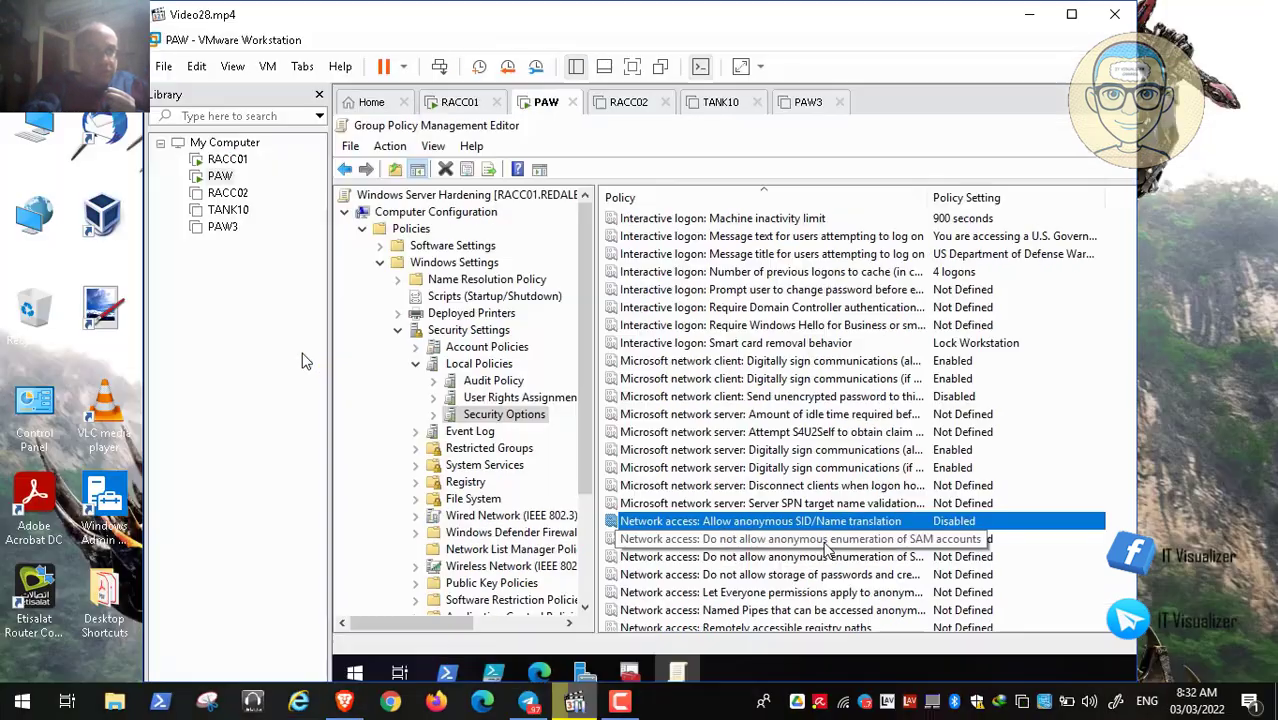
left_click(23, 704)
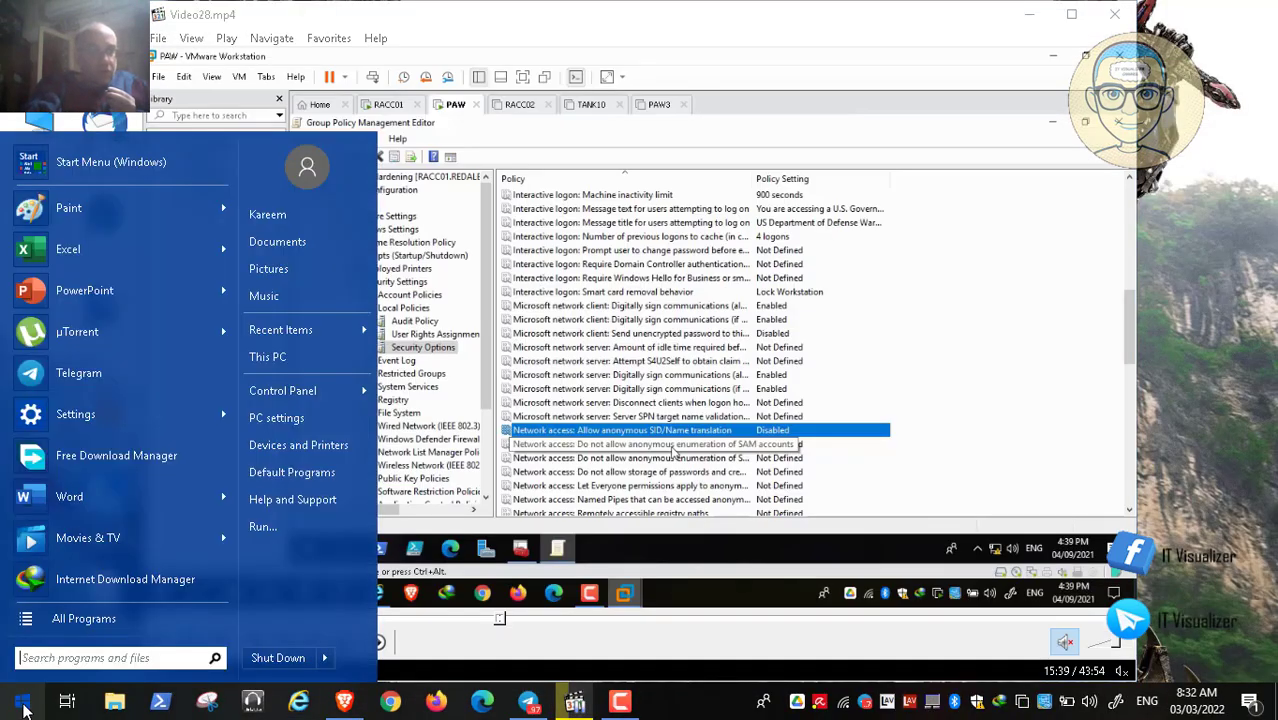
left_click(263, 527)
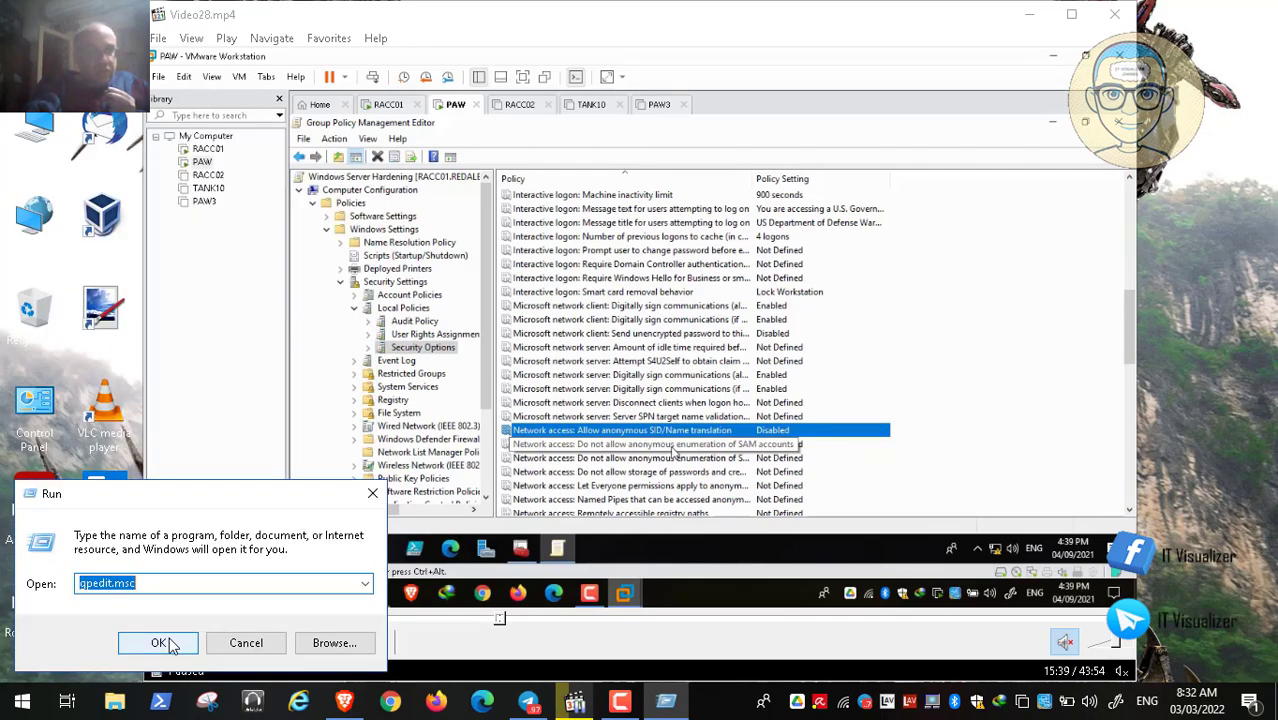
left_click(162, 643)
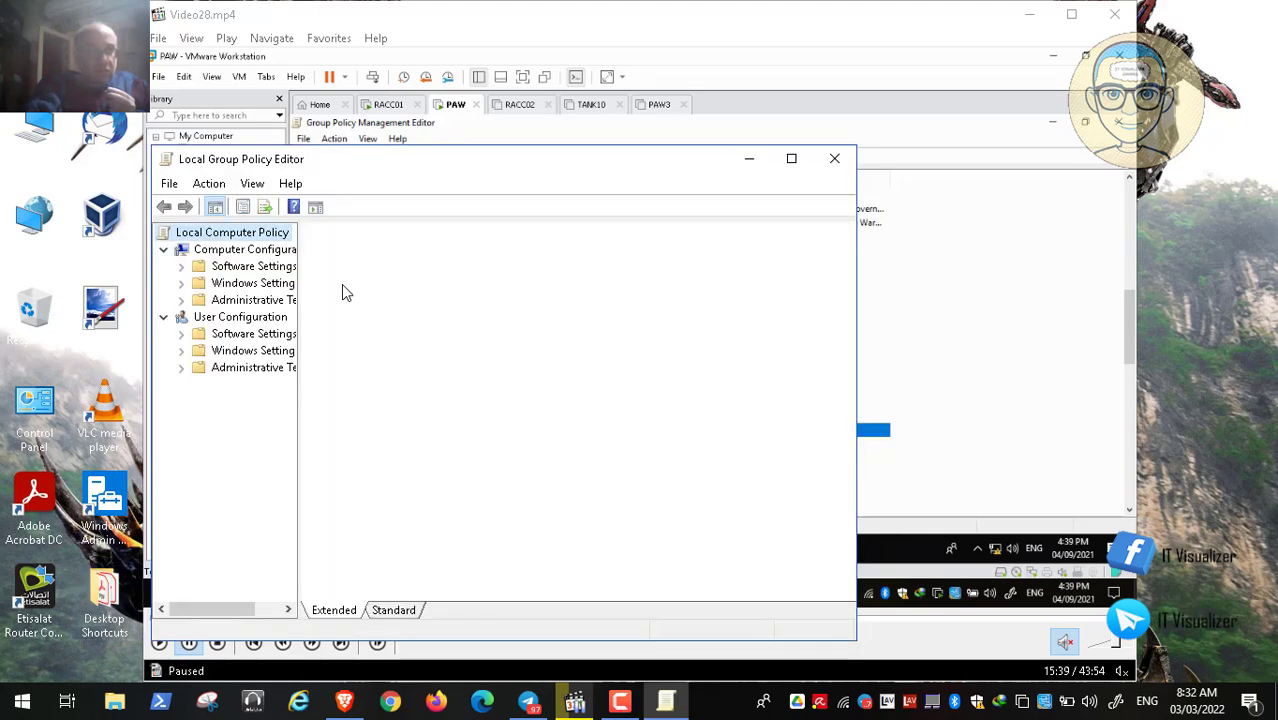
left_click(792, 161)
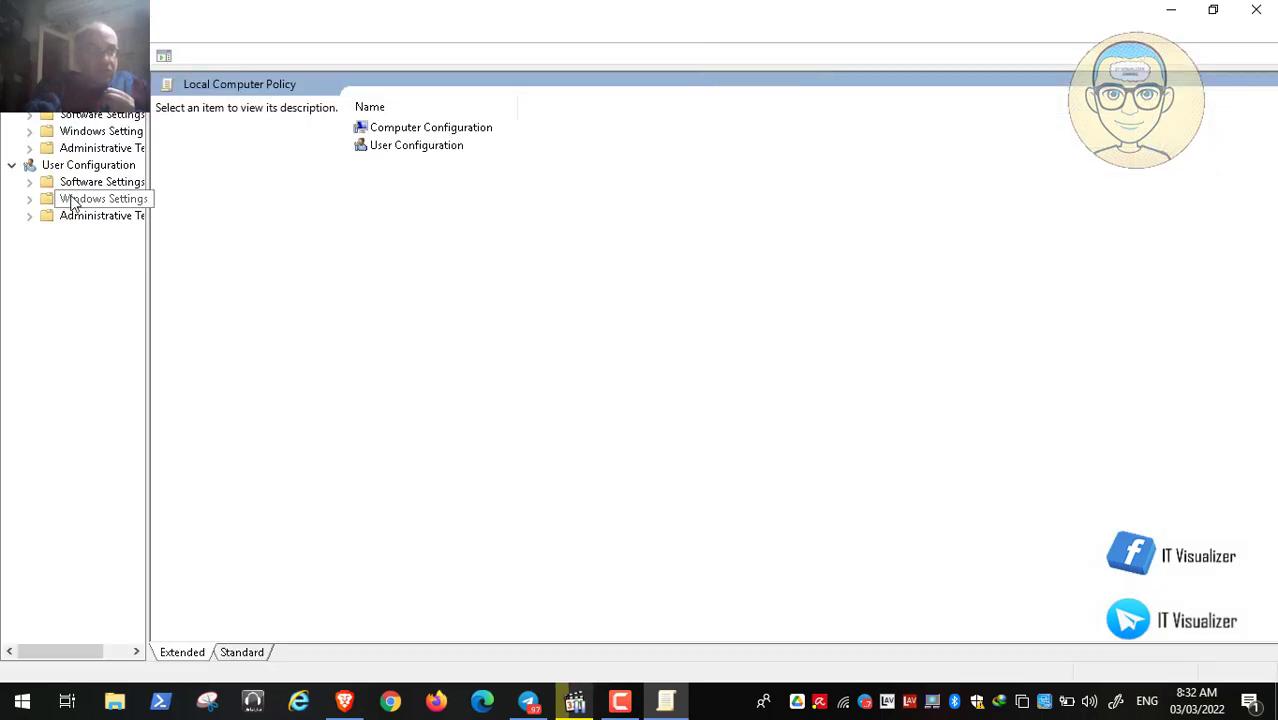
Widen the policy tree and browse the Security Options under Local Policies to the network access policies.
left_click_drag(147, 216, 210, 218)
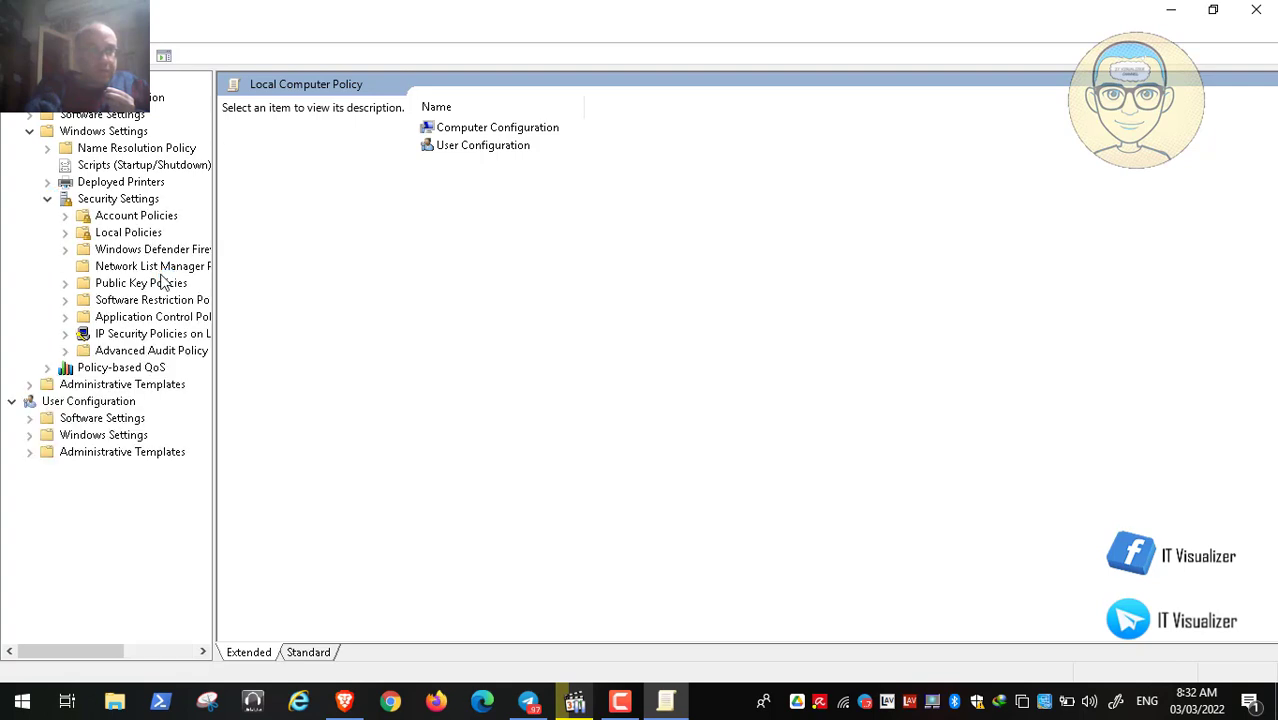
left_click(148, 235)
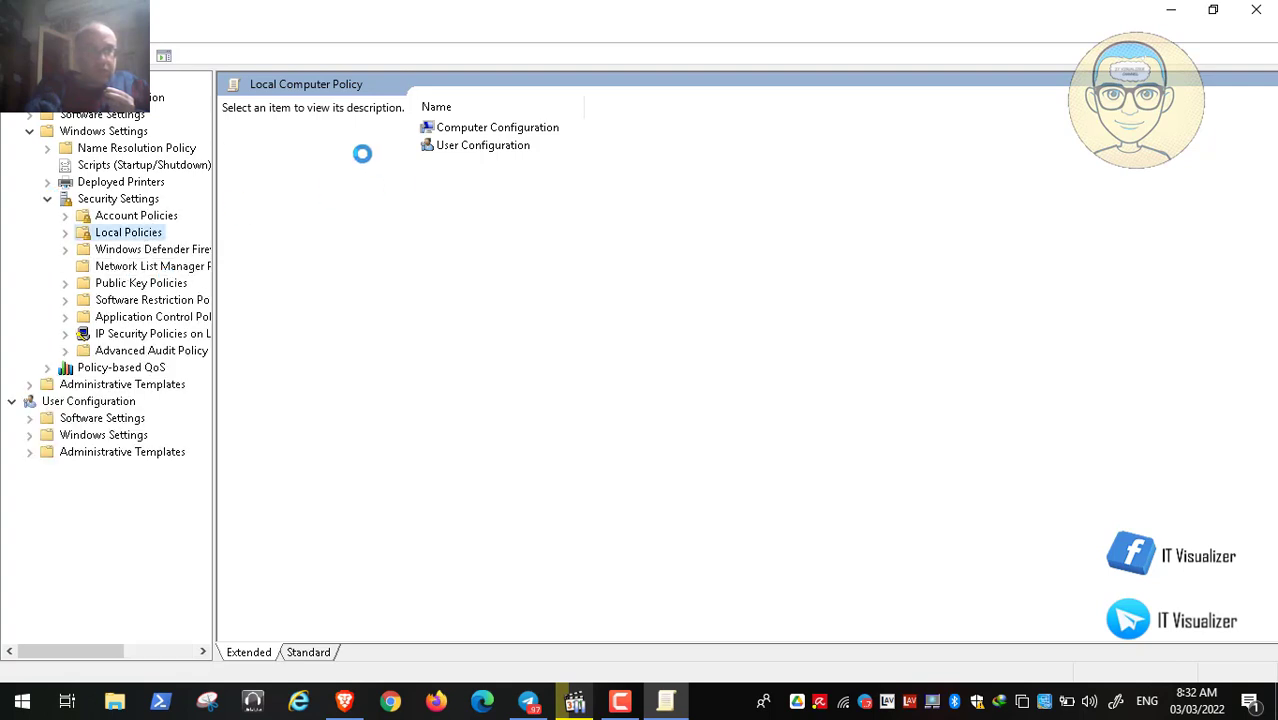
double_click(290, 141)
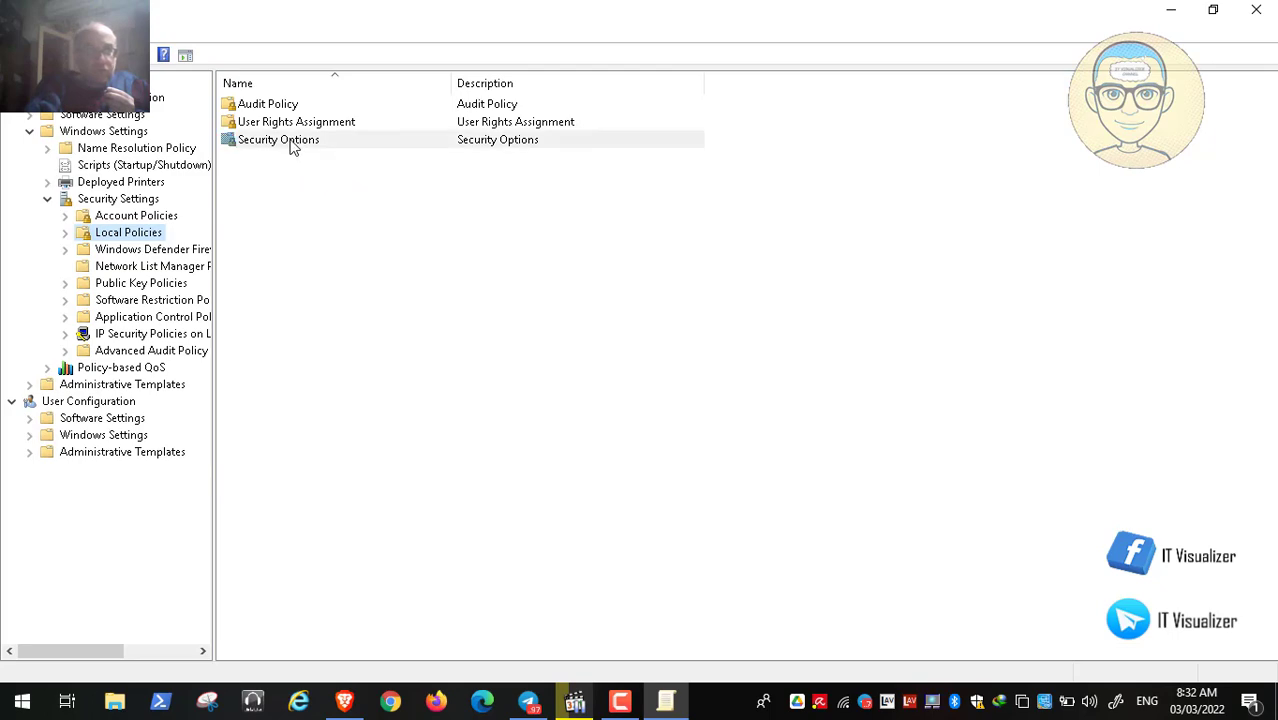
left_click(376, 445)
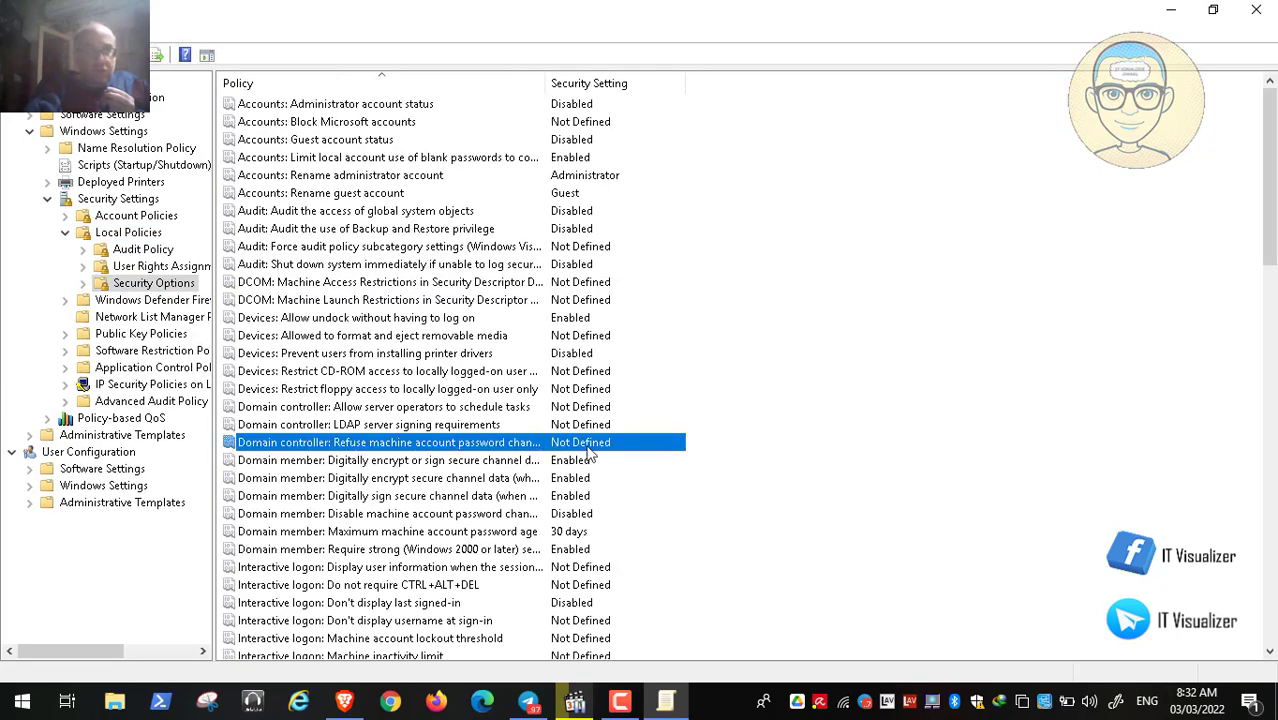
left_click(1270, 625)
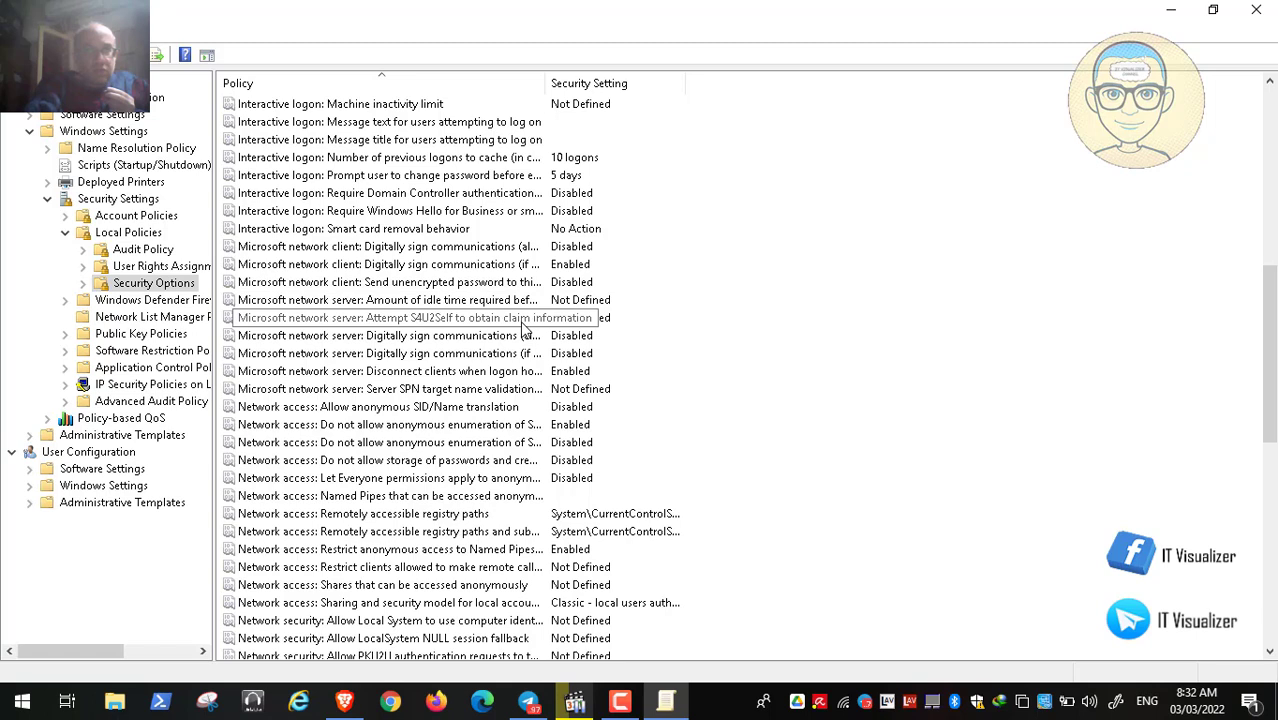
Compare the local Security Options with the paused walkthrough and read the explanation of "Network access: Allow anonymous SID/Name translation".
left_click(577, 702)
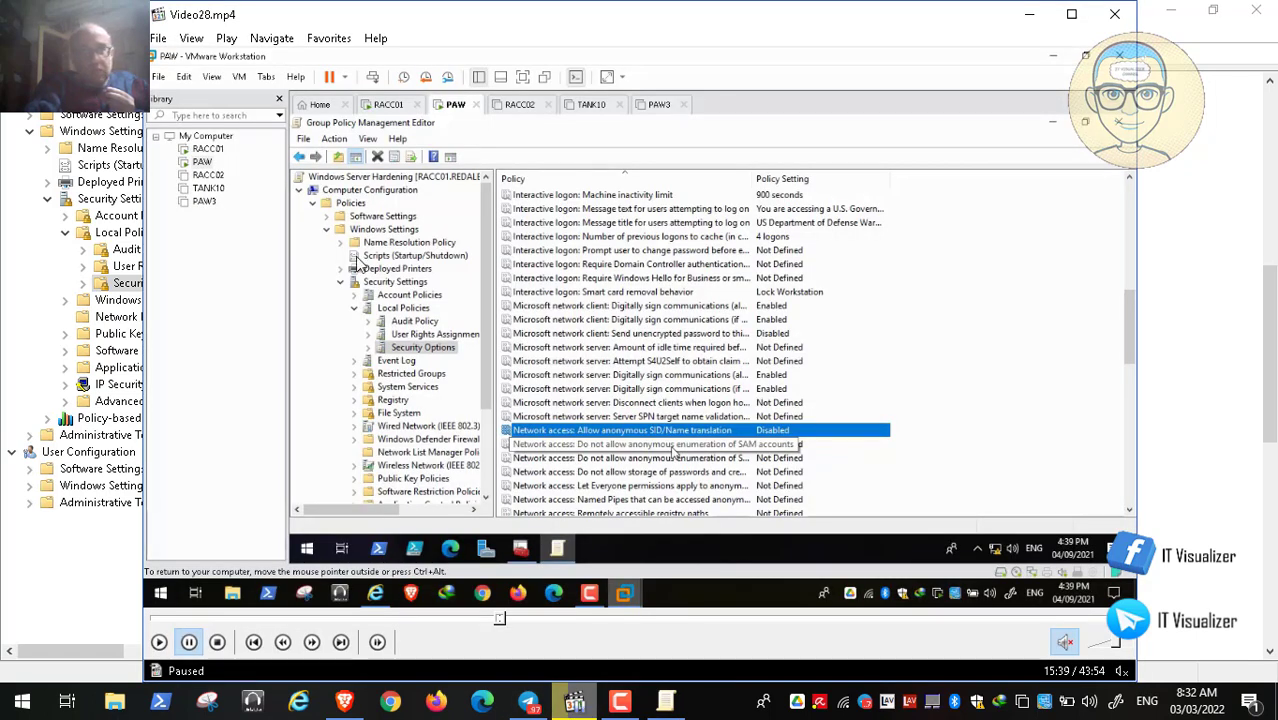
key("alt+Tab")
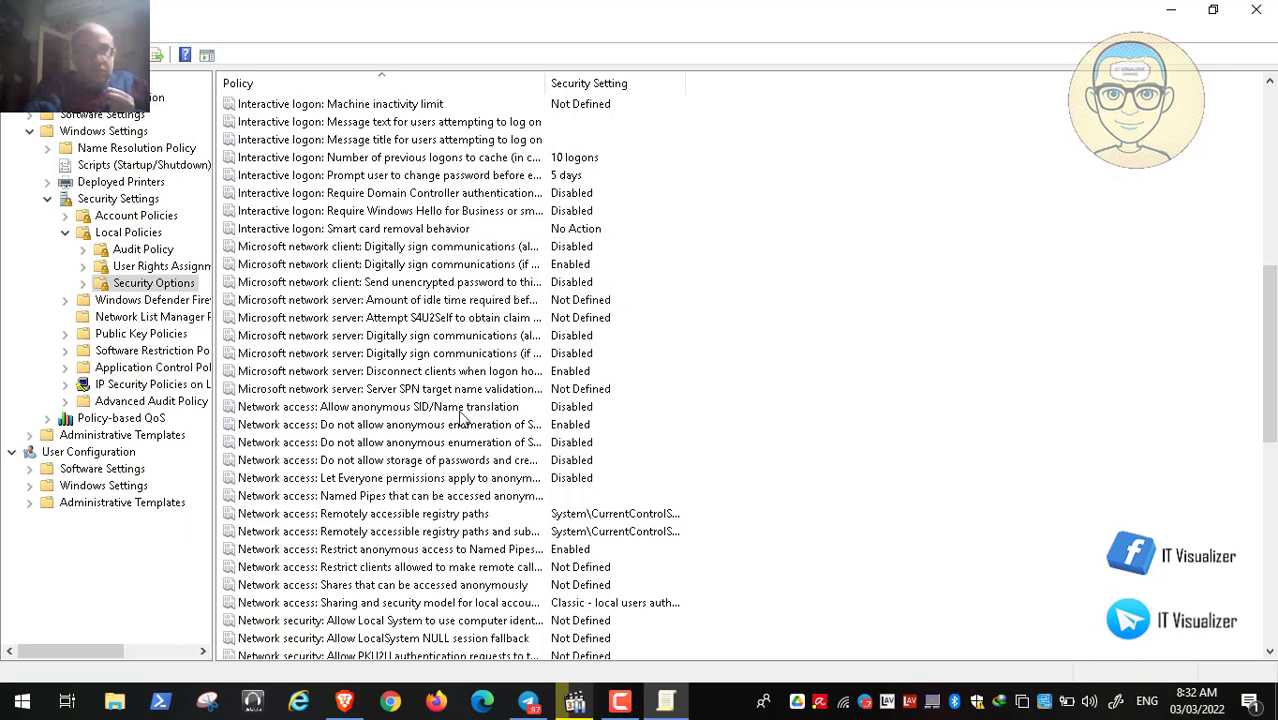
left_click(575, 702)
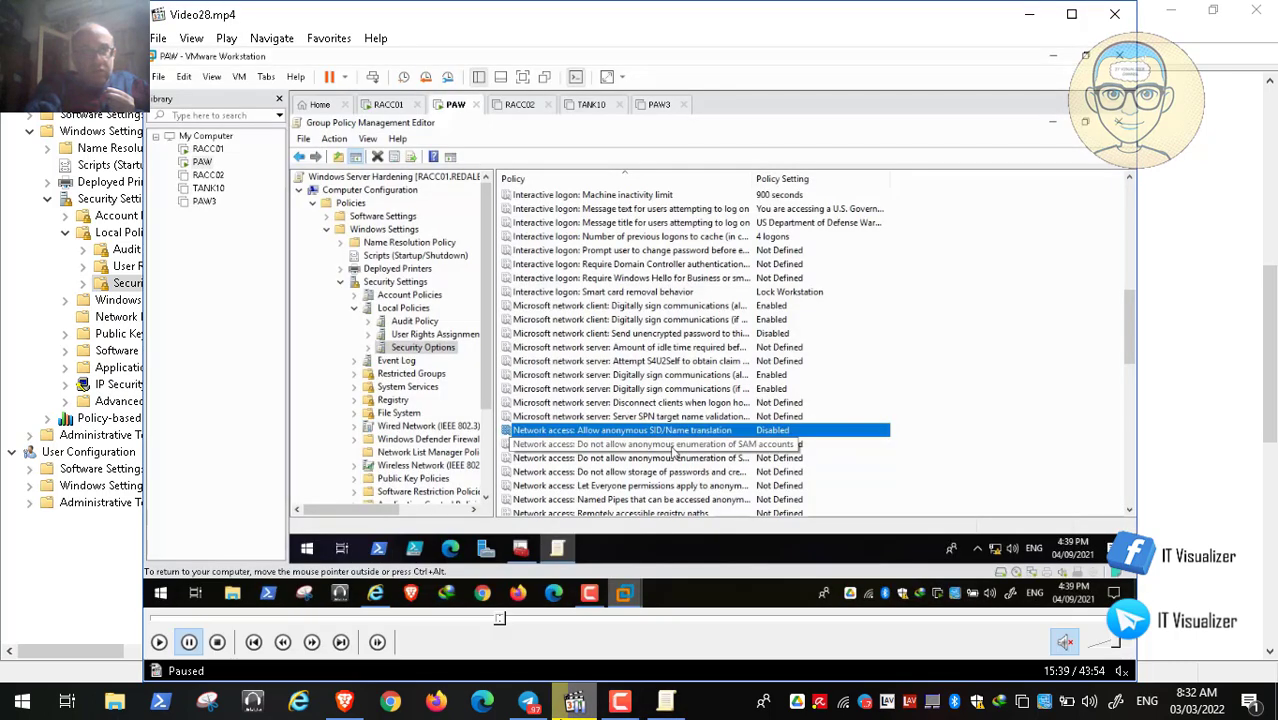
left_click(575, 702)
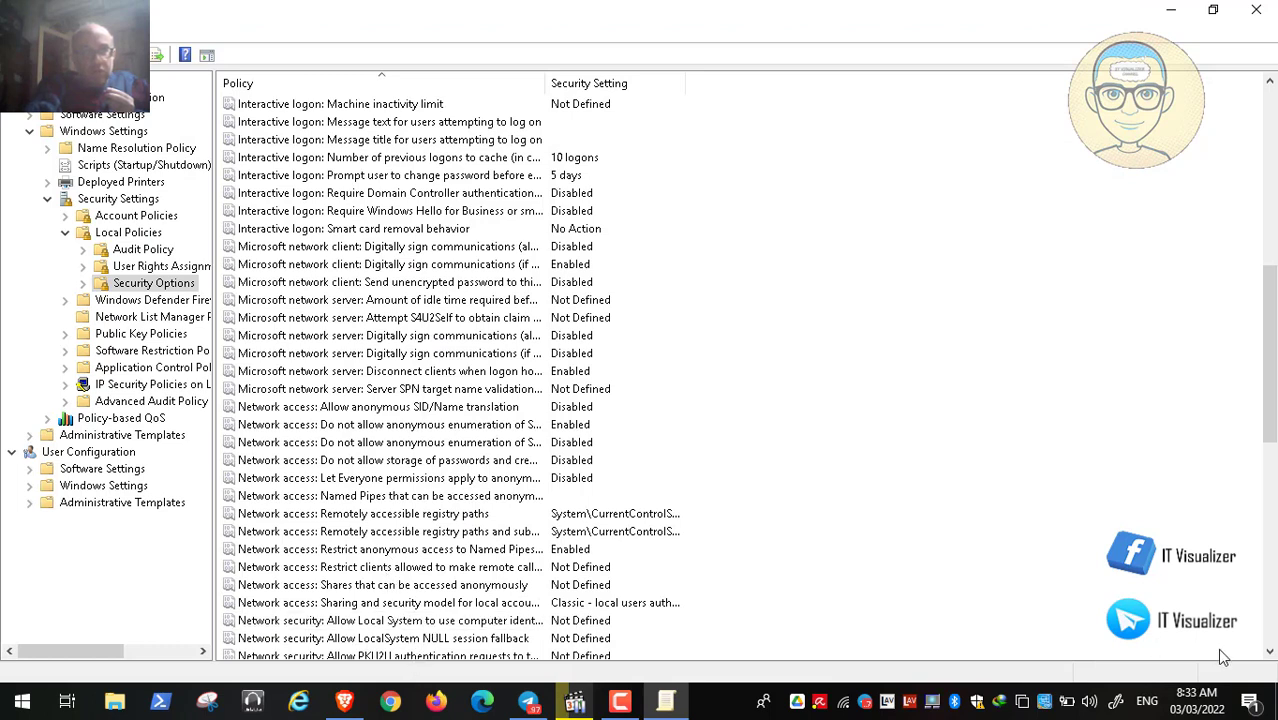
left_click(1270, 651)
left_click(1270, 651)
left_click(1270, 651)
left_click(1270, 651)
left_click(1270, 651)
left_click(1270, 651)
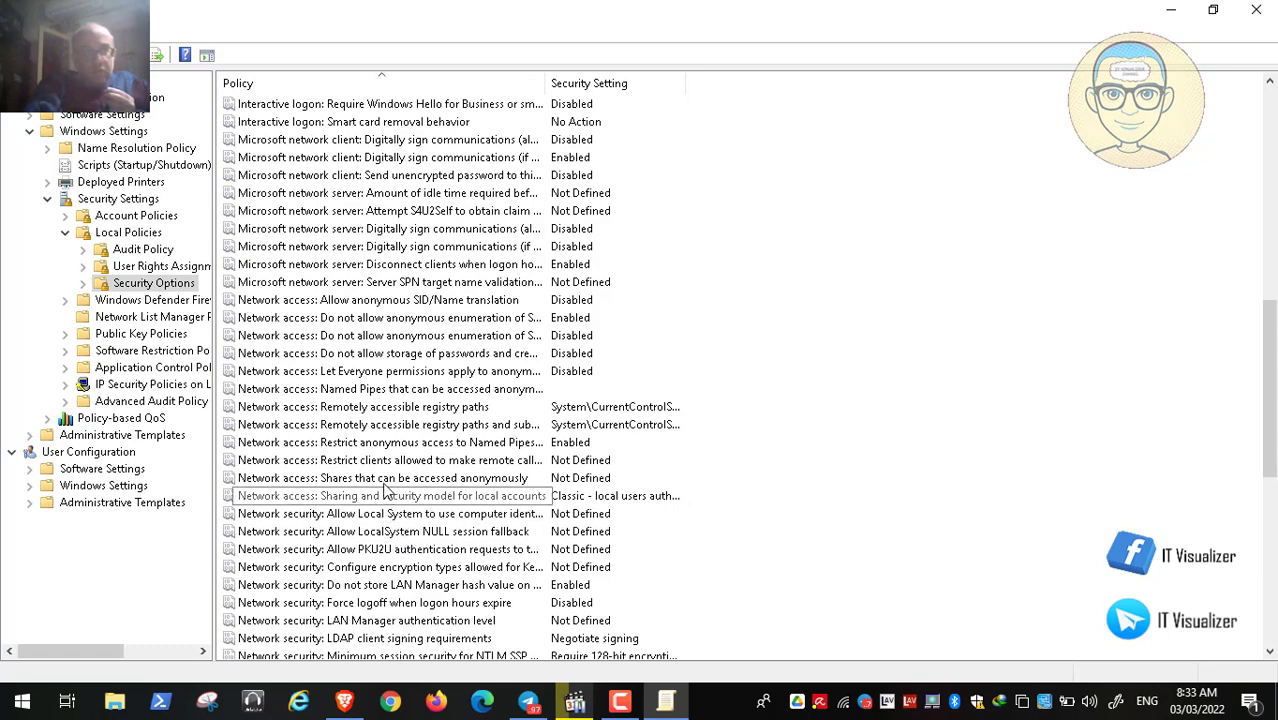
double_click(438, 302)
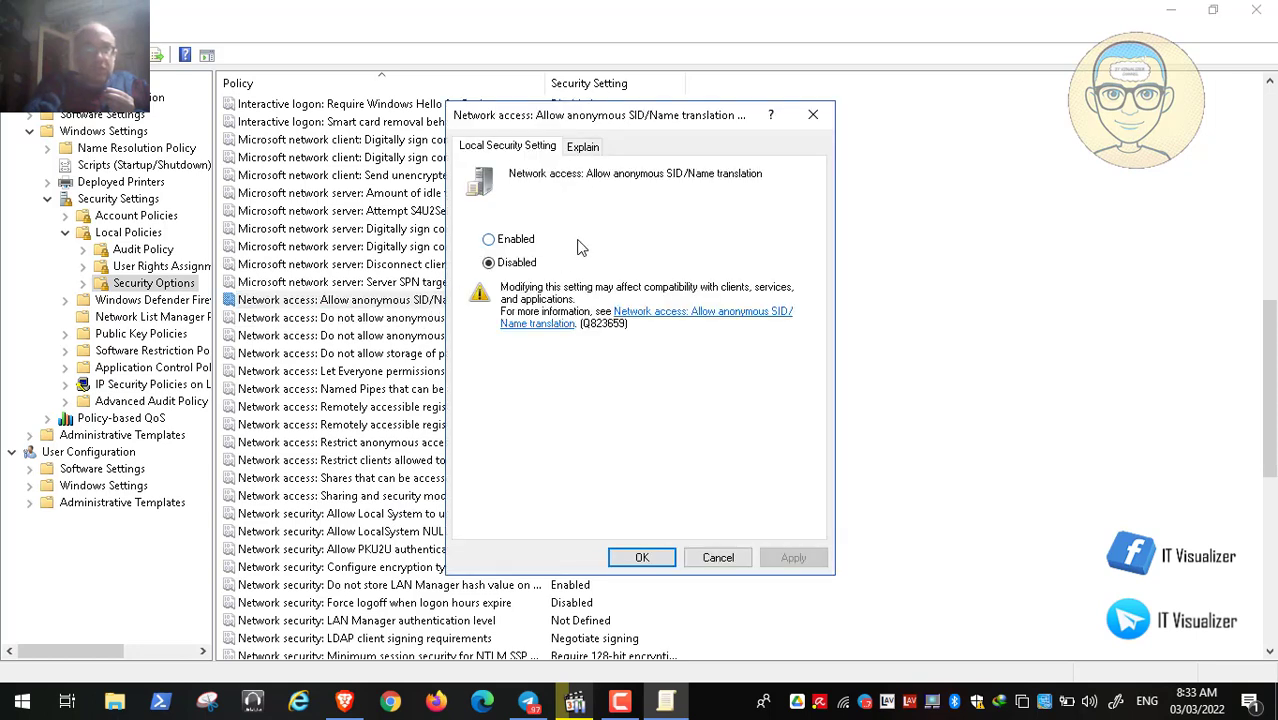
left_click(586, 150)
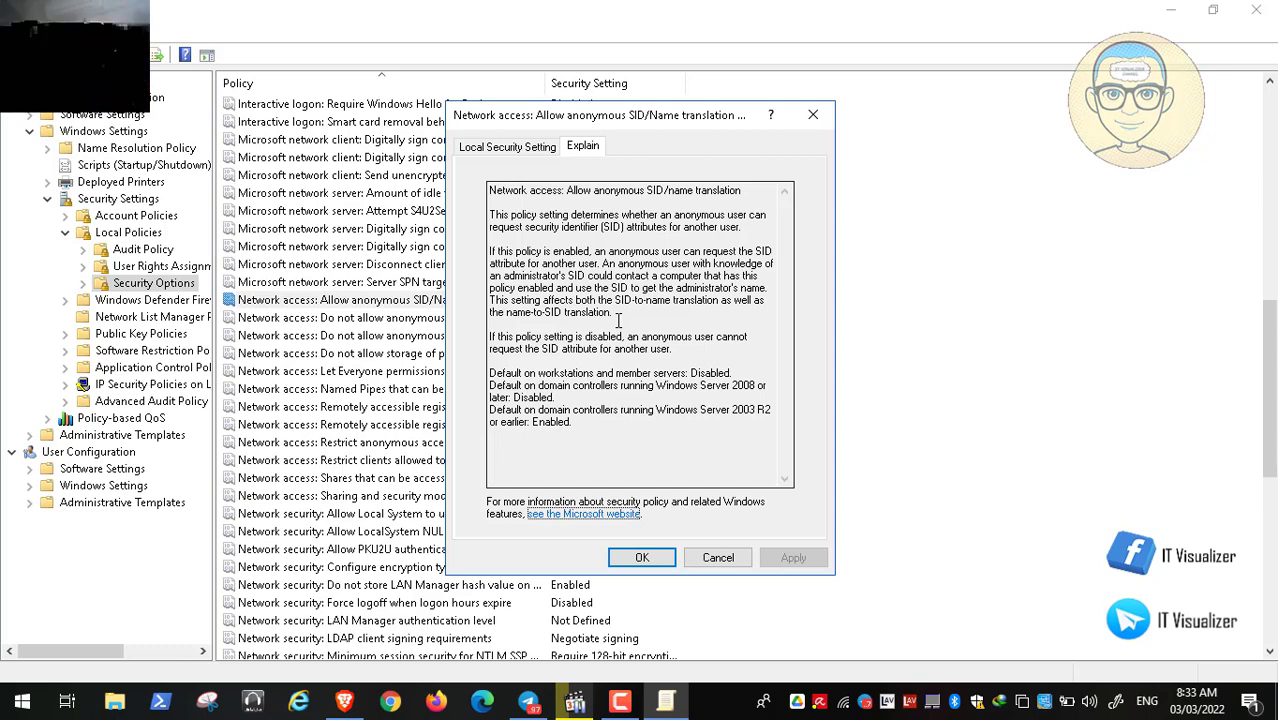
left_click(717, 558)
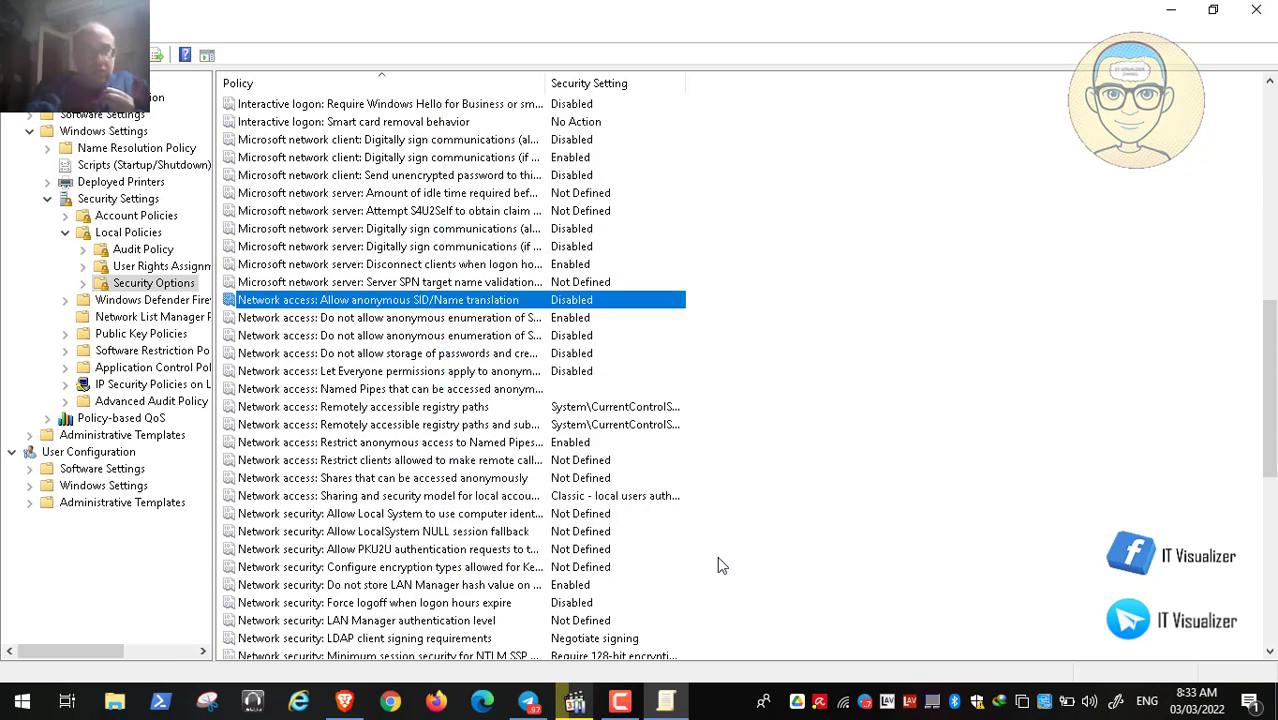
Check the paused walkthrough again and read the explanation of "Network access: Do not allow anonymous enumeration of SAM accounts".
left_click(578, 703)
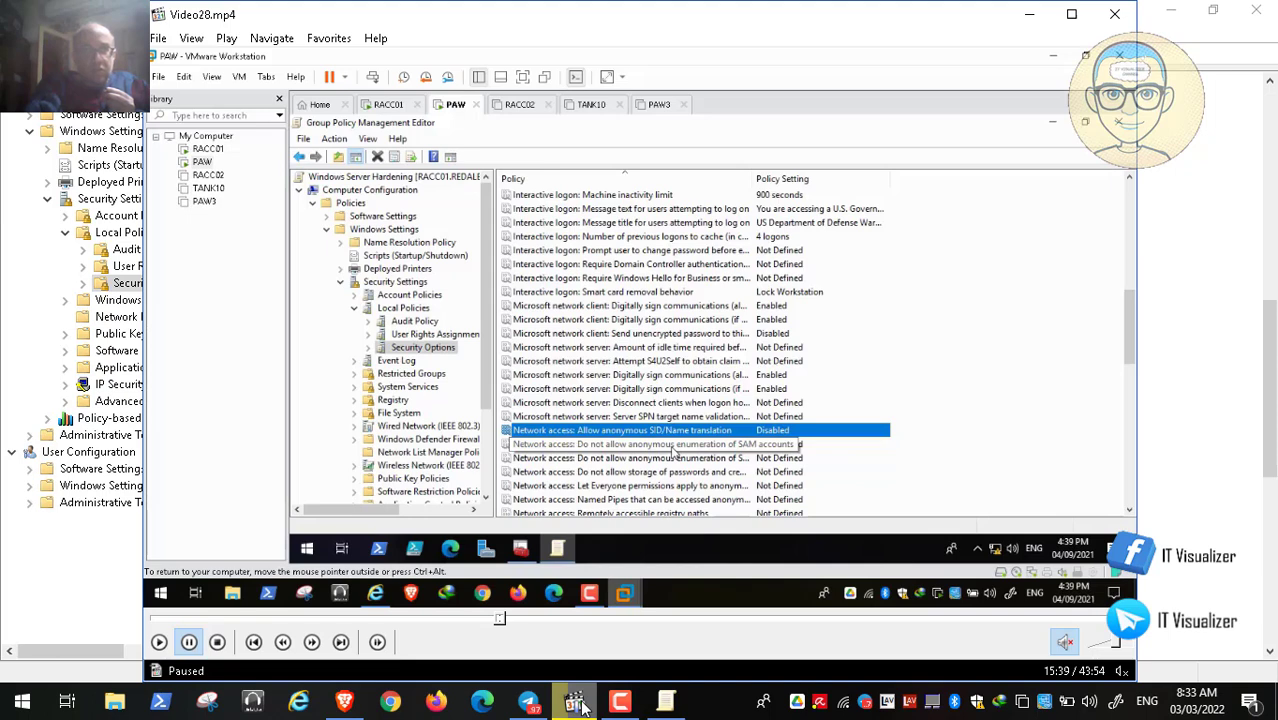
left_click(578, 703)
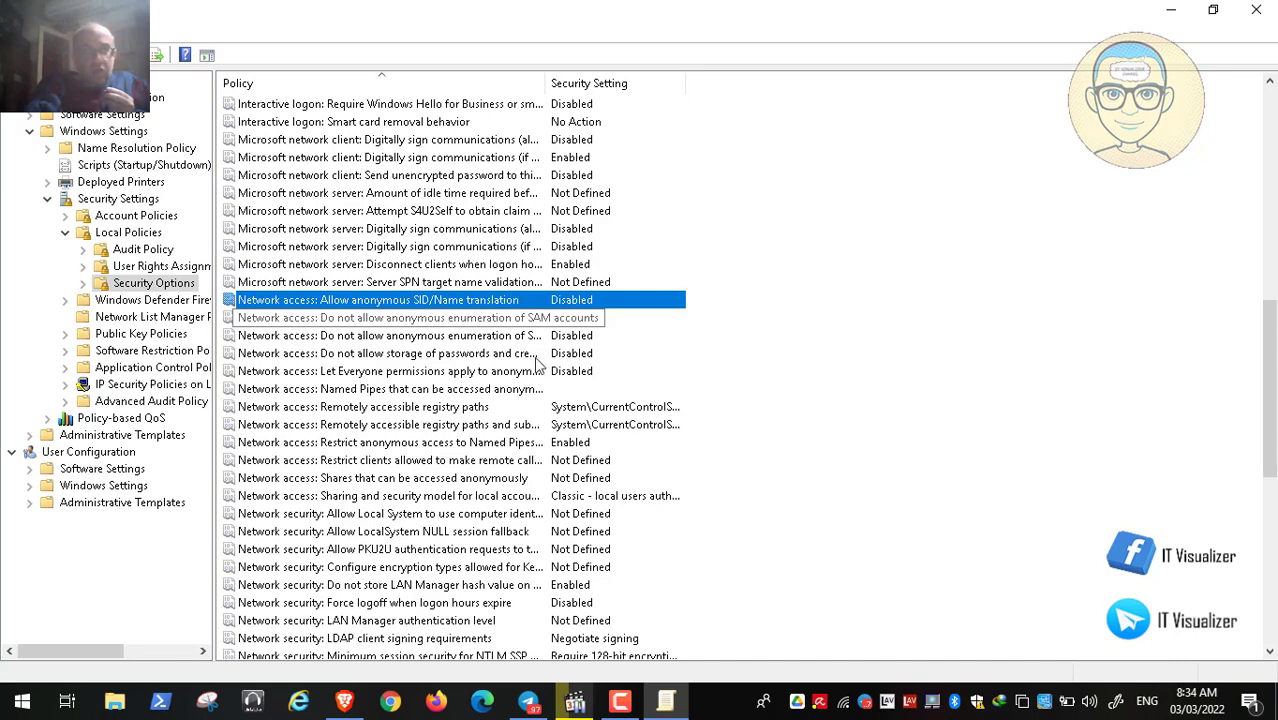
double_click(498, 324)
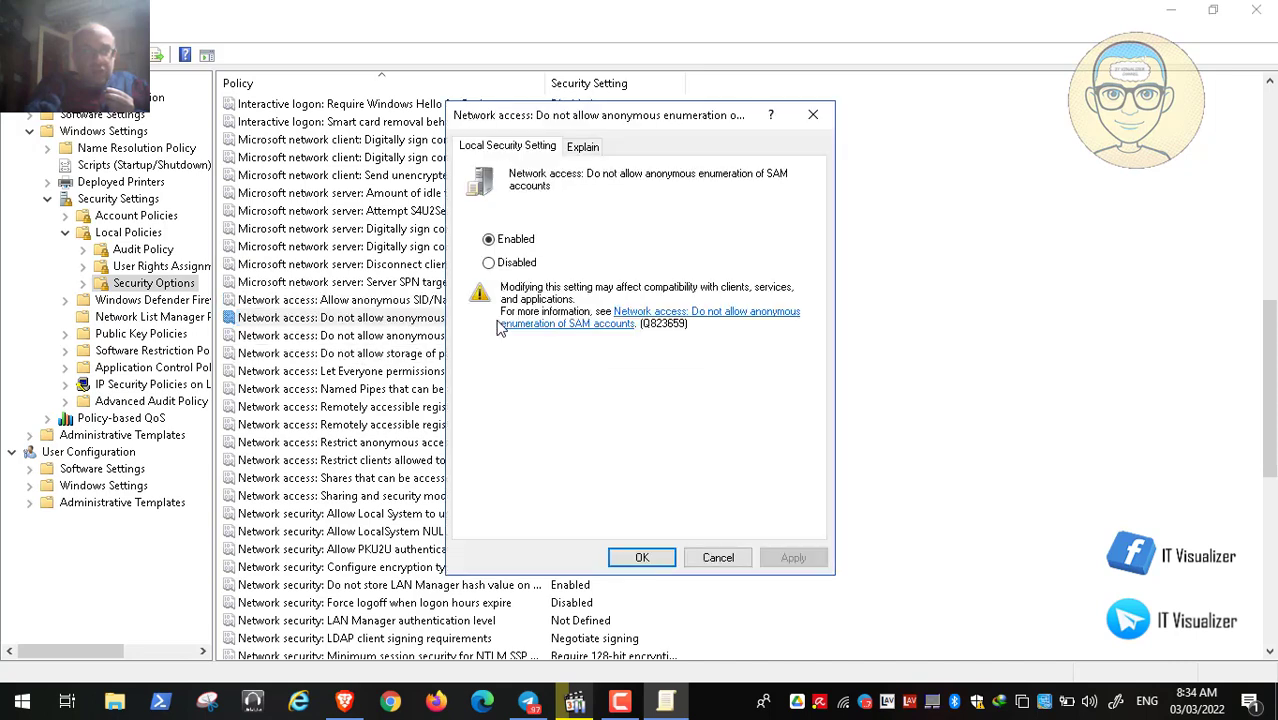
left_click(590, 146)
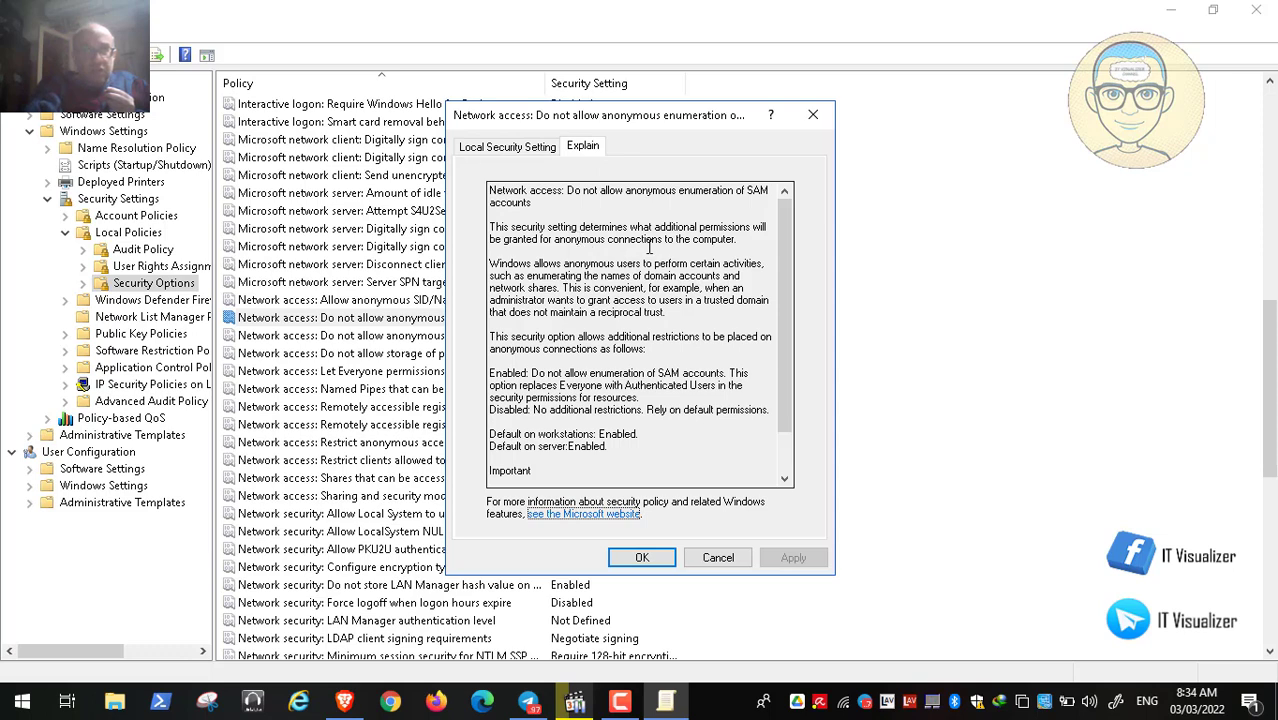
left_click(575, 703)
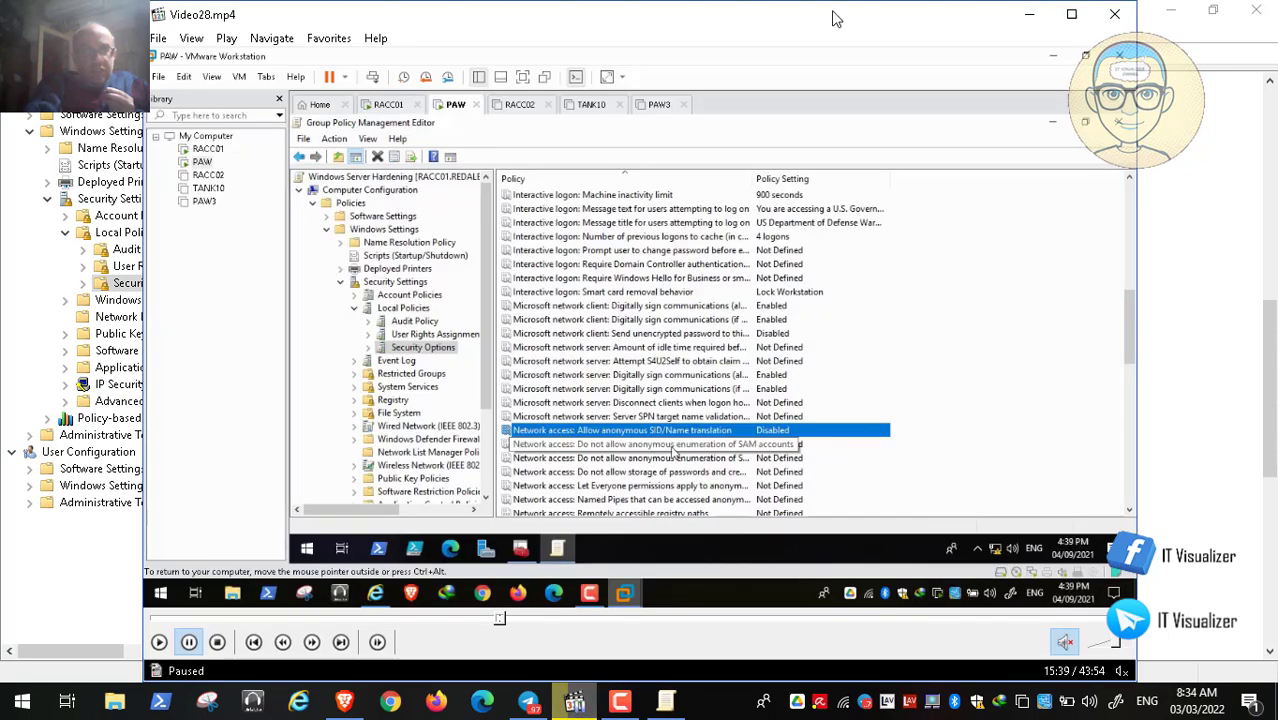
left_click(1028, 16)
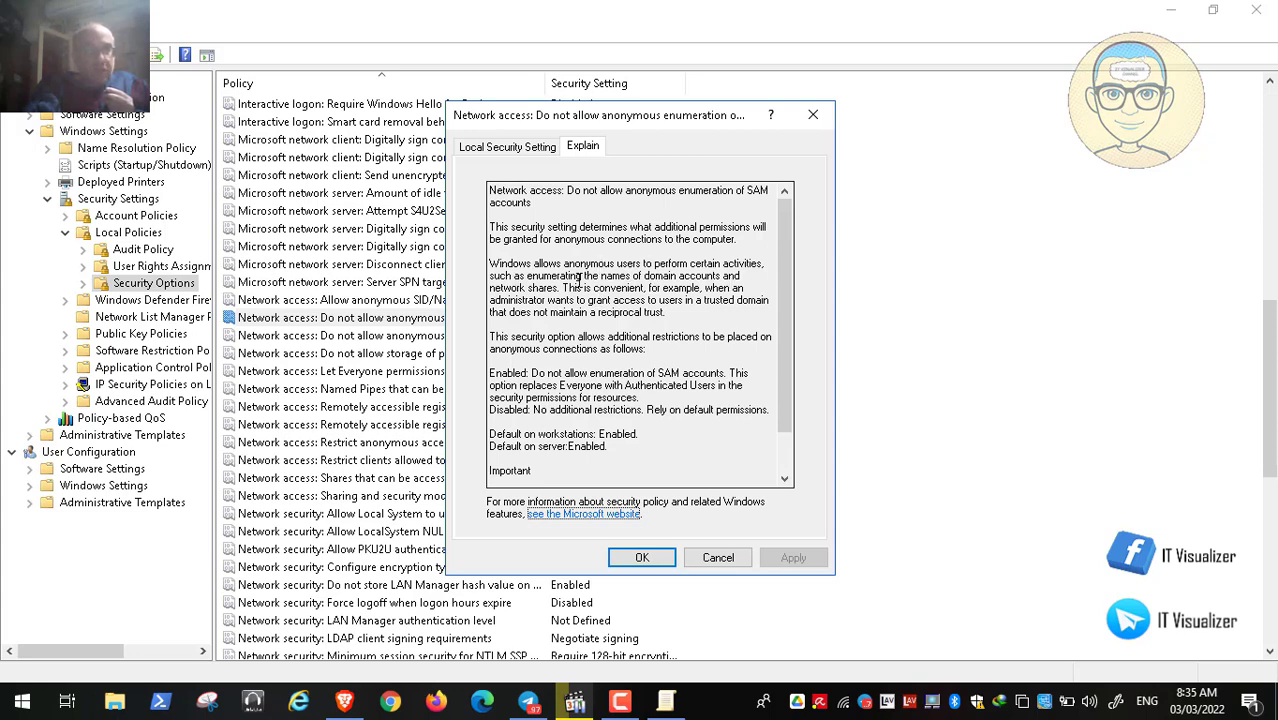
left_click(735, 561)
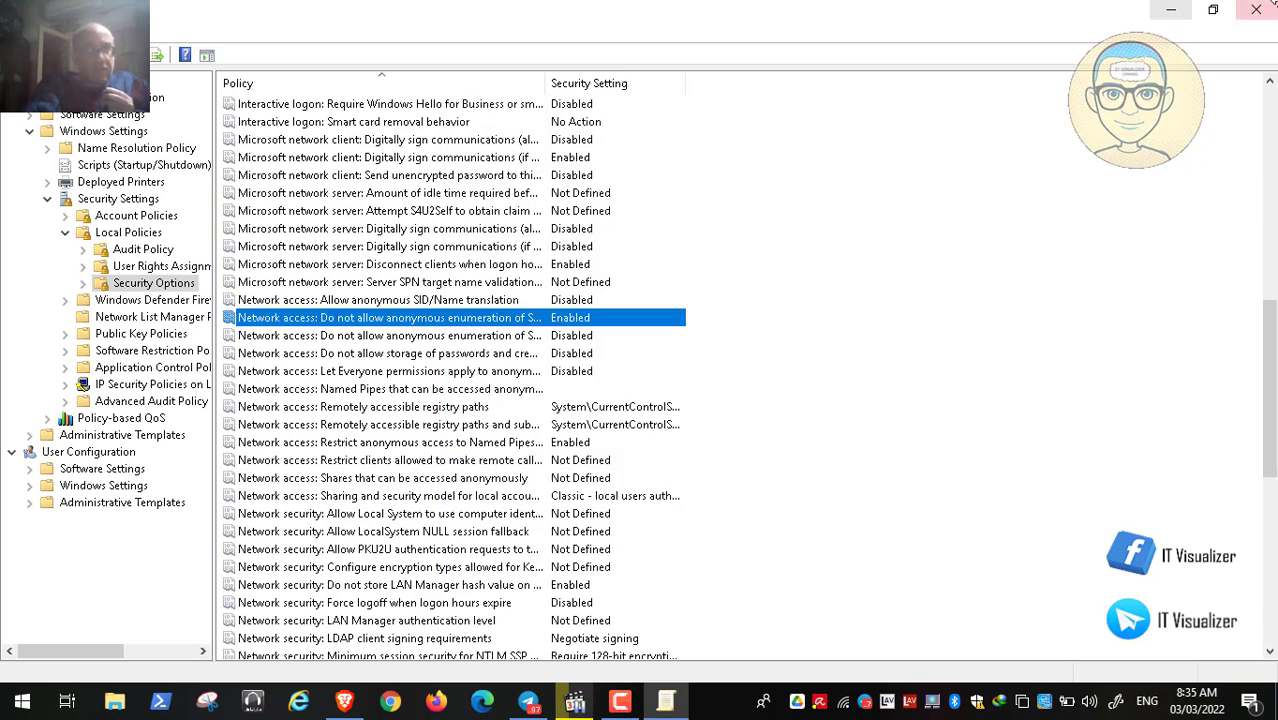
Close the Local Group Policy Editor and resume the recorded walkthrough in full screen.
left_click(1256, 9)
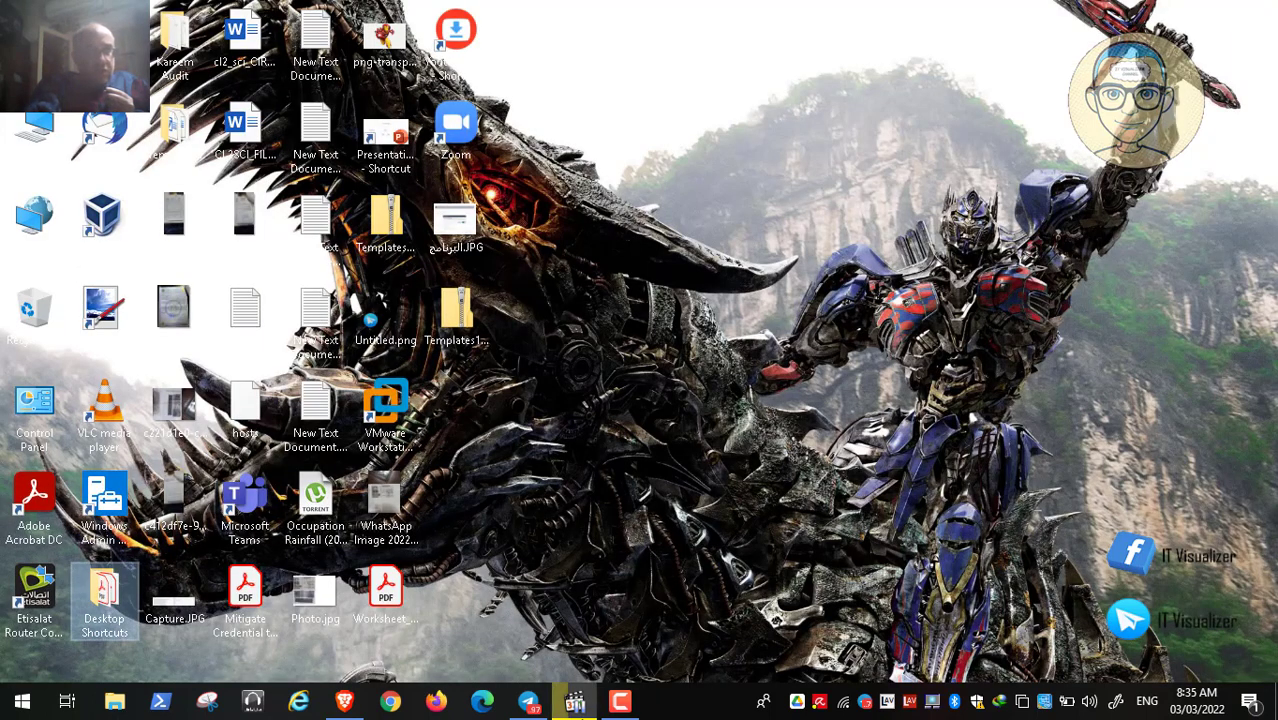
left_click(575, 700)
double_click(512, 503)
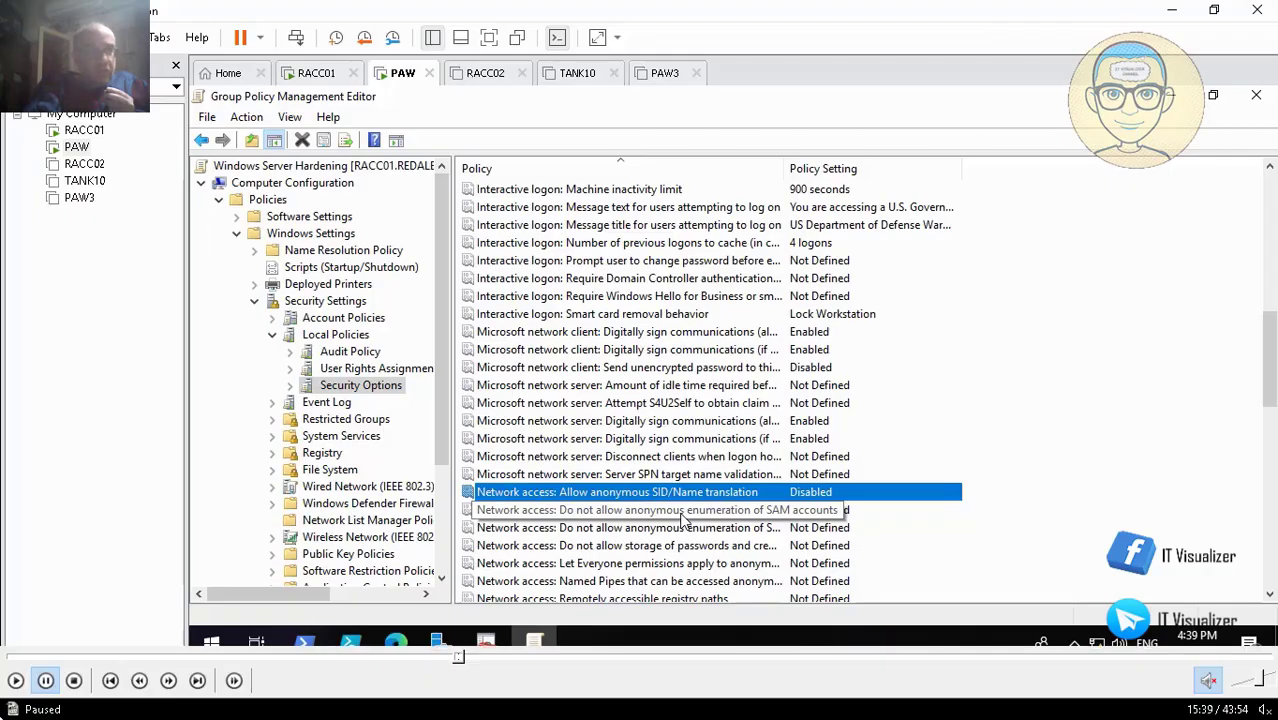
left_click(15, 680)
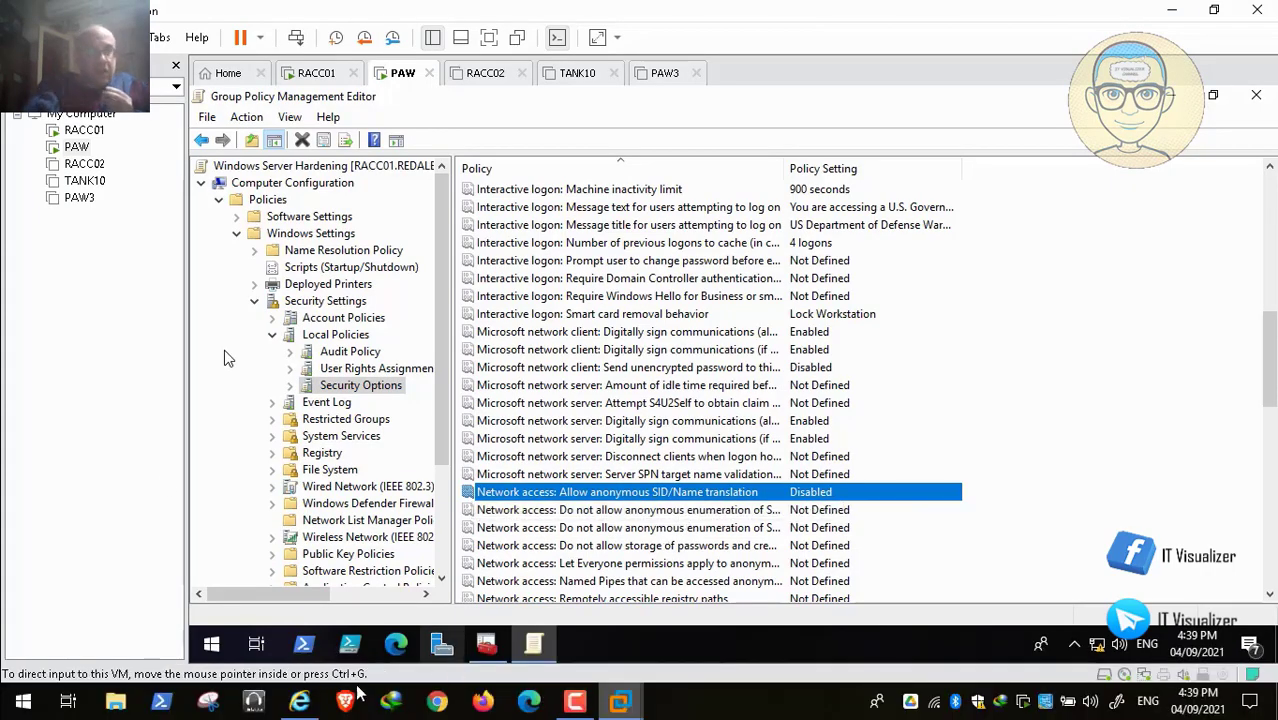
Check the fix text in Internet Explorer, switch to VMware Workstation, and define "Network access: Do not allow anonymous enumeration of SAM accounts" as Enabled.
left_click(310, 703)
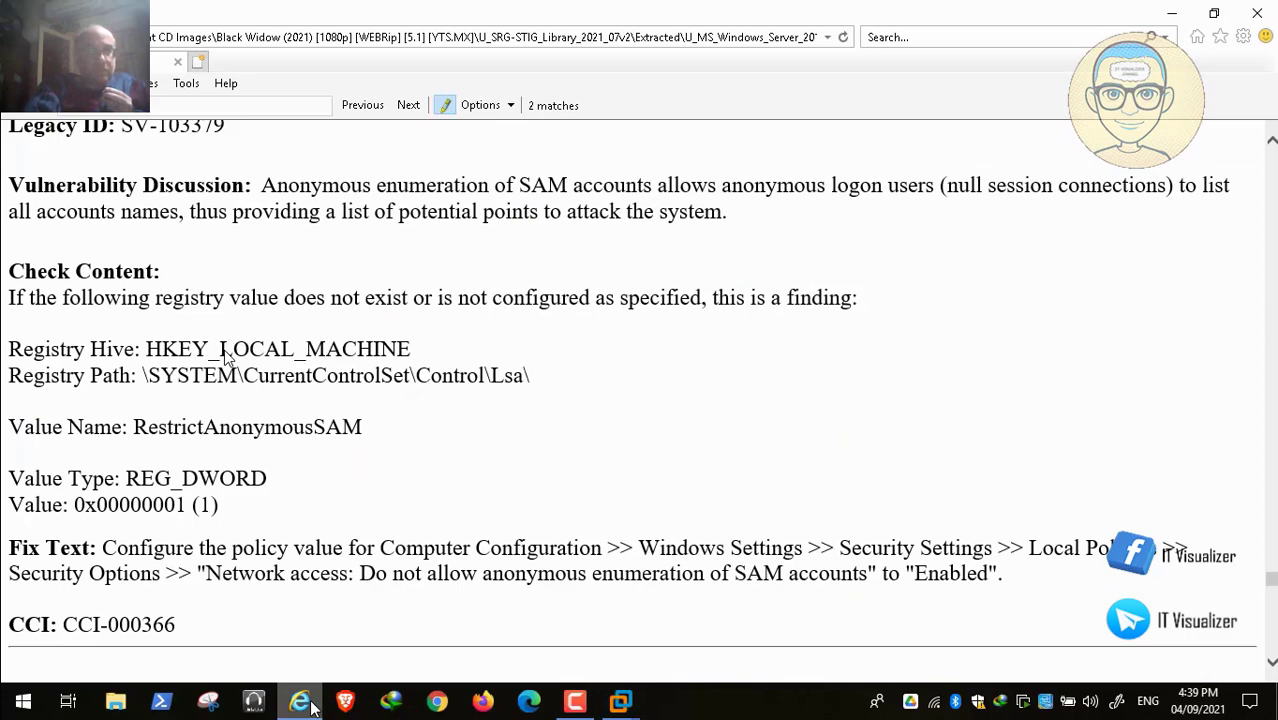
left_click(310, 703)
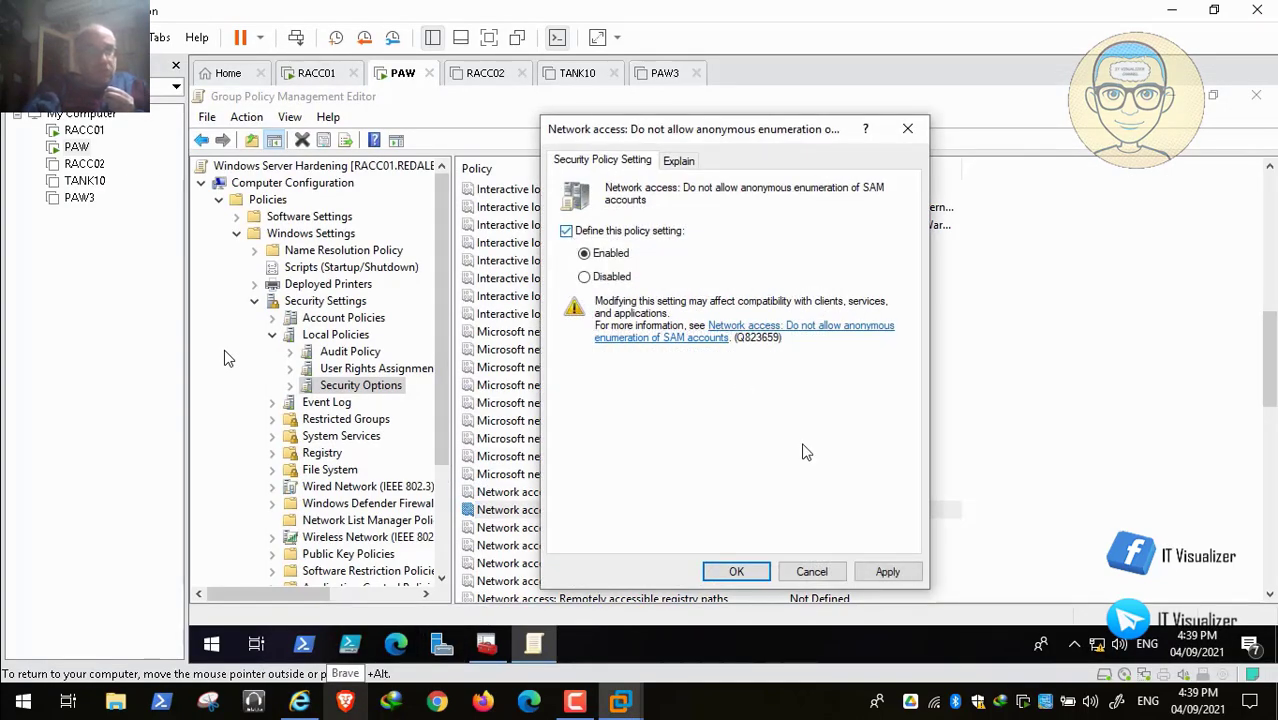
mouse_move(42, 697)
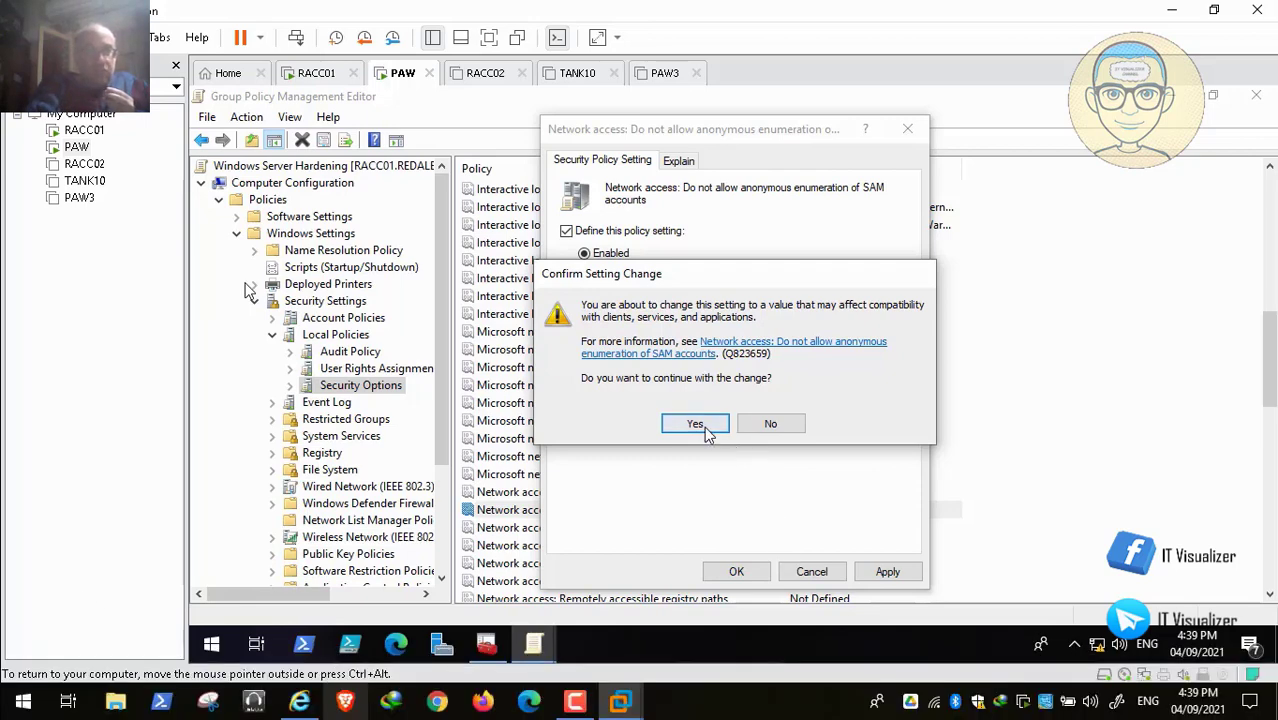
left_click(696, 424)
left_click(737, 571)
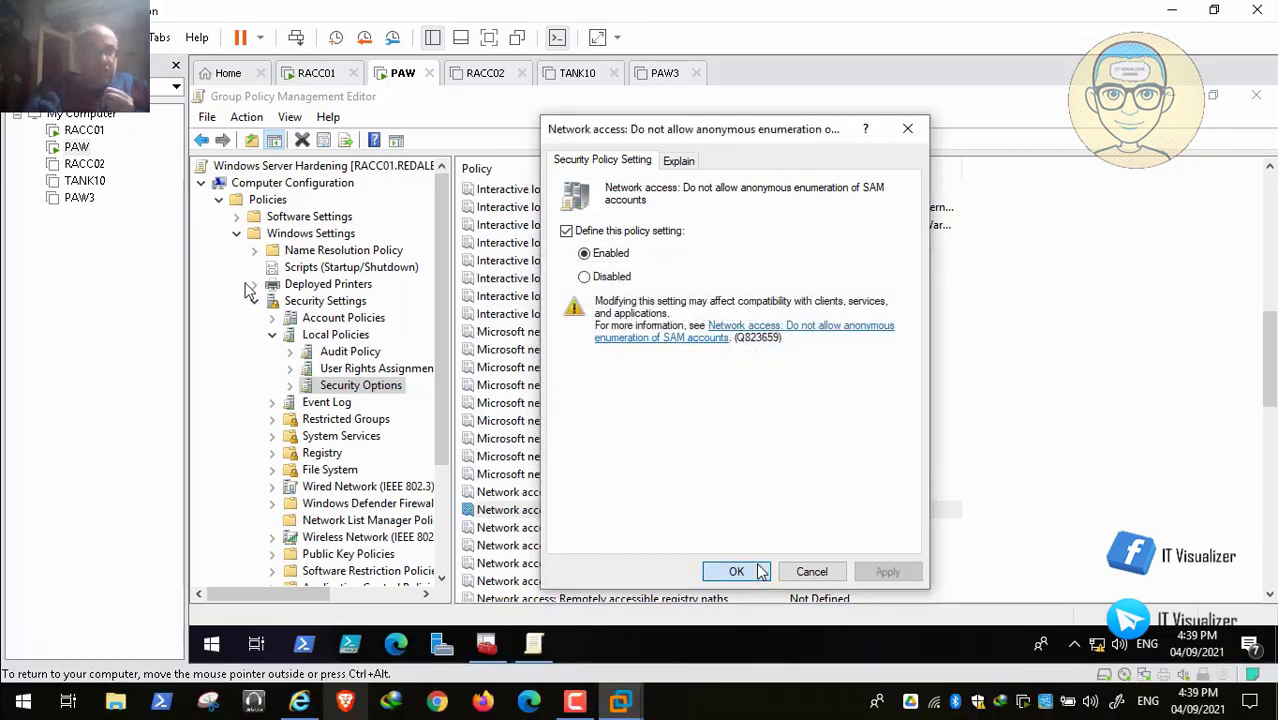
Switch to the STIG document in Internet Explorer and read rule V-205724 on anonymous enumeration of shares.
left_click(301, 703)
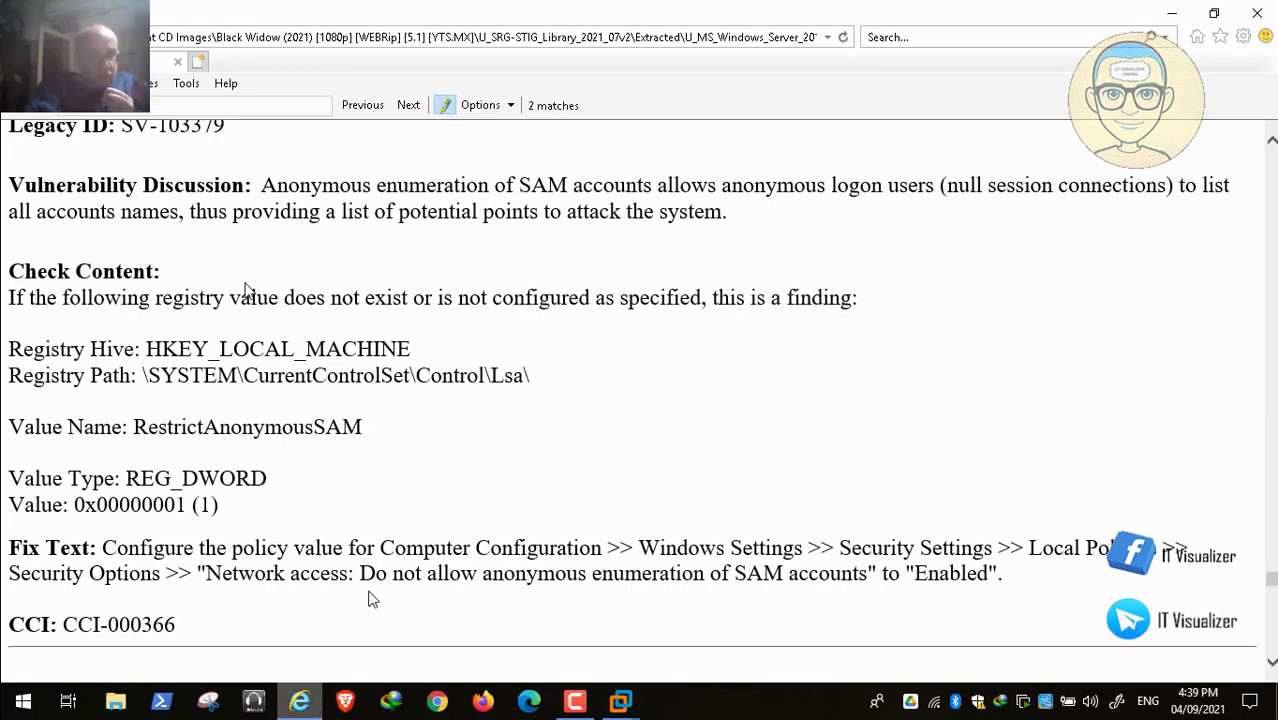
scroll(345, 563, "down", 3)
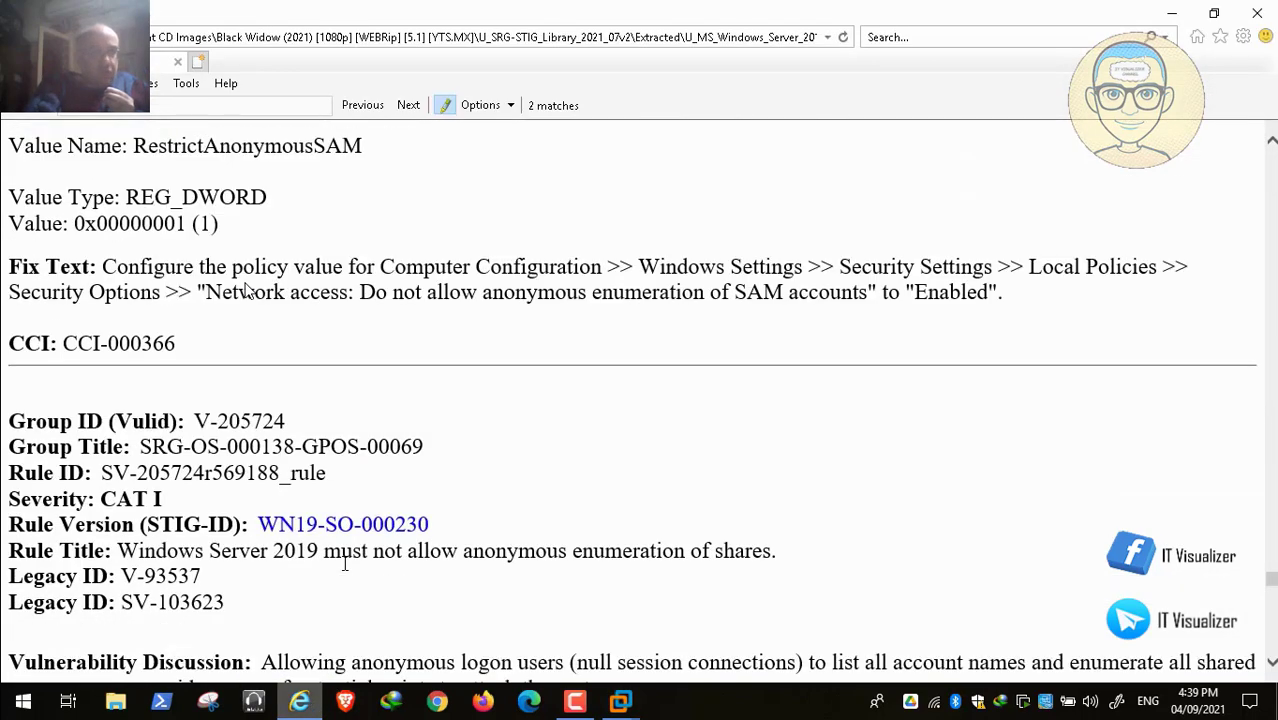
scroll(246, 289, "down", 3)
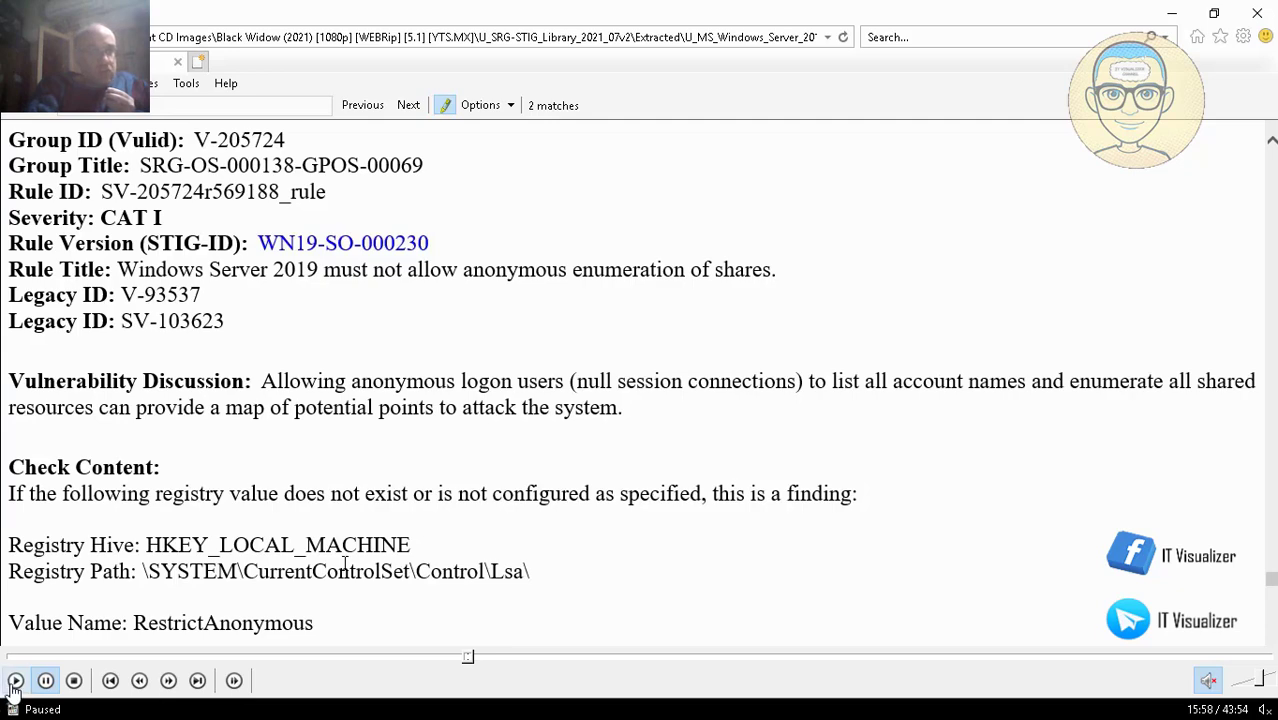
Resume the walkthrough and confirm "Network access: Do not allow anonymous enumeration of SAM accounts and shares" as Enabled.
left_click(13, 688)
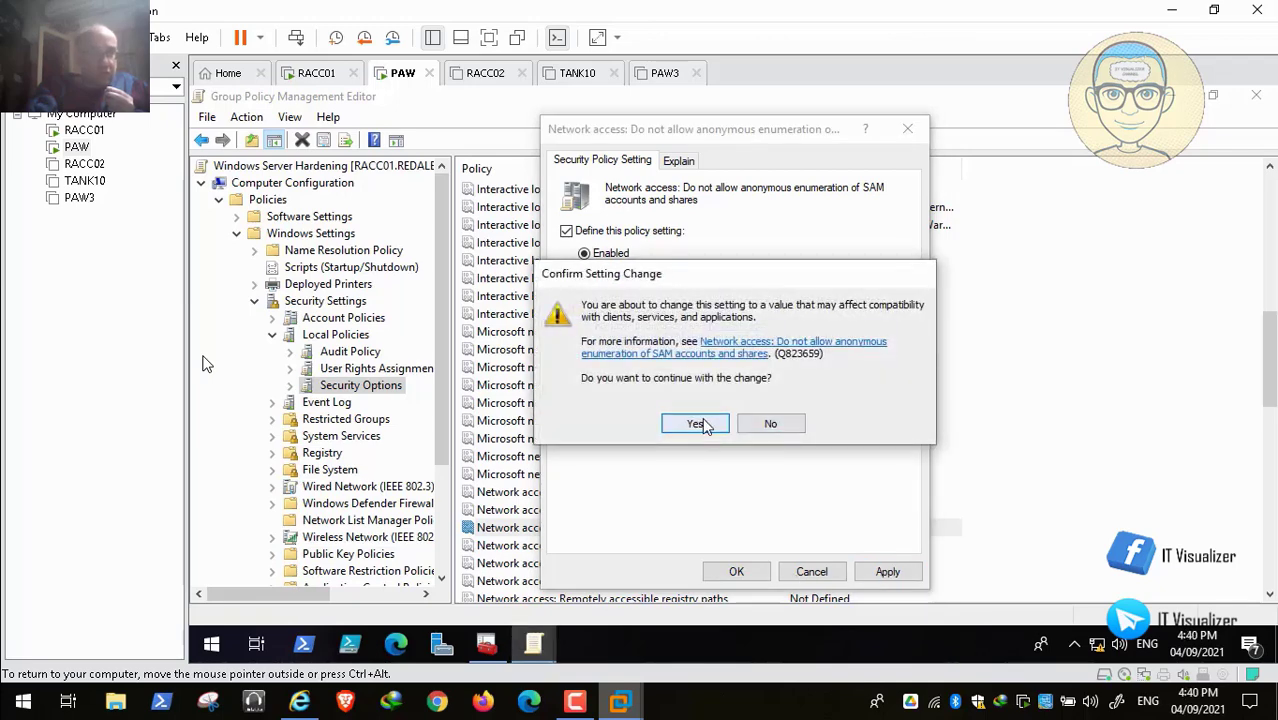
left_click(740, 572)
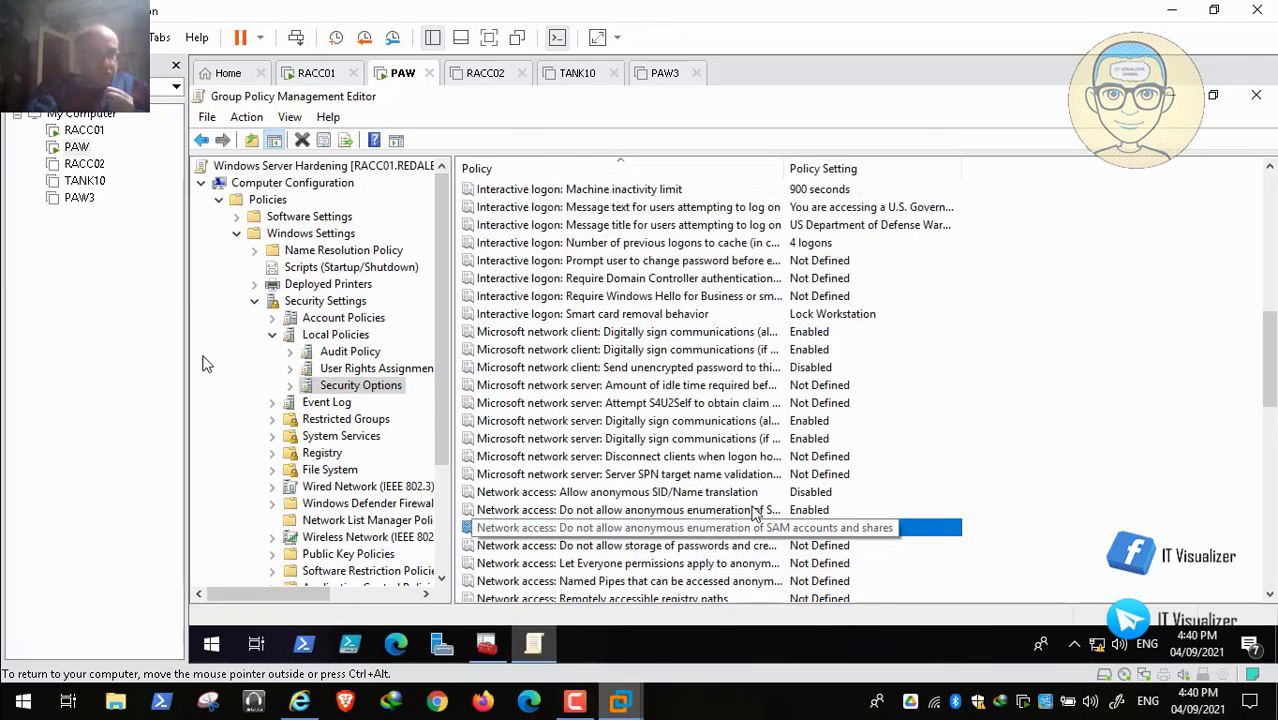
Switch to the STIG document in Internet Explorer, read rule V-205915 on anonymous users and Everyone permissions, and resume the paused walkthrough.
left_click(310, 700)
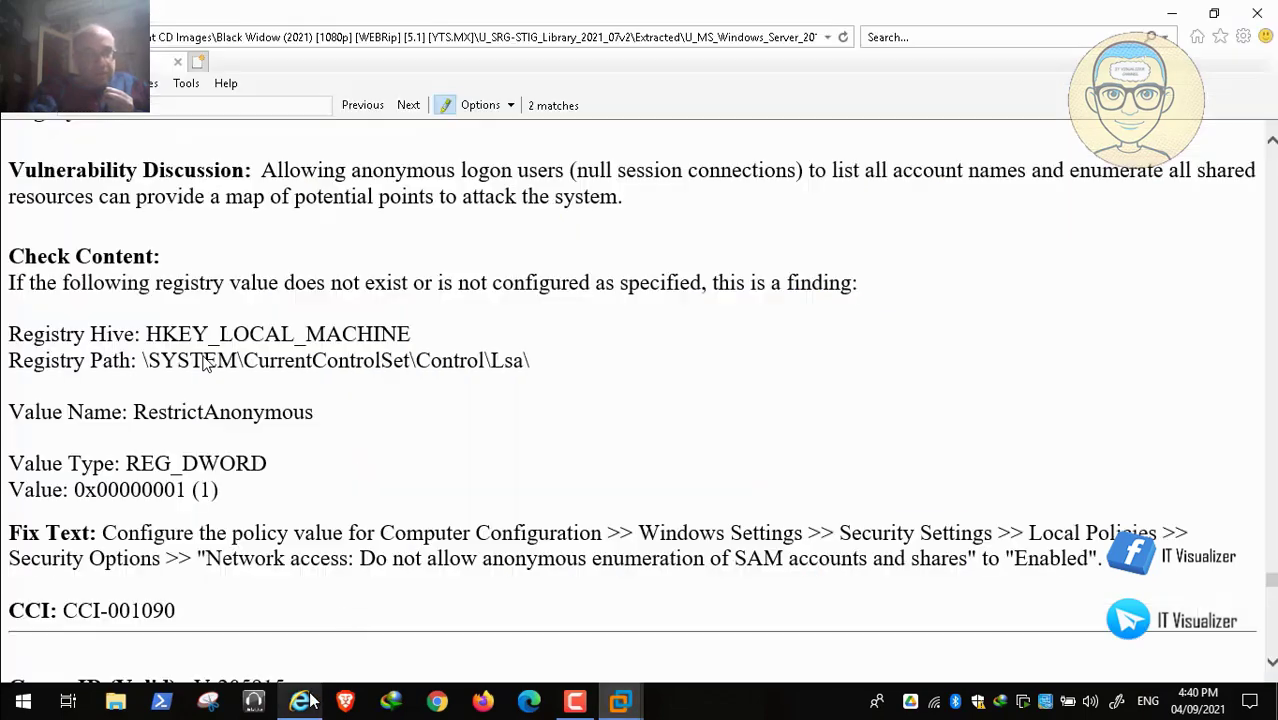
scroll(368, 530, "down", 4)
scroll(370, 535, "down", 1)
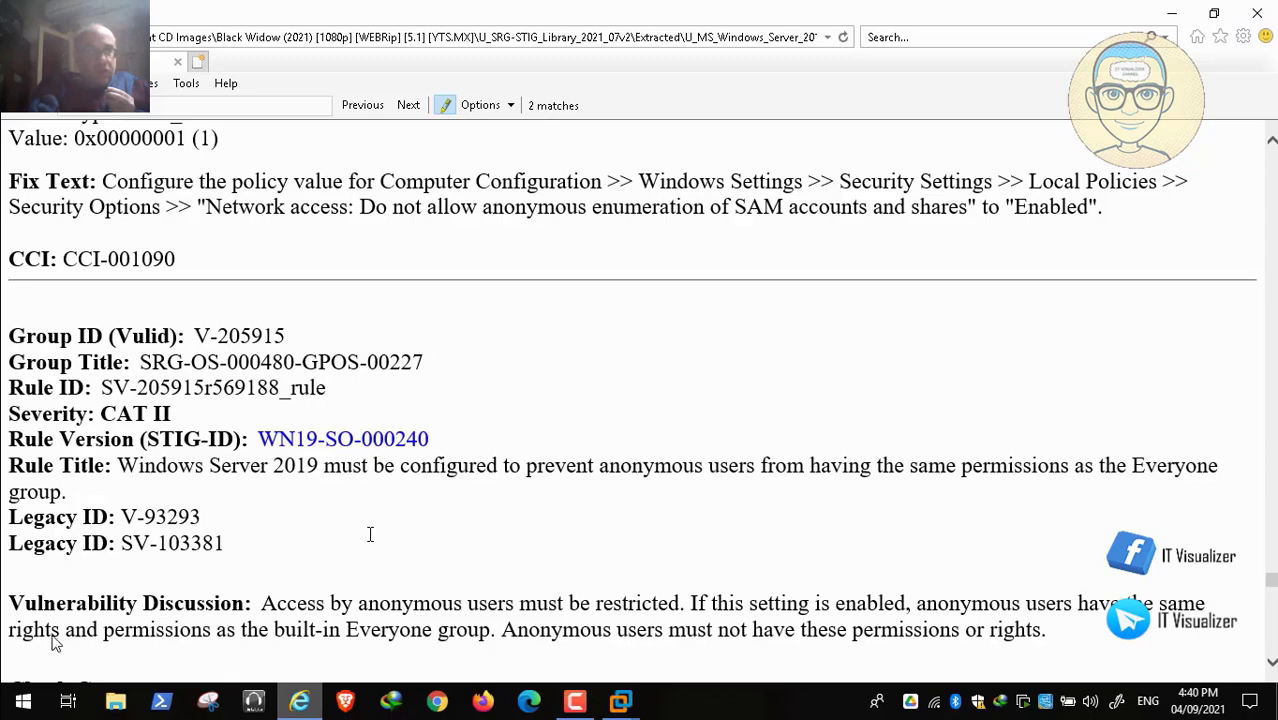
mouse_move(50, 690)
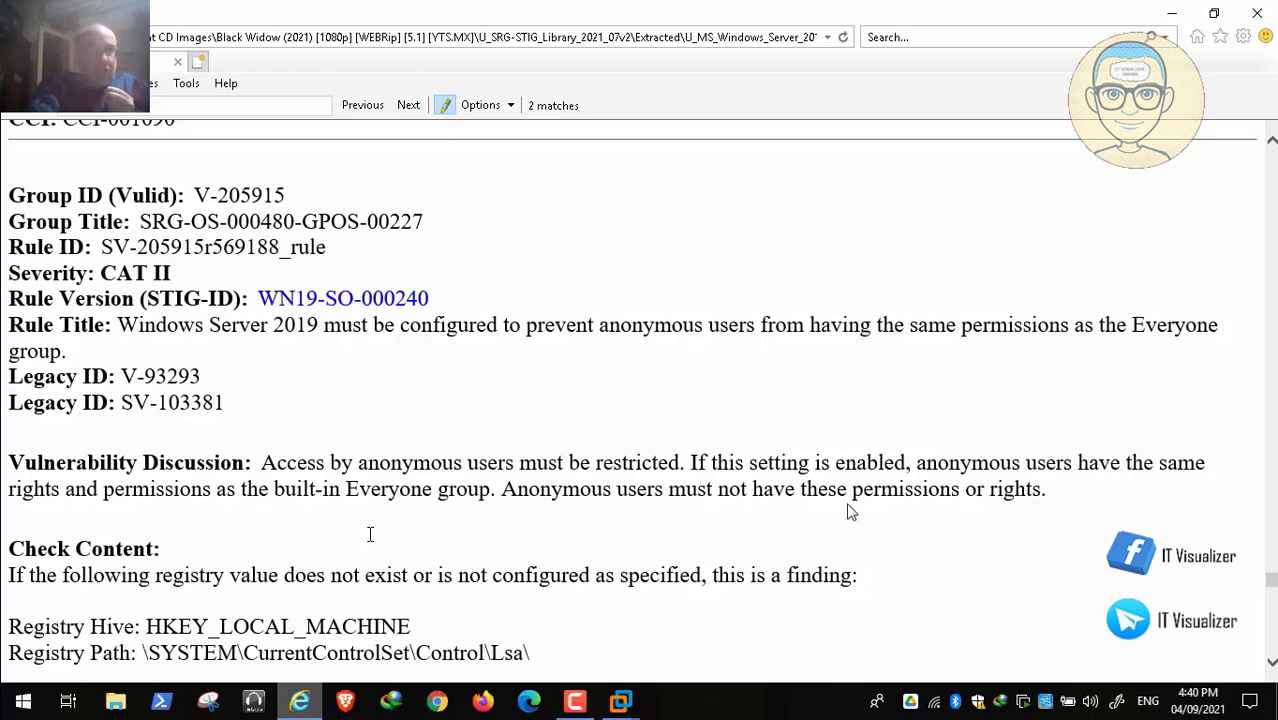
mouse_move(58, 712)
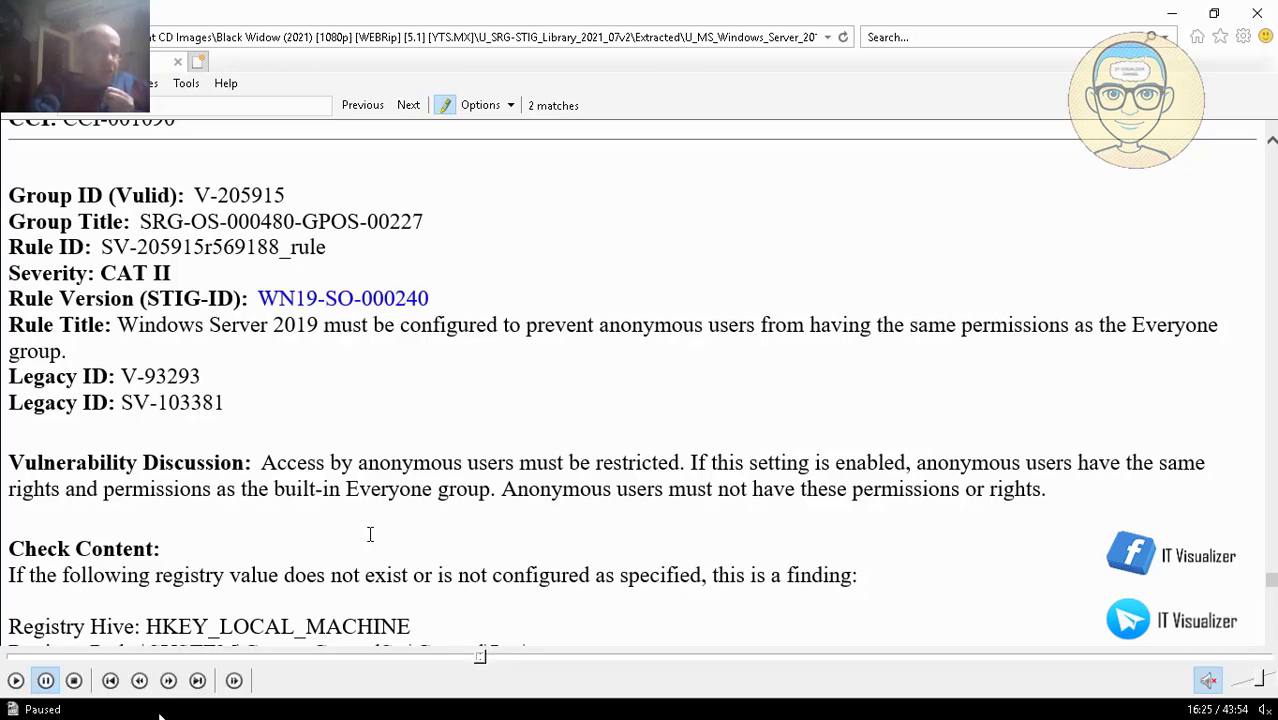
left_click(15, 680)
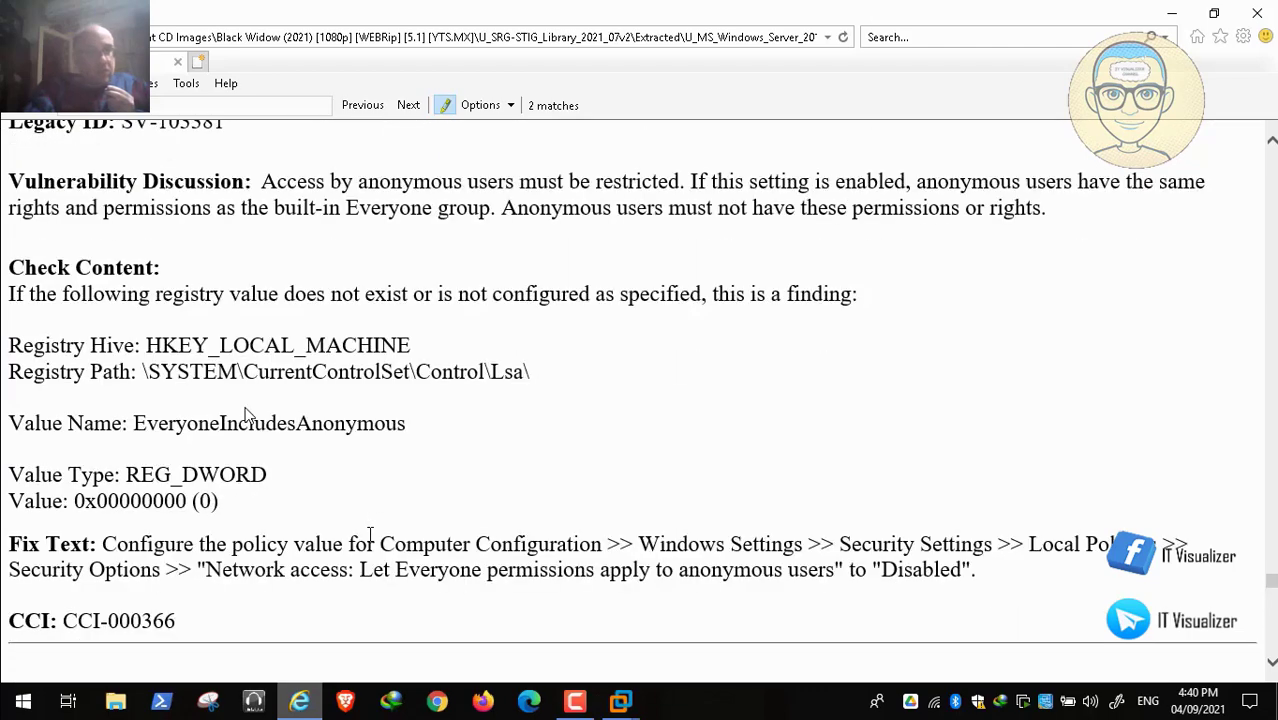
Switch to VMware Workstation and define "Network access: Let Everyone permissions apply to anonymous users" as Disabled.
left_click(624, 703)
left_click(554, 589)
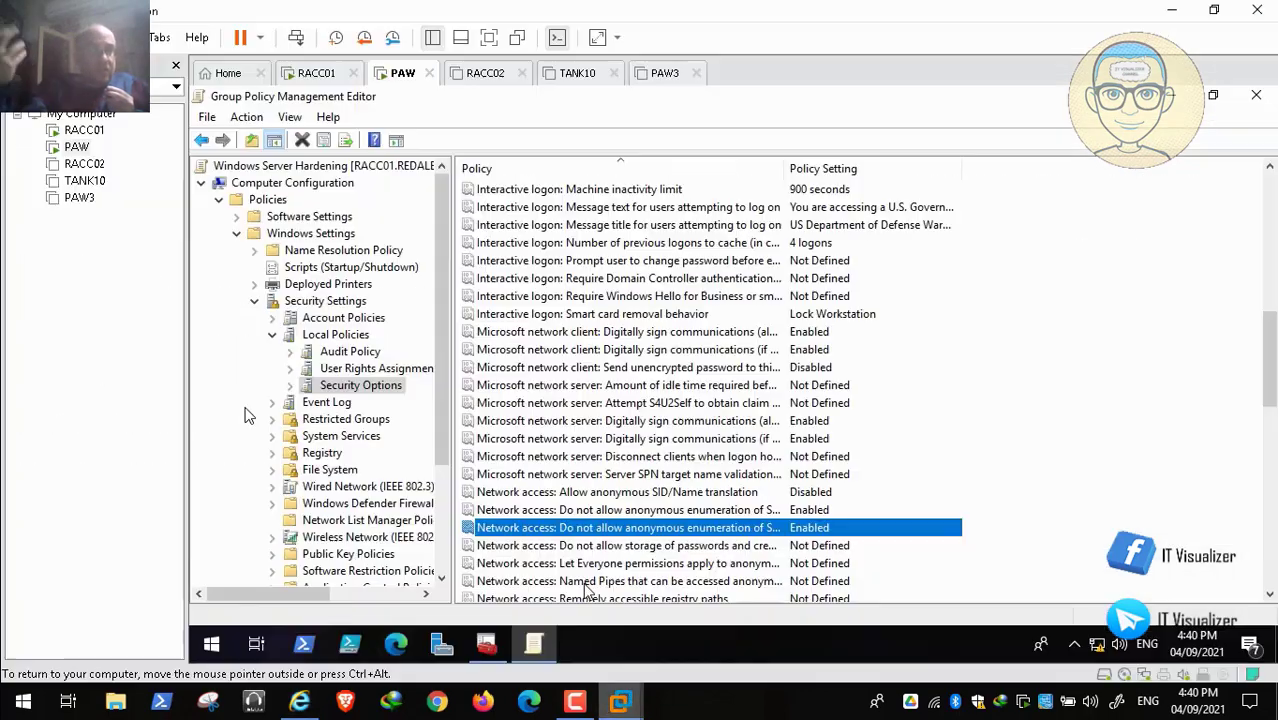
double_click(680, 563)
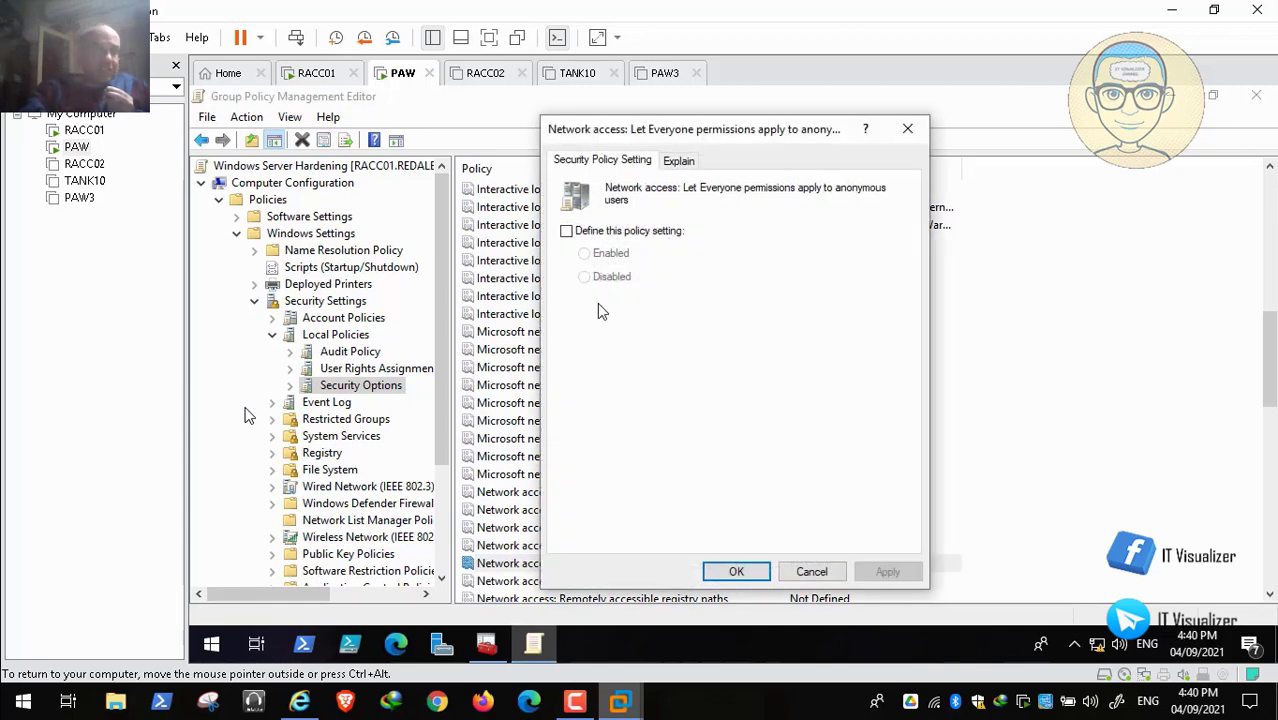
left_click(567, 231)
left_click(584, 277)
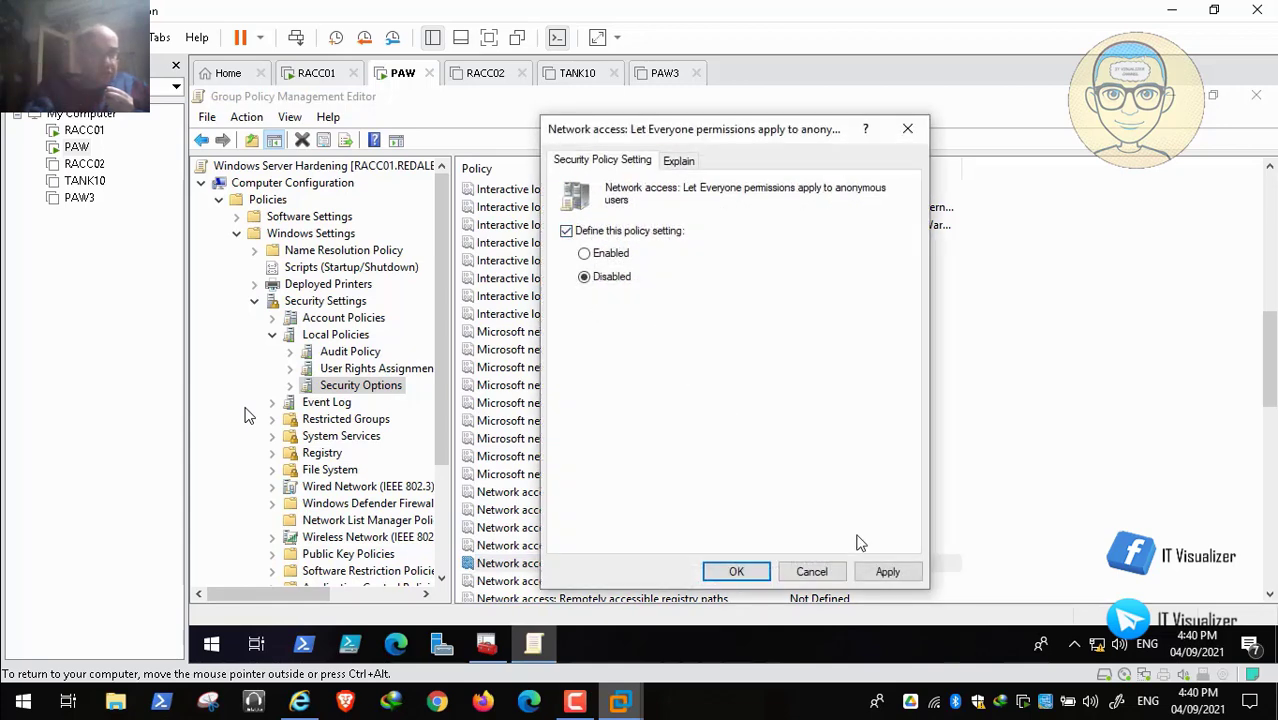
left_click(888, 572)
left_click(736, 571)
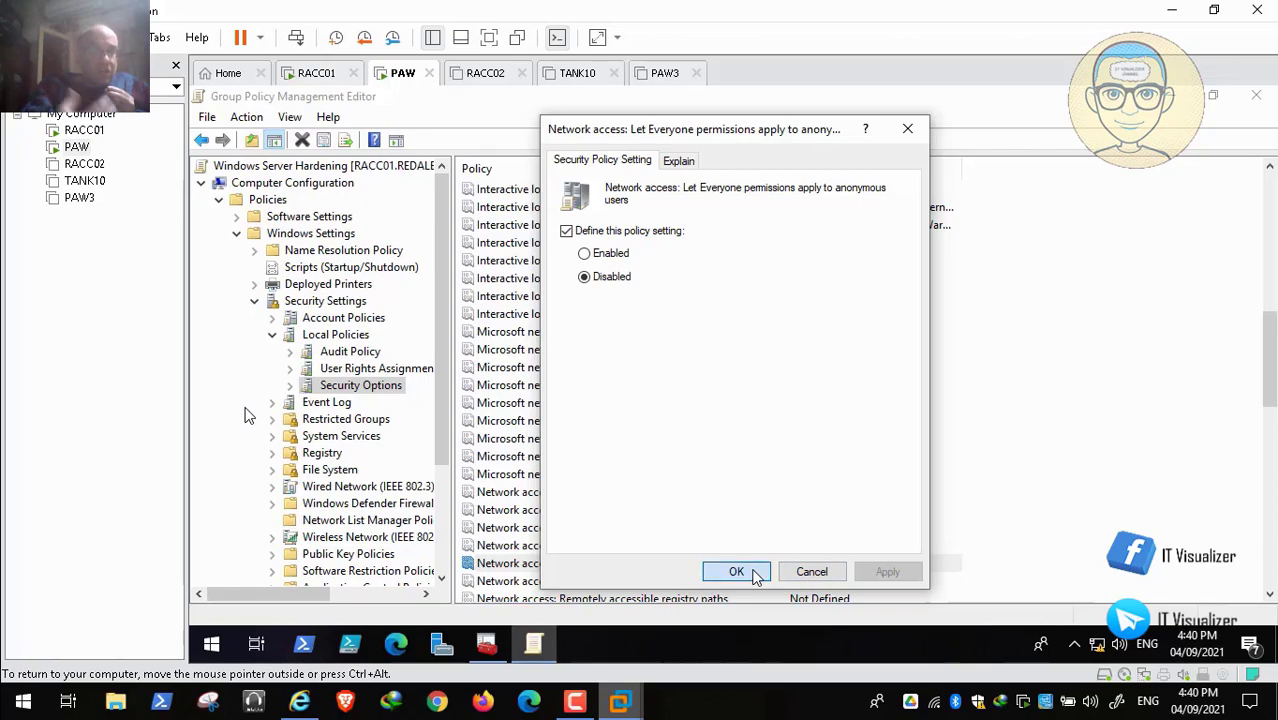
Switch to Internet Explorer, read rule V-205725 on anonymous access to Named Pipes and Shares, and resume the paused walkthrough.
left_click(299, 702)
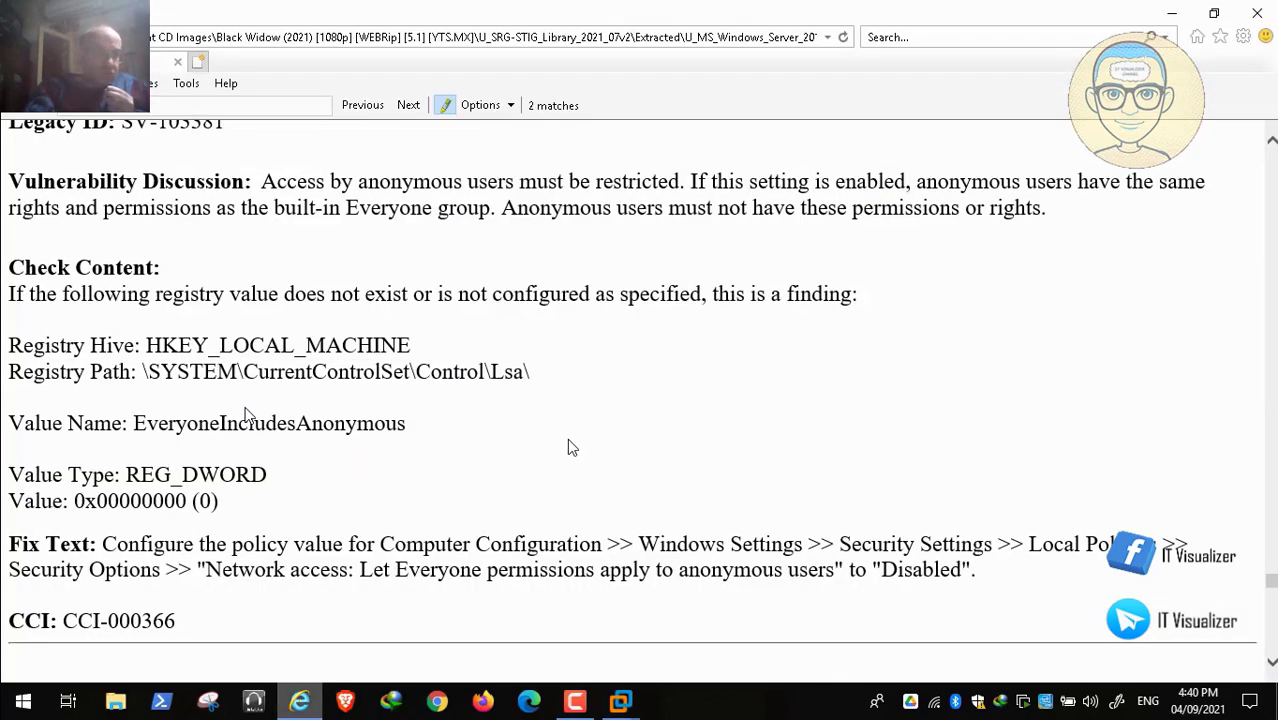
scroll(567, 447, "down", 1)
scroll(567, 445, "down", 3)
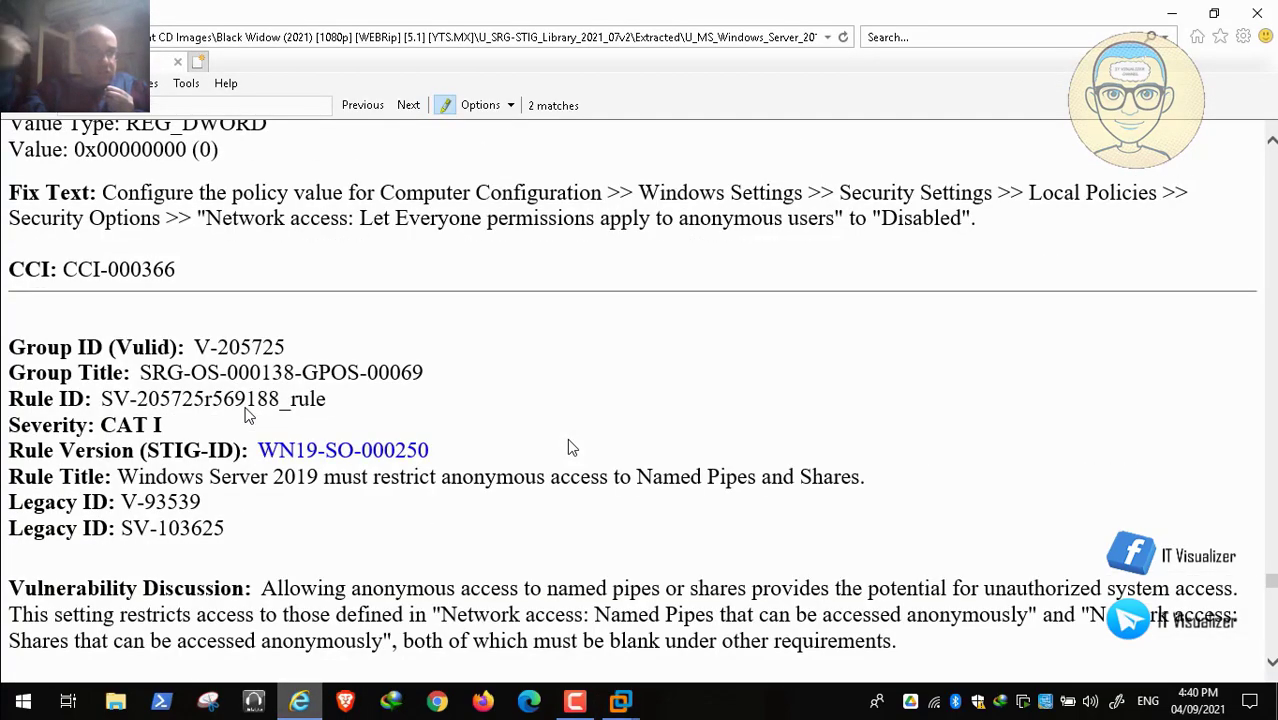
scroll(567, 445, "down", 2)
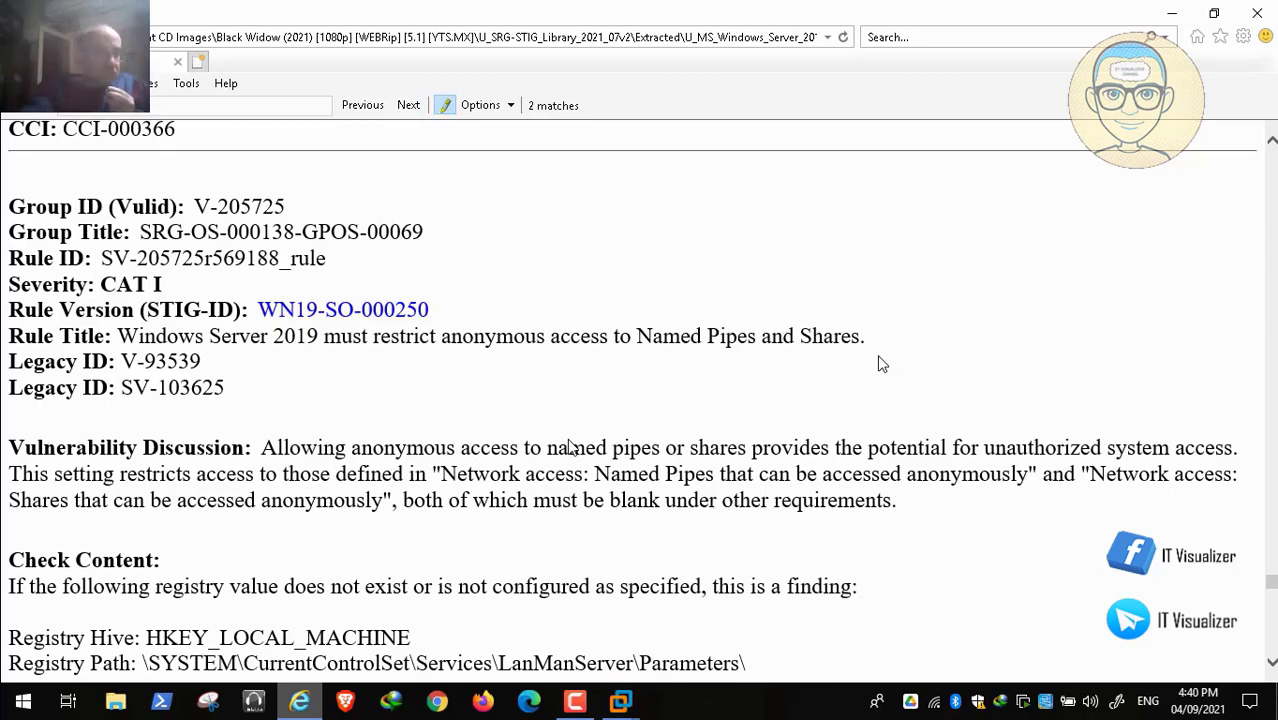
mouse_move(540, 716)
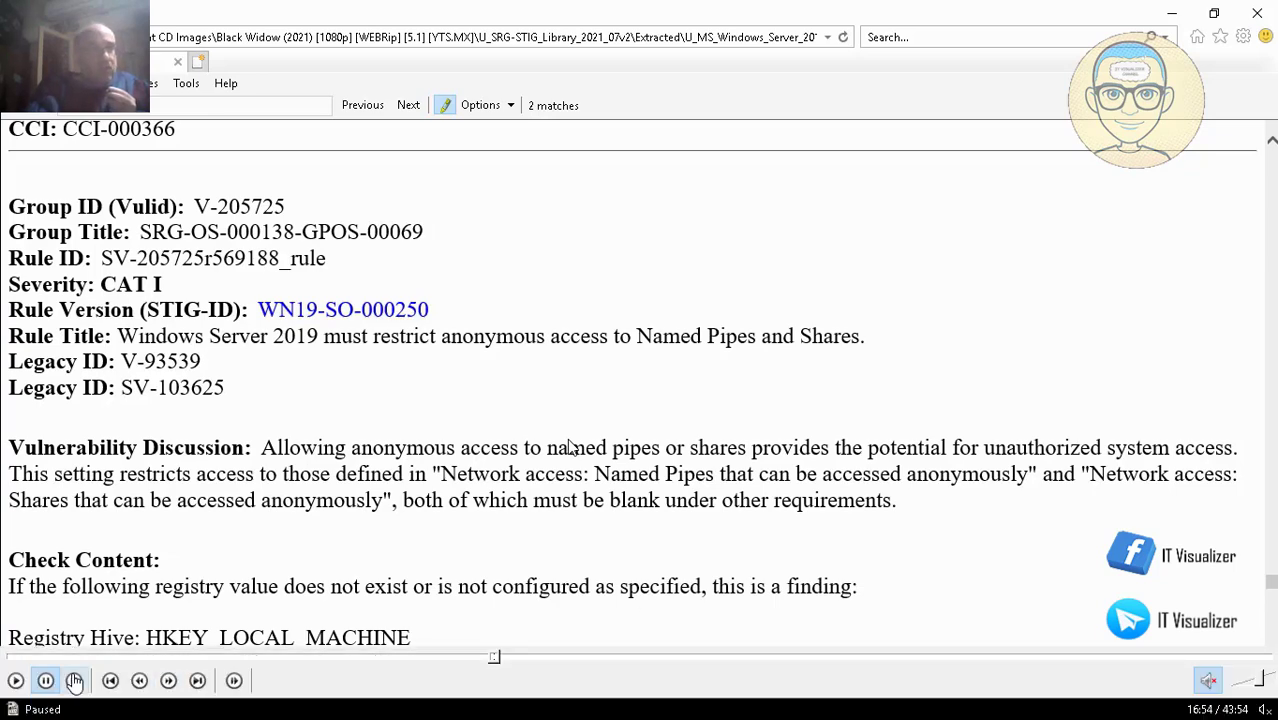
left_click(16, 681)
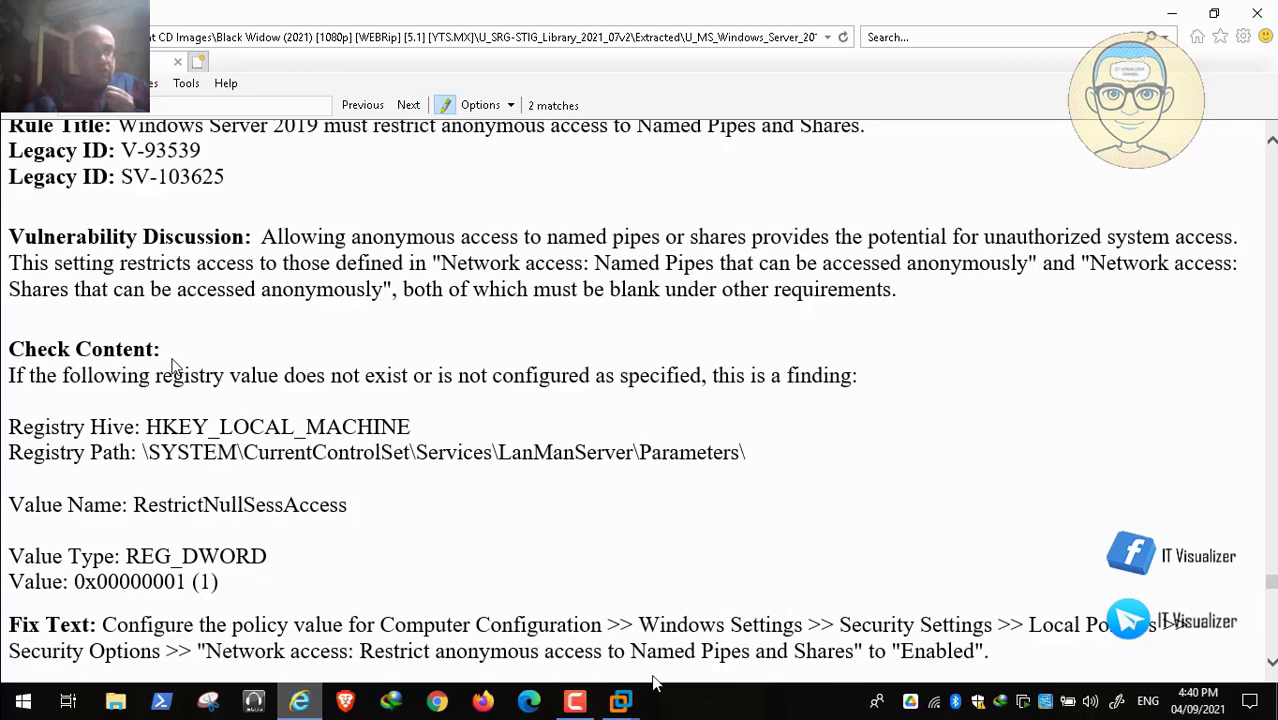
Switch to the PAW machine in VMware Workstation and select the policy "Network access: Named Pipes that can be accessed anonymously".
mouse_move(620, 702)
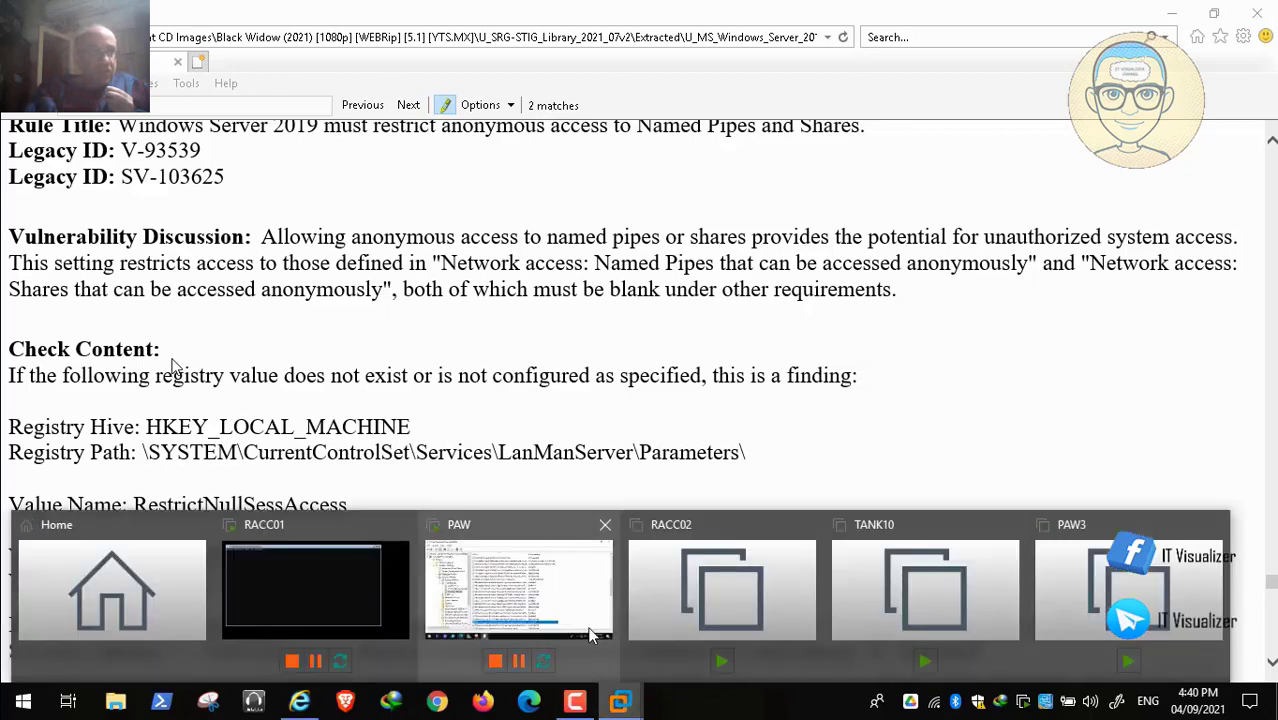
left_click(590, 635)
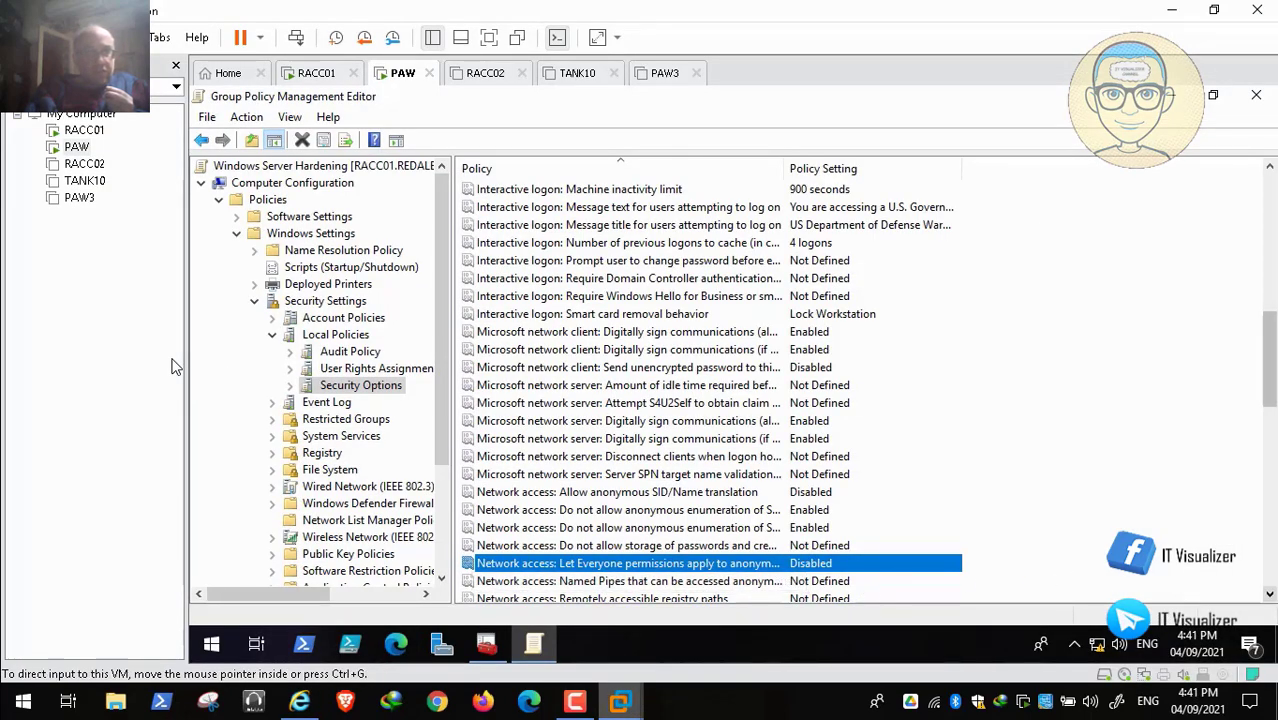
left_click(1270, 597)
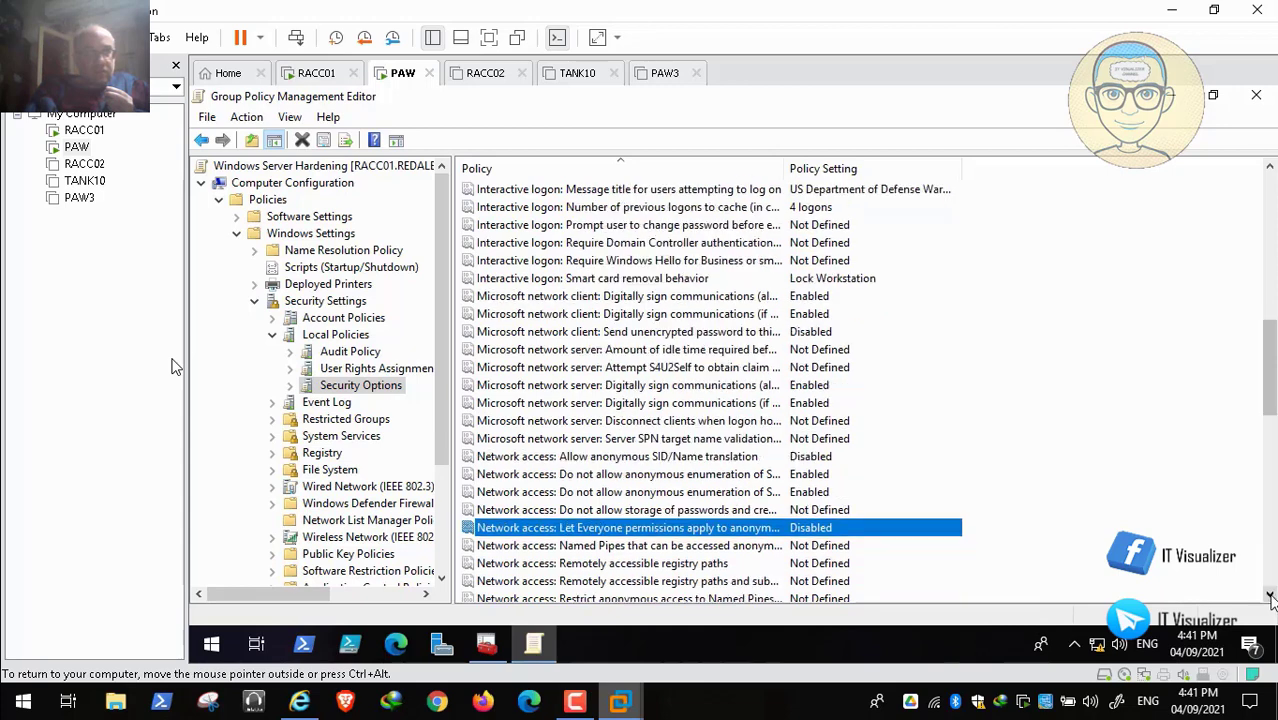
double_click(1270, 597)
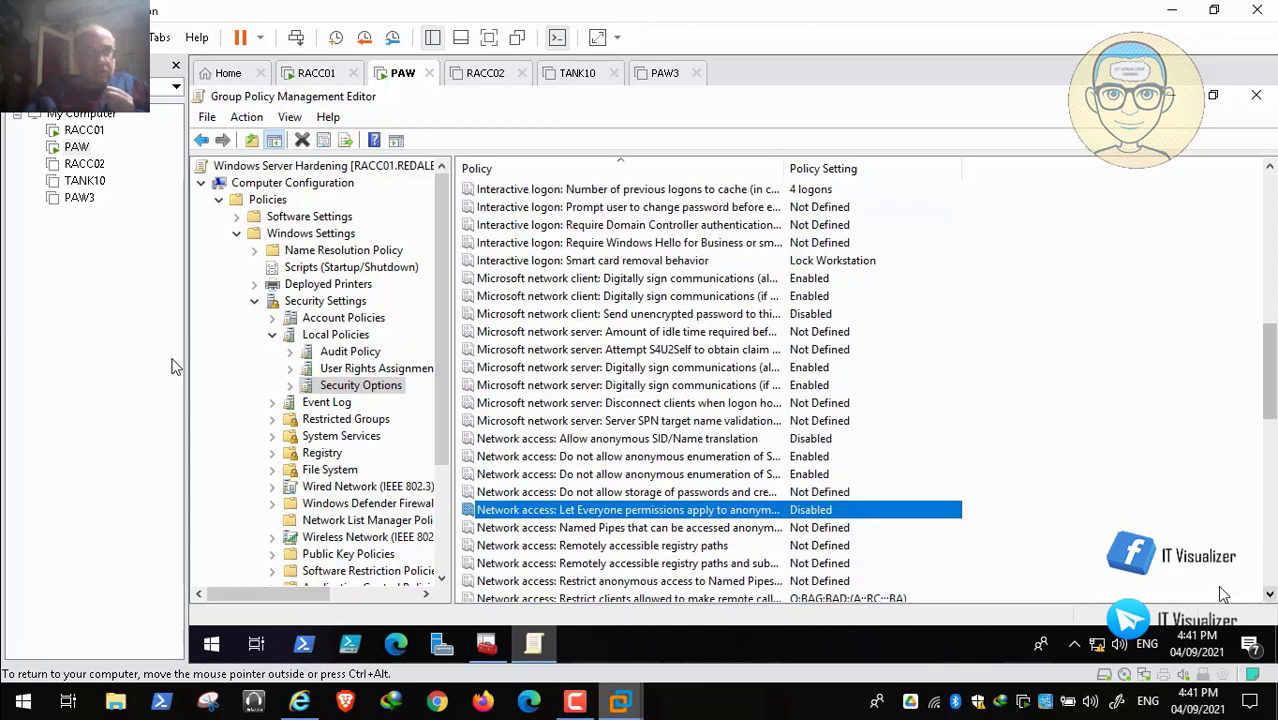
left_click(764, 530)
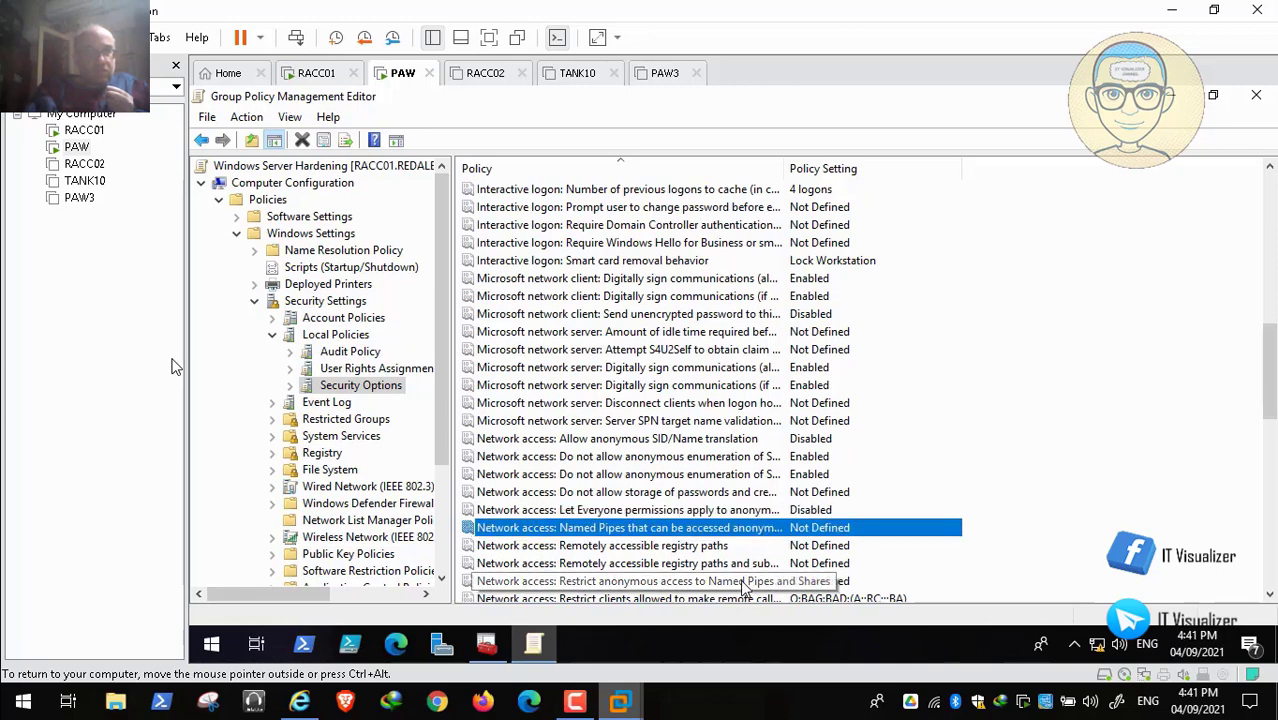
double_click(640, 527)
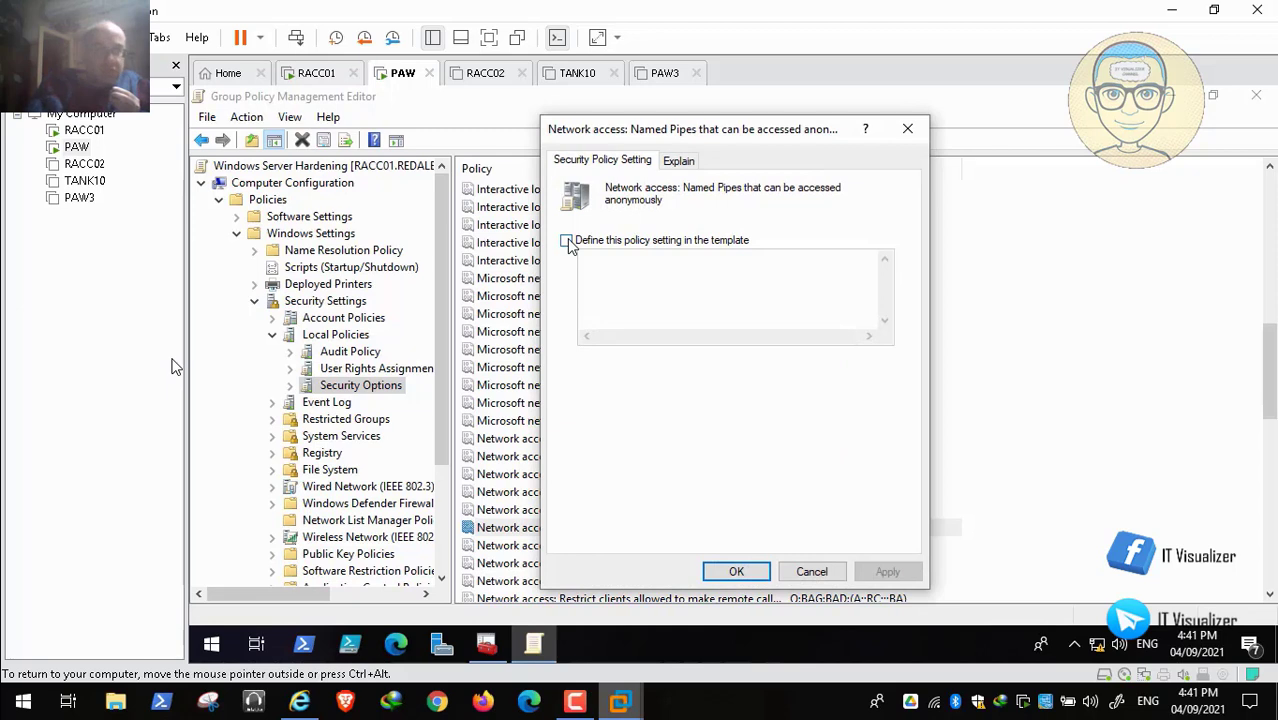
left_click(567, 242)
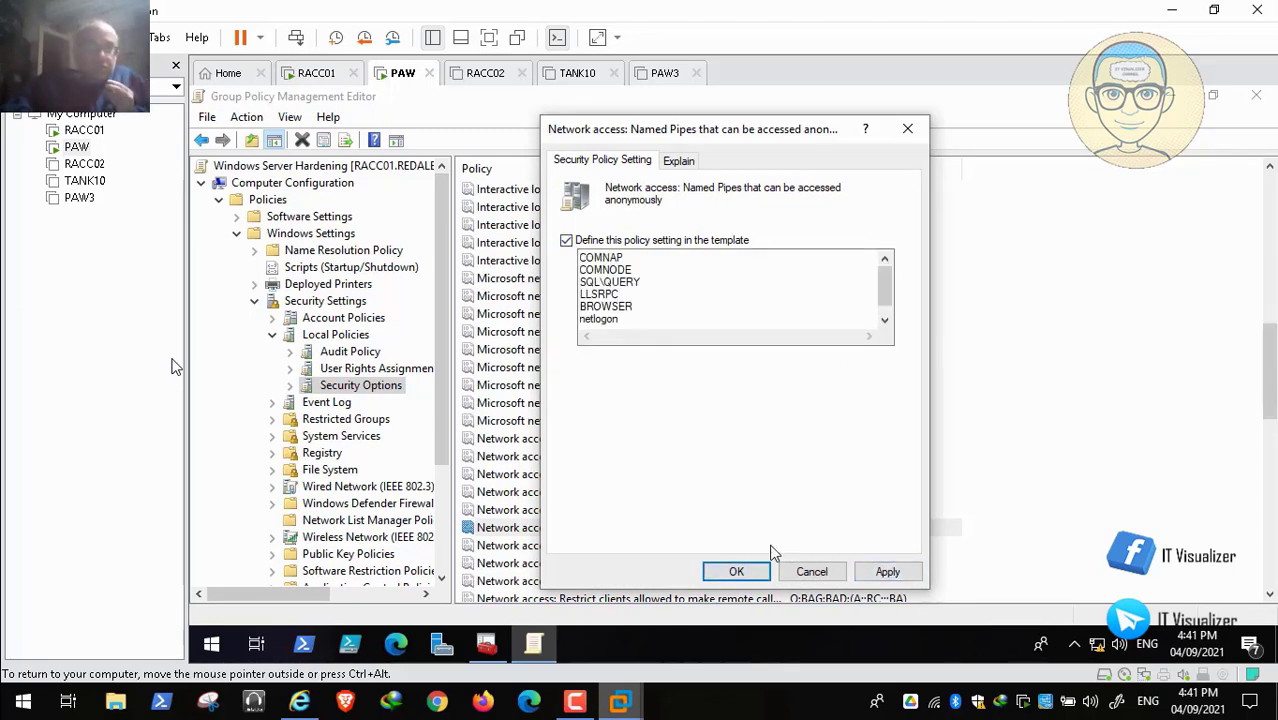
left_click(305, 705)
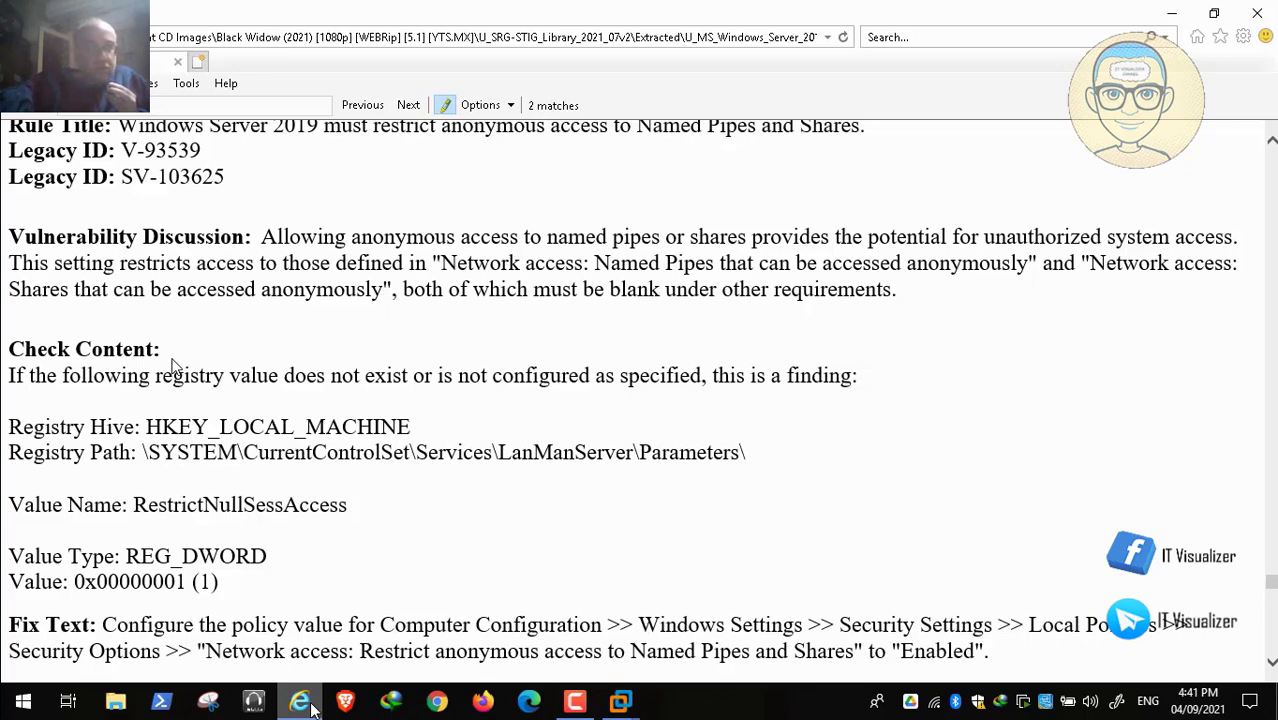
left_click(305, 705)
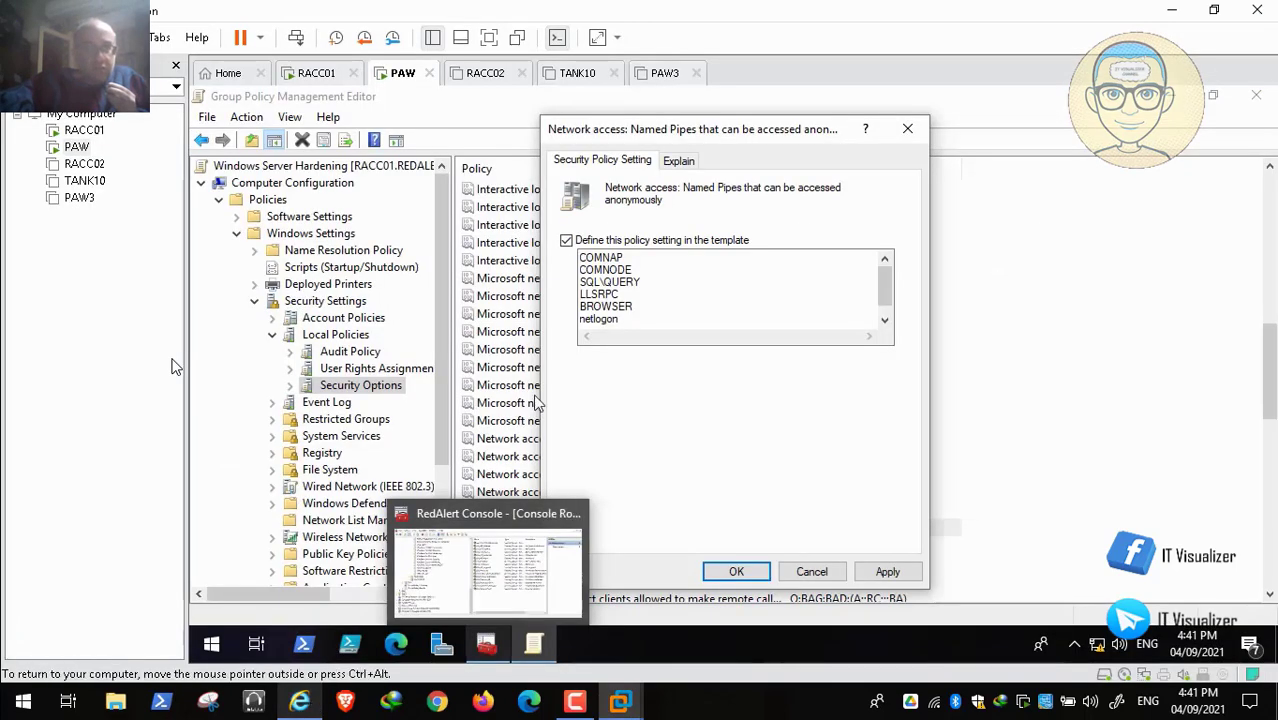
left_click(566, 241)
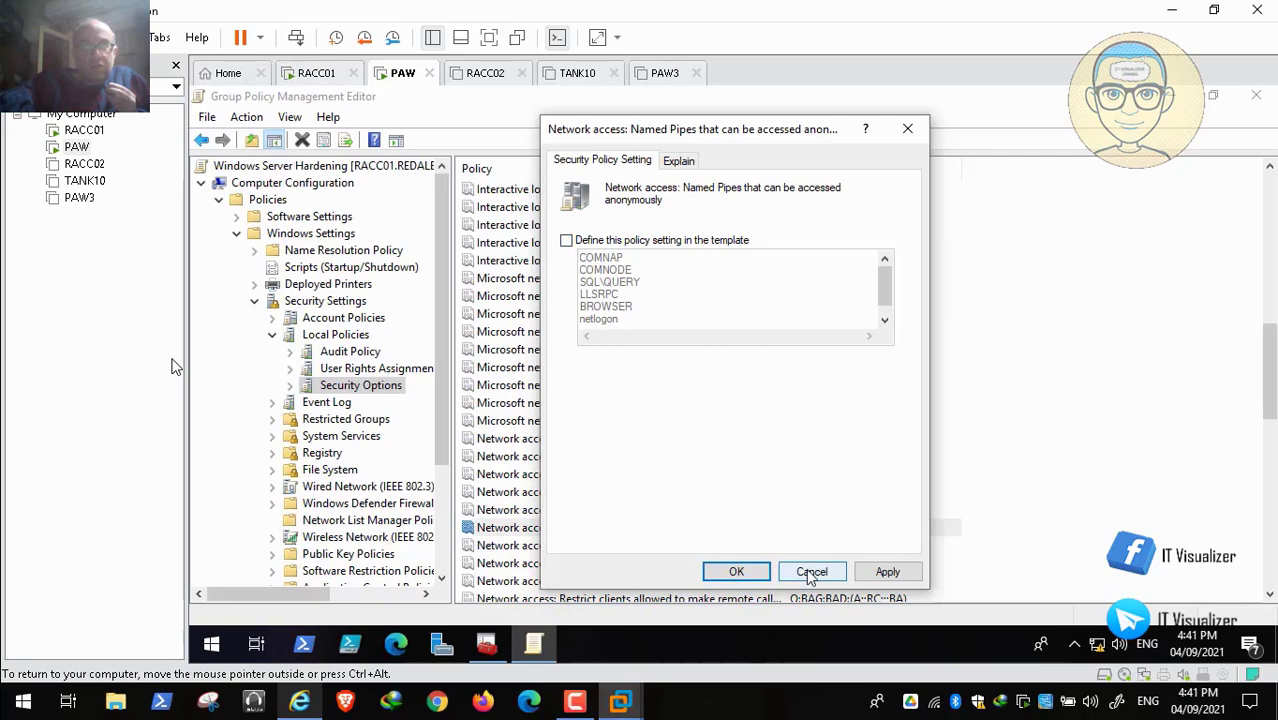
left_click(736, 571)
double_click(726, 538)
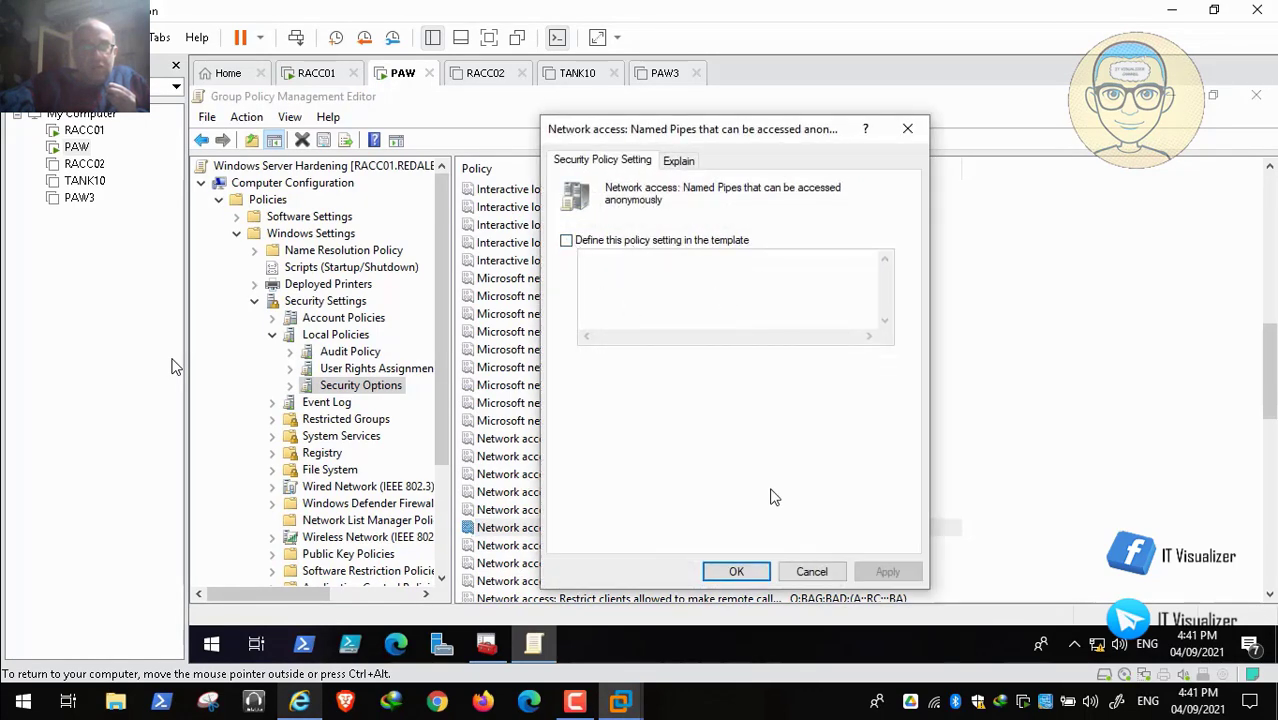
left_click(736, 571)
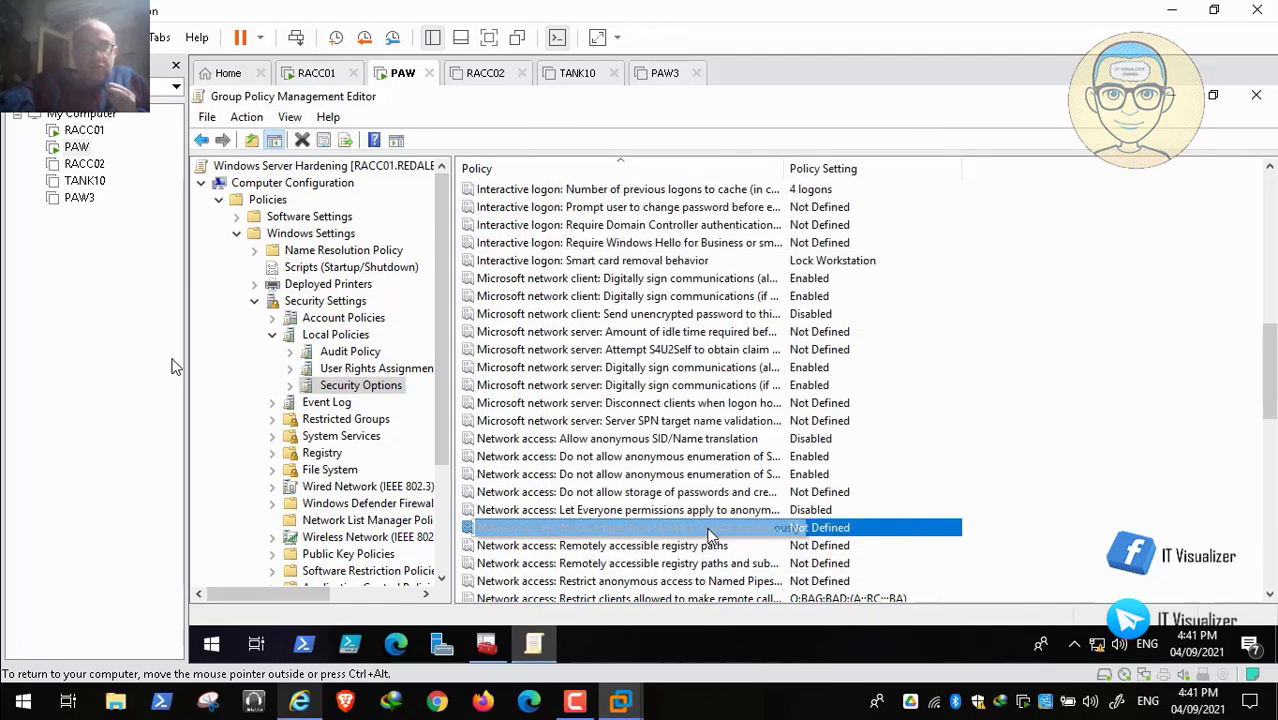
Define "Network access: Named Pipes that can be accessed anonymously" in the template with an empty list and apply it.
double_click(740, 528)
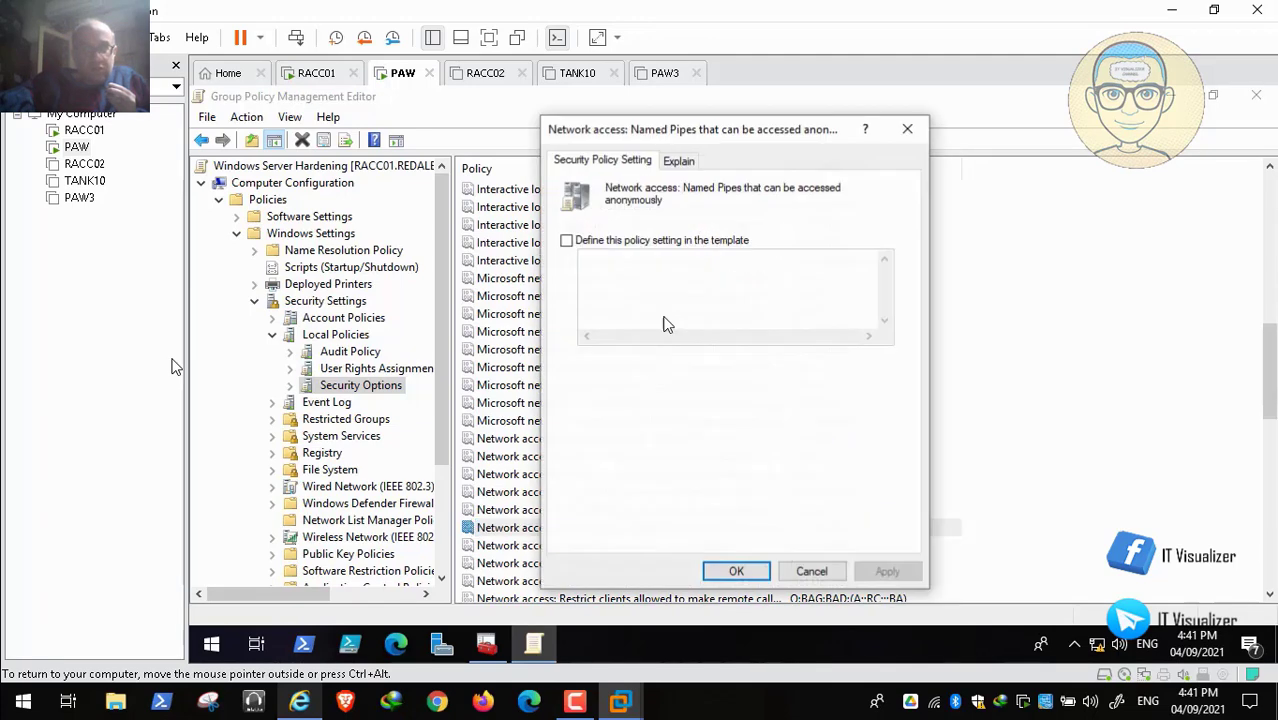
left_click(566, 241)
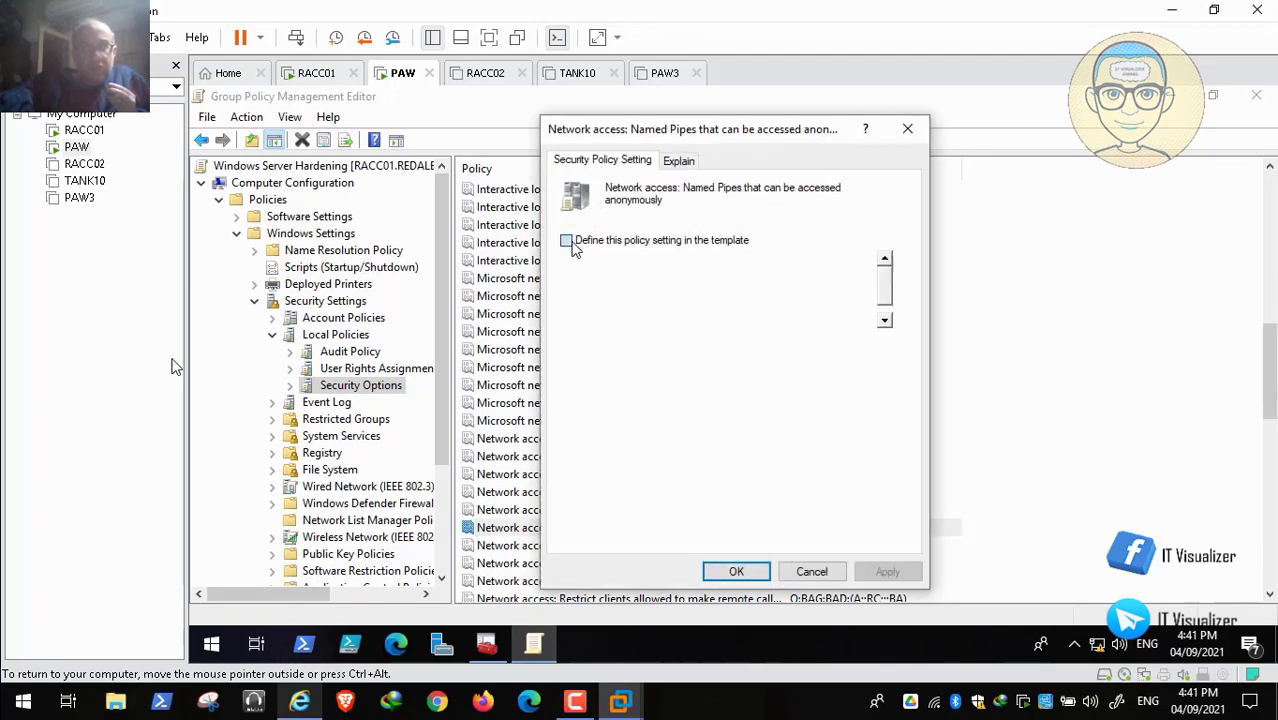
left_click(885, 320)
left_click(702, 326)
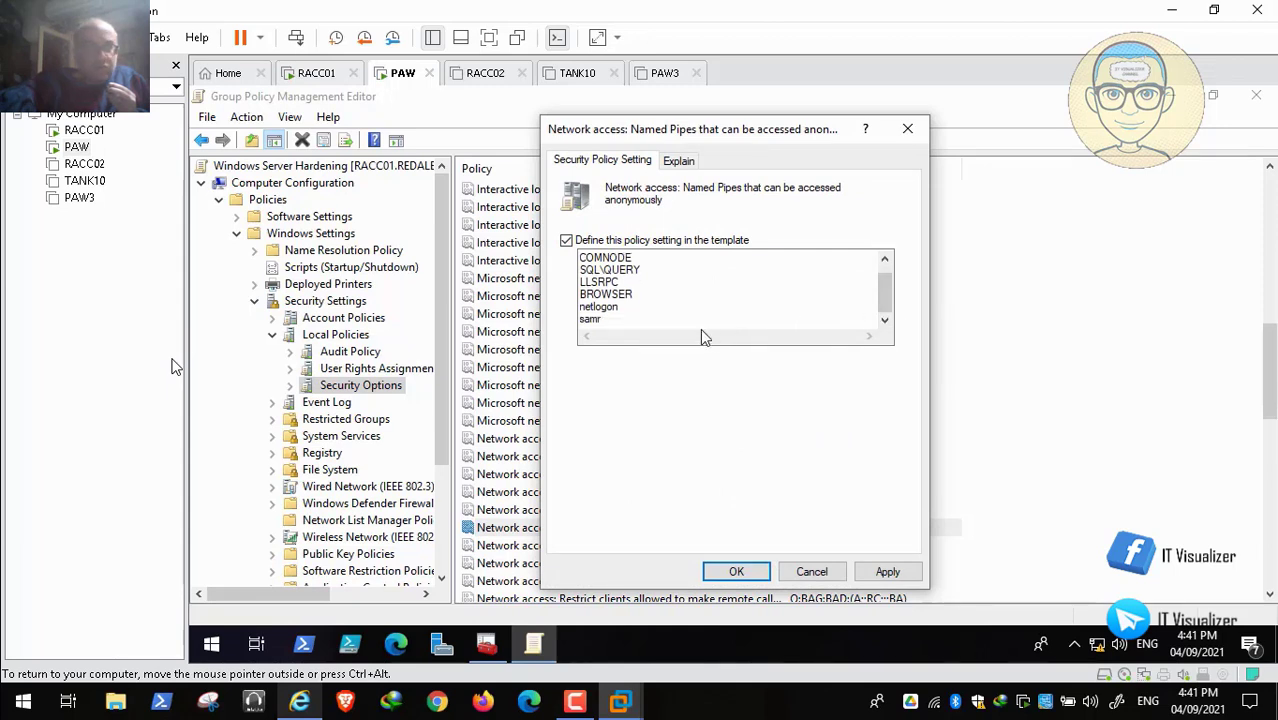
key("ctrl+a")
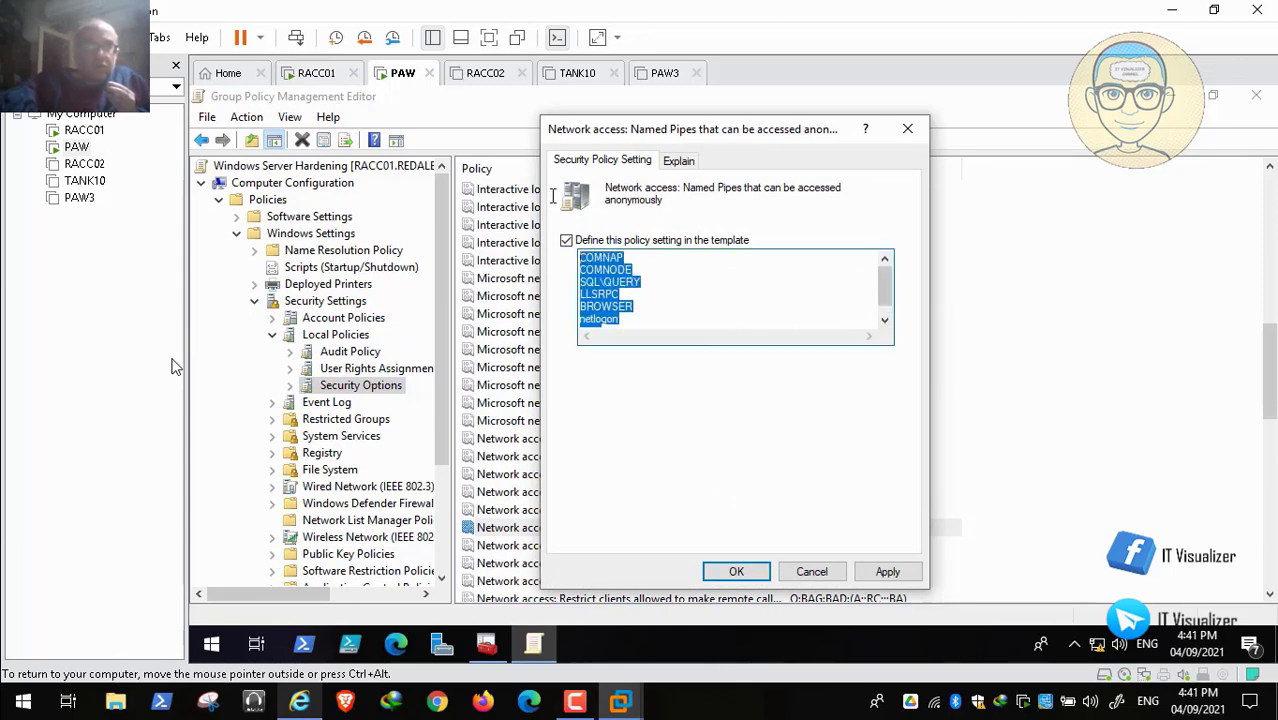
key("Delete")
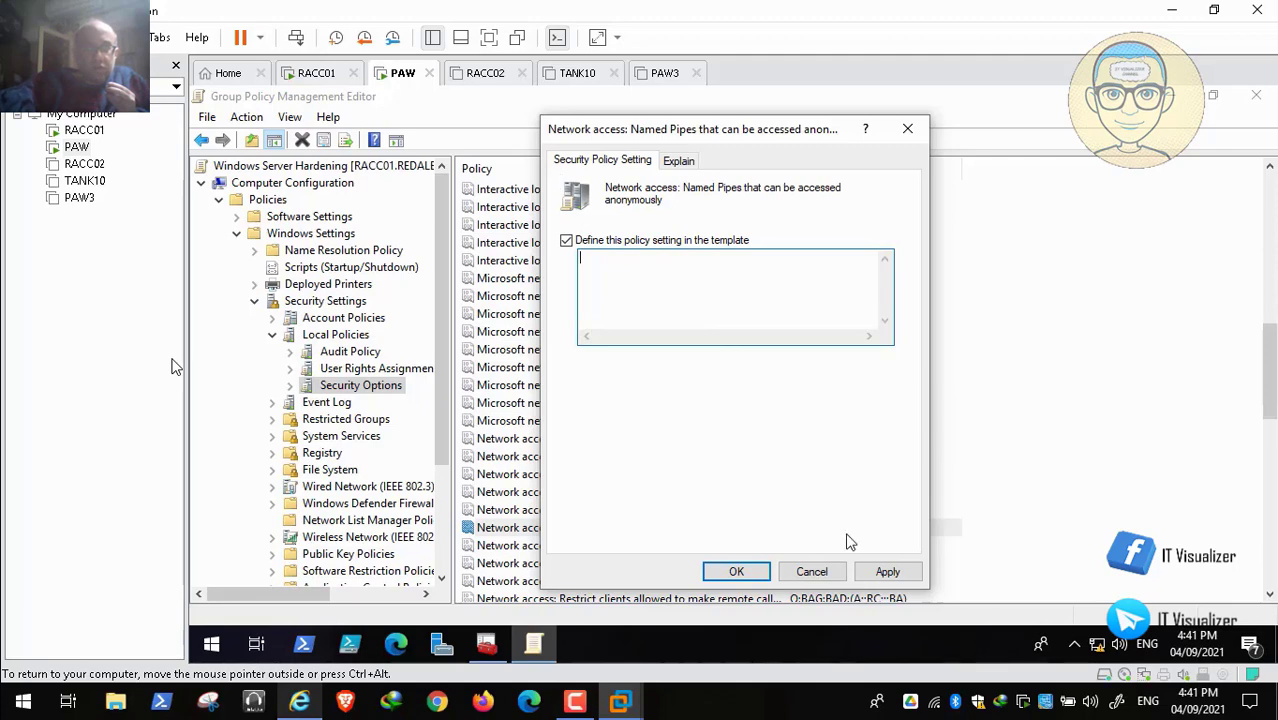
left_click(888, 572)
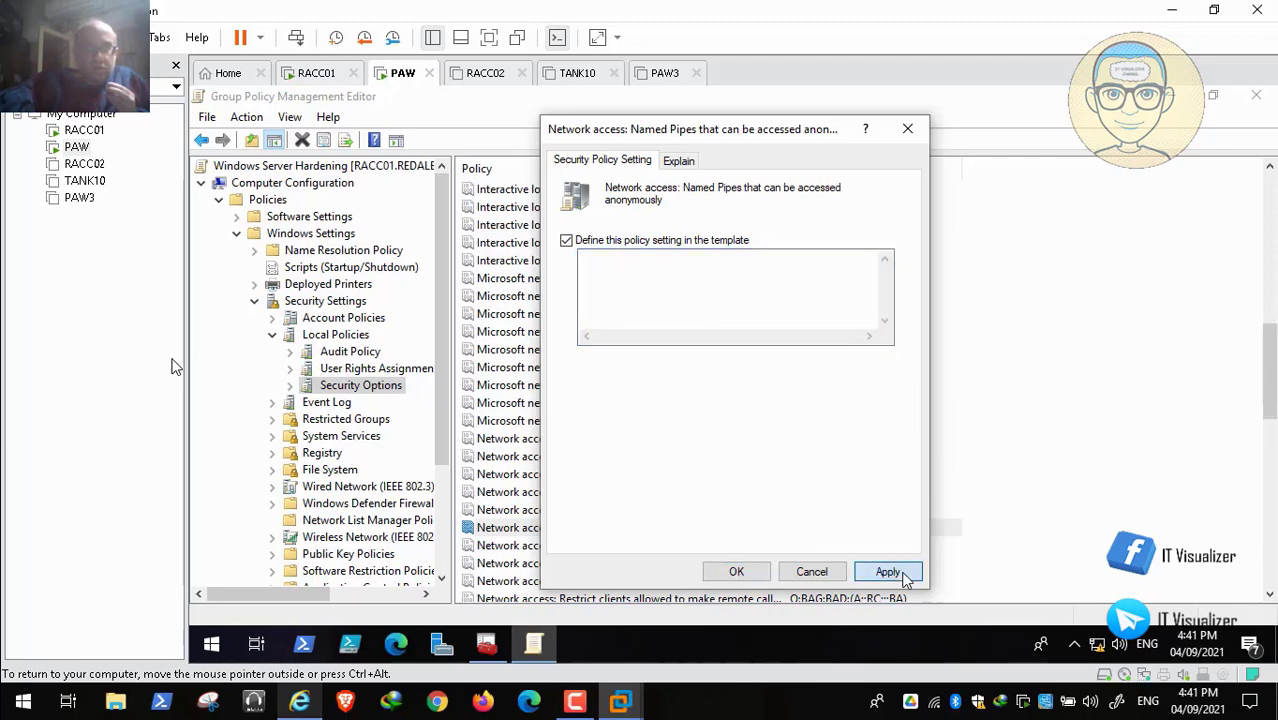
left_click(736, 571)
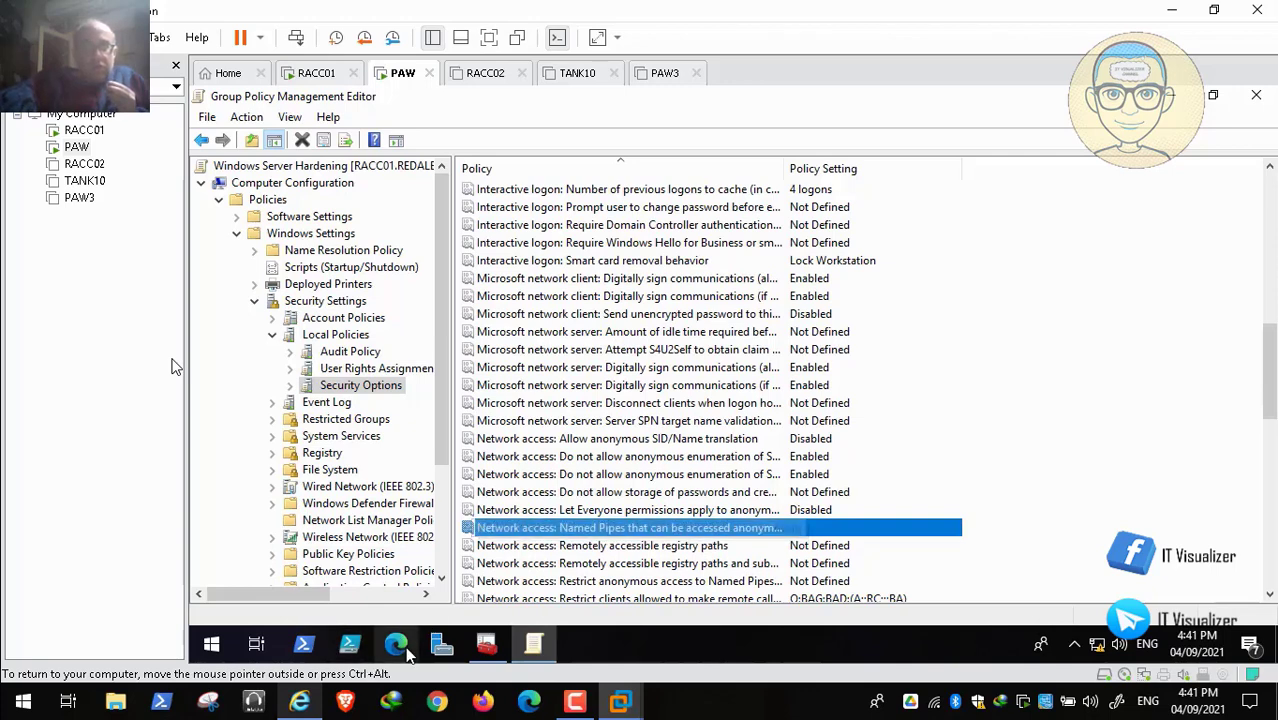
Check the STIG rule once more, then define "Network access: Shares that can be accessed anonymously" in the template with an empty list.
left_click(300, 703)
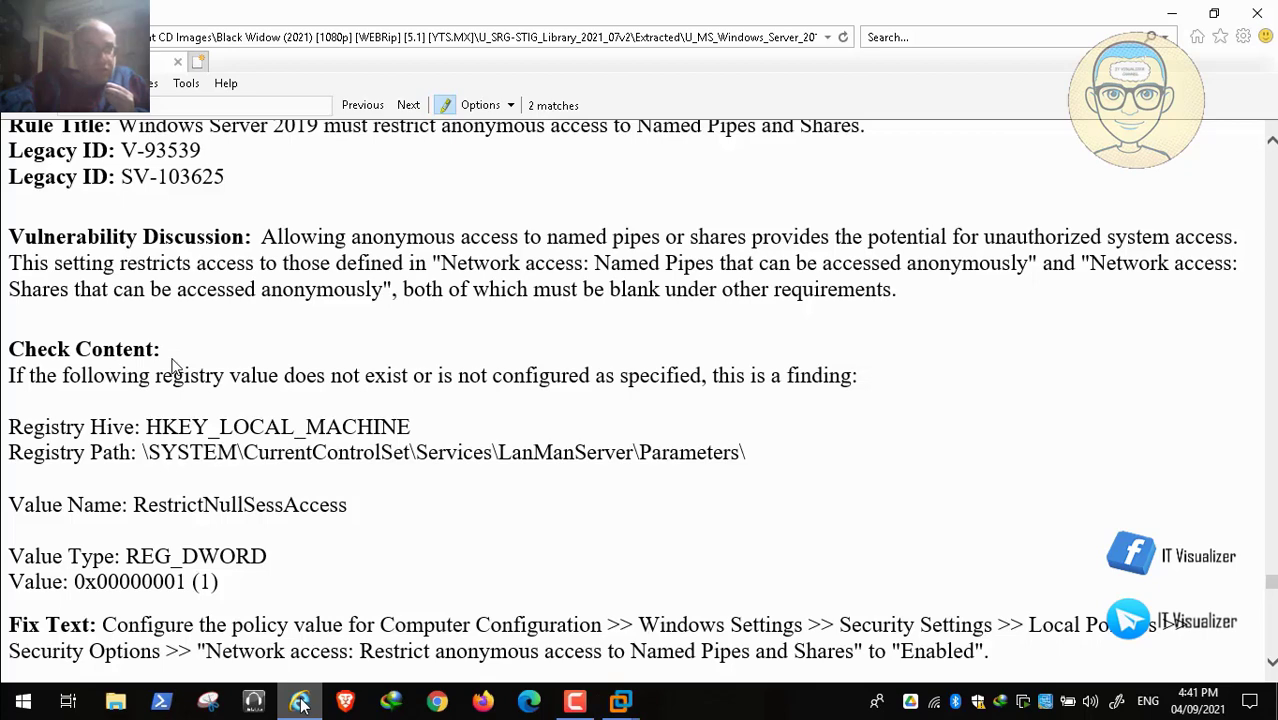
left_click(300, 703)
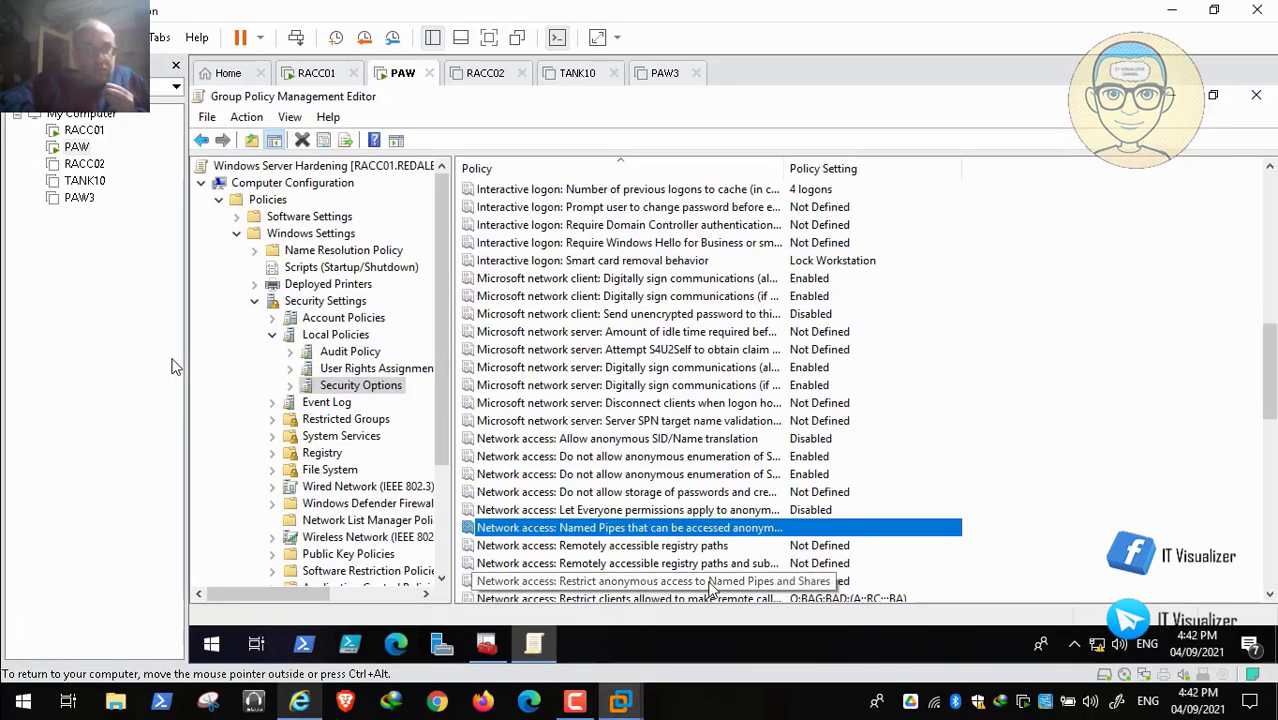
left_click(1269, 597)
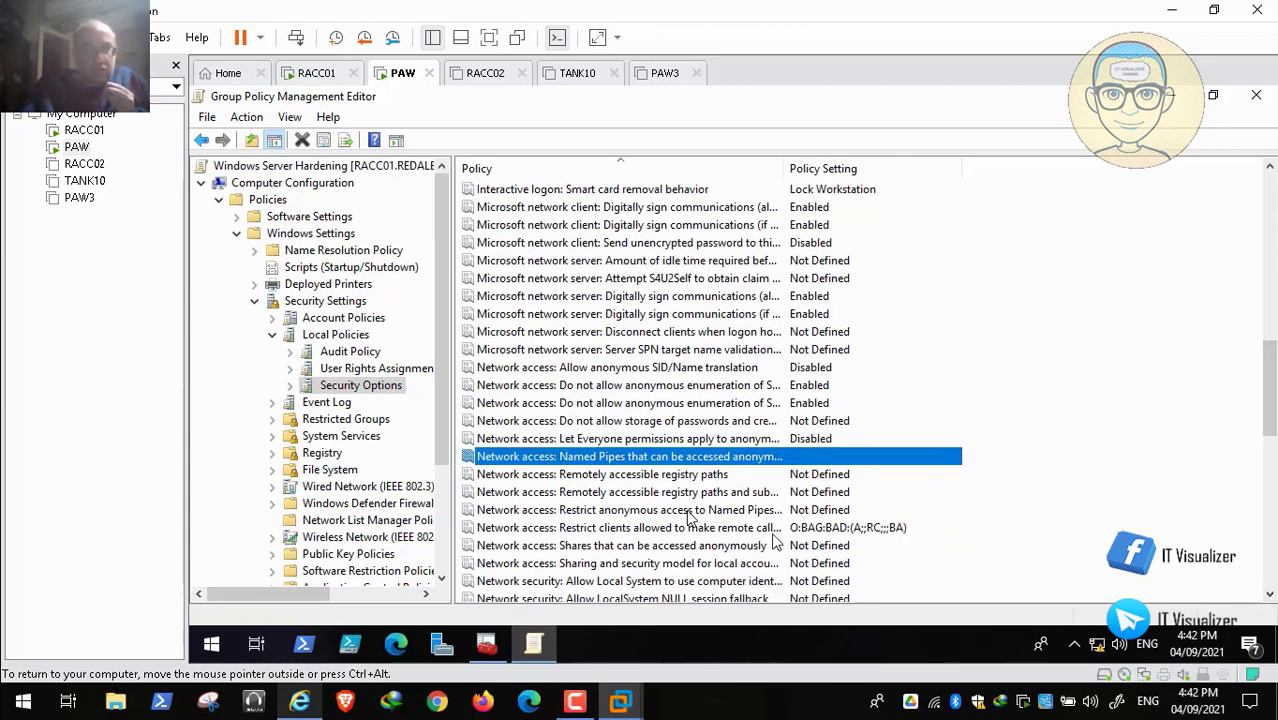
double_click(726, 547)
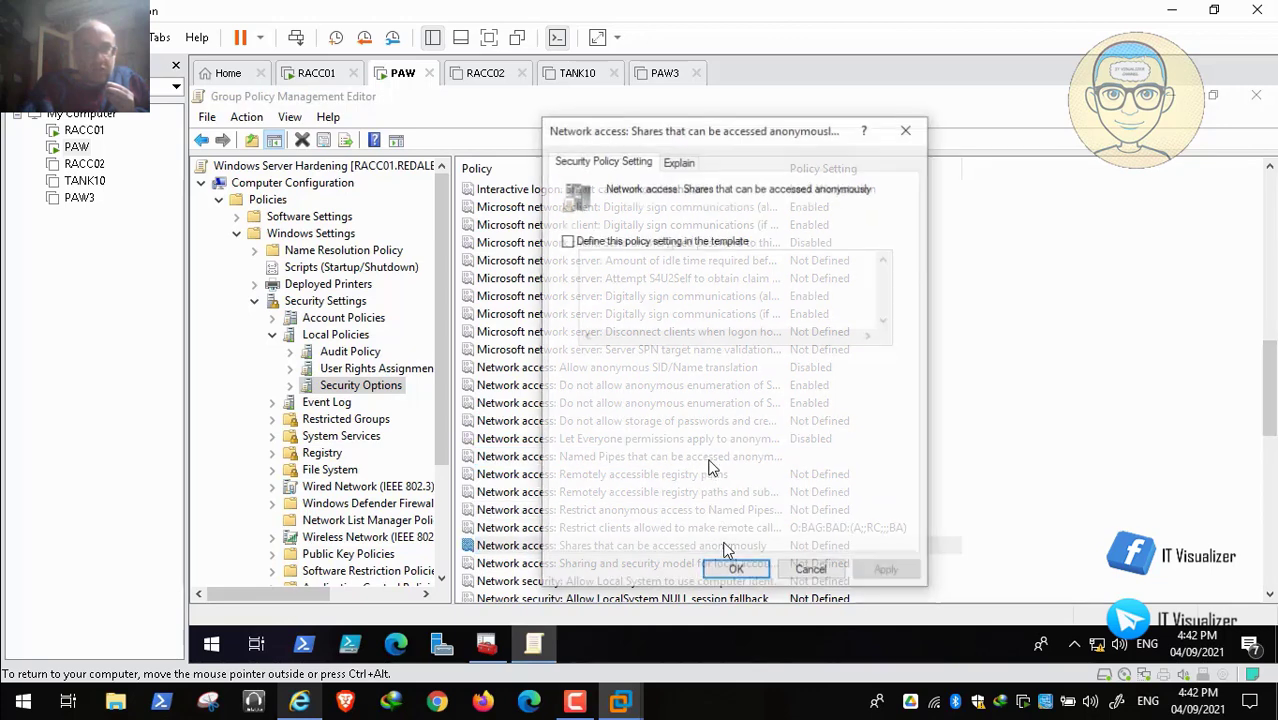
left_click(577, 244)
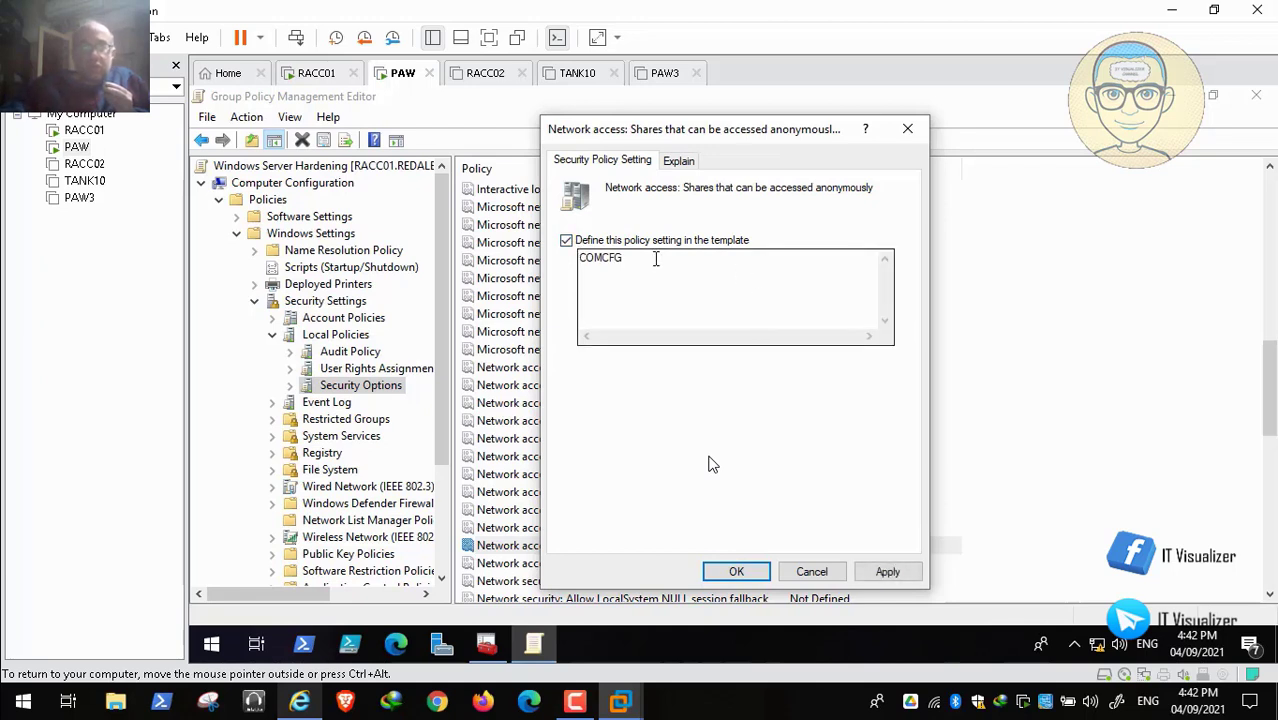
left_click_drag(656, 262, 494, 255)
key("Delete")
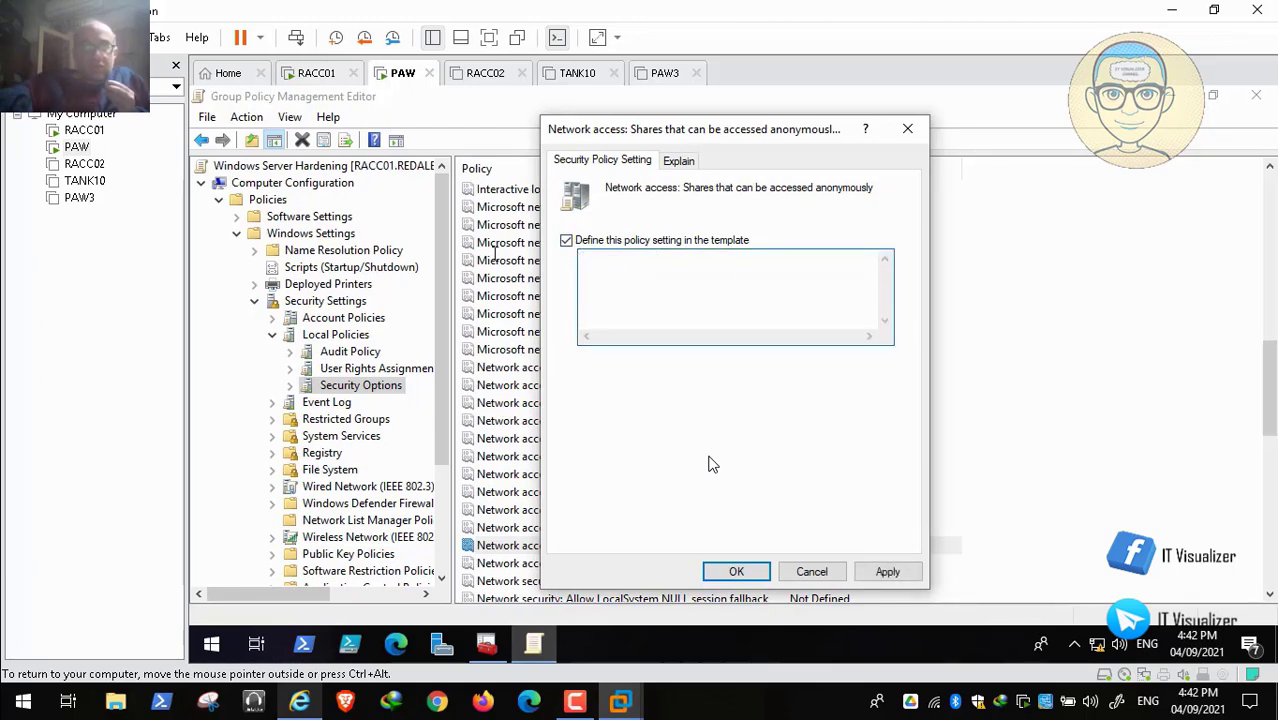
left_click(736, 571)
Resume the walkthrough and, on the PAW machine, define "Network access: Restrict anonymous access to Named Pipes and Shares" as Enabled.
mouse_move(402, 716)
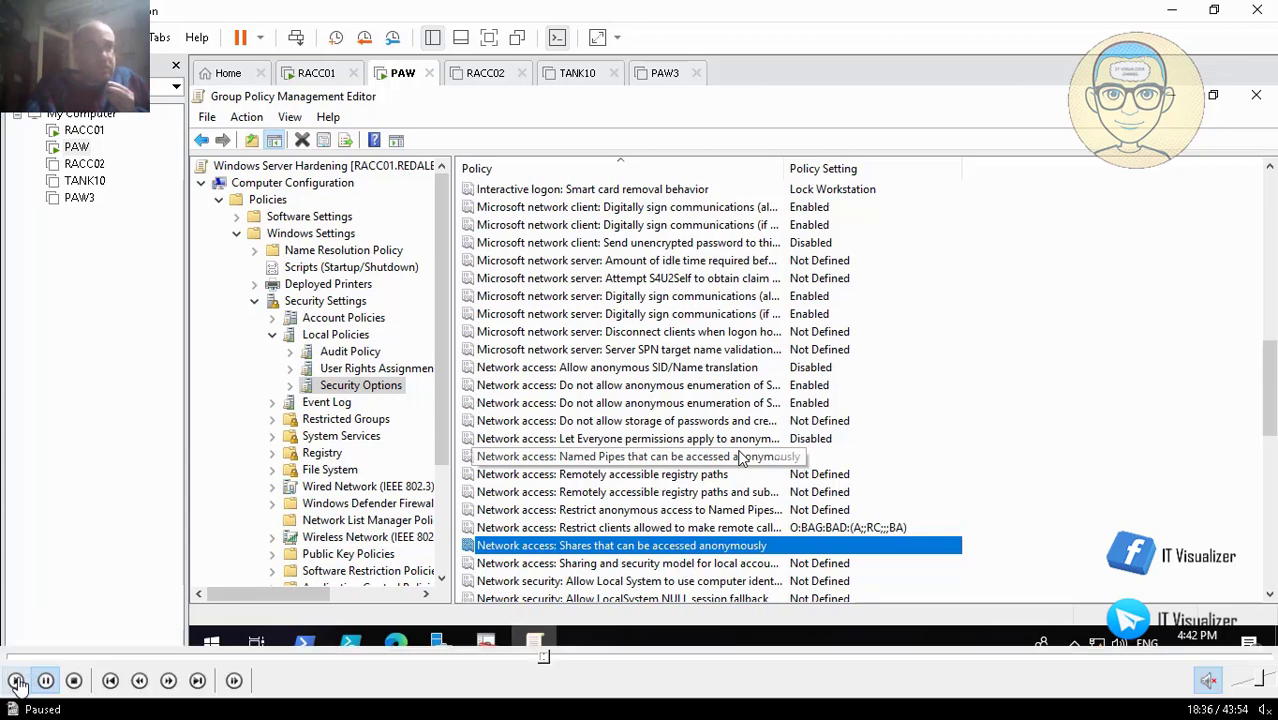
left_click(16, 681)
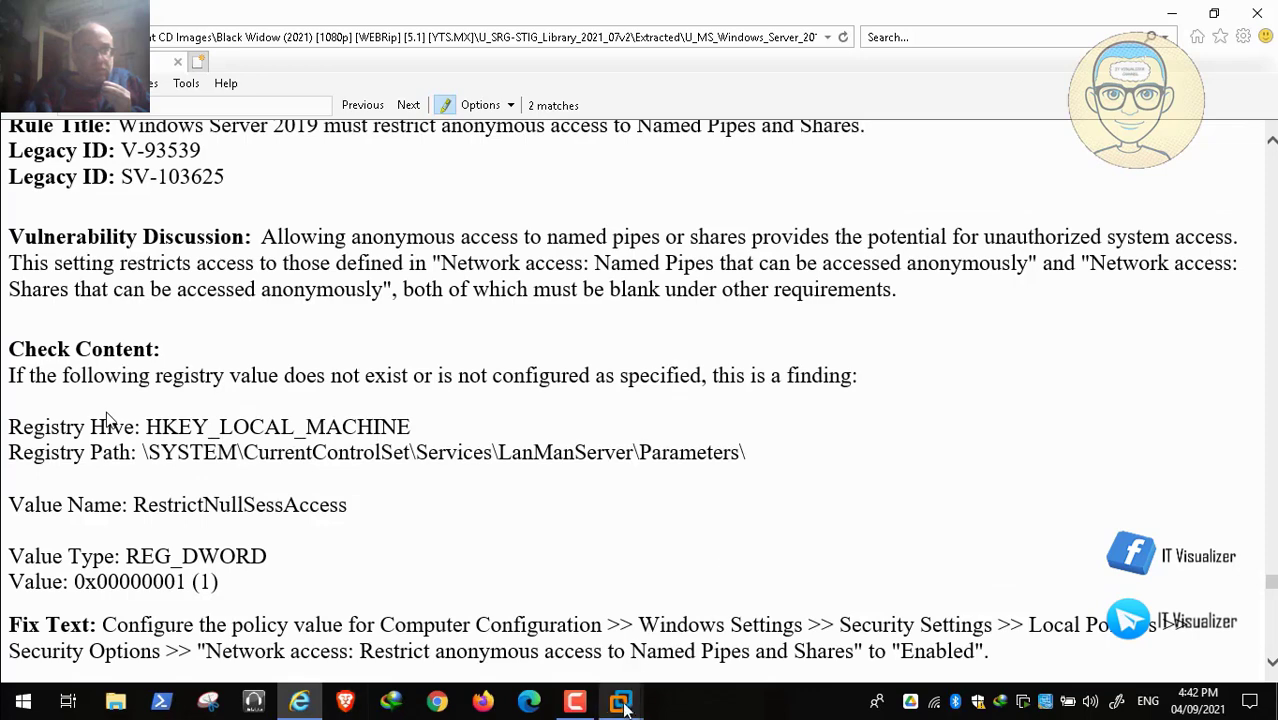
mouse_move(620, 703)
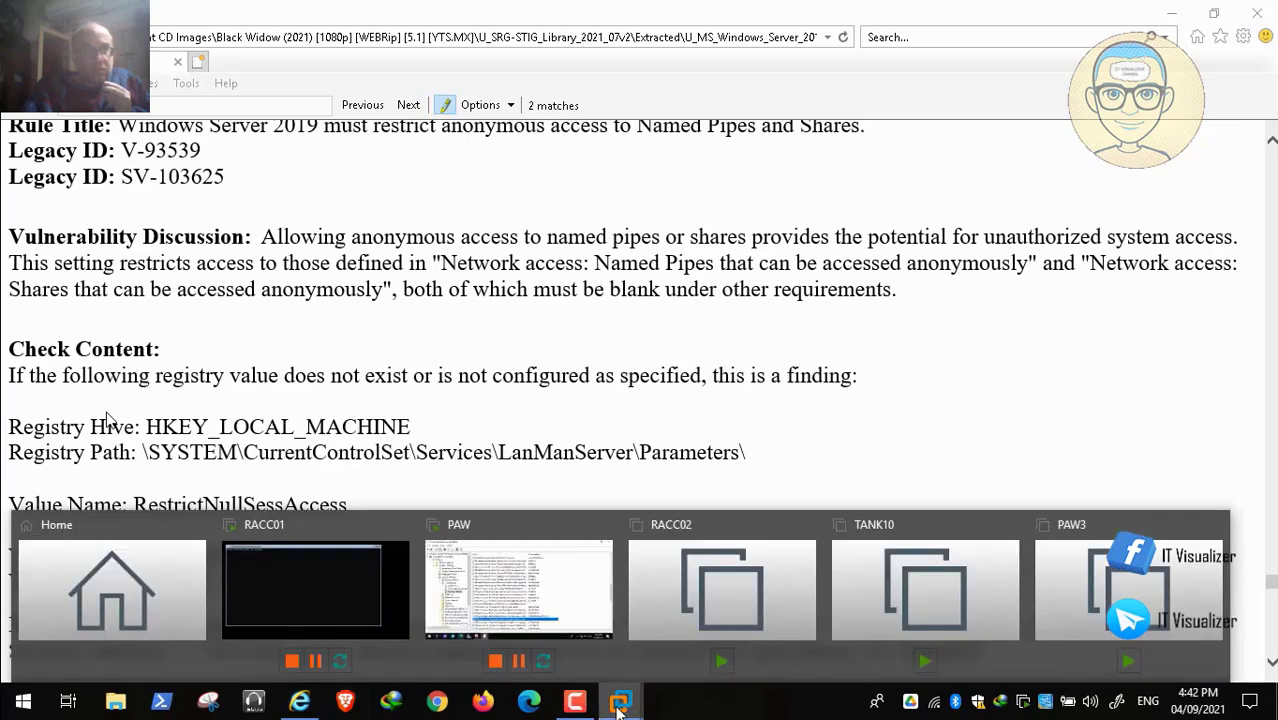
left_click(552, 598)
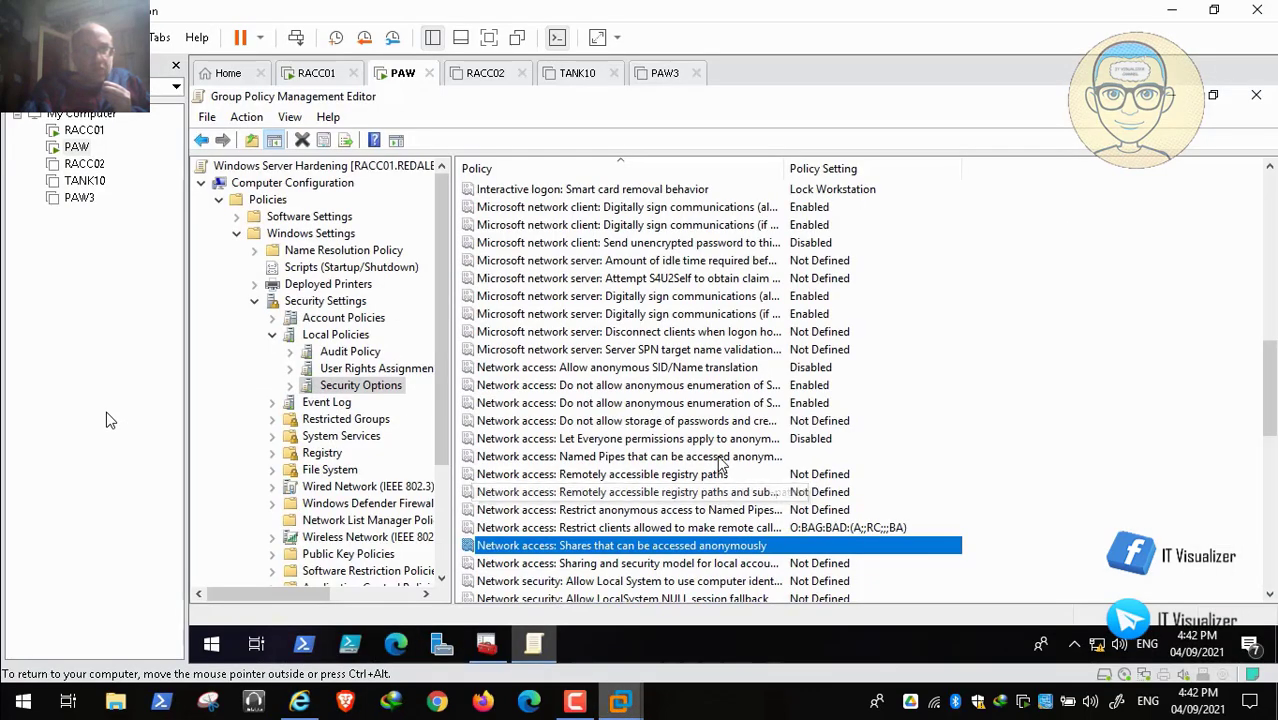
double_click(714, 510)
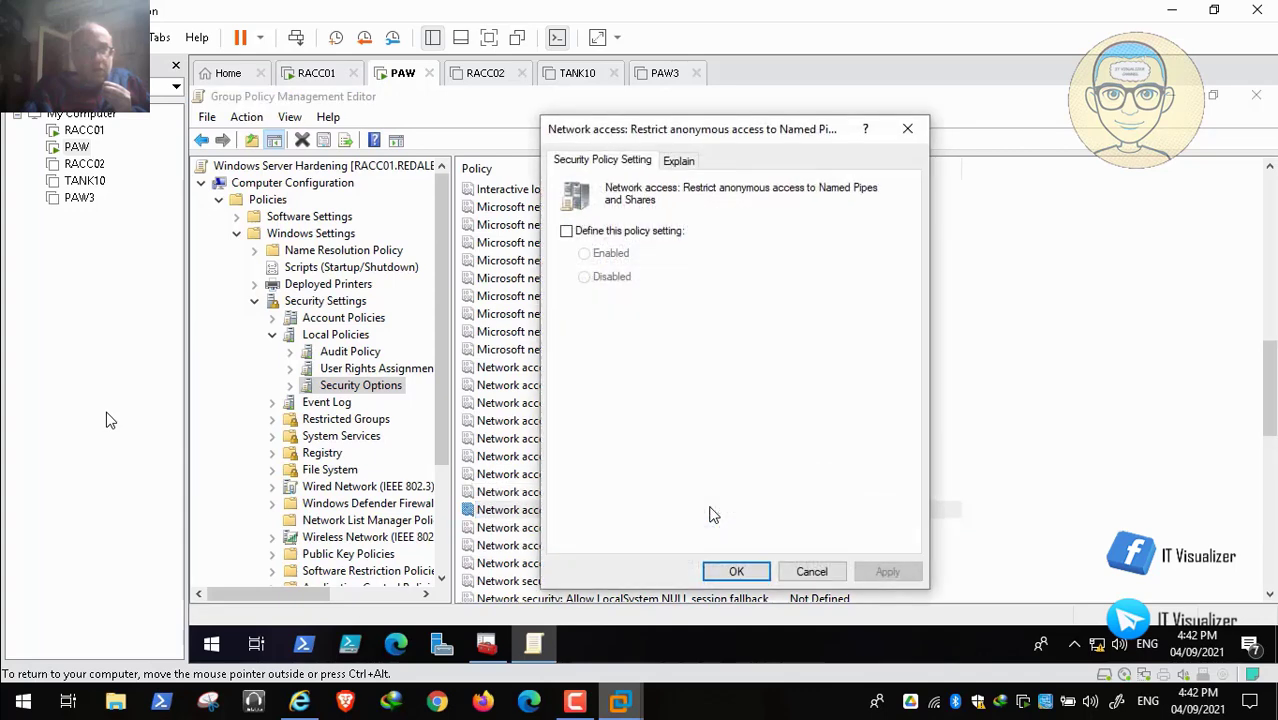
left_click(567, 231)
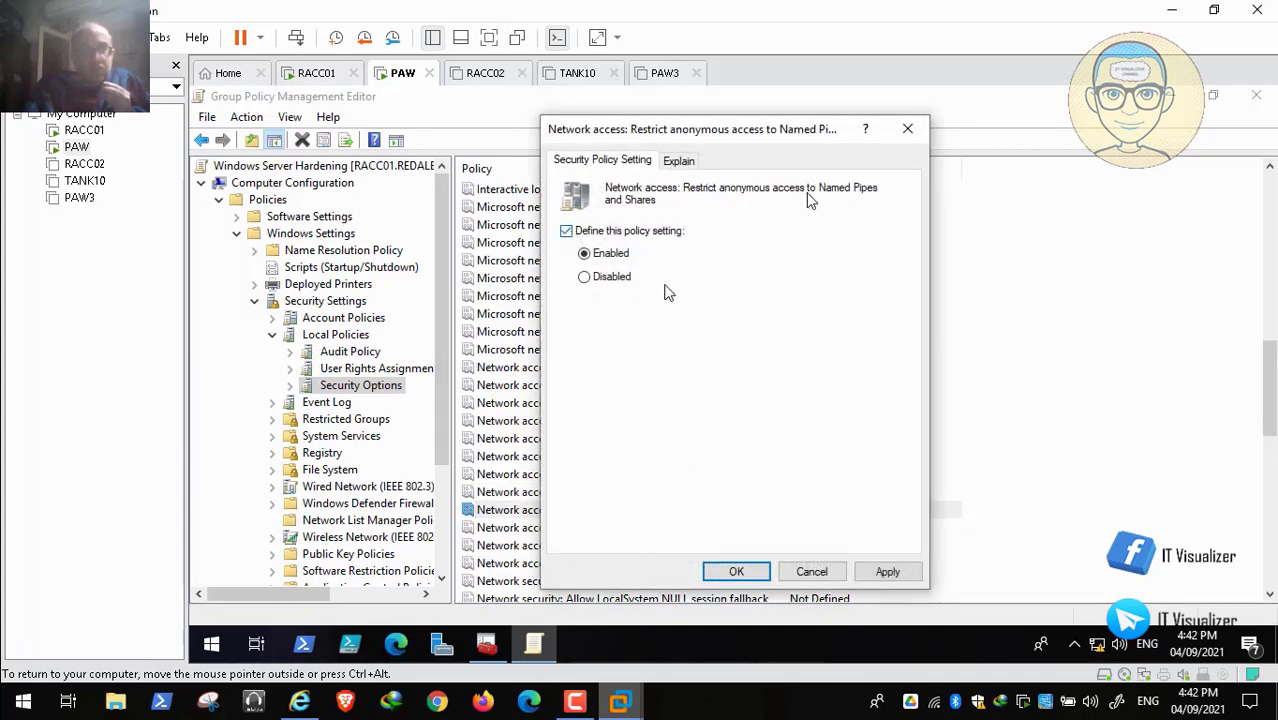
left_click(888, 572)
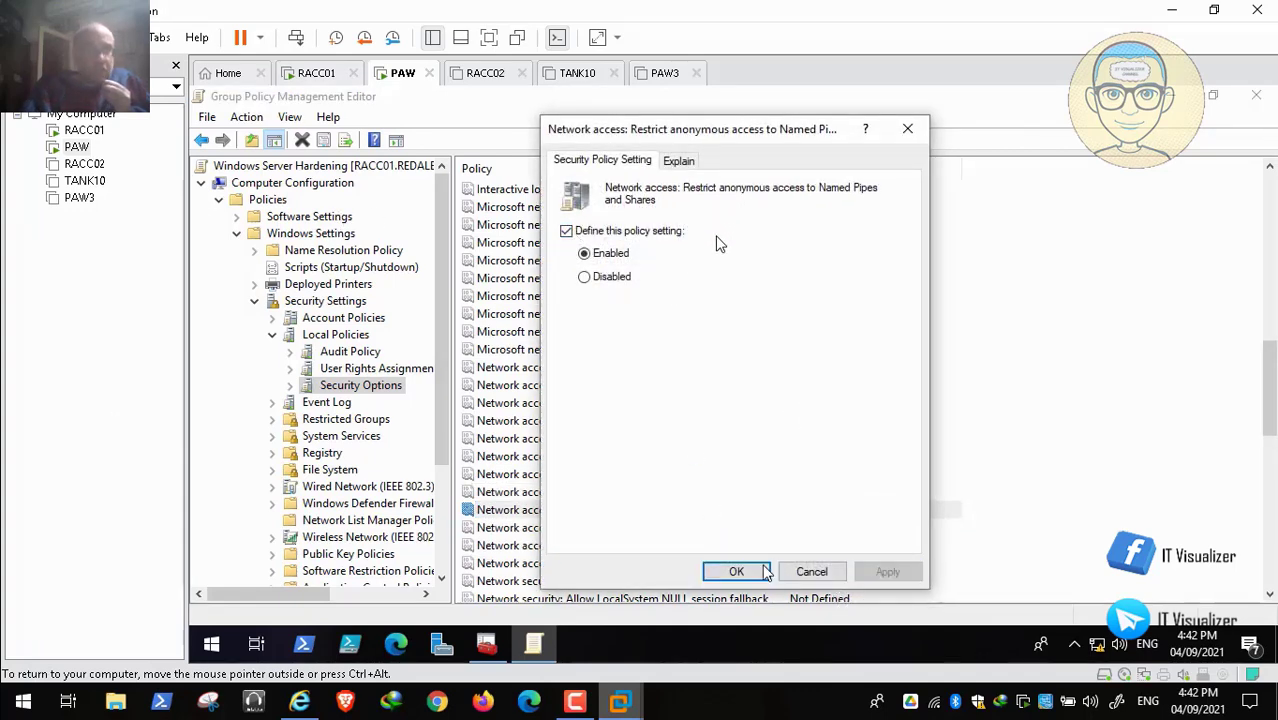
left_click(737, 572)
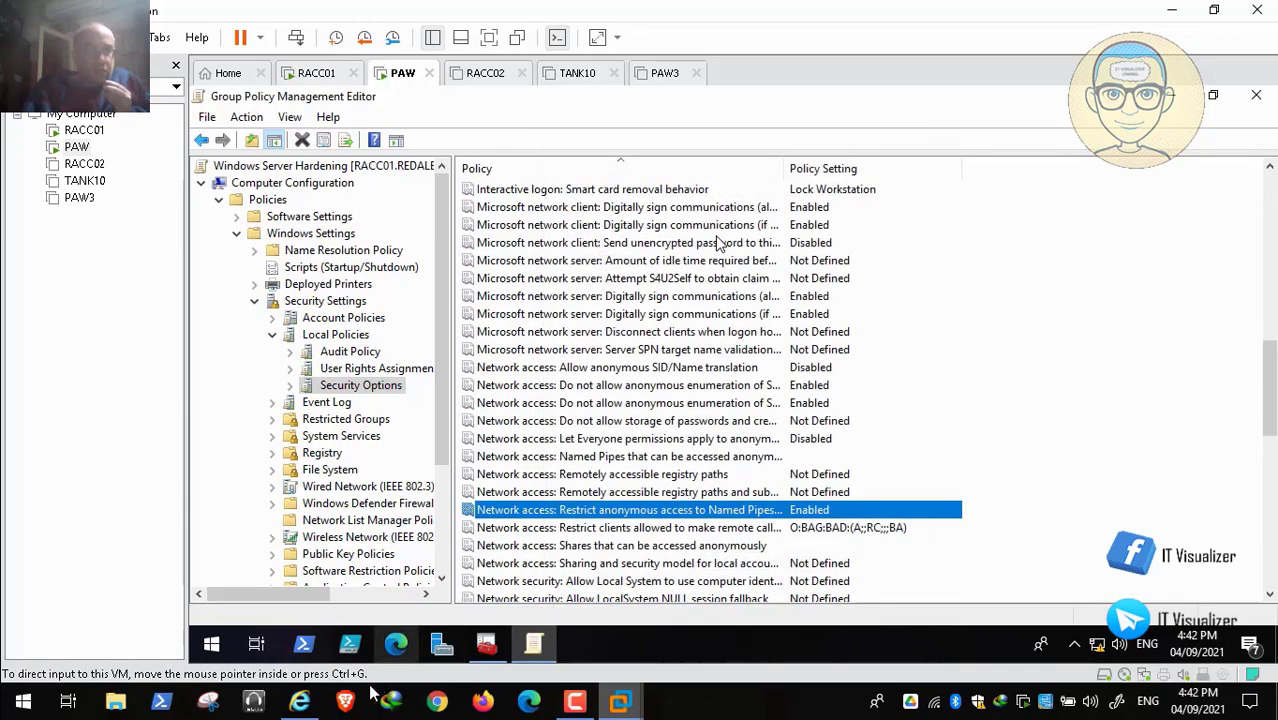
Switch to Internet Explorer and read rule V-205916 on Local System services using Negotiate, from its title through its fix text.
left_click(297, 705)
scroll(520, 403, "down", 5)
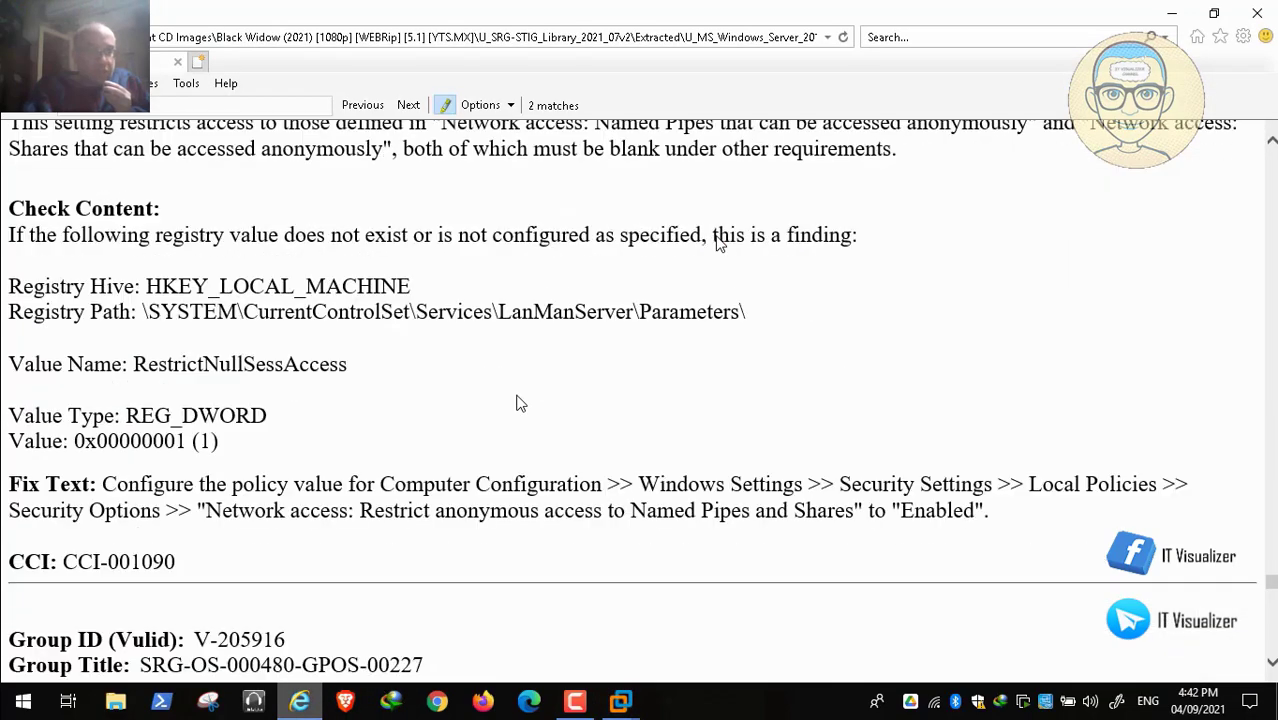
mouse_move(39, 693)
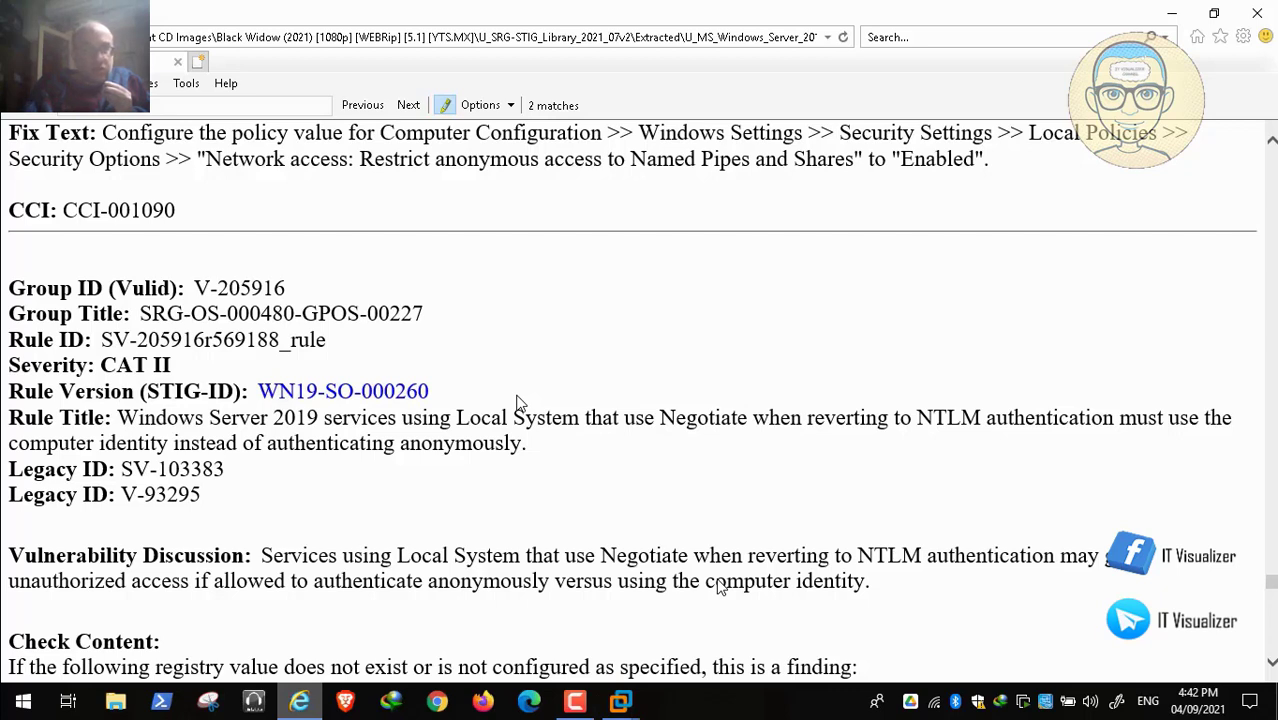
key("space")
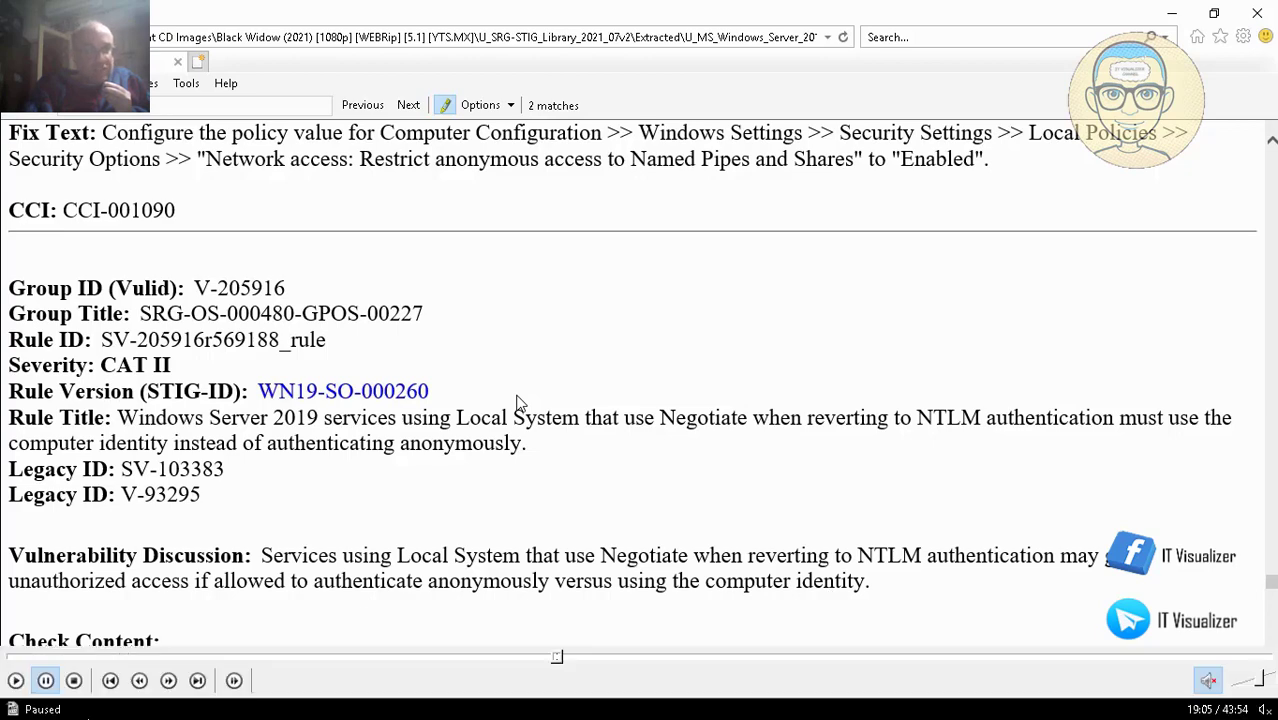
left_click(16, 681)
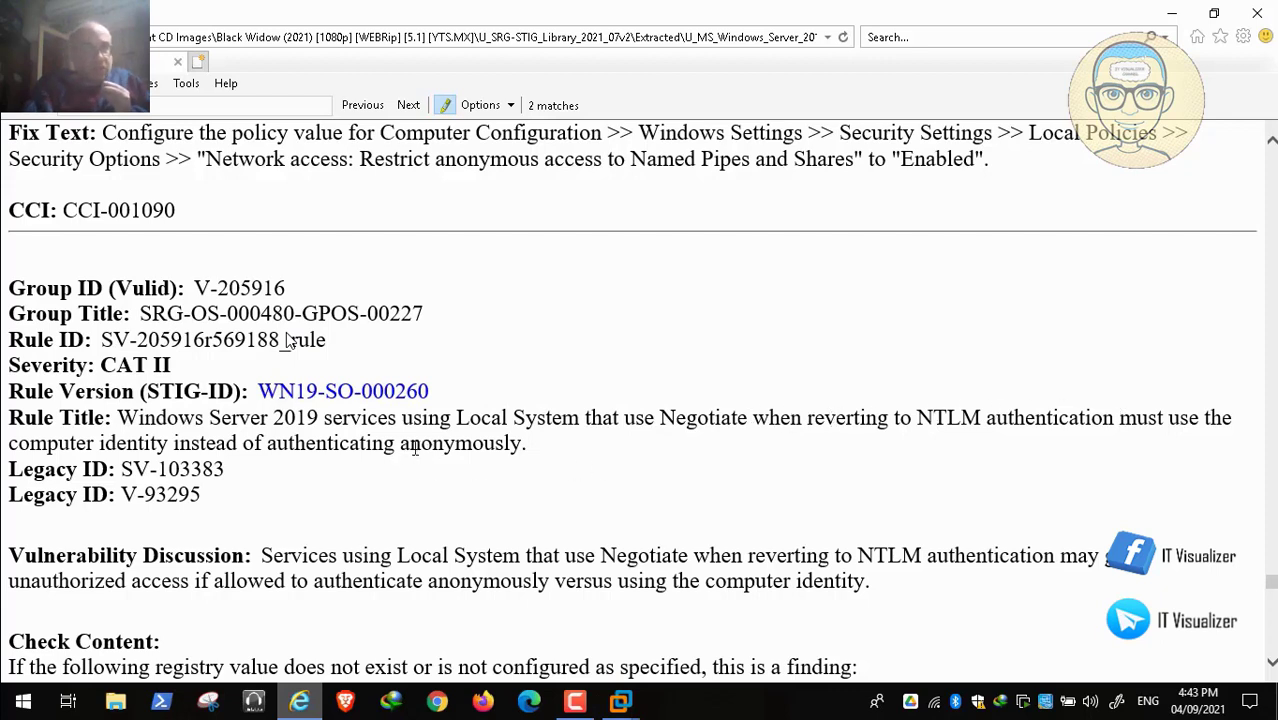
scroll(415, 448, "down", 1)
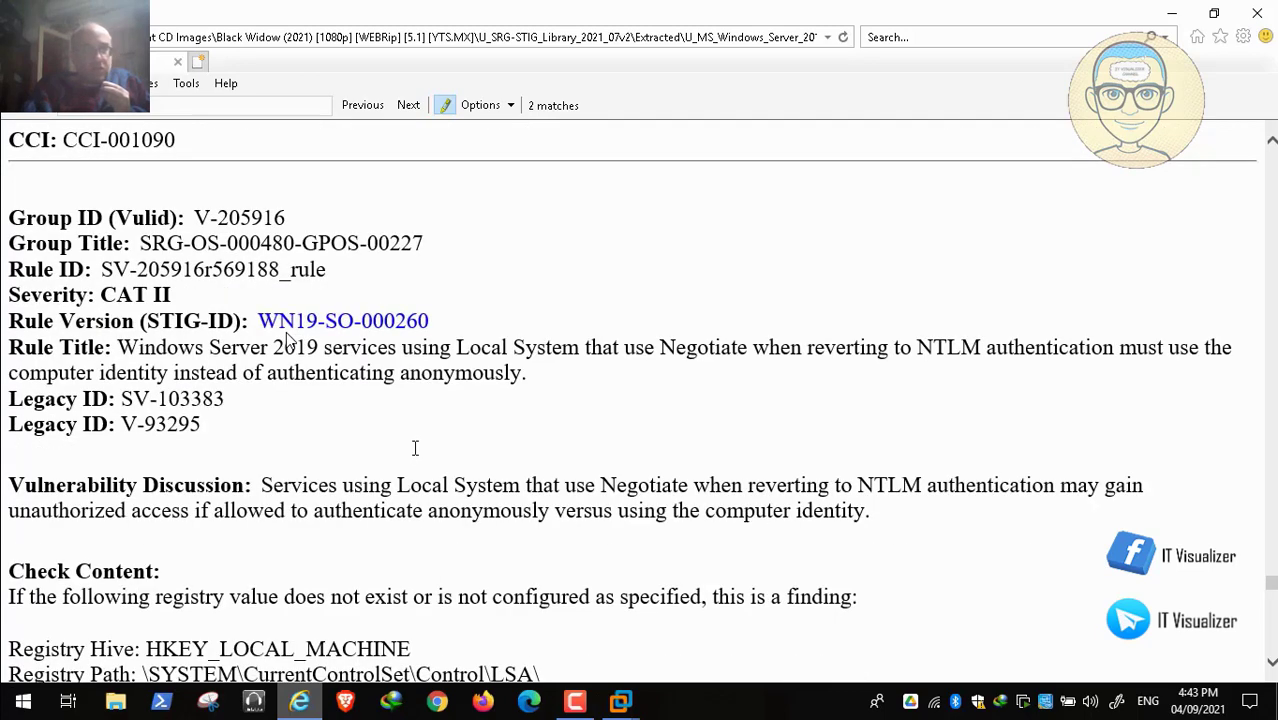
scroll(415, 448, "down", 5)
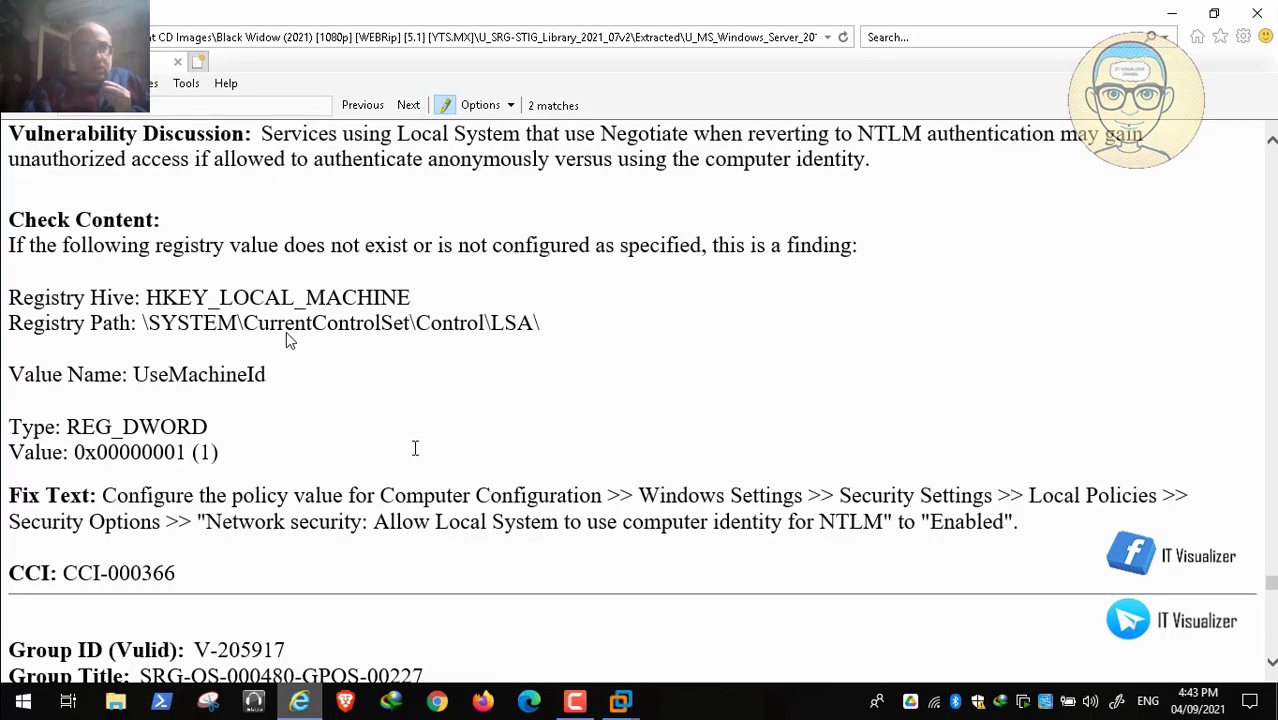
Switch to the PAW machine in VMware Workstation and define "Network security: Allow Local System to use computer identity for NTLM" as Enabled.
left_click(621, 703)
left_click(537, 595)
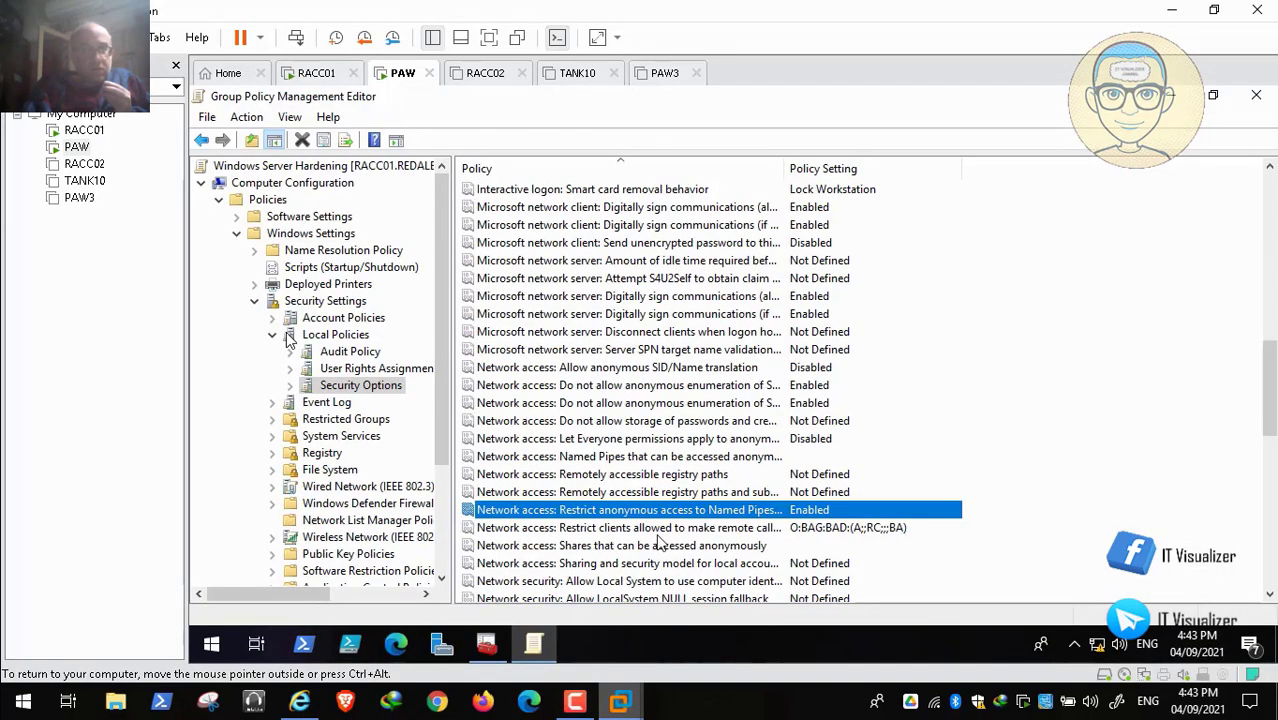
double_click(680, 583)
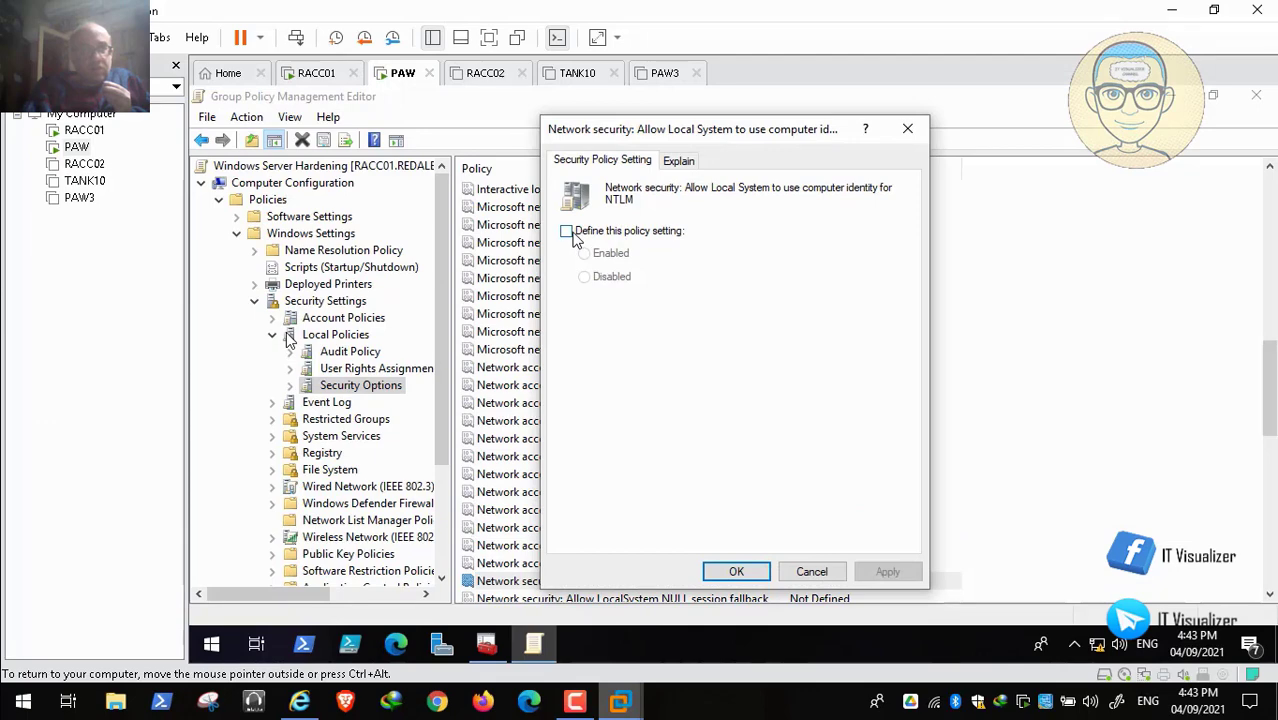
left_click(567, 231)
left_click(860, 569)
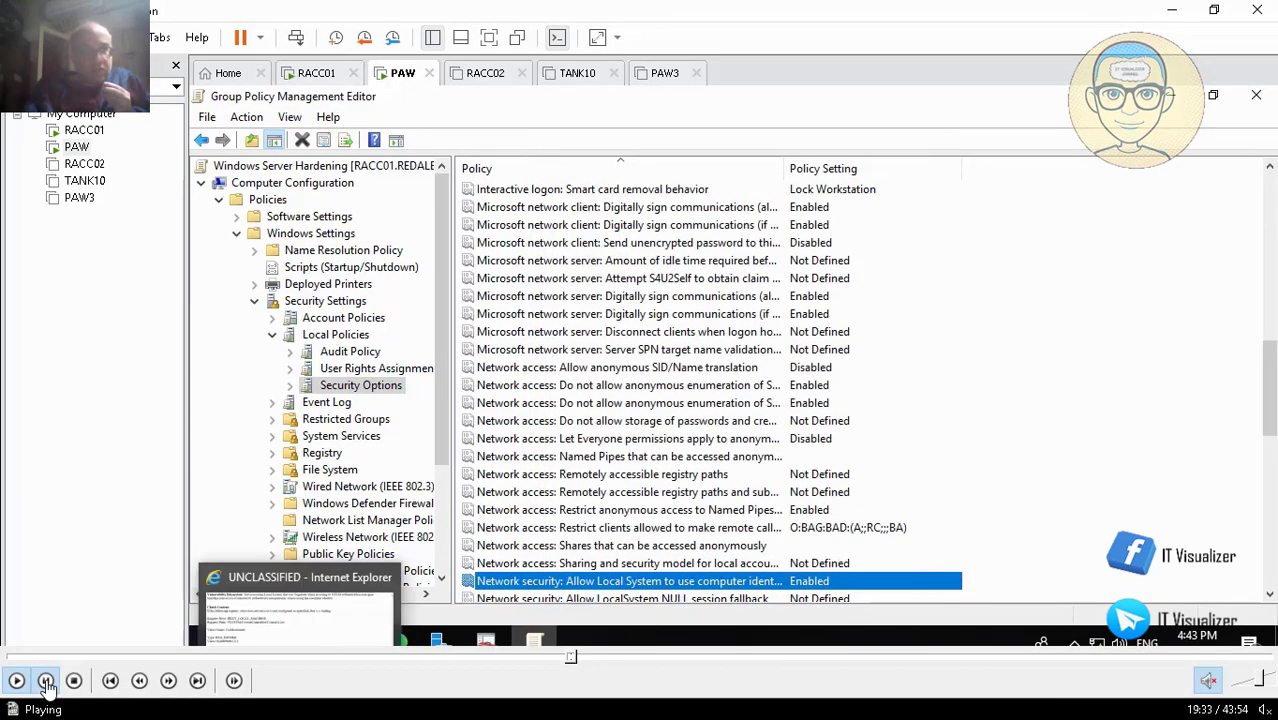
Pause the walkthrough, exit its full-screen view and open the host's Local Group Policy Editor in a maximized window.
left_click(46, 683)
double_click(293, 271)
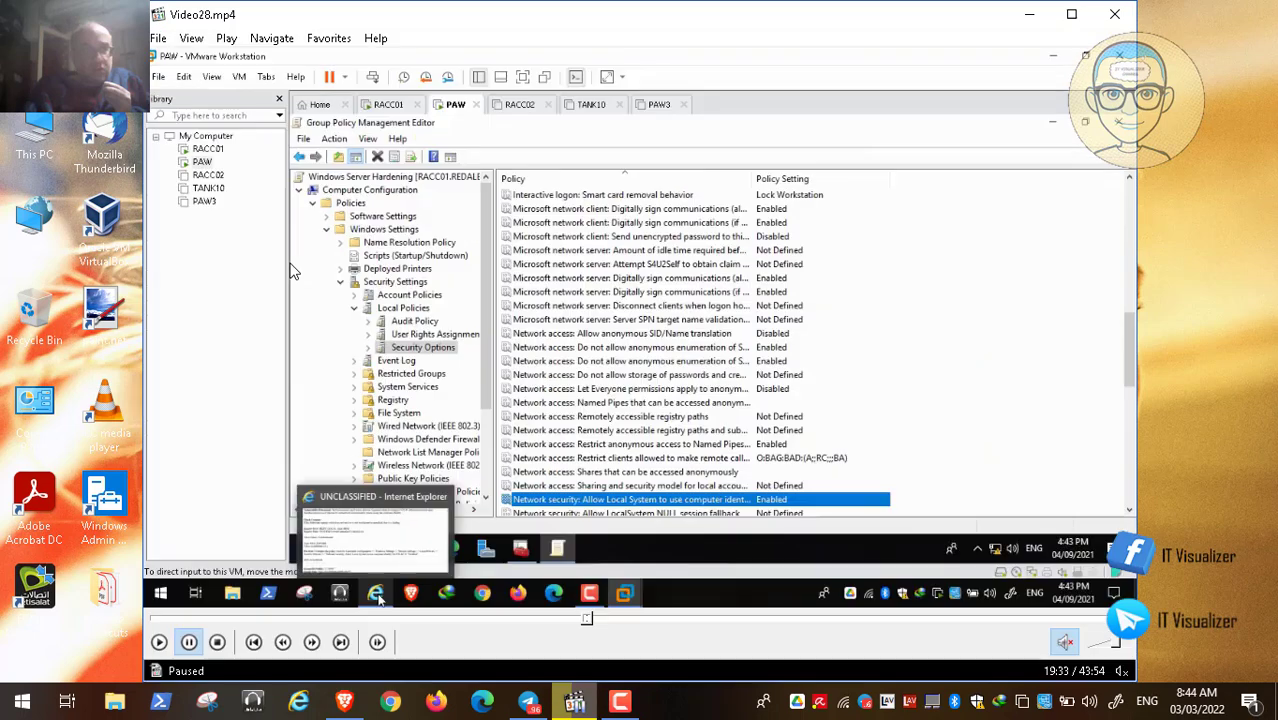
left_click(22, 702)
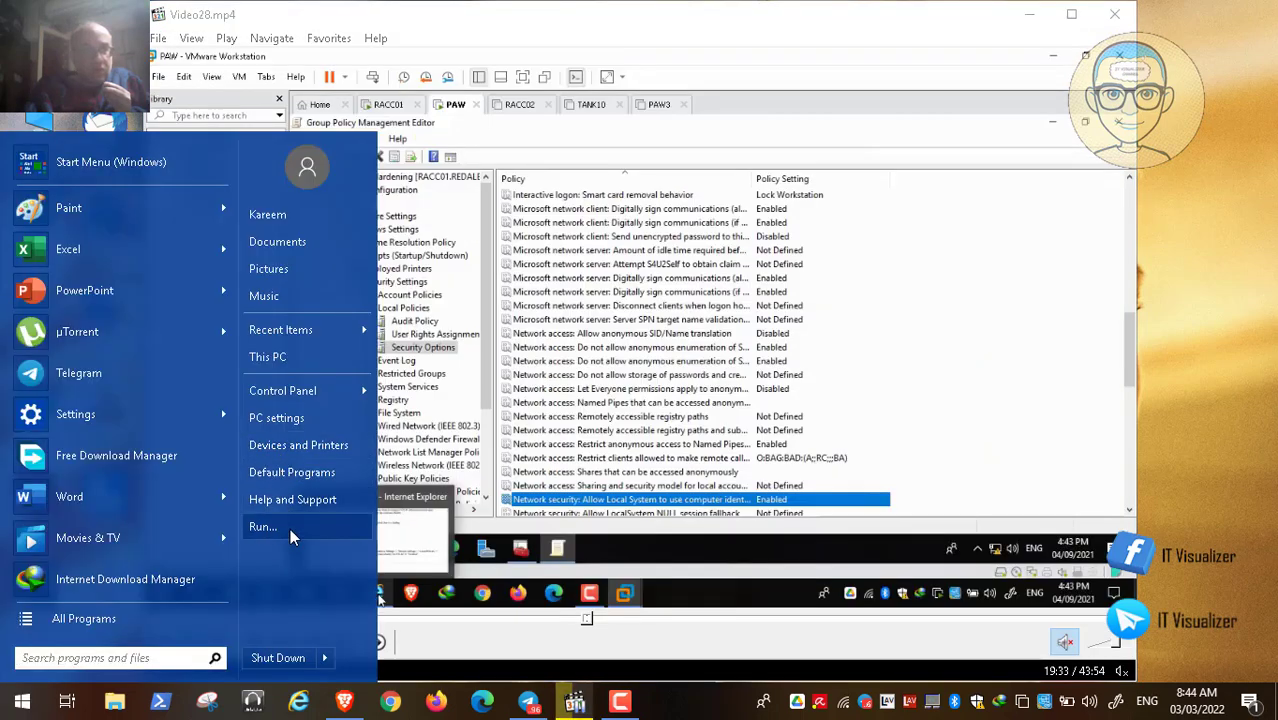
left_click(290, 527)
left_click(158, 643)
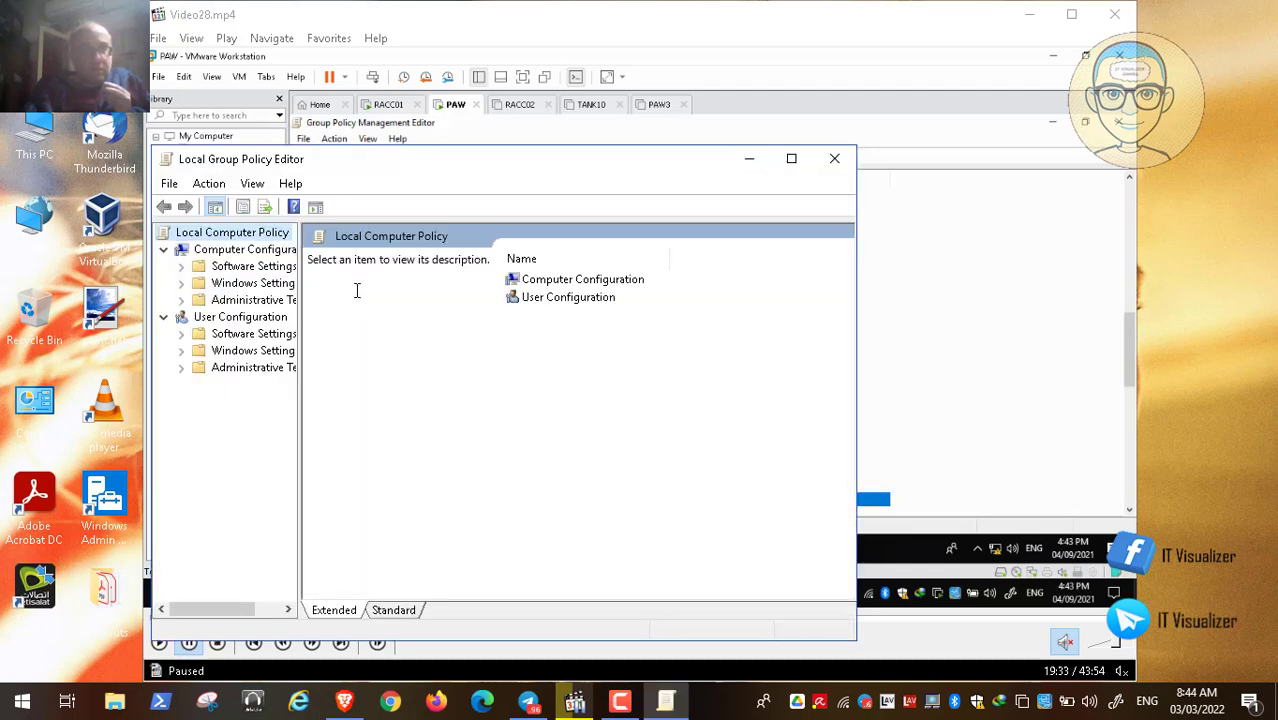
left_click(791, 159)
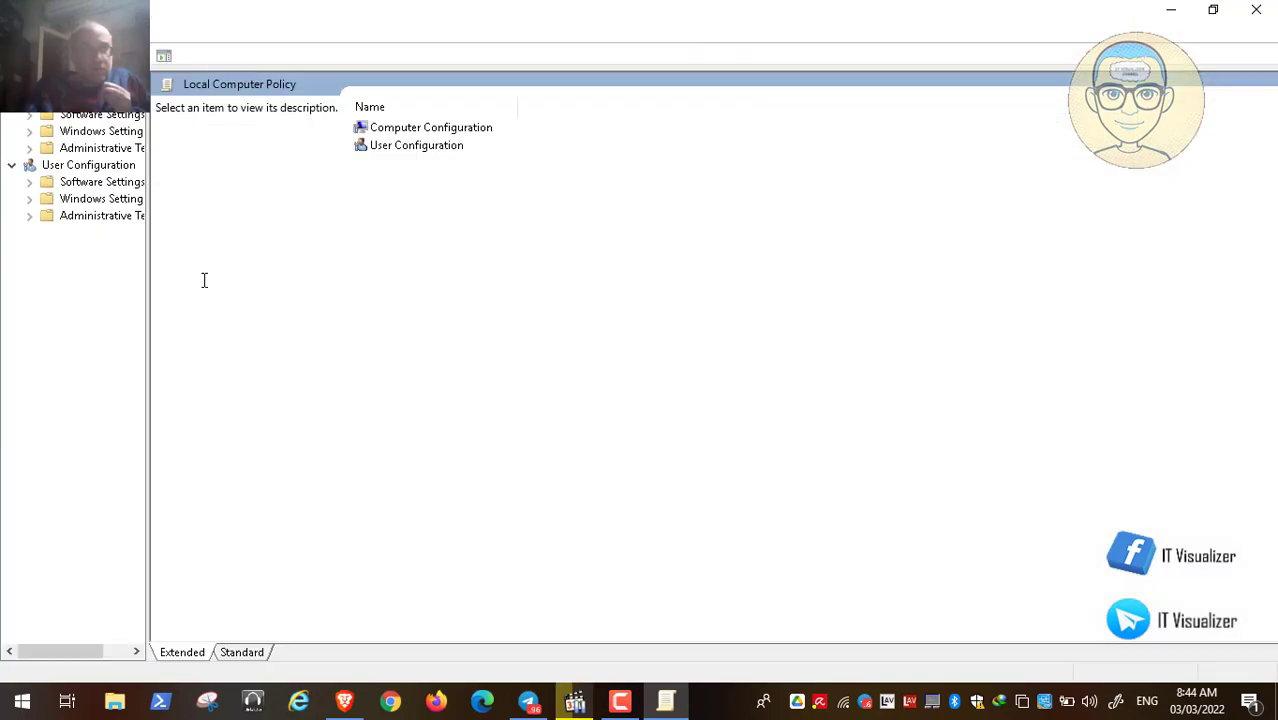
Show the local Security Options under Computer Configuration, Windows Settings, Security Settings, Local Policies, with the tree pane widened.
left_click(33, 132)
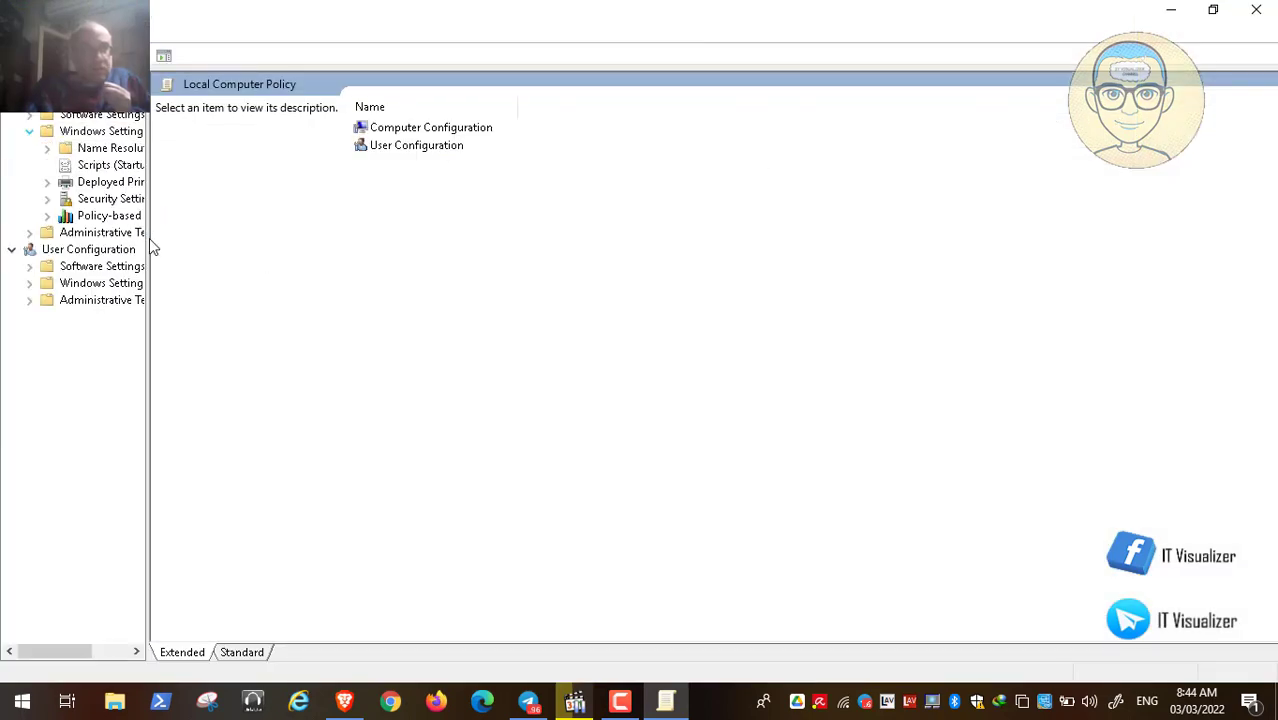
left_click_drag(148, 240, 238, 251)
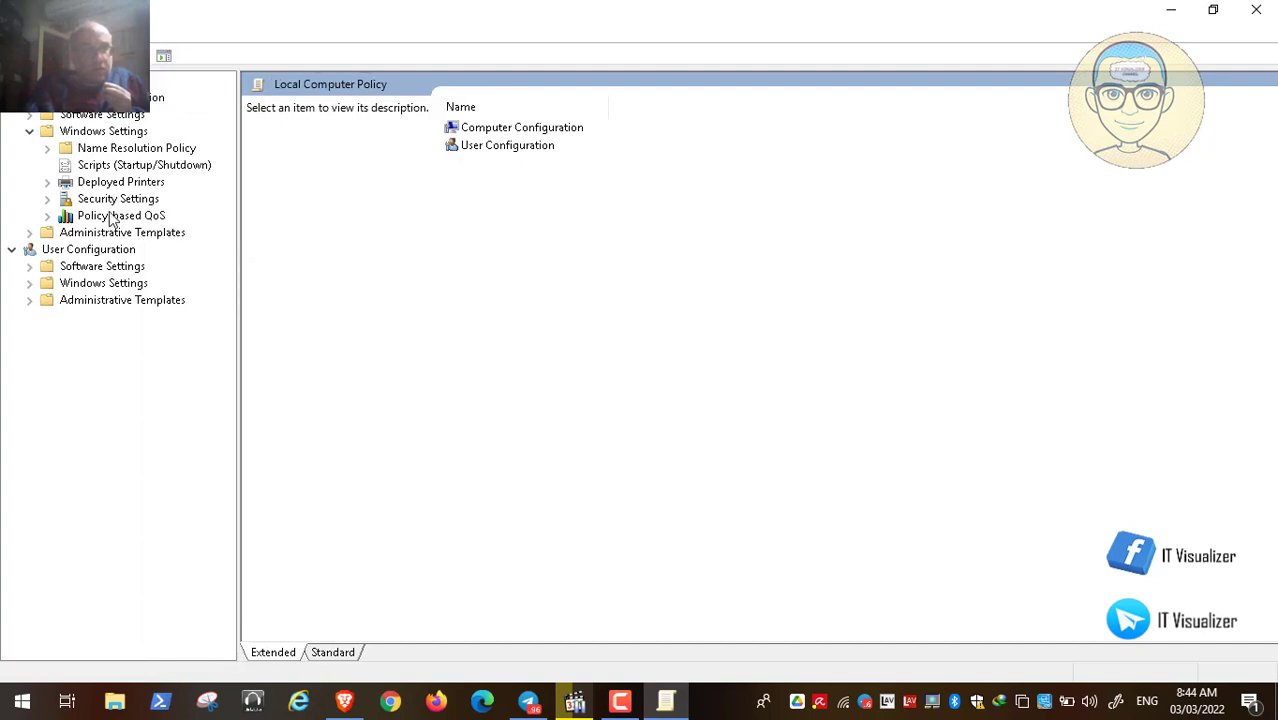
left_click(48, 200)
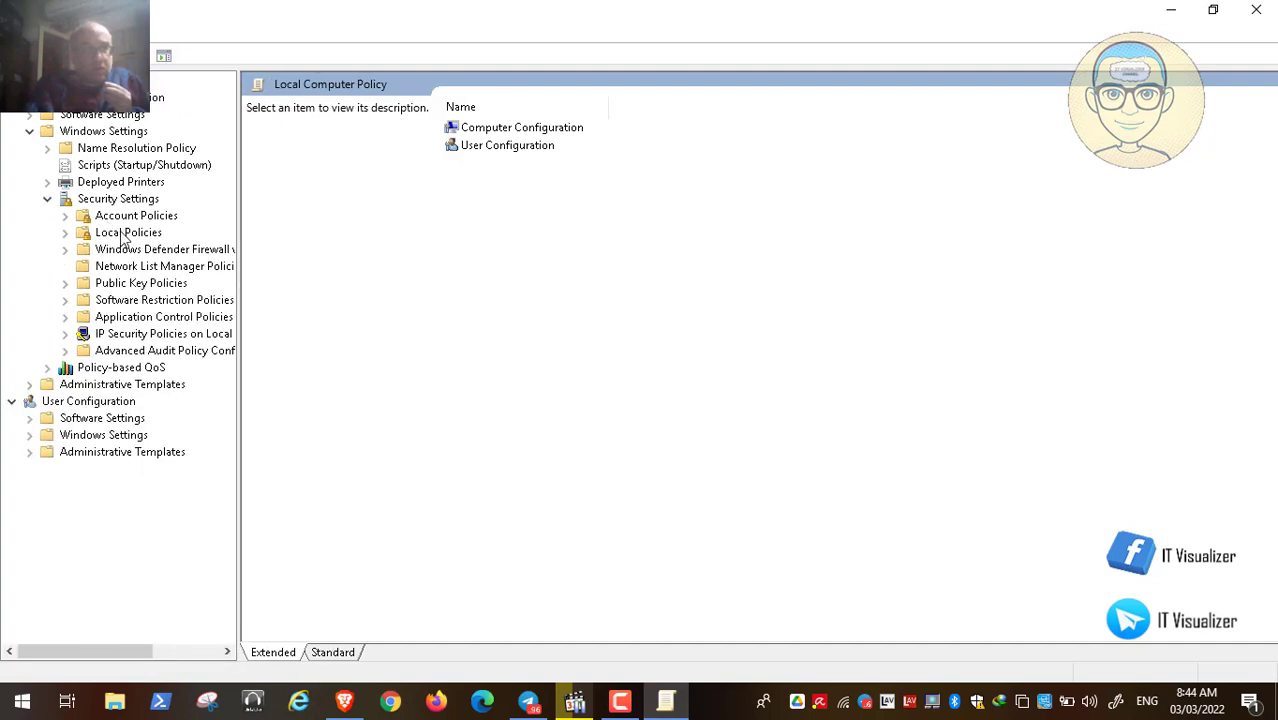
left_click(124, 234)
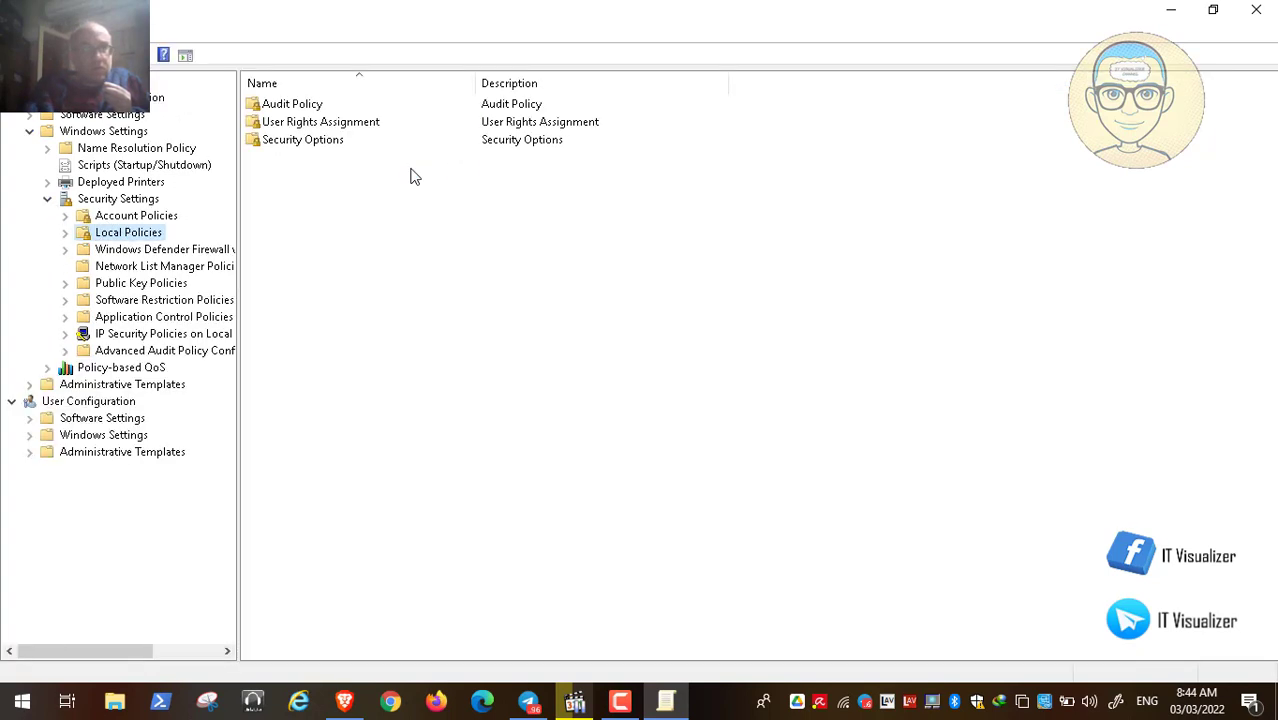
double_click(334, 143)
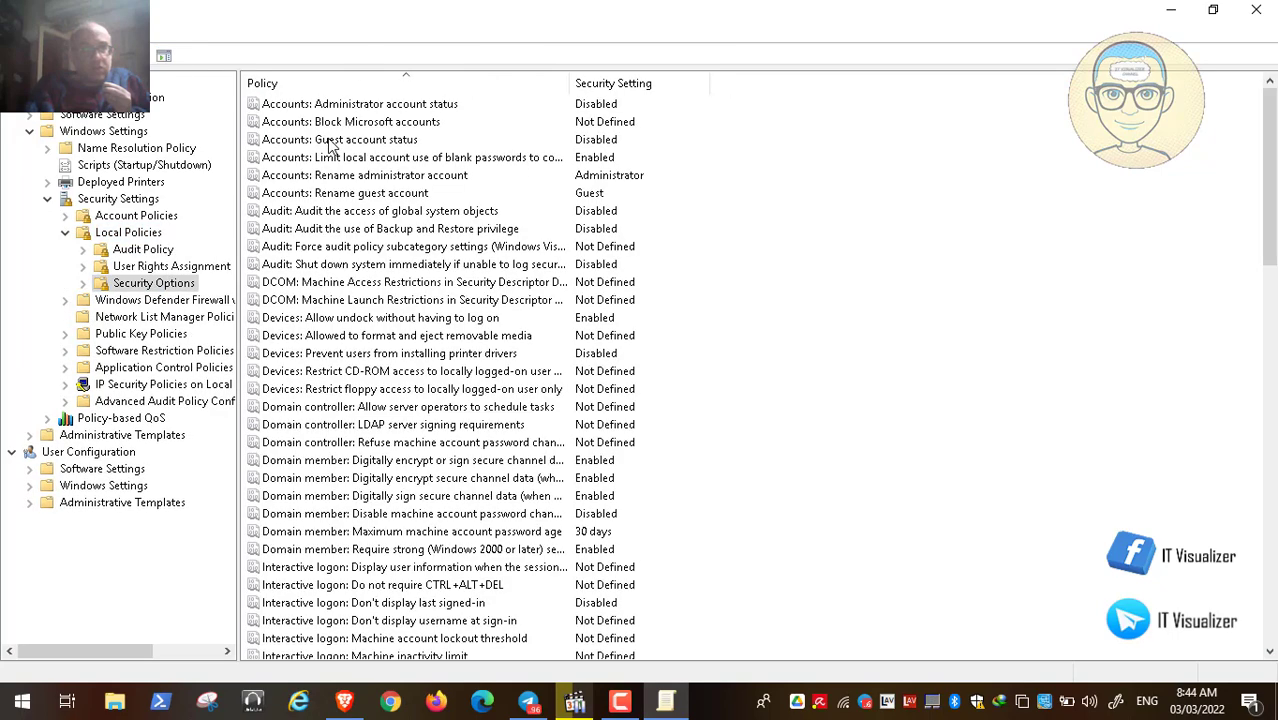
Find the local policy "Network security: Allow Local System to use computer identity for NTLM" and read its explanation.
left_click(365, 495)
key("n")
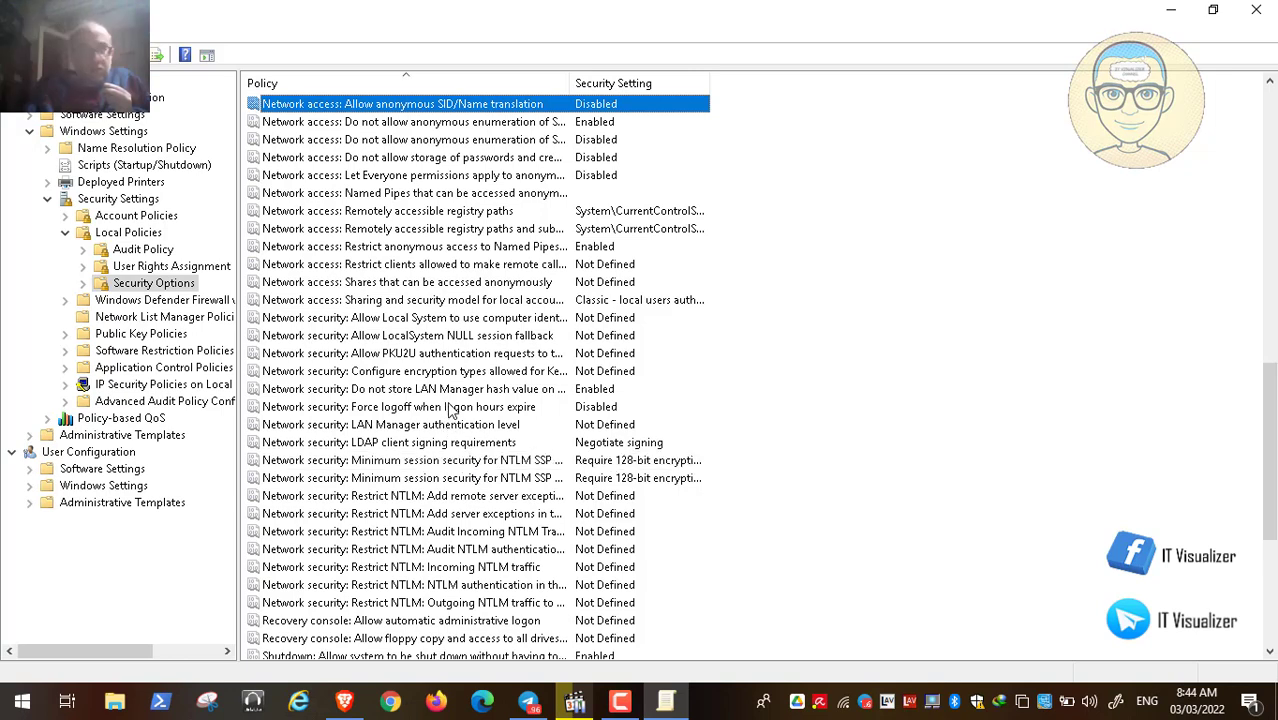
double_click(440, 319)
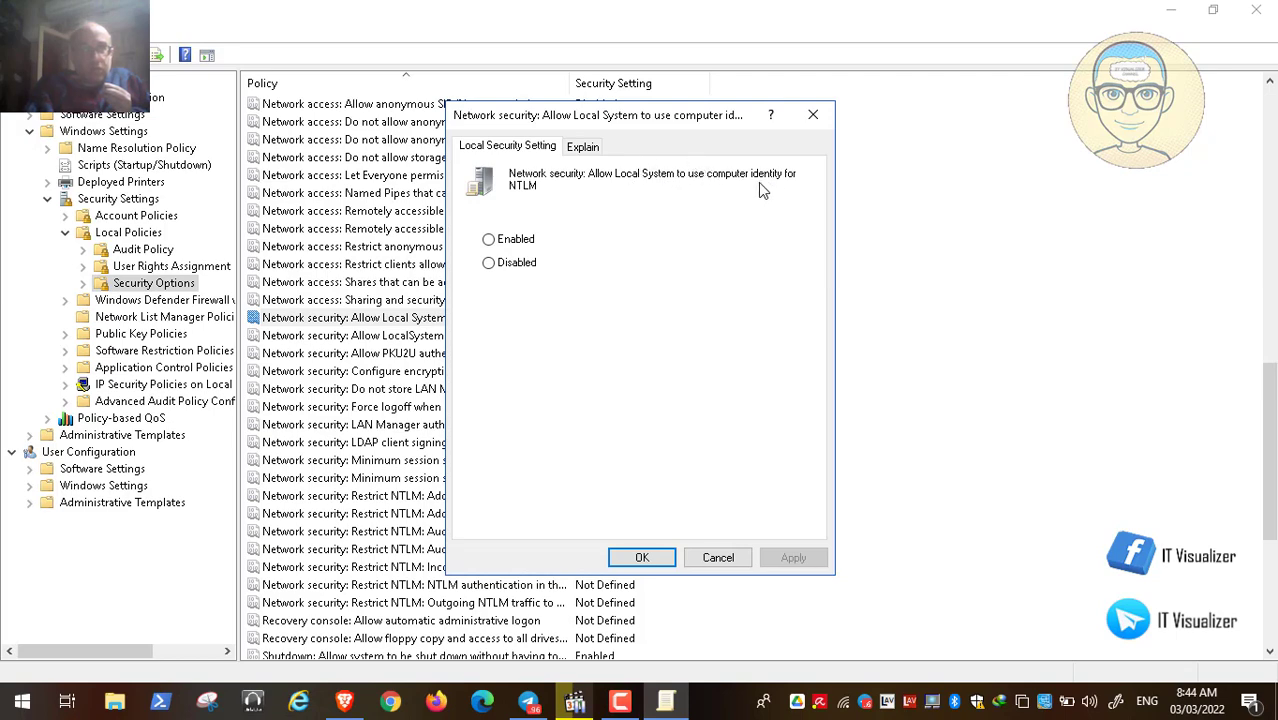
left_click(584, 148)
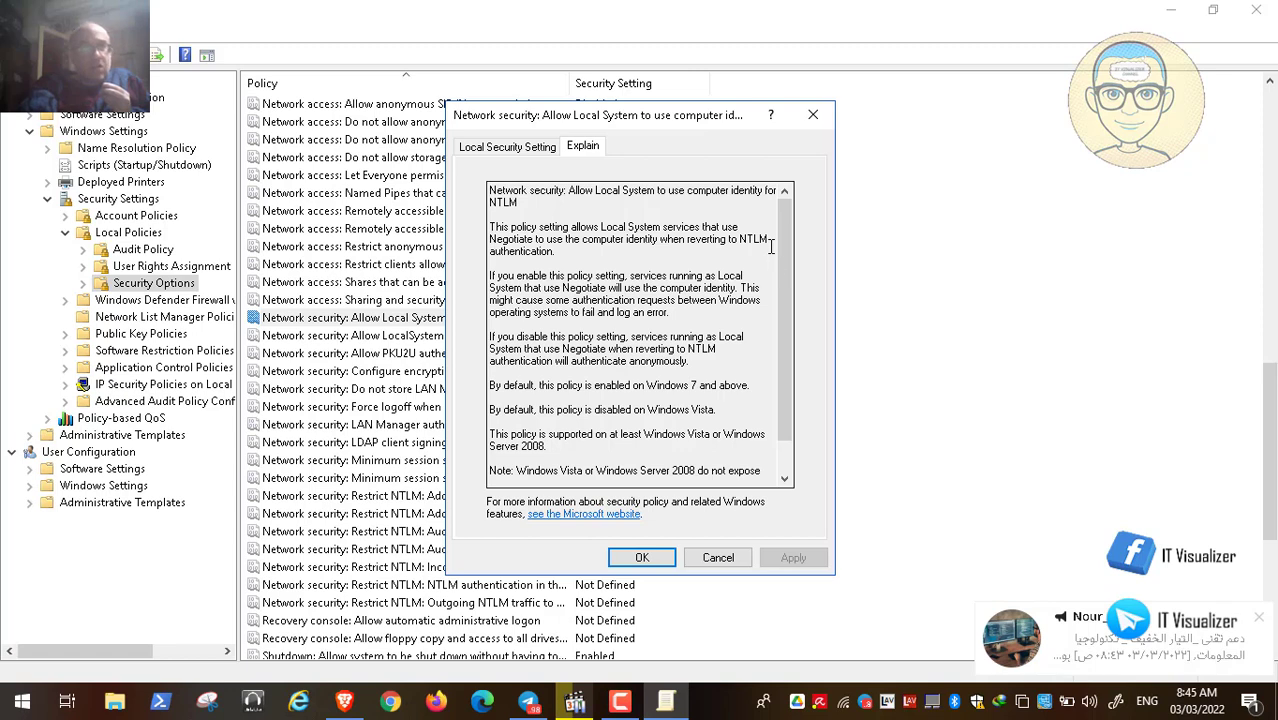
Close the local NTLM computer identity policy without changes and resume the paused walkthrough.
left_click(1262, 620)
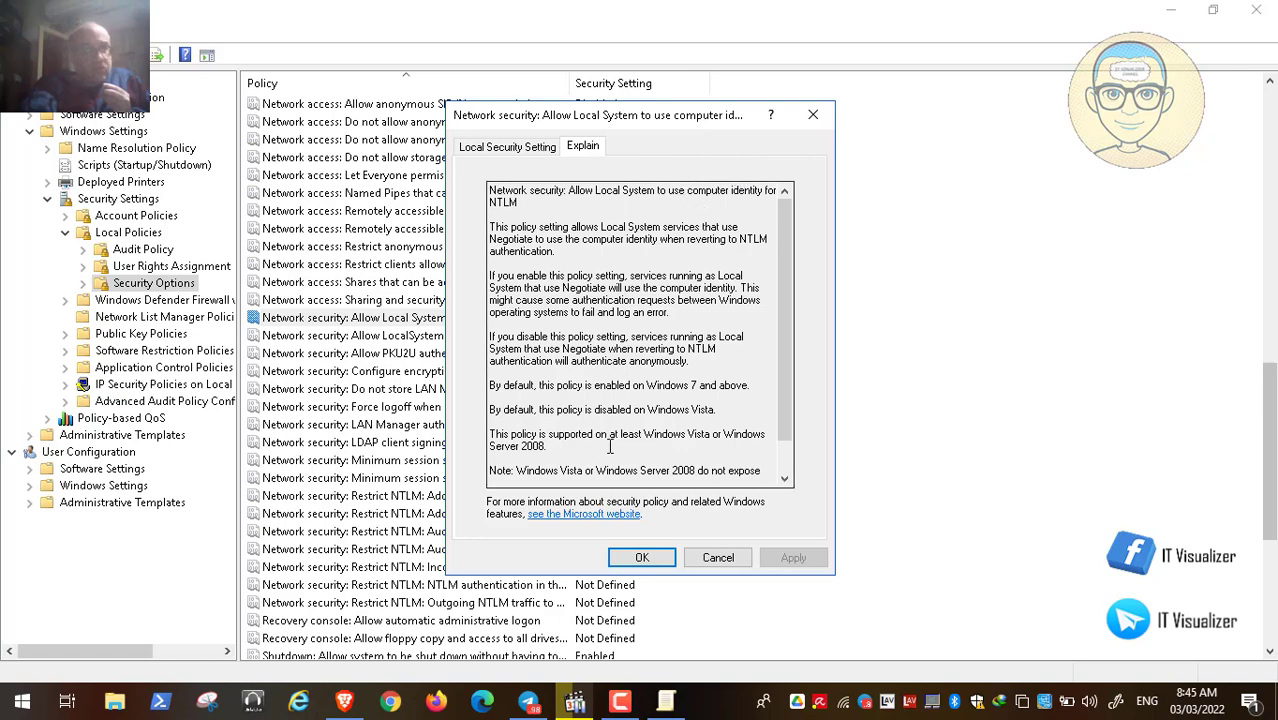
left_click(718, 558)
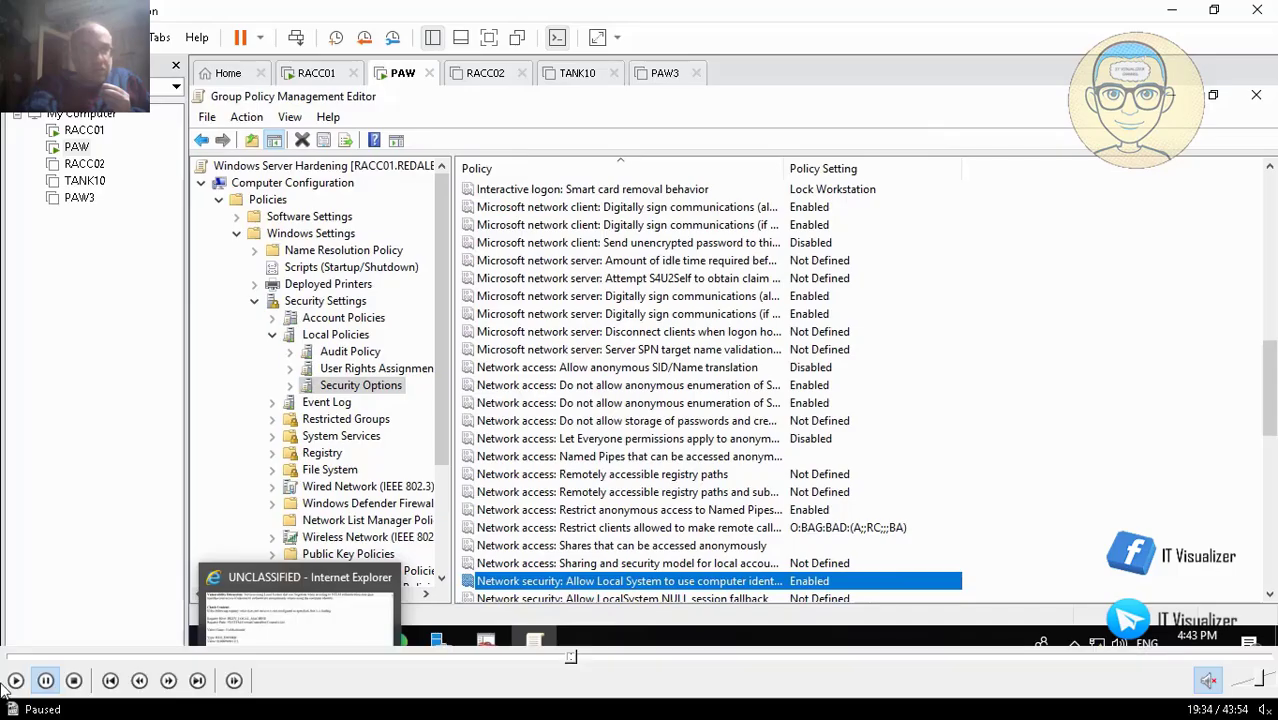
left_click(12, 688)
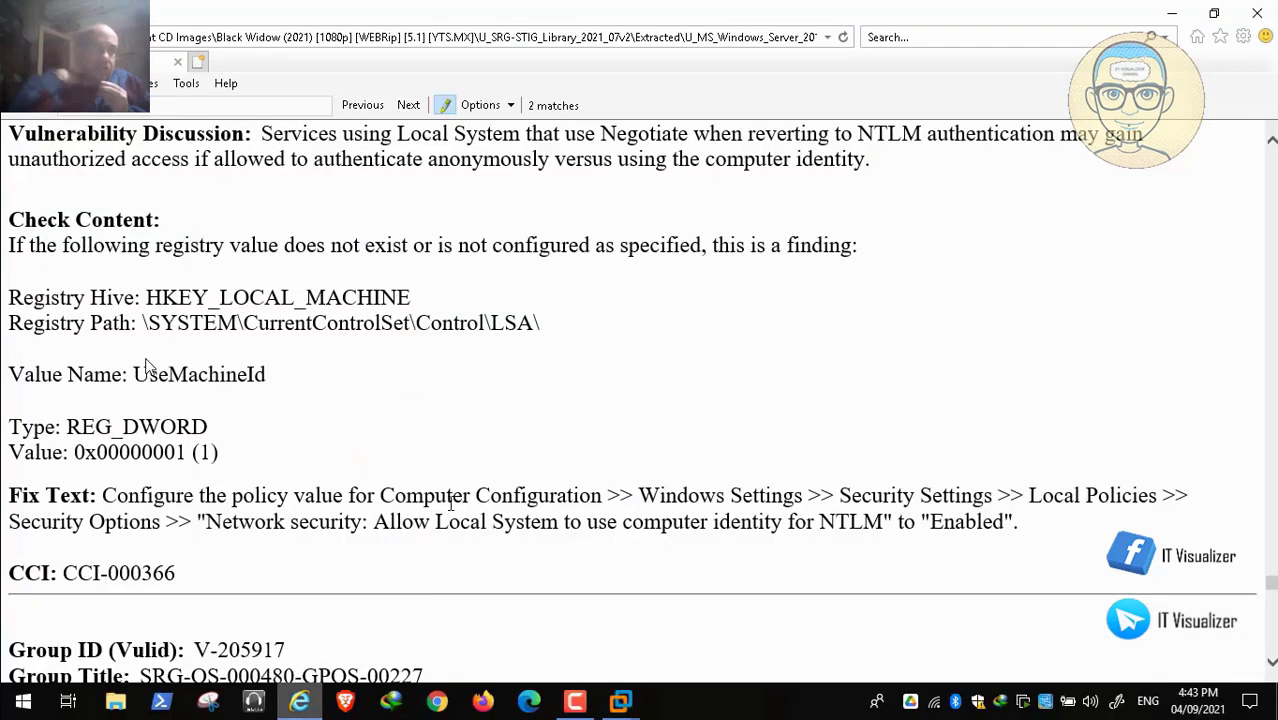
Review STIG rule WN19-SO-000270 on NTLM falling back to a Null session, and resume the paused walkthrough.
scroll(451, 505, "down", 5)
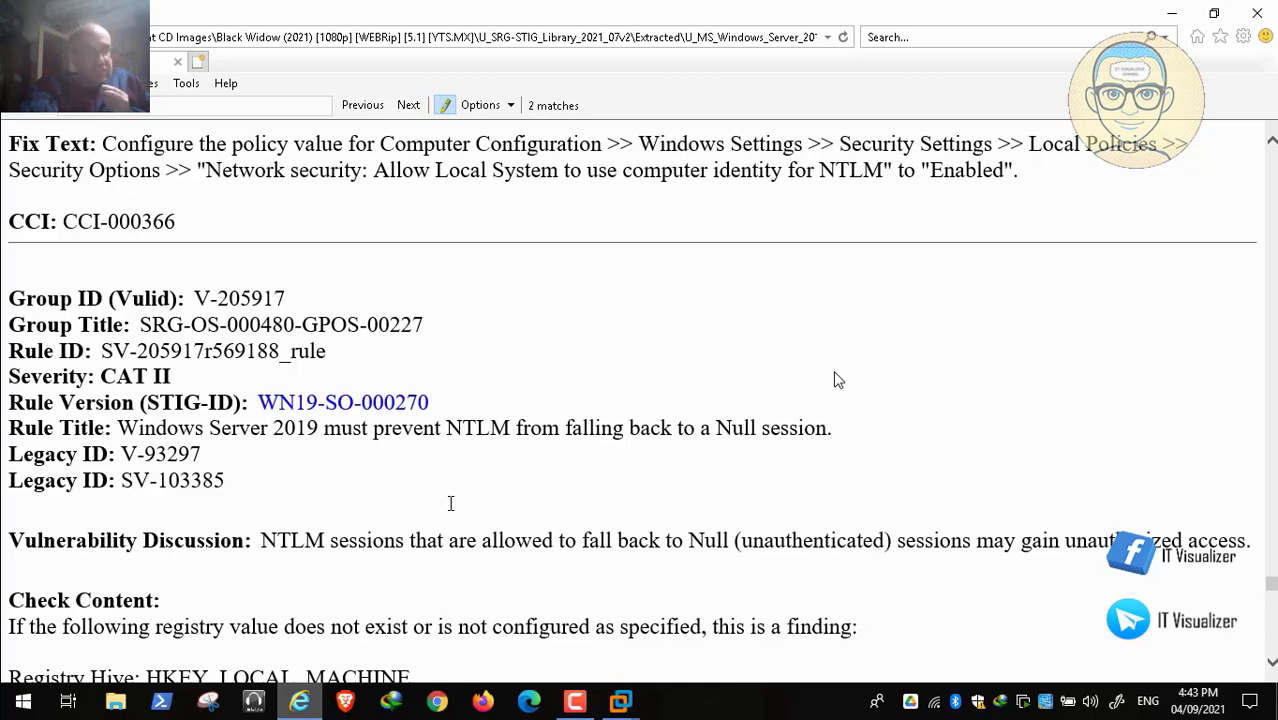
mouse_move(20, 668)
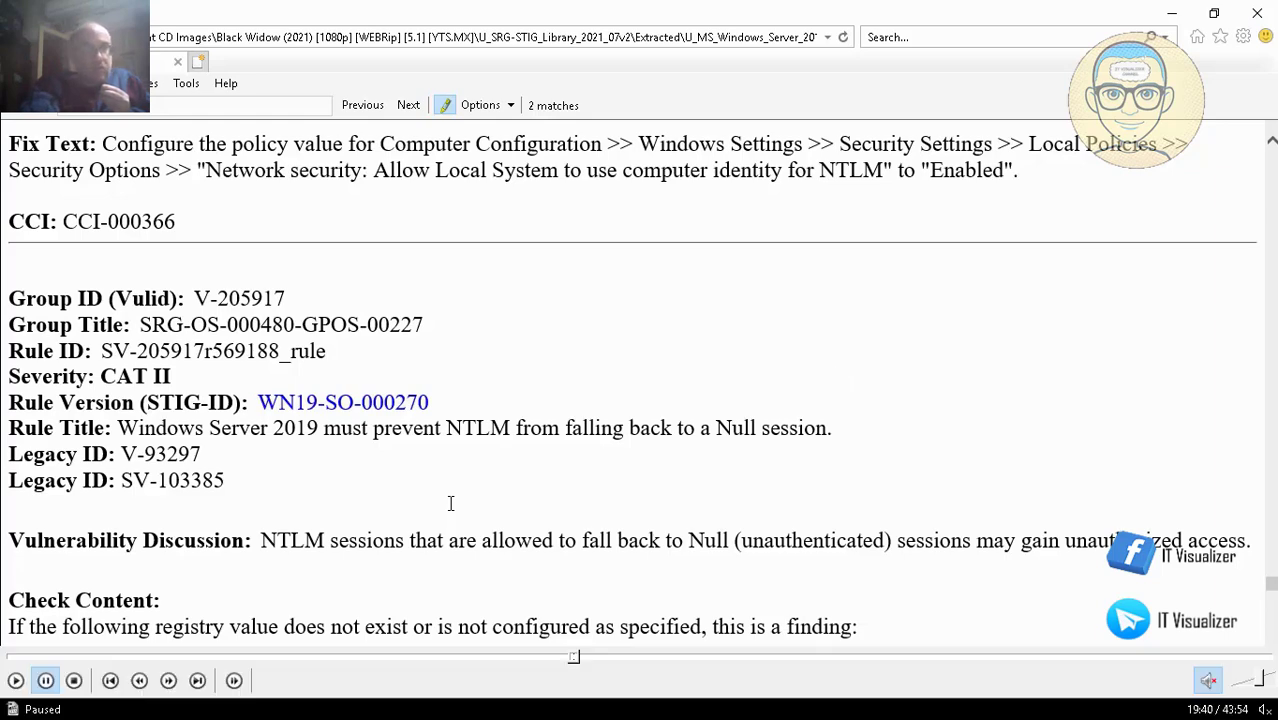
left_click(16, 682)
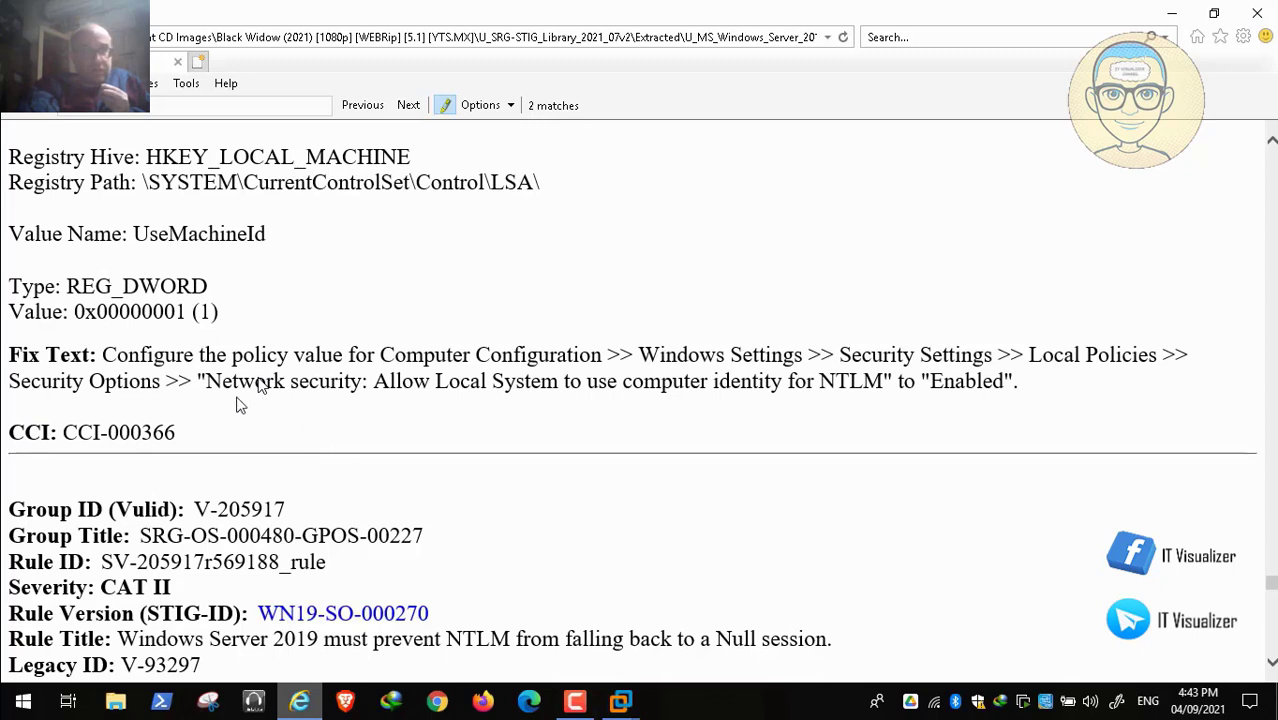
Copy "Network security: Allow Local System to use computer identity for NTLM" from the Fix Text and search Google for it in Brave.
left_click_drag(208, 381, 882, 381)
right_click(855, 381)
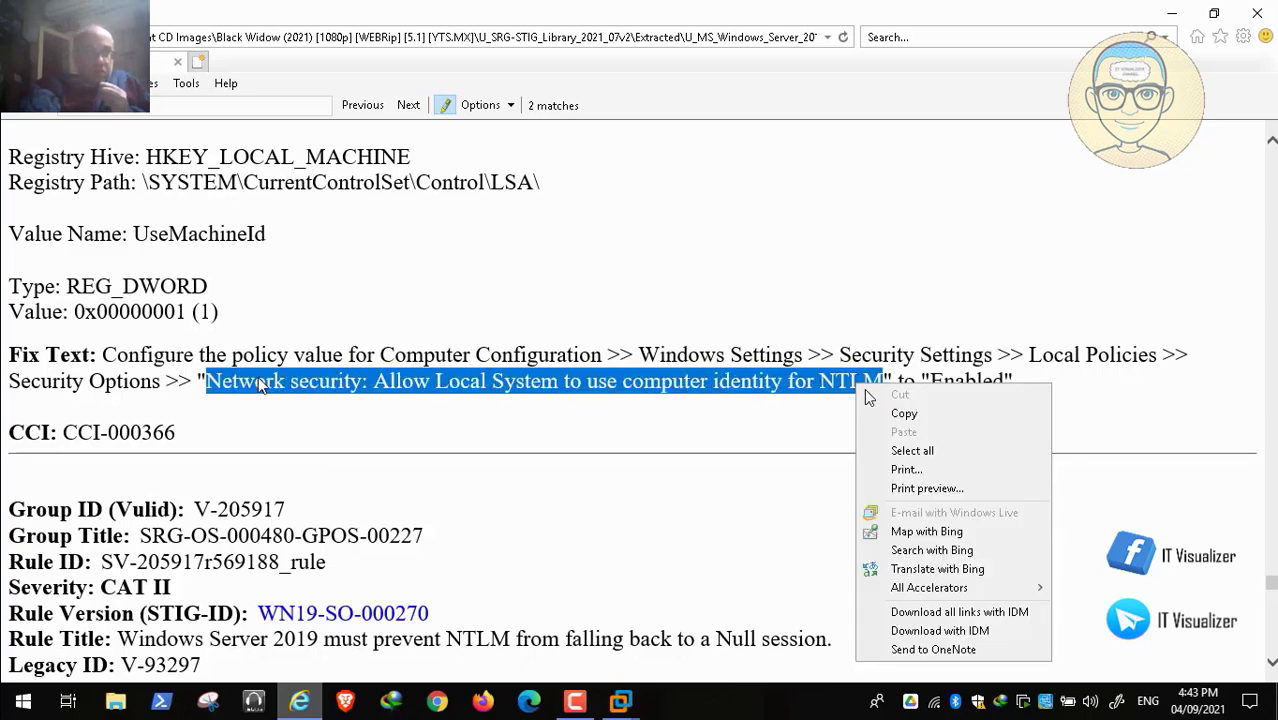
left_click(880, 411)
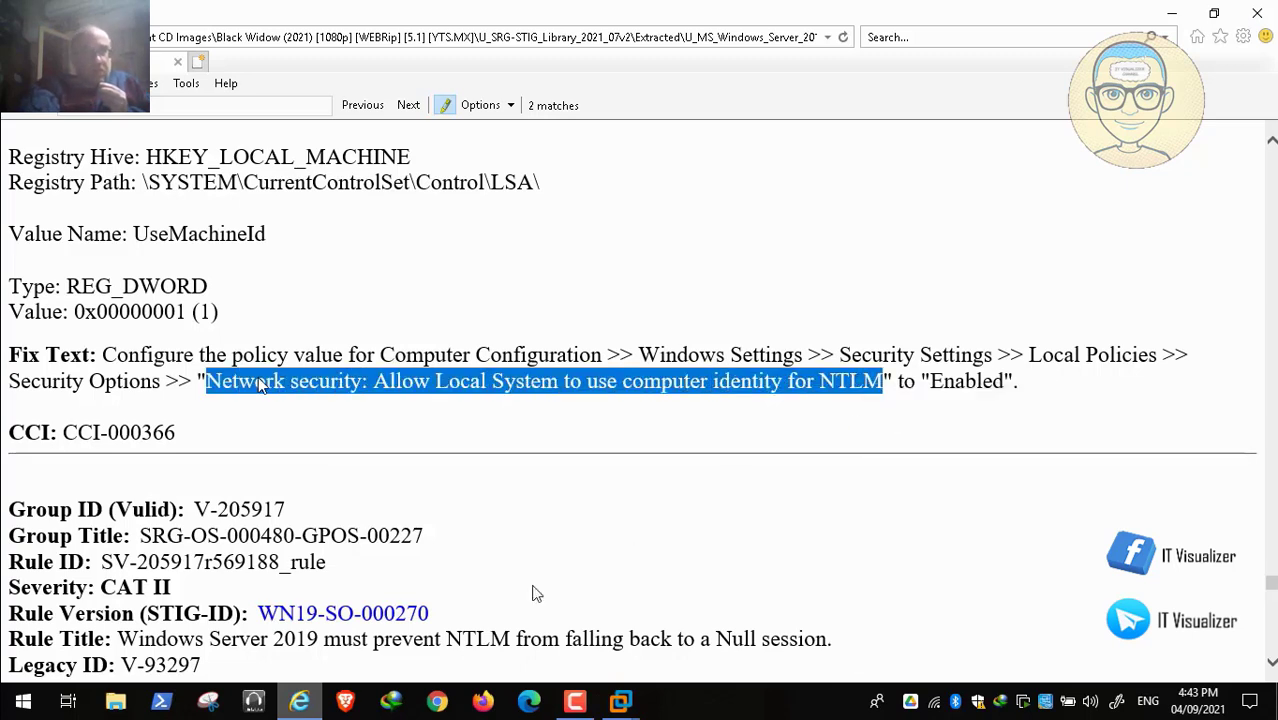
left_click(352, 706)
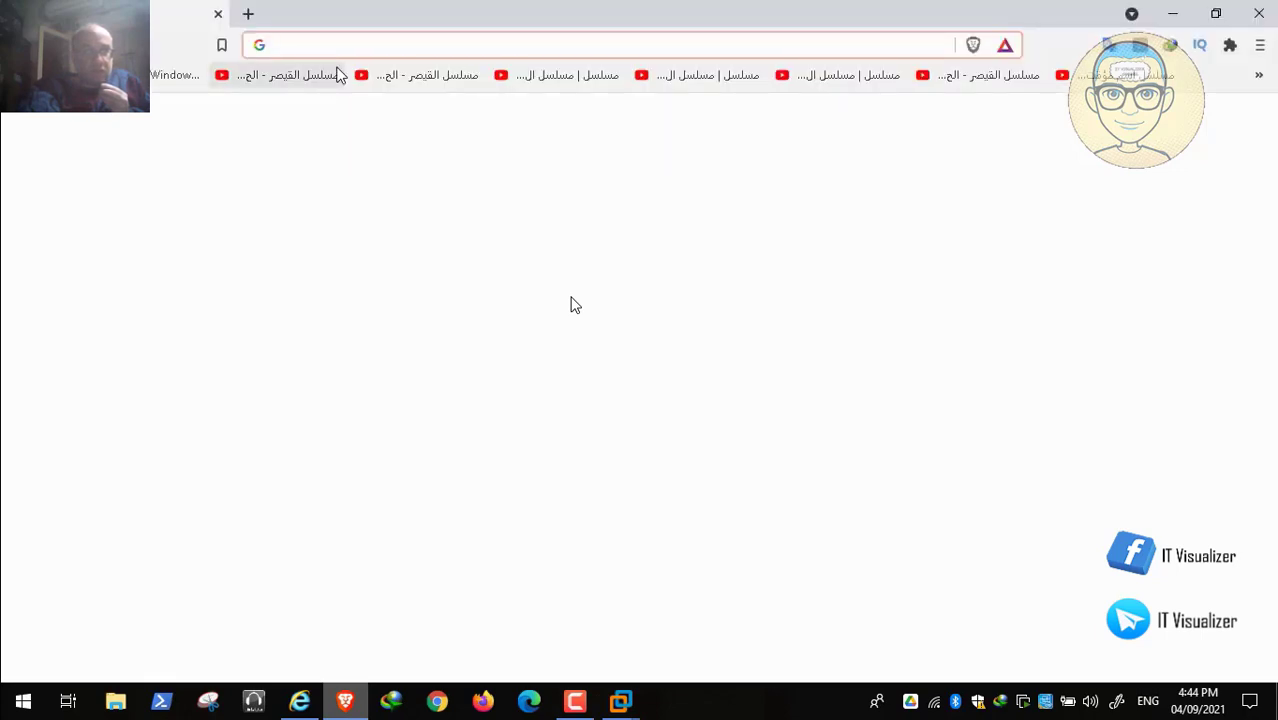
key("ctrl+v")
key("Return")
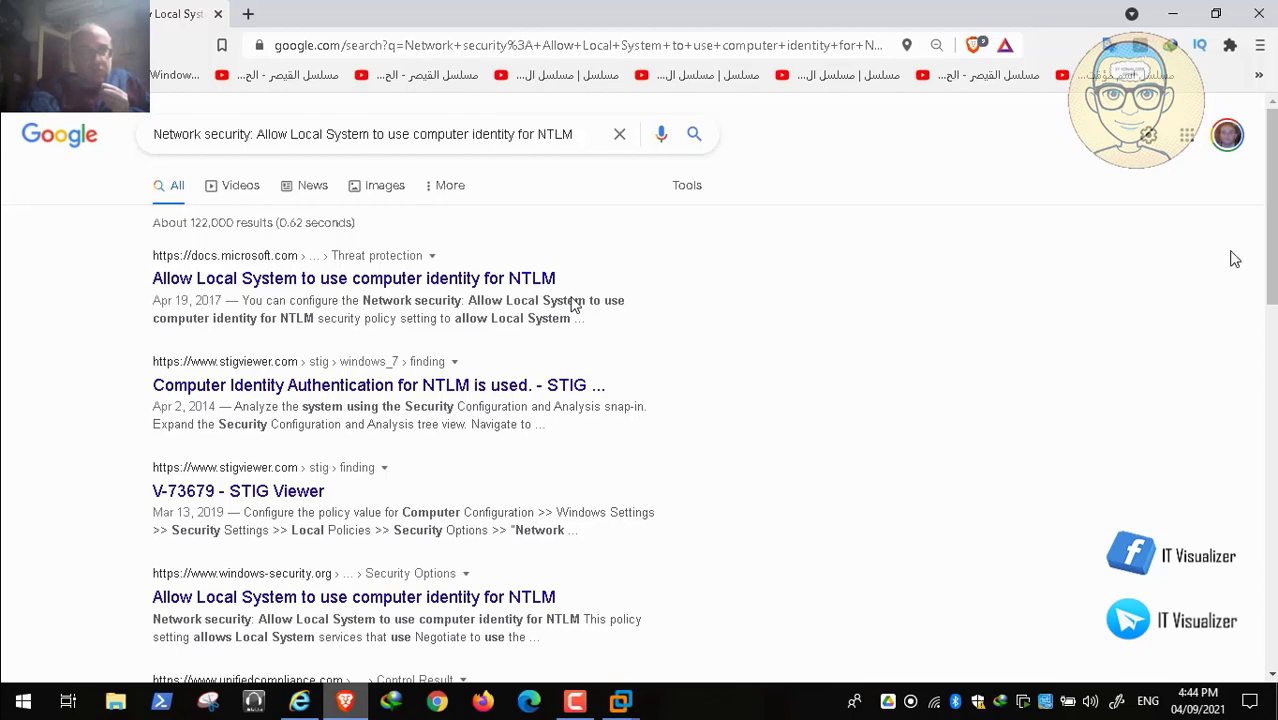
Look through the search results for the NTLM computer identity policy, and close the browser tab.
left_click_drag(1270, 245, 1274, 325)
scroll(573, 303, "down", 5)
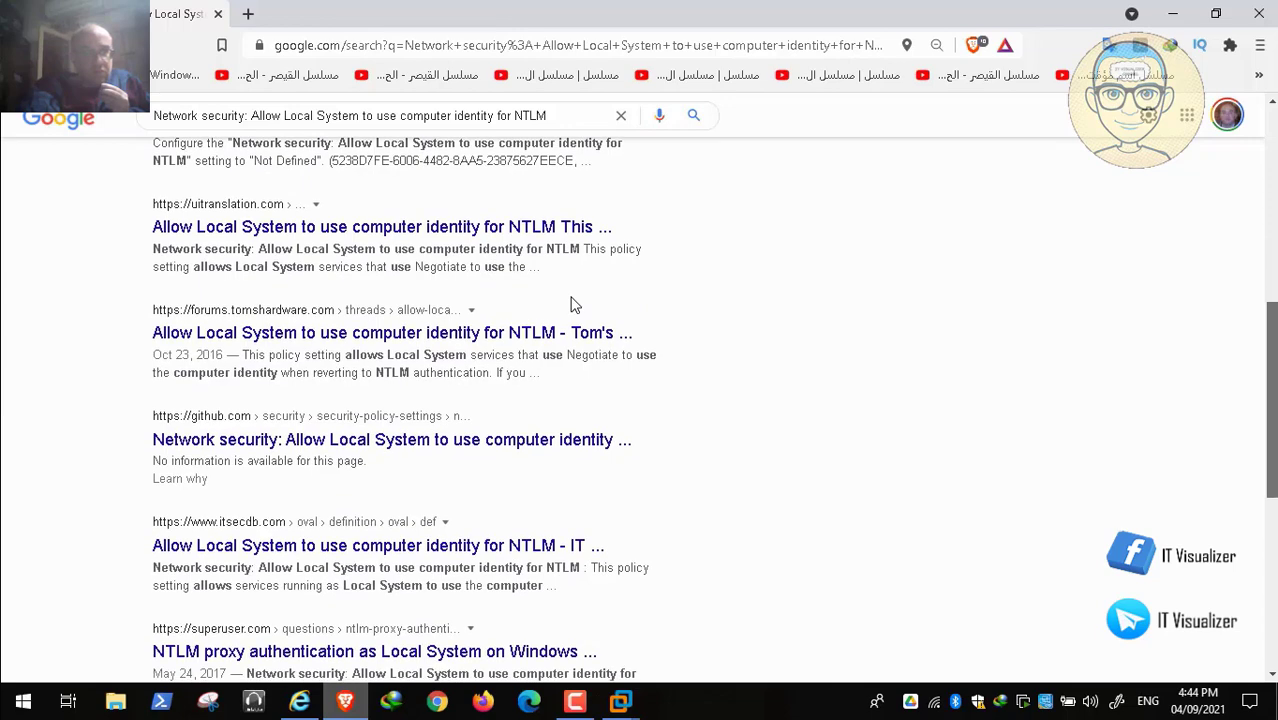
scroll(573, 303, "down", 1)
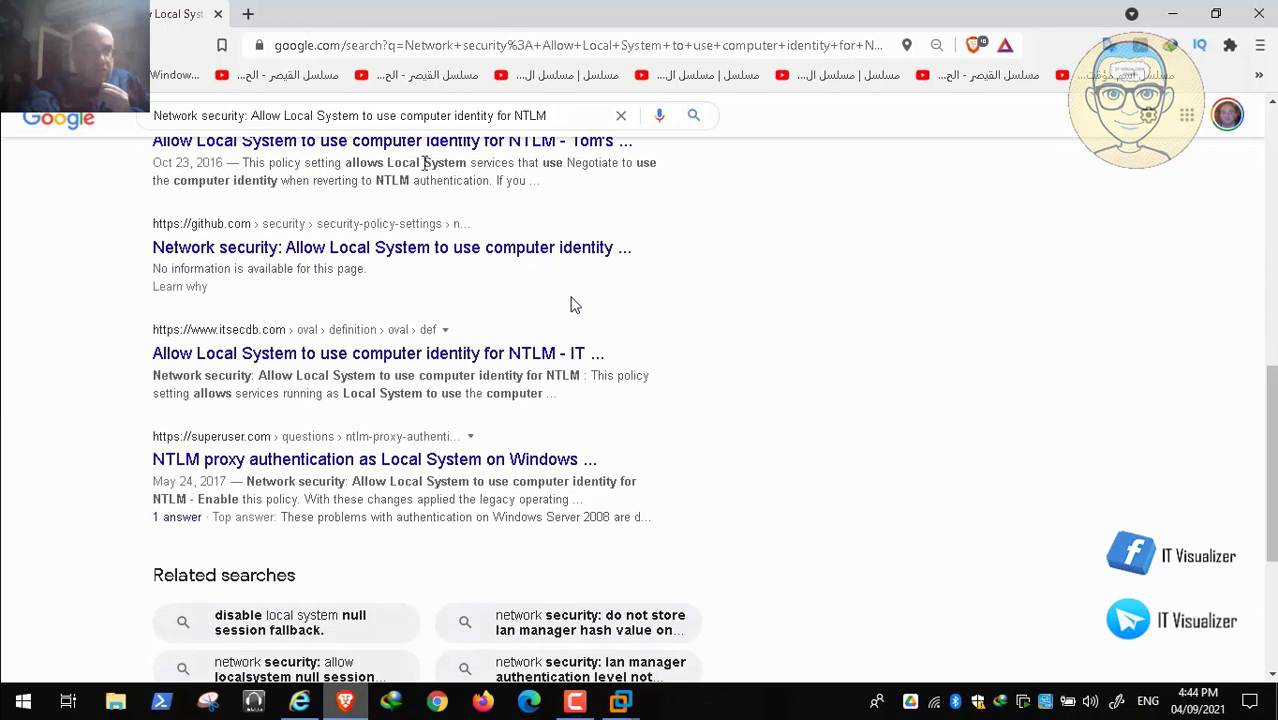
left_click(218, 14)
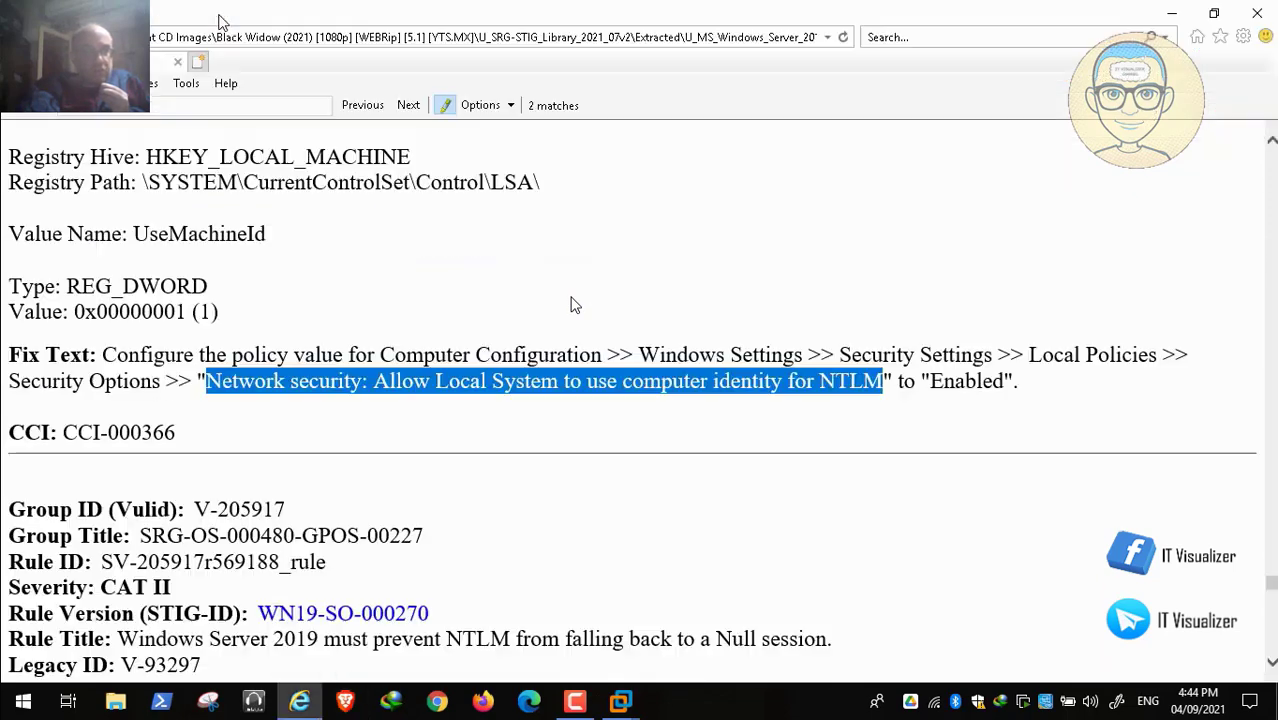
Following STIG rule WN19-SO-000270, define "Network security: Allow LocalSystem NULL session fallback" as Disabled in the PAW machine's Windows Server Hardening policy.
left_click(588, 495)
scroll(588, 495, "down", 3)
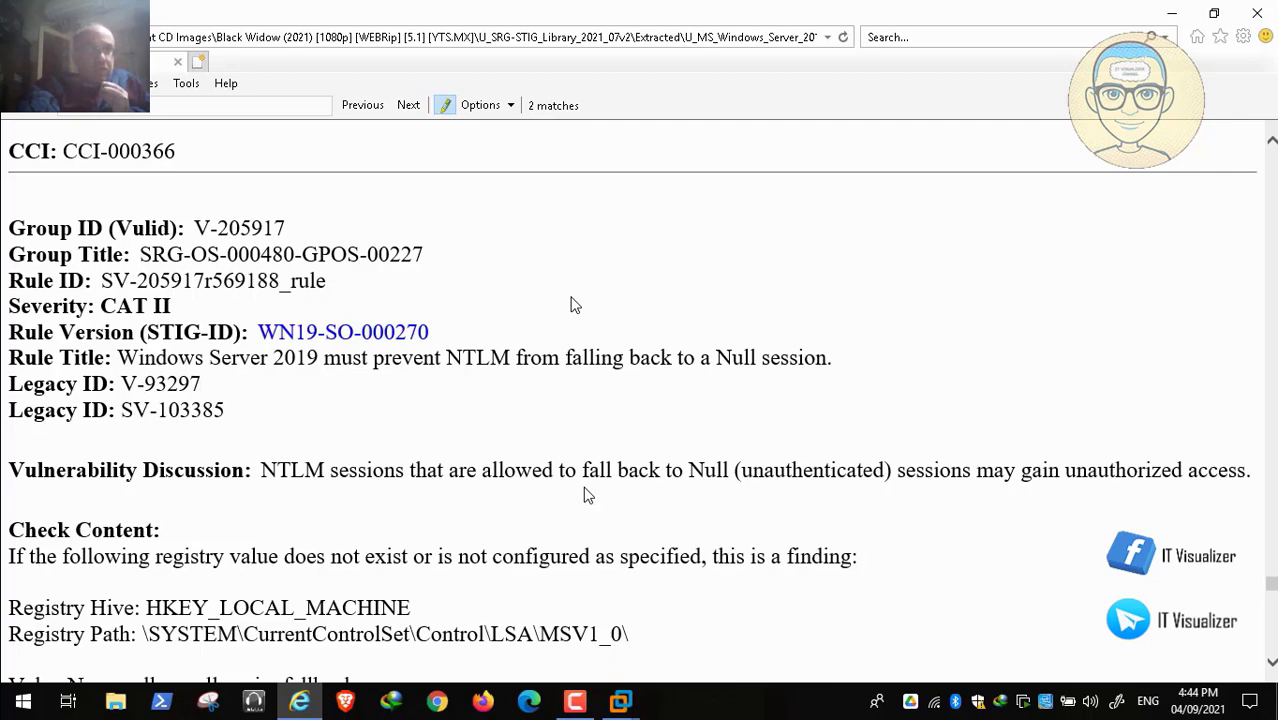
scroll(588, 495, "down", 3)
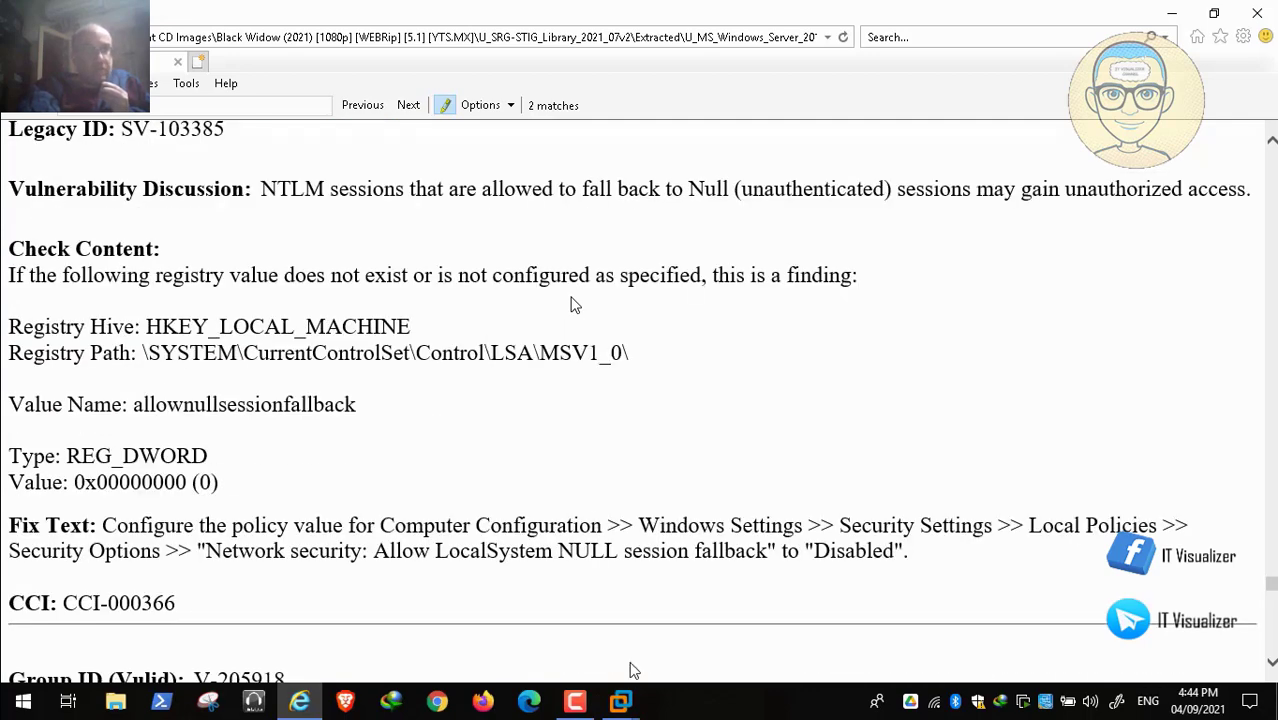
mouse_move(620, 700)
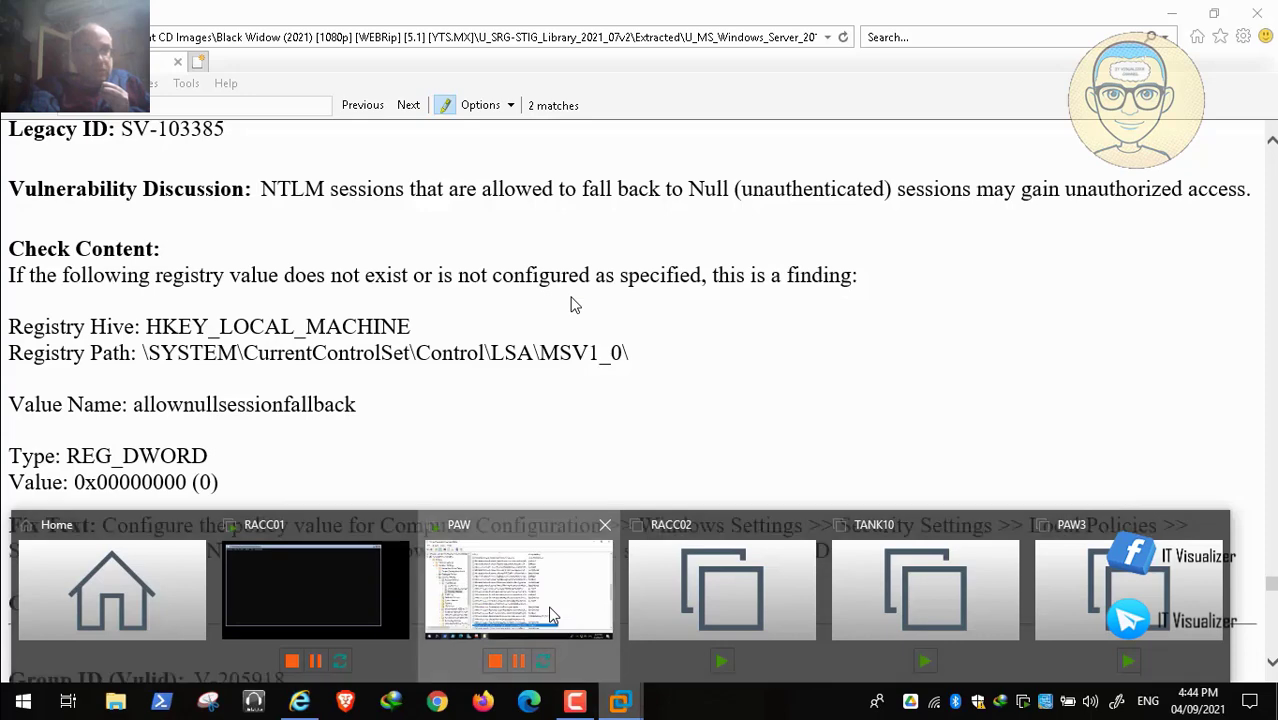
left_click(551, 614)
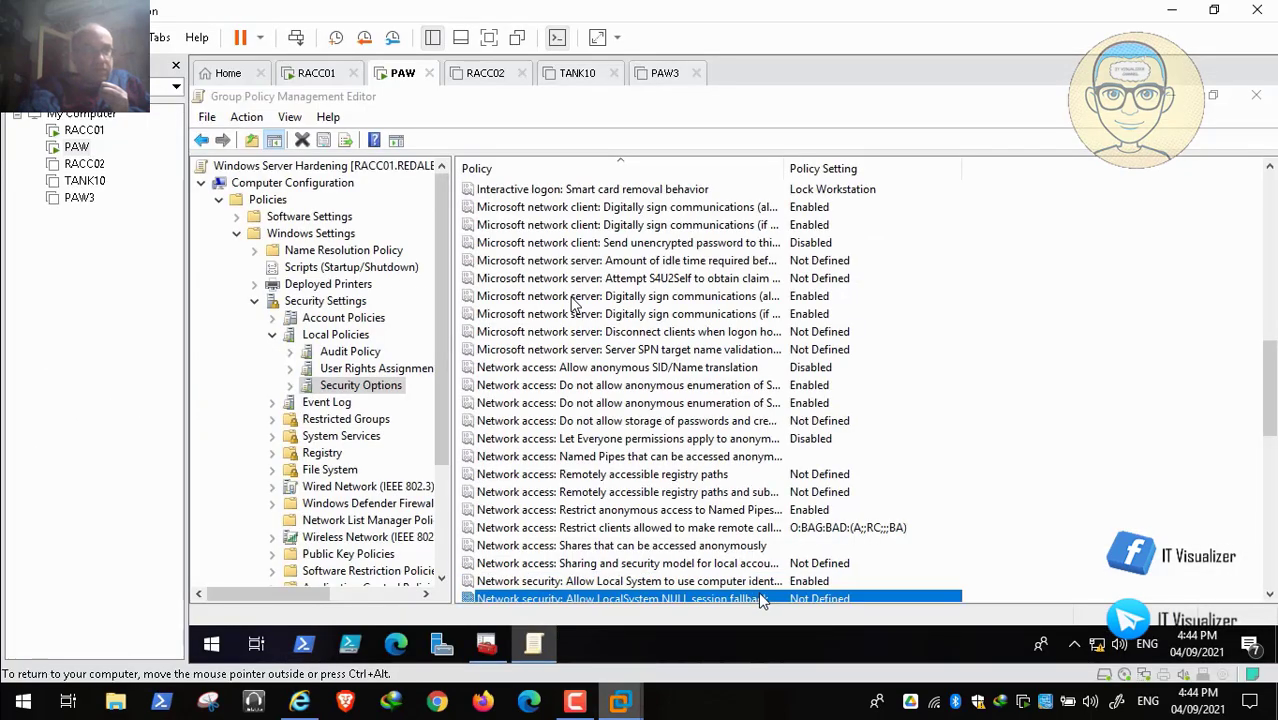
double_click(760, 598)
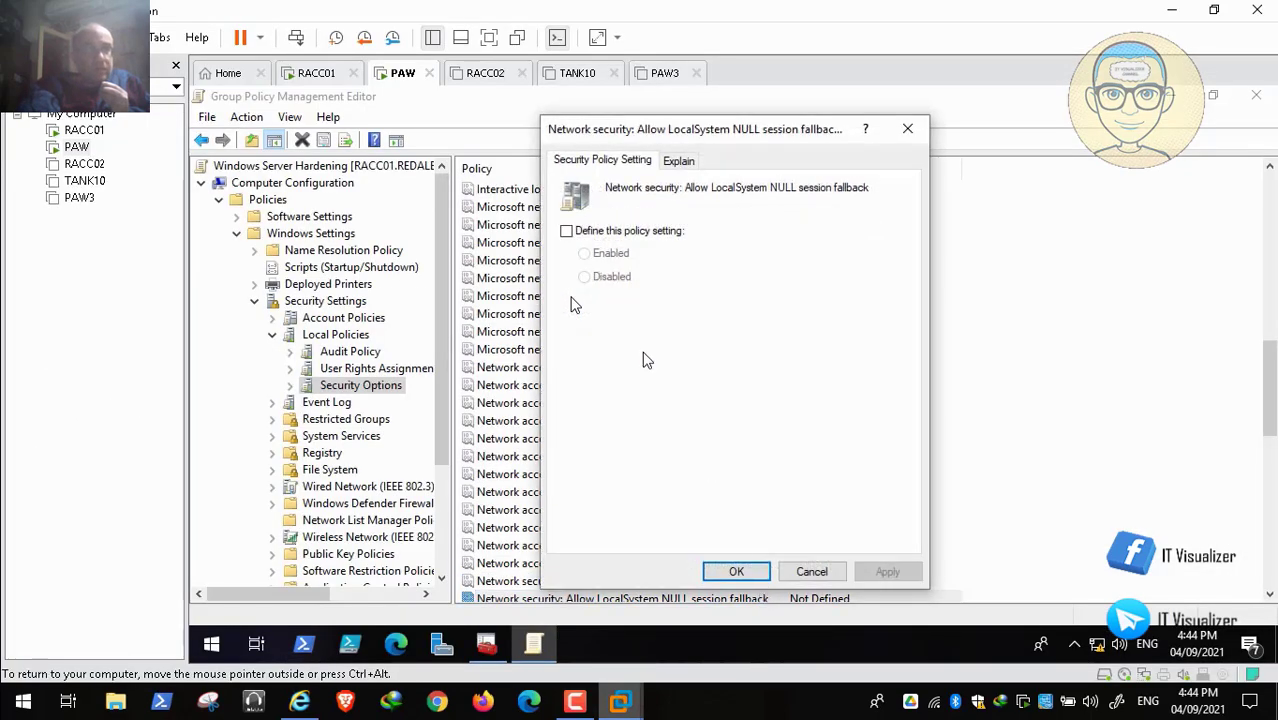
left_click(568, 232)
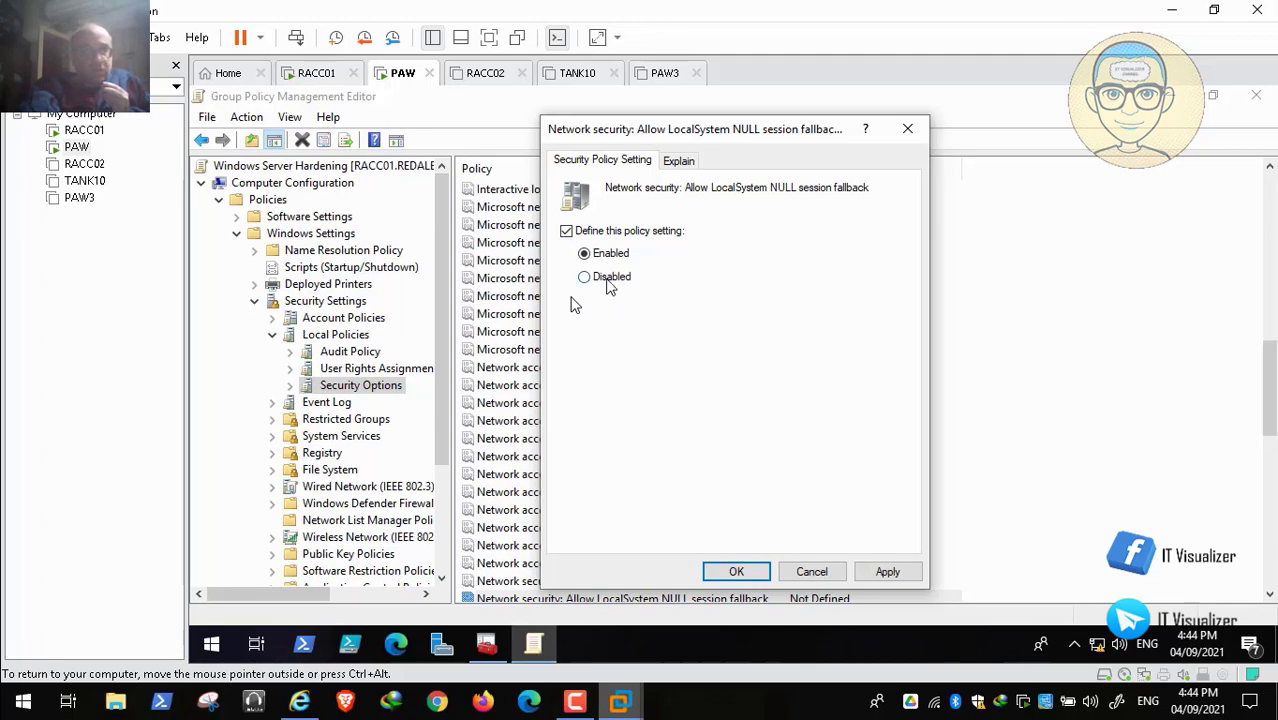
left_click(610, 284)
left_click(889, 572)
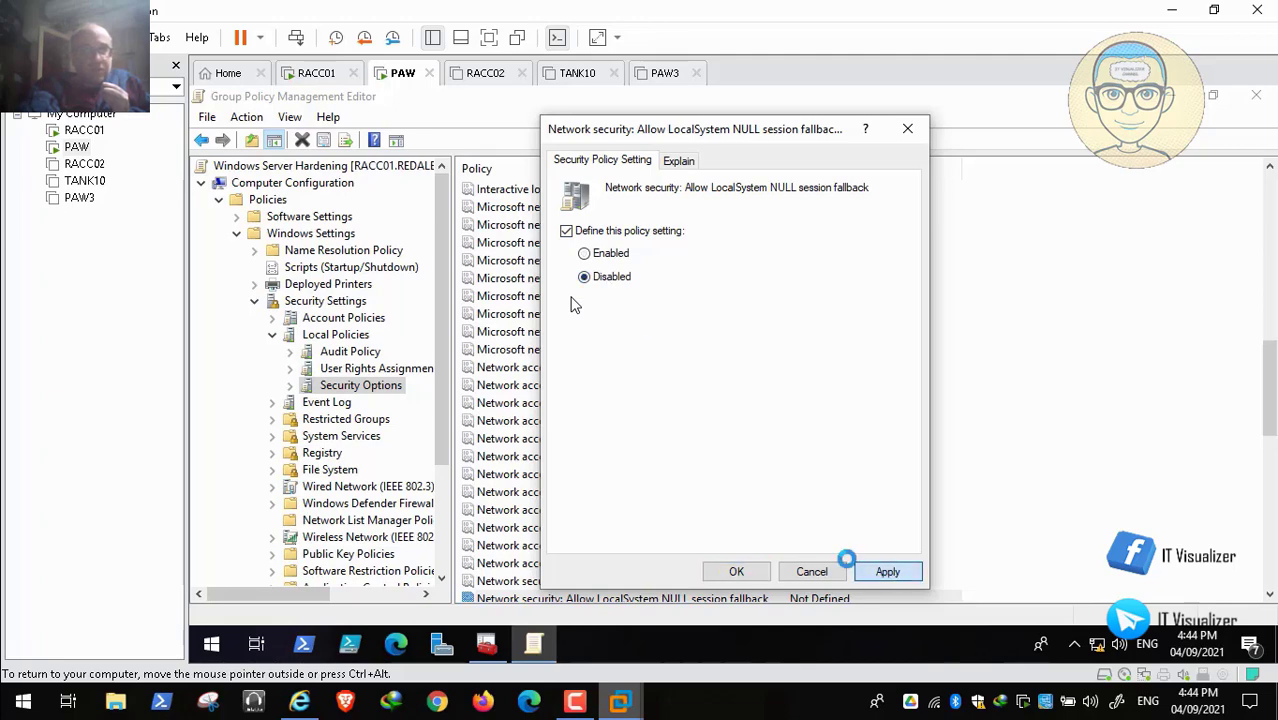
left_click(740, 571)
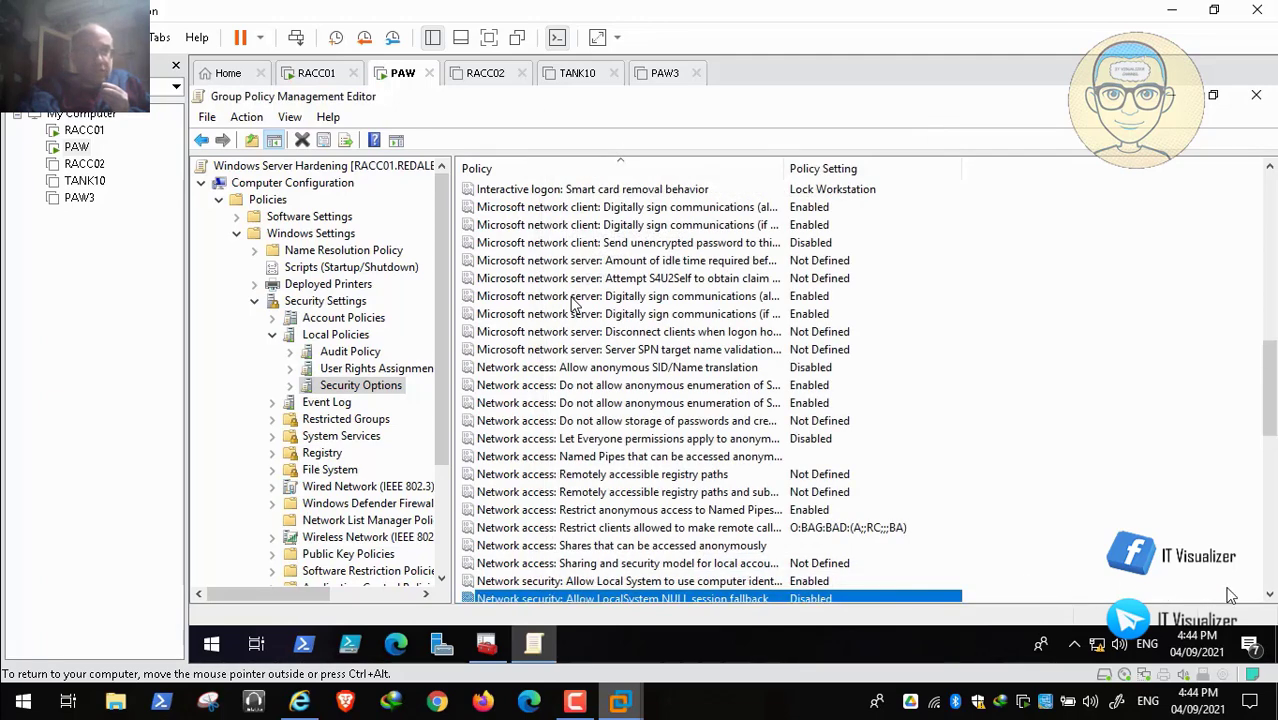
scroll(1271, 597, "down", 1)
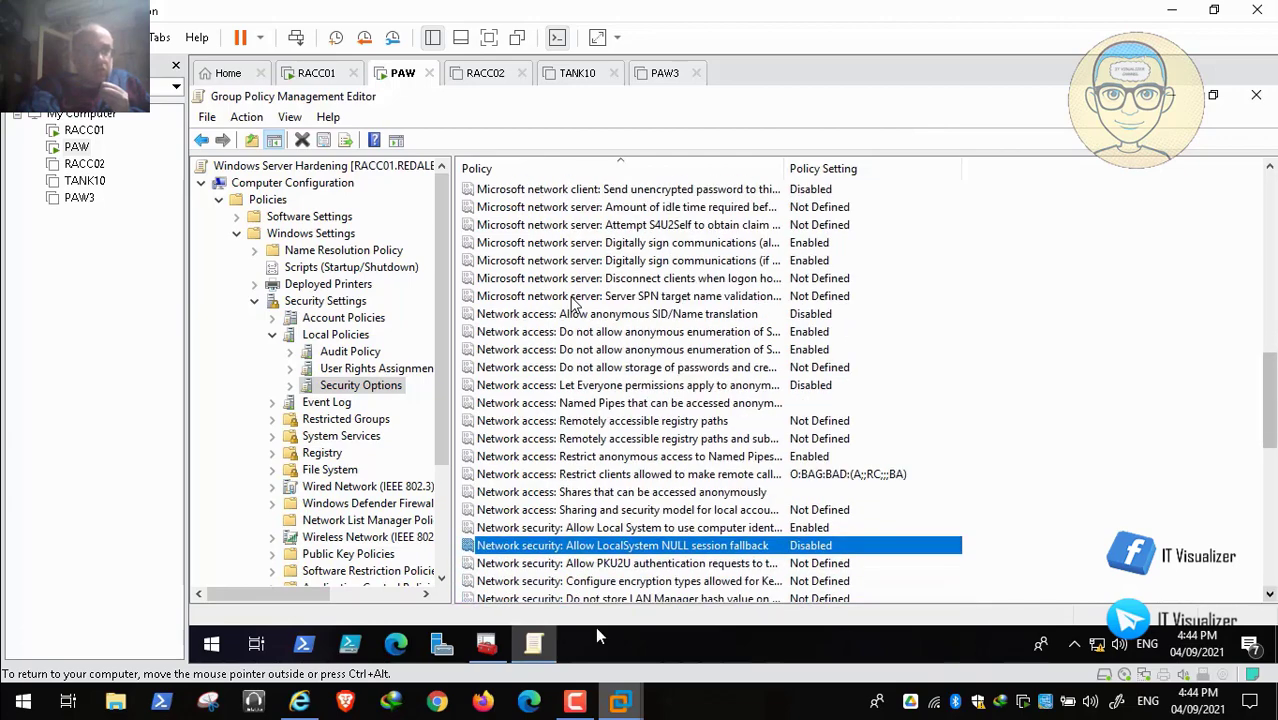
Return to the STIG document in Internet Explorer and read rule WN19-SO-000280 on PKU2U authentication using online identities, pausing and resuming the walkthrough.
left_click(309, 702)
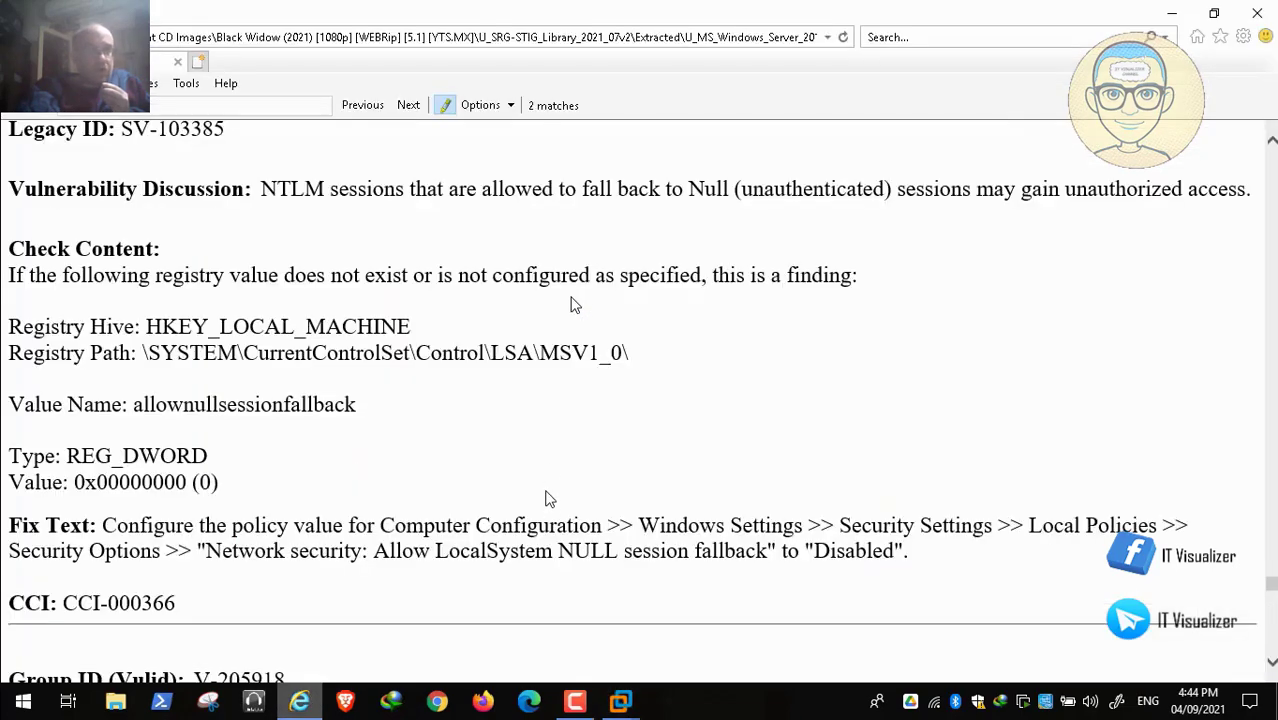
scroll(572, 302, "up", 3)
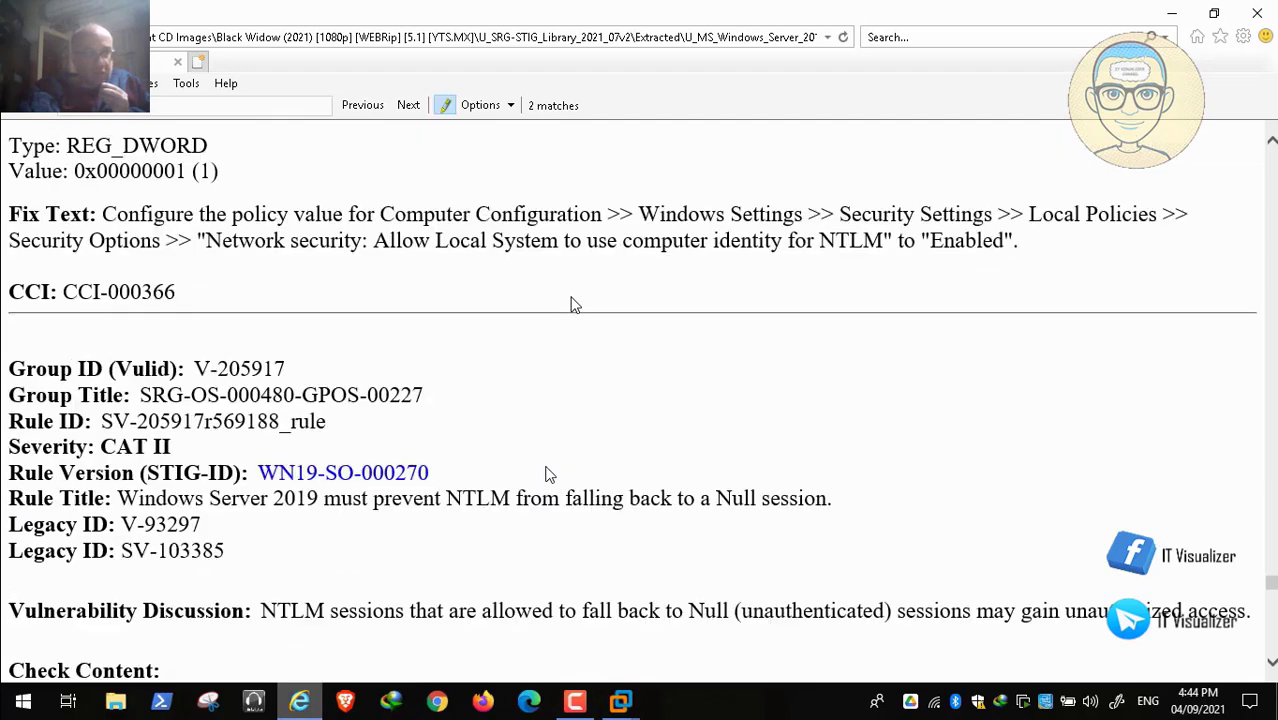
scroll(572, 302, "down", 3)
scroll(572, 302, "down", 3)
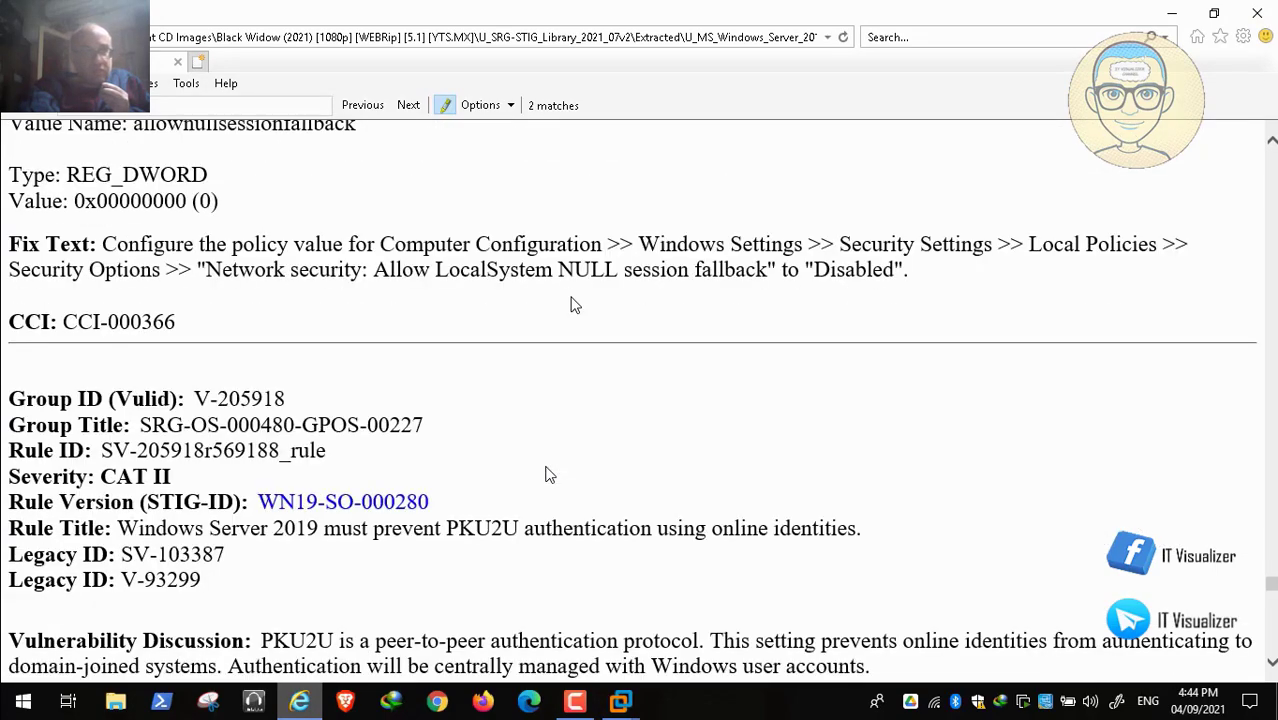
scroll(573, 303, "down", 1)
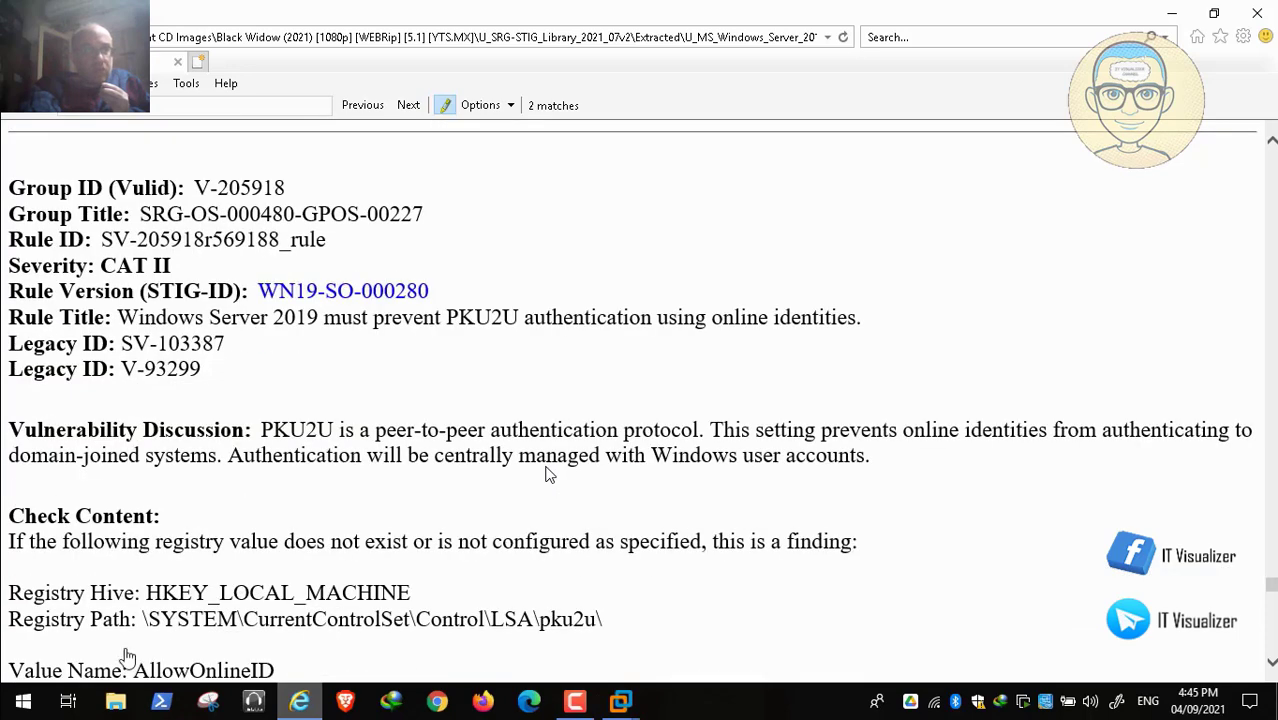
left_click(45, 681)
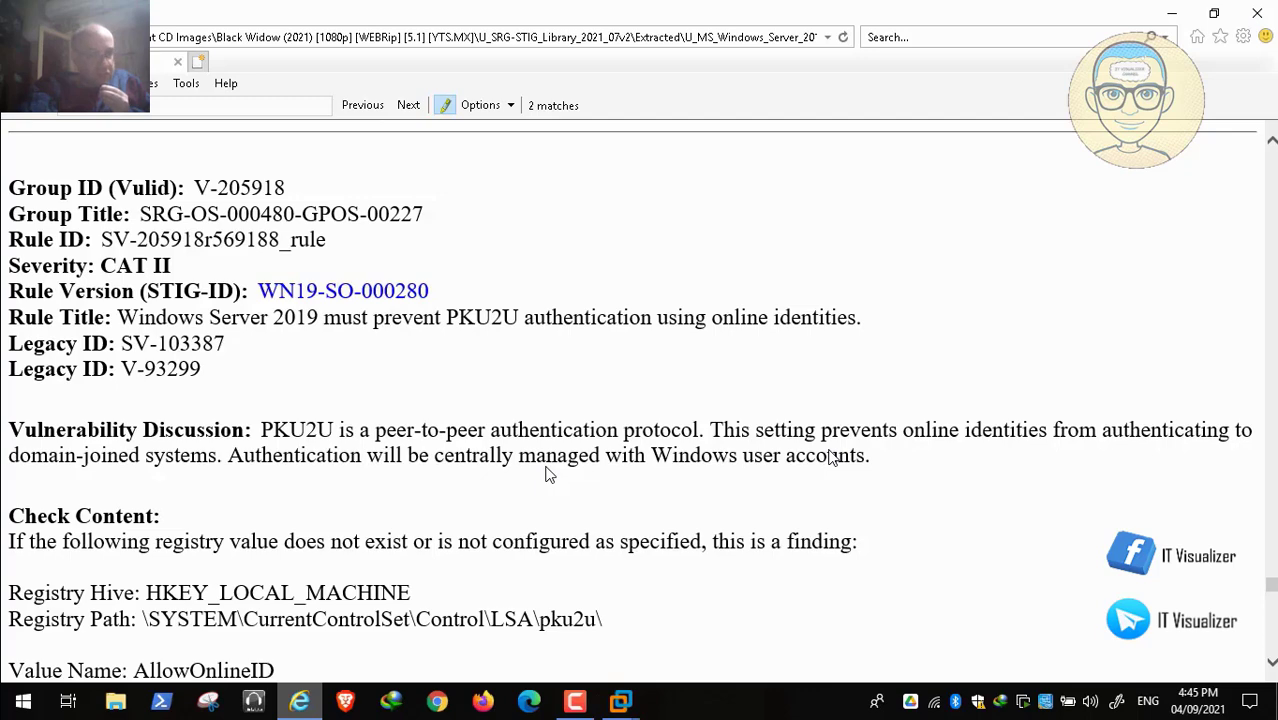
left_click(15, 681)
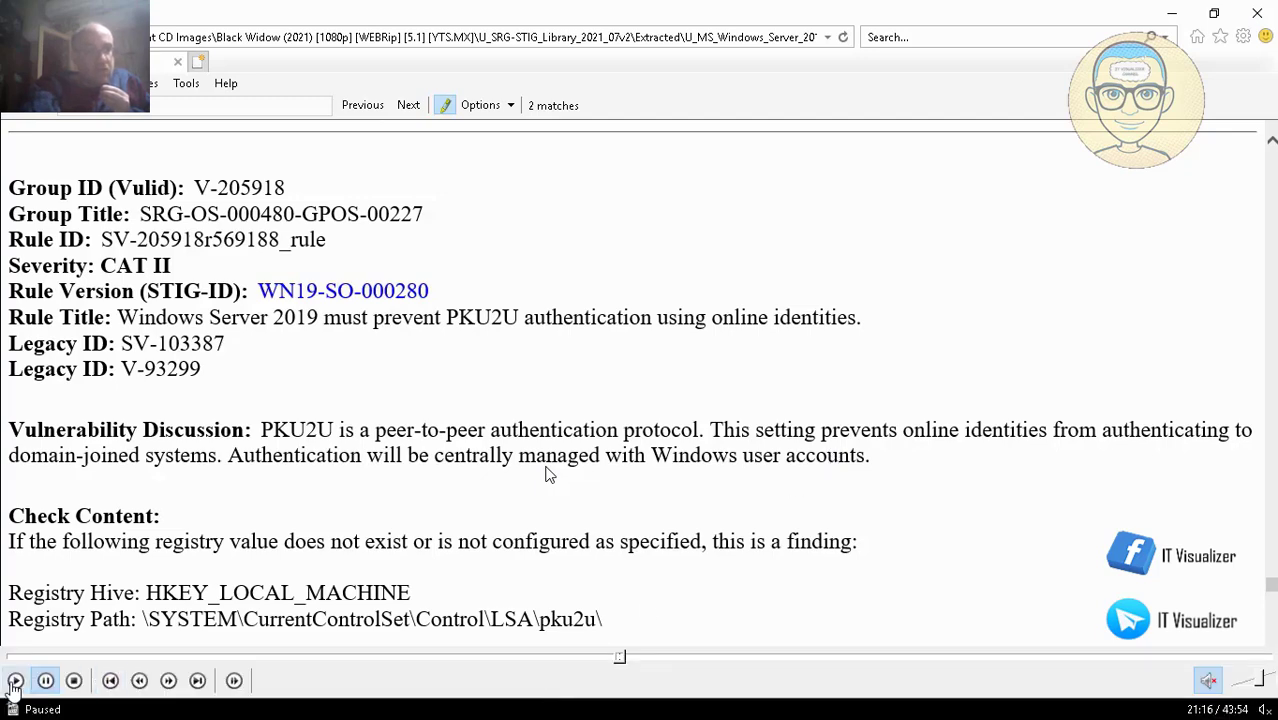
left_click(15, 681)
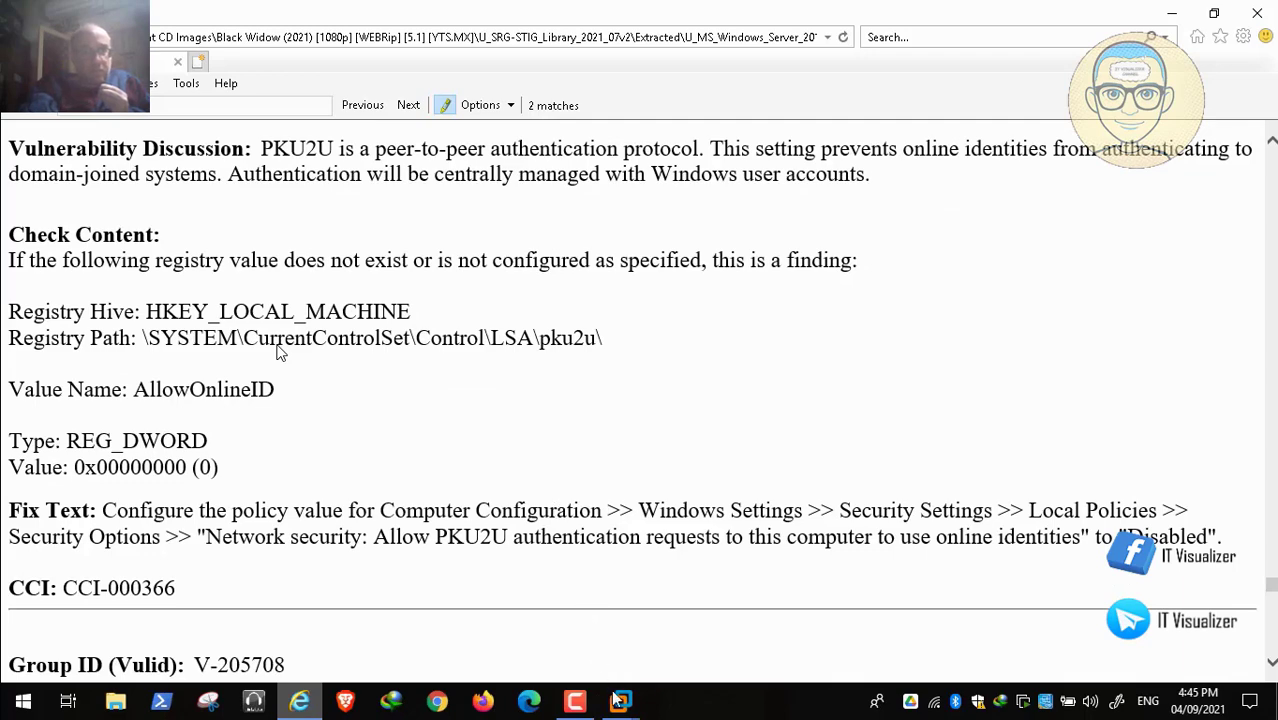
Switch to the PAW machine in VMware Workstation and define "Network security: Allow PKU2U authentication requests to this computer to use online identities" as Disabled.
mouse_move(620, 700)
left_click(545, 612)
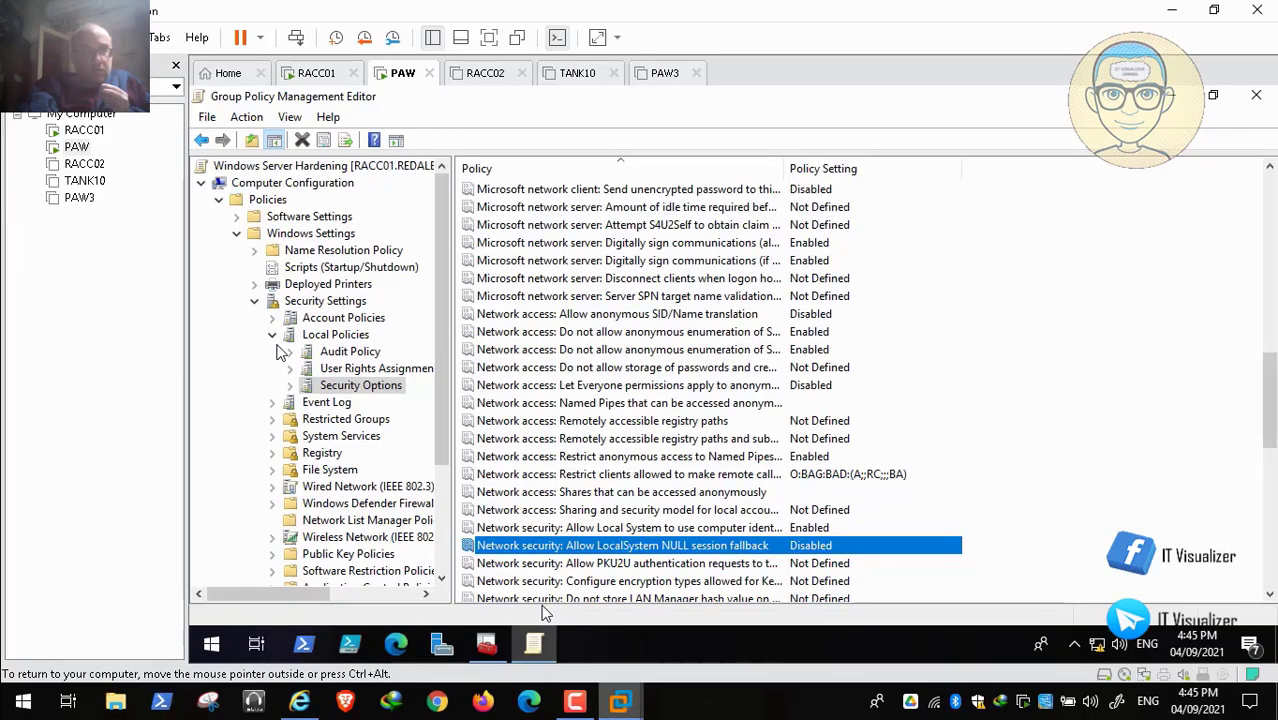
double_click(650, 563)
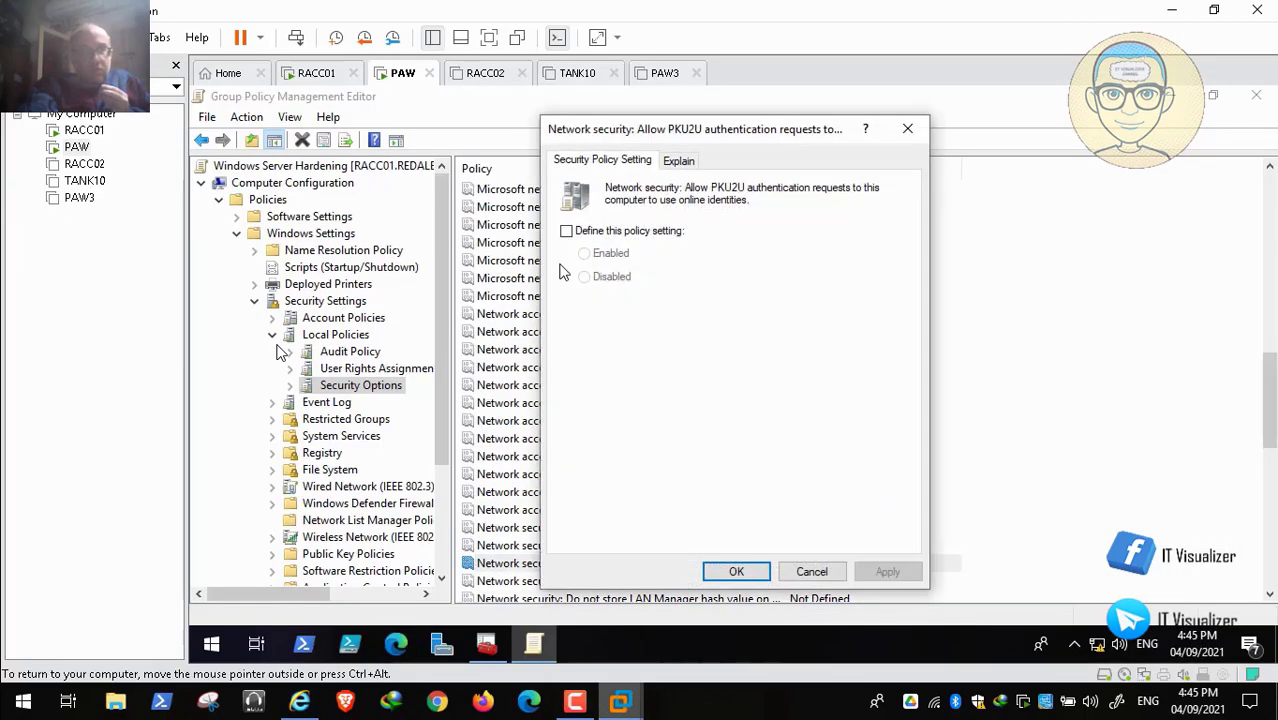
left_click(566, 231)
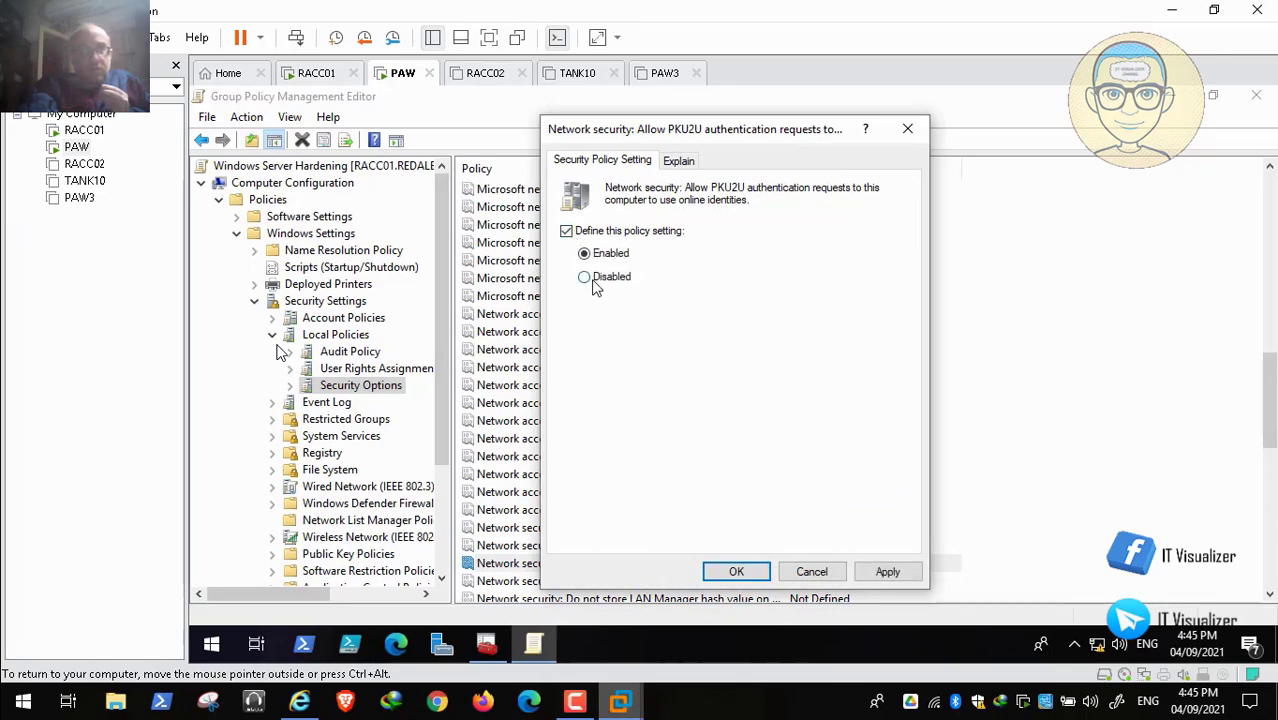
left_click(585, 277)
left_click(868, 570)
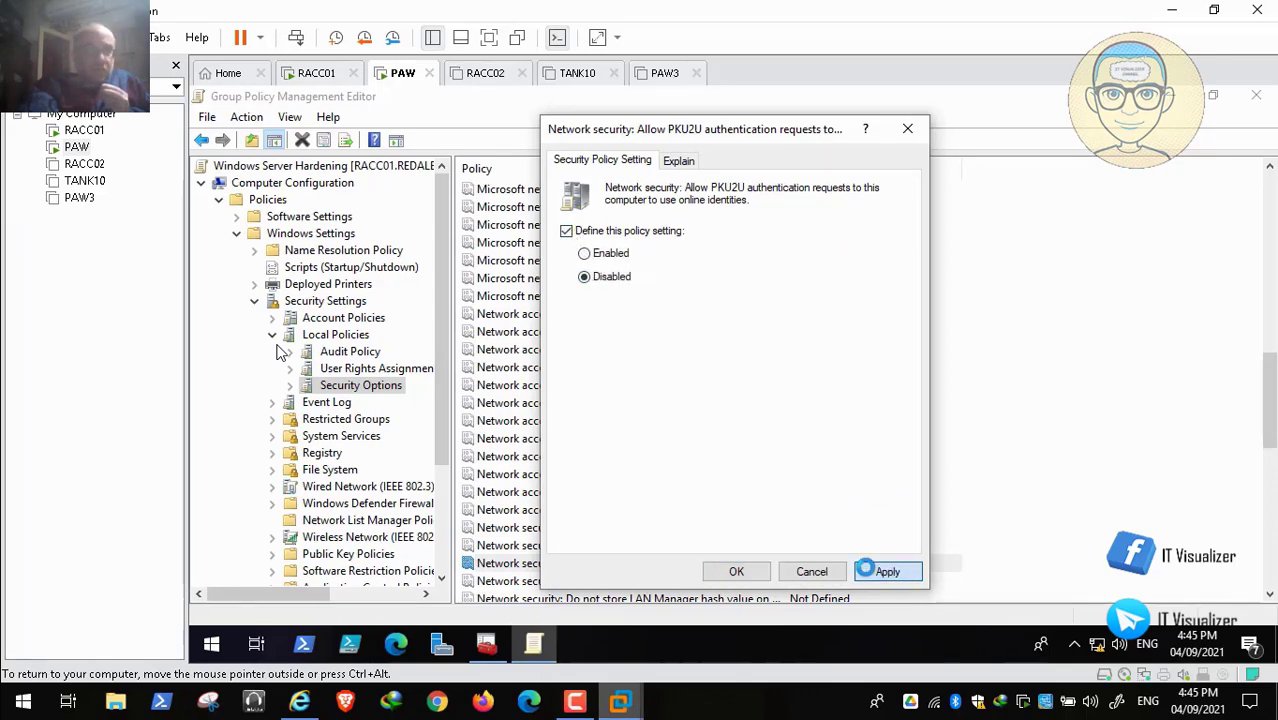
left_click(736, 571)
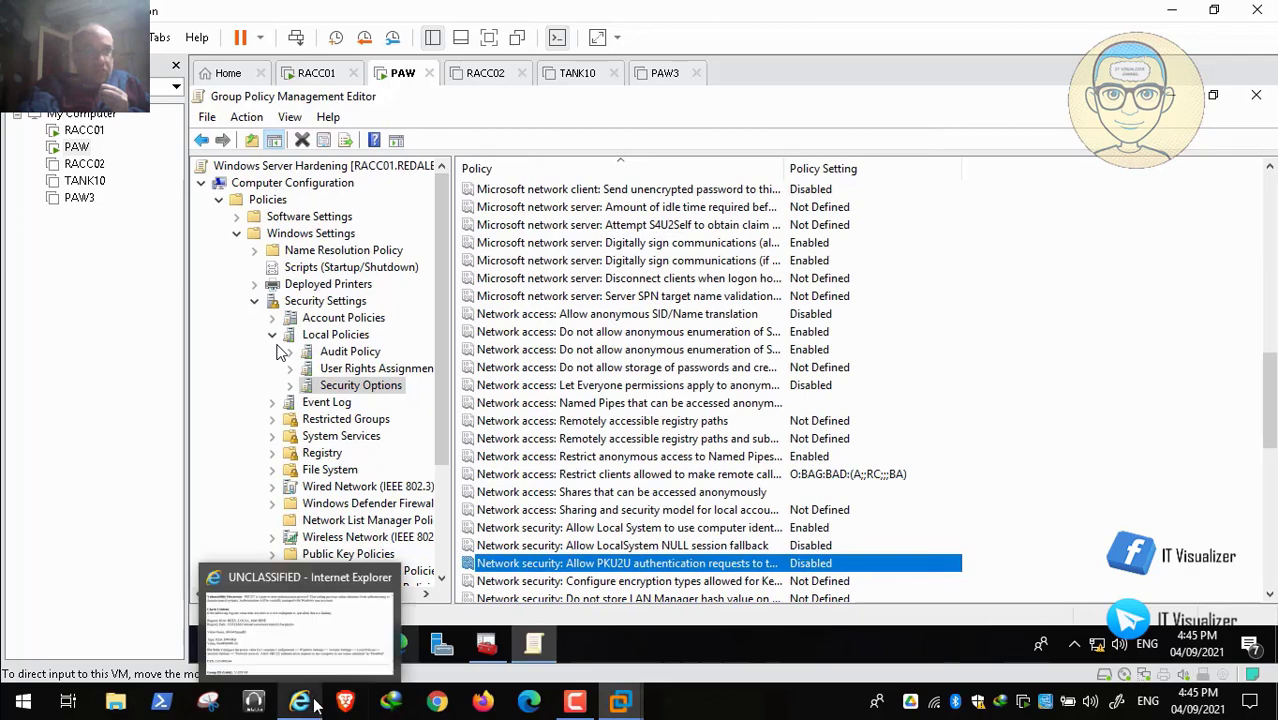
Return to the STIG document in Internet Explorer and read rule WN19-SO-000290 on Kerberos encryption types, from its title to its fix text.
left_click(316, 705)
scroll(507, 575, "down", 1)
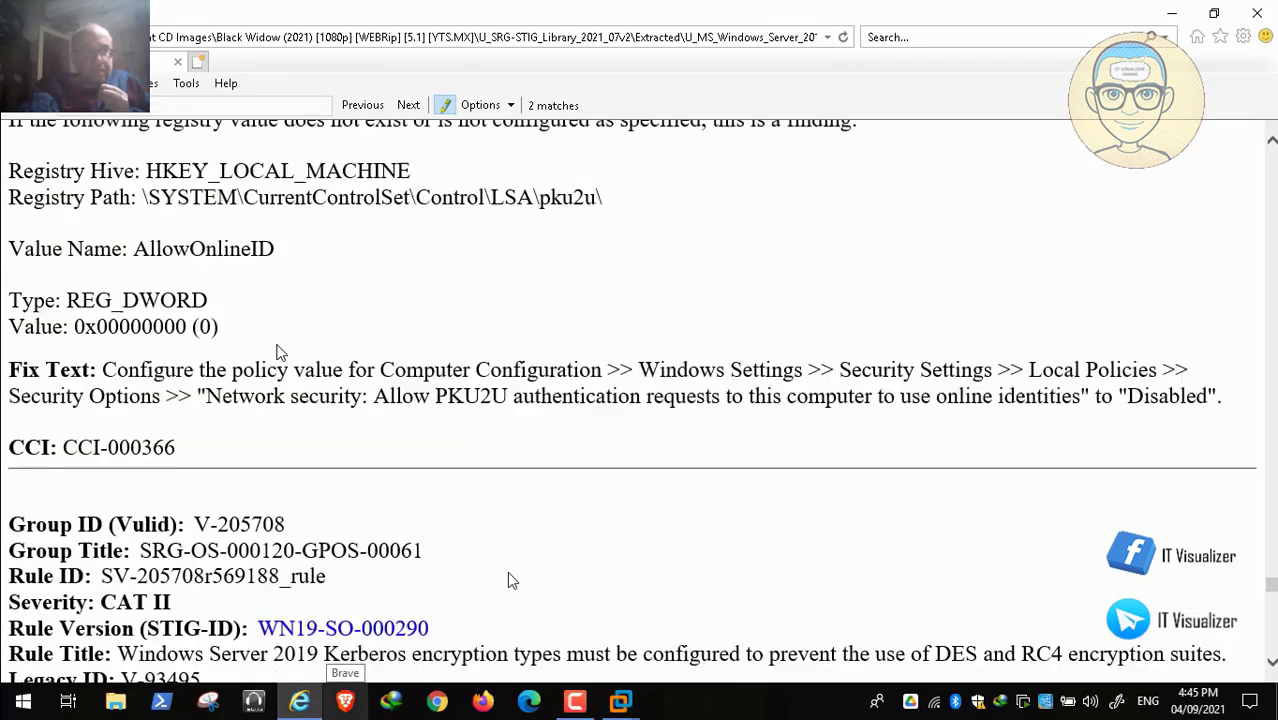
scroll(510, 580, "down", 1)
scroll(510, 580, "down", 1)
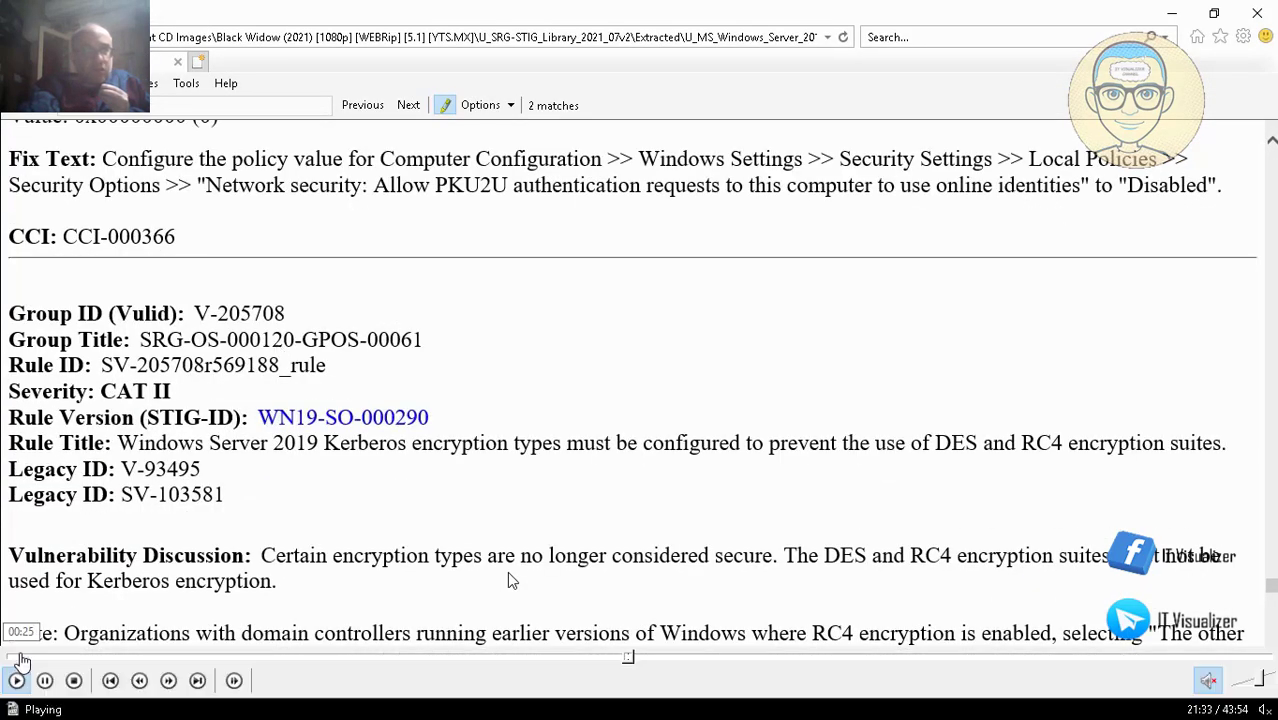
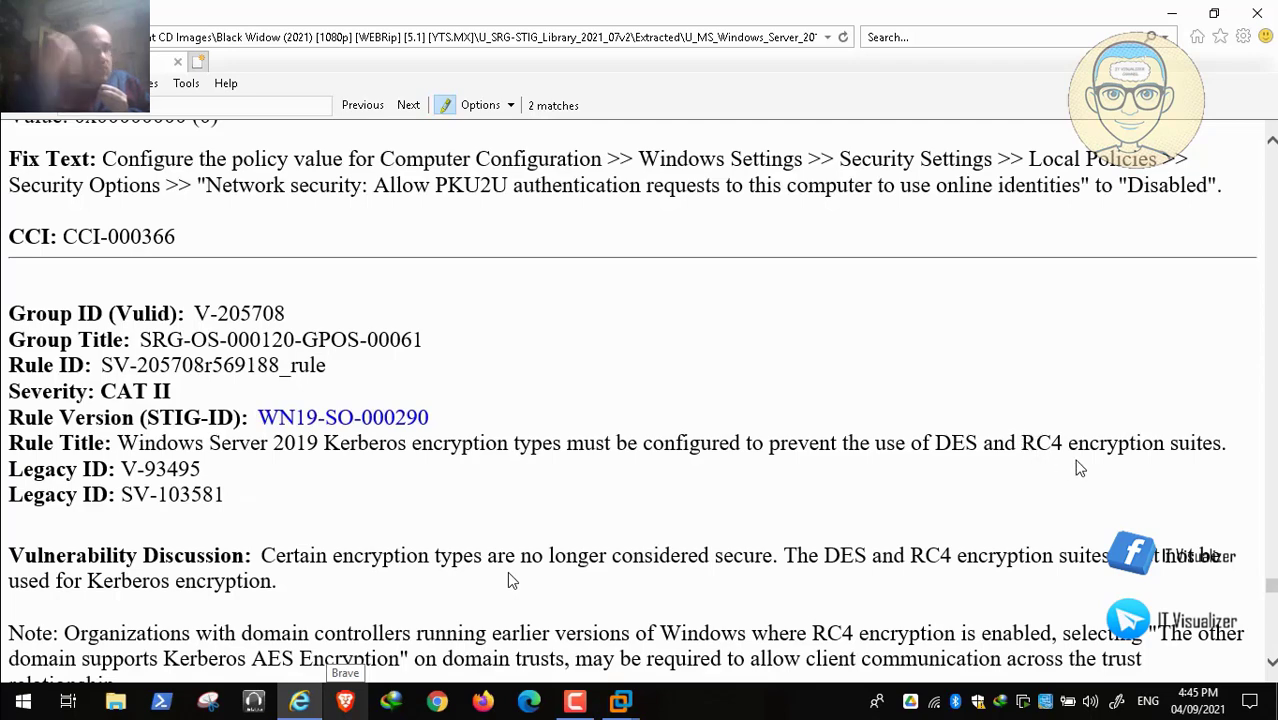
left_click(508, 574)
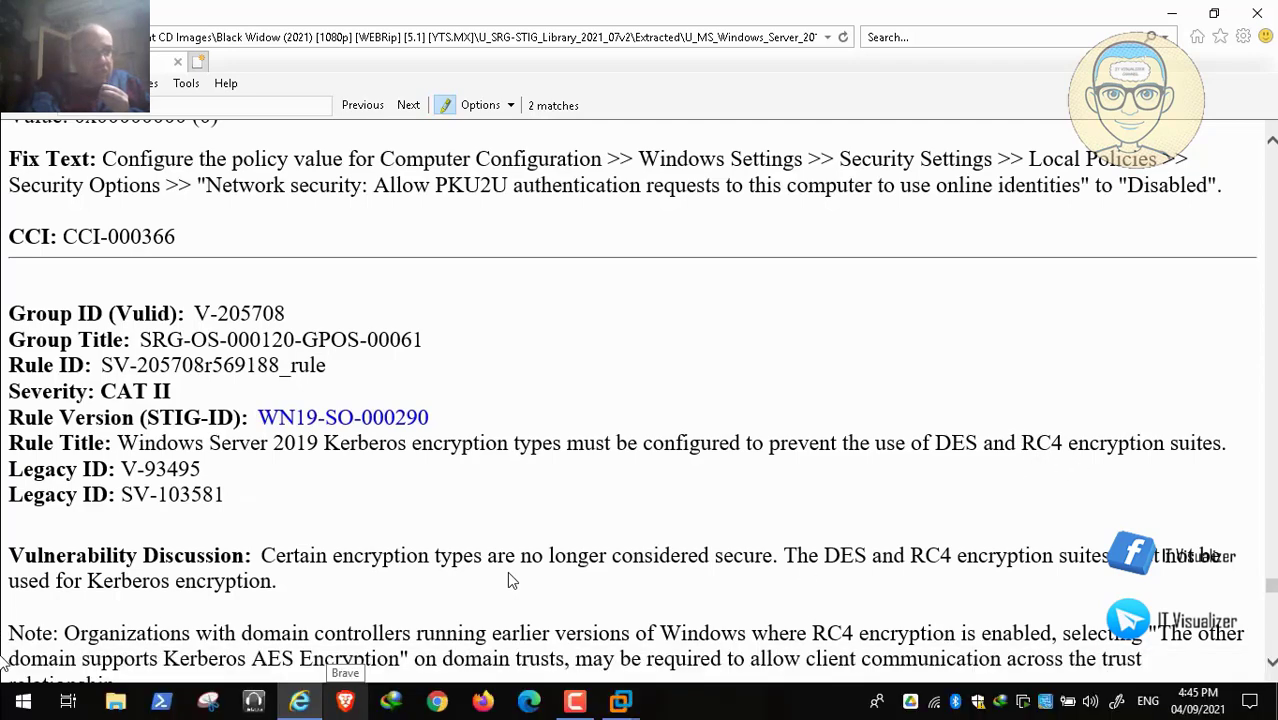
left_click(15, 681)
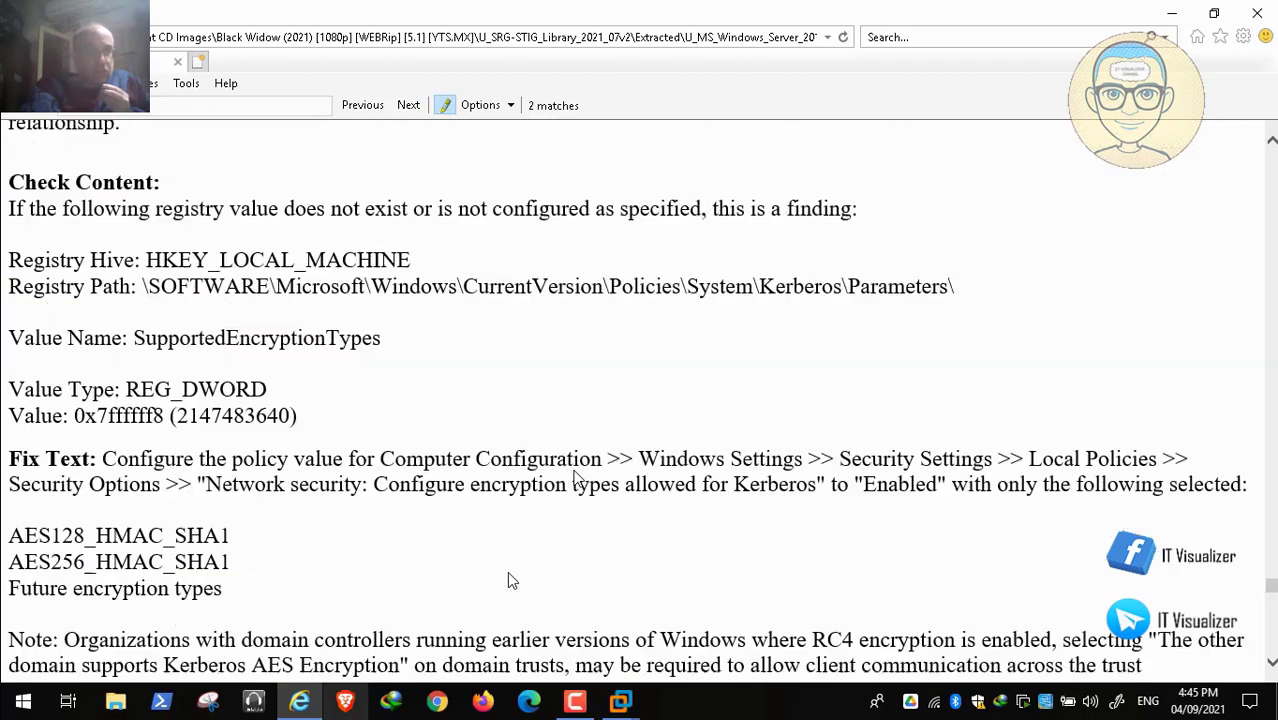
mouse_move(36, 702)
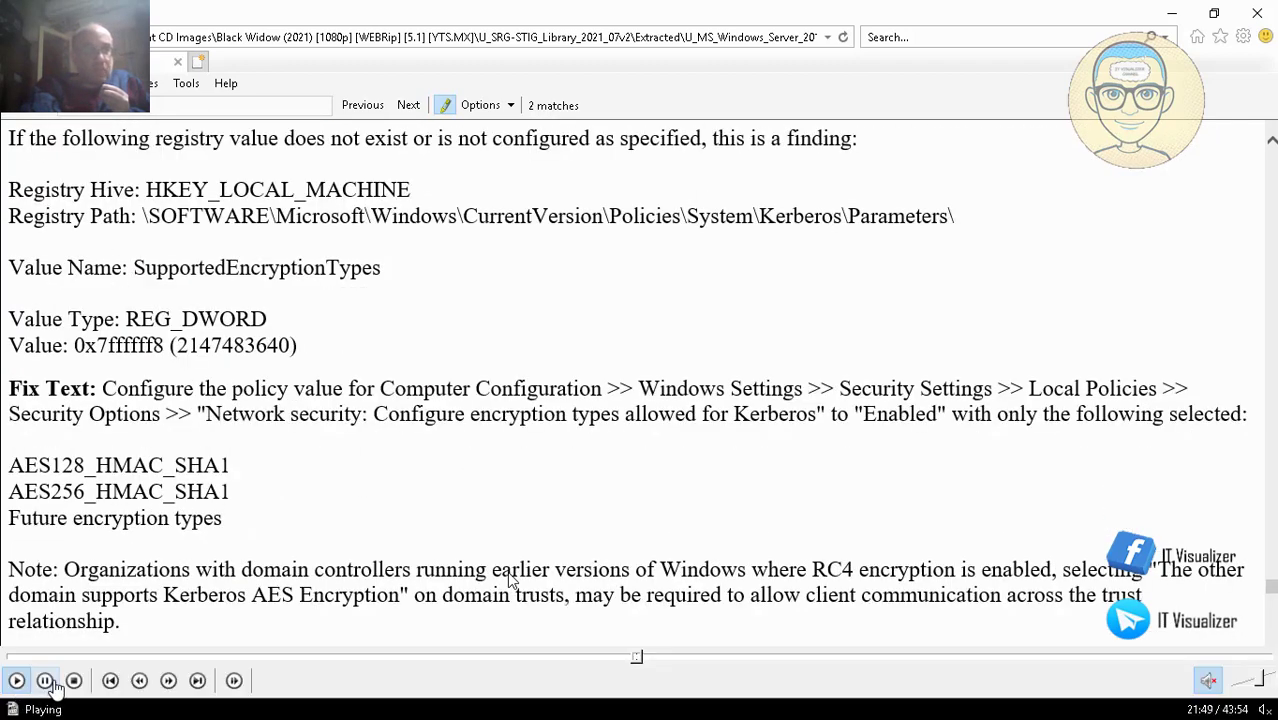
left_click(45, 680)
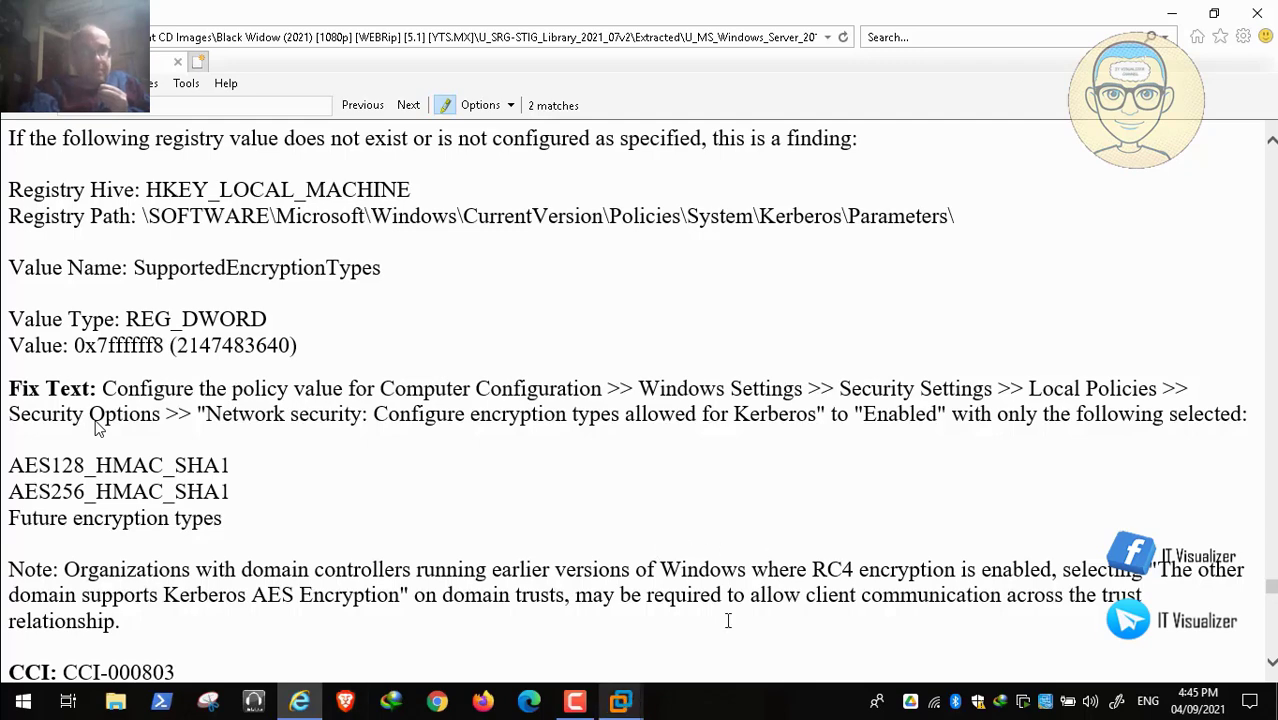
On the PAW machine in VMware Workstation, define "Network security: Configure encryption types allowed for Kerberos" with AES128_HMAC_SHA1 and AES256_HMAC_SHA1 selected.
mouse_move(622, 703)
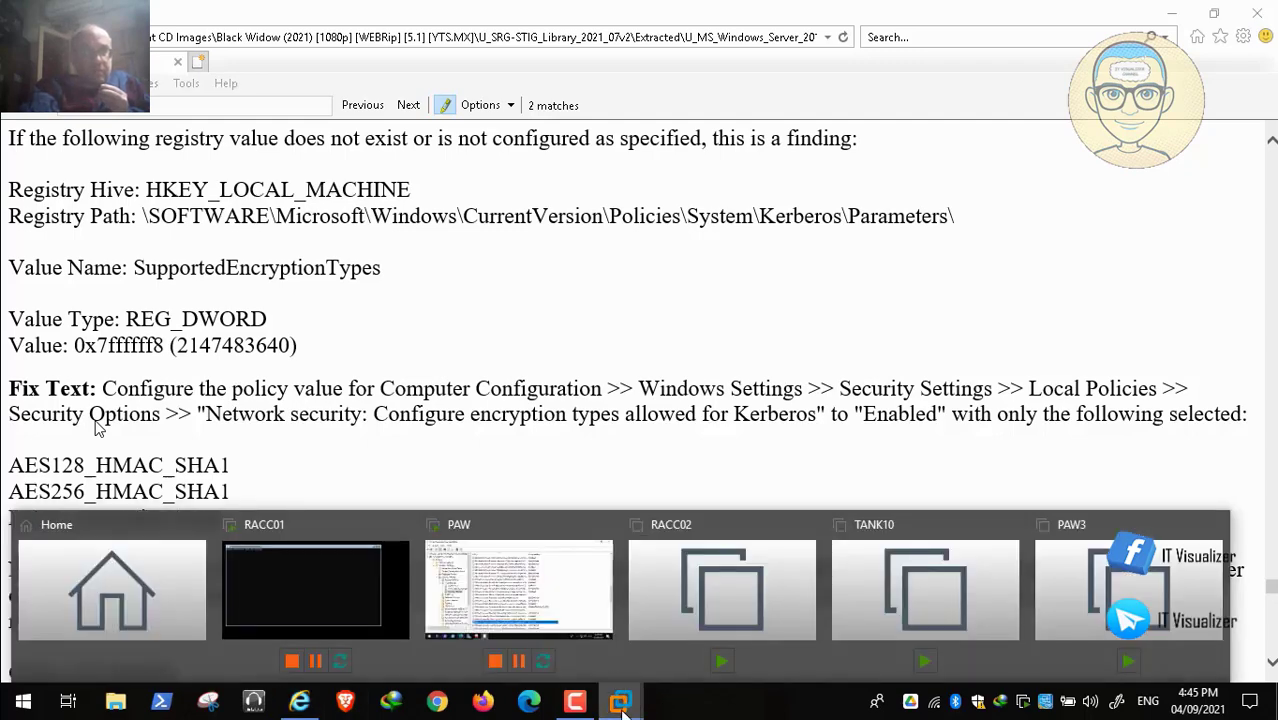
left_click(560, 605)
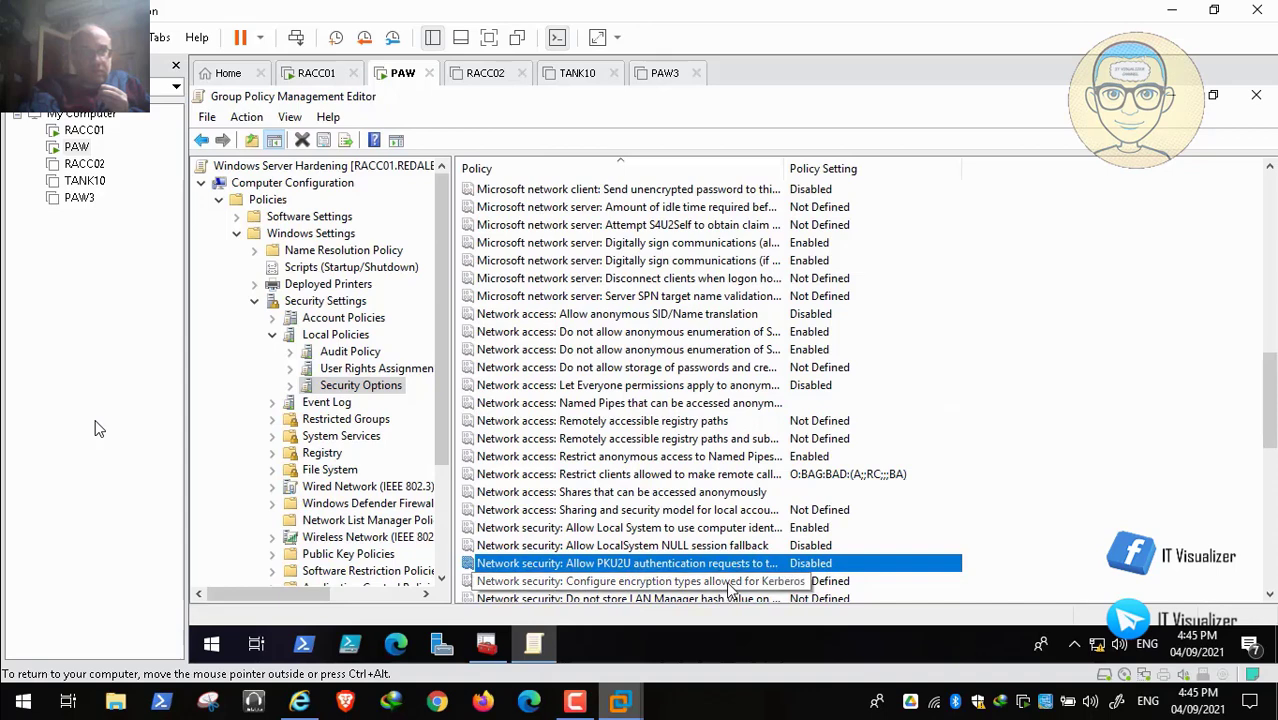
double_click(665, 580)
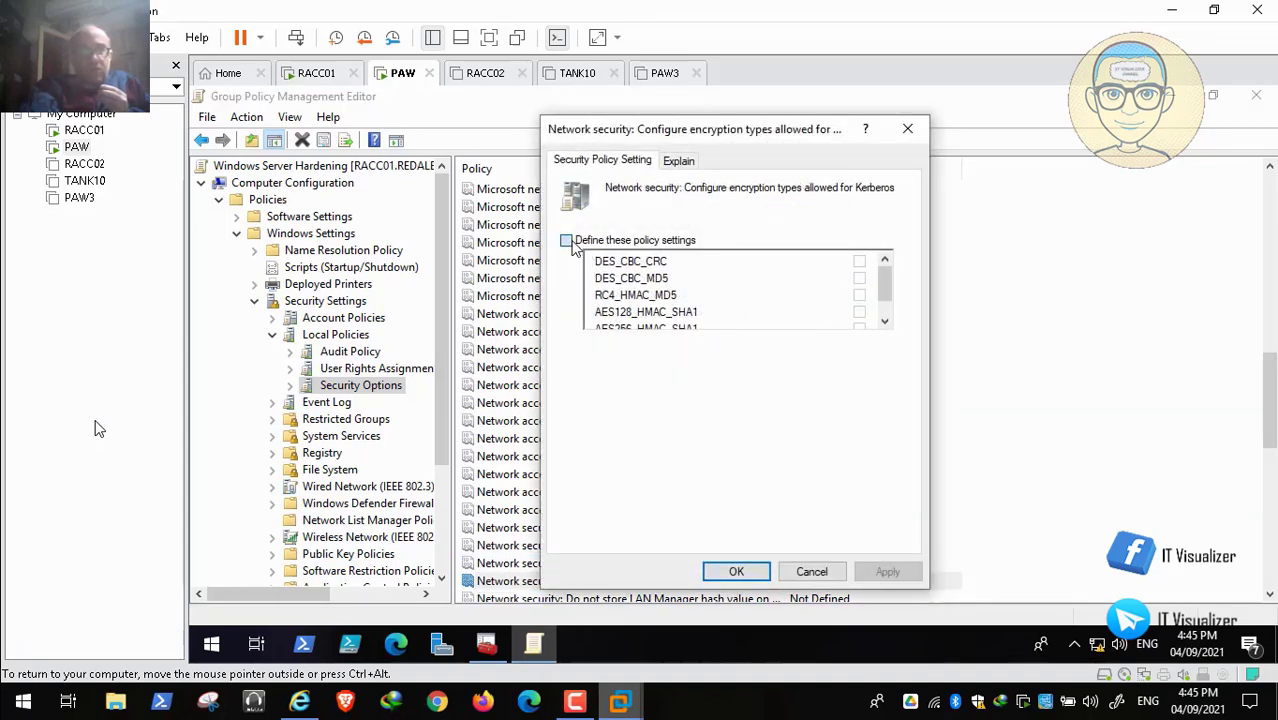
left_click(567, 241)
left_click(885, 321)
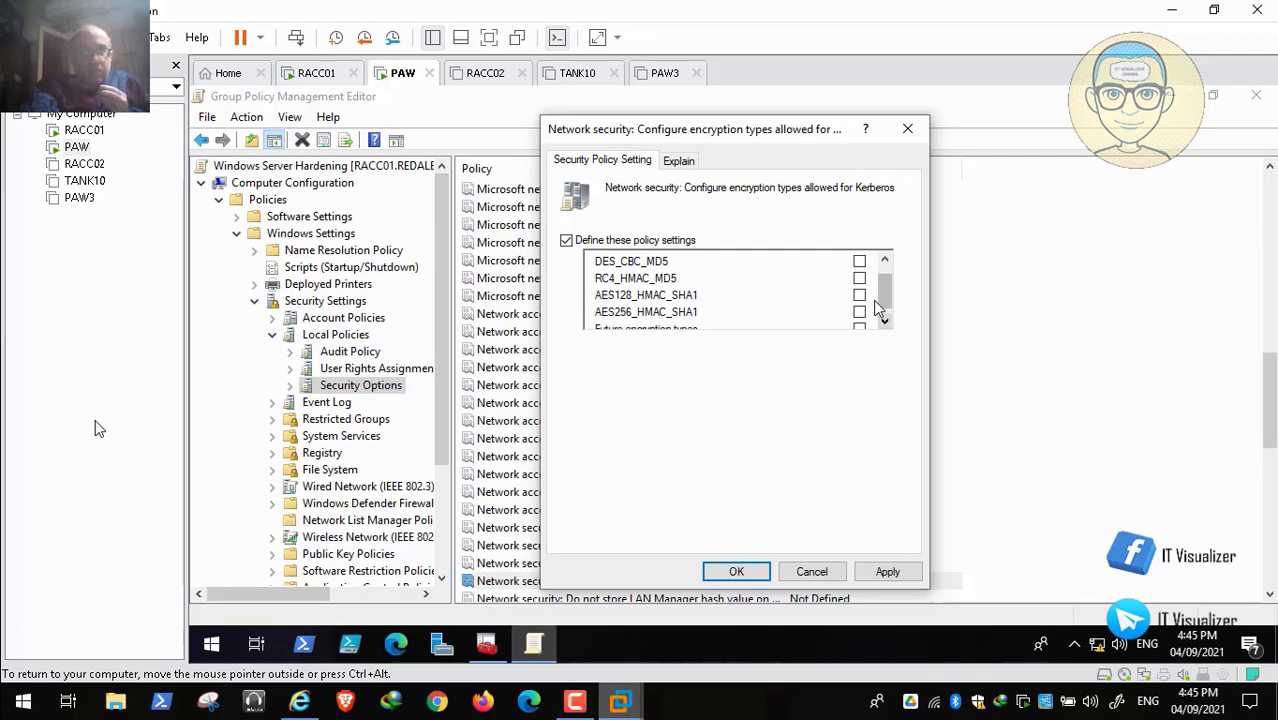
left_click(860, 296)
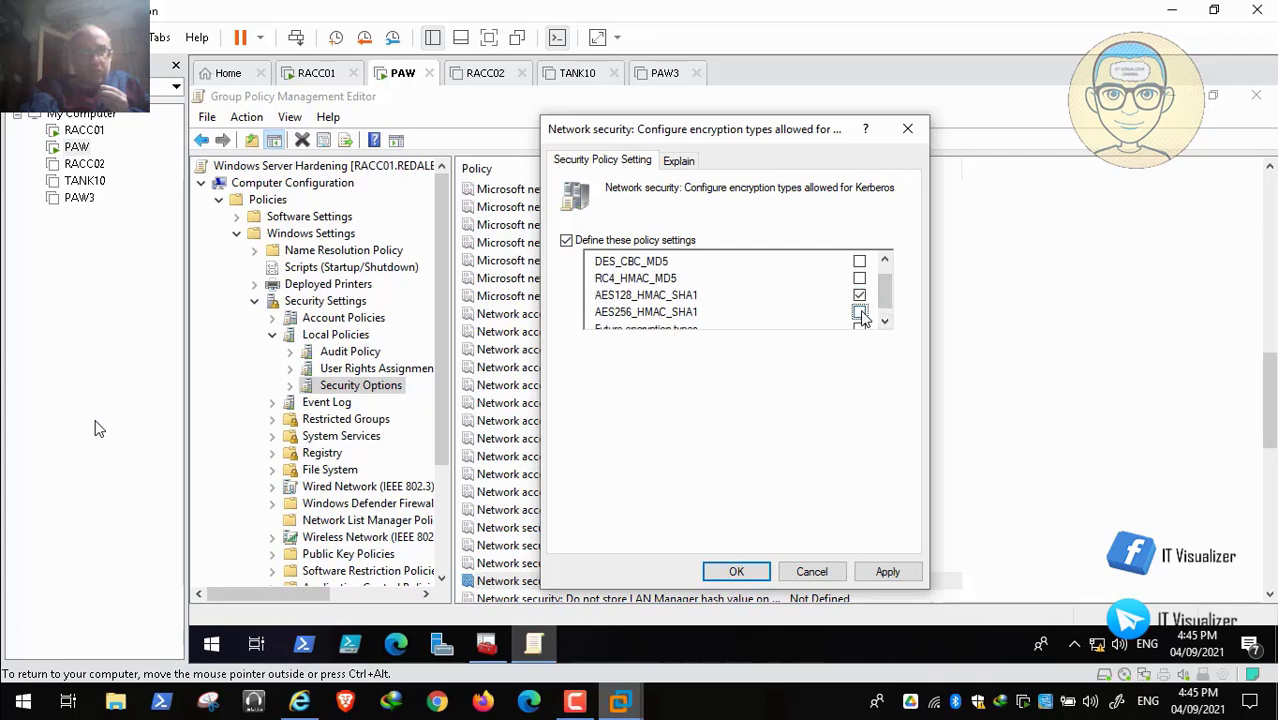
left_click(859, 312)
Check the required Kerberos encryption types in the STIG document, add Future encryption types to the policy, review the selection and apply it.
left_click(300, 703)
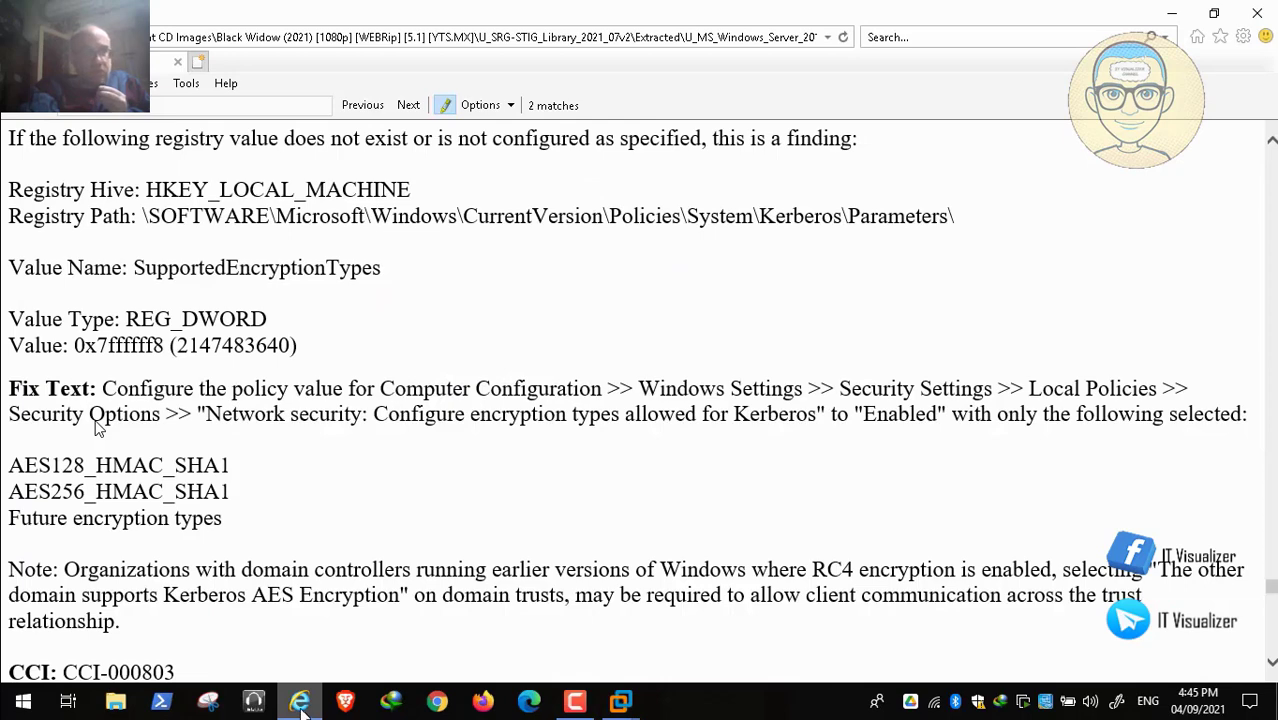
left_click(300, 703)
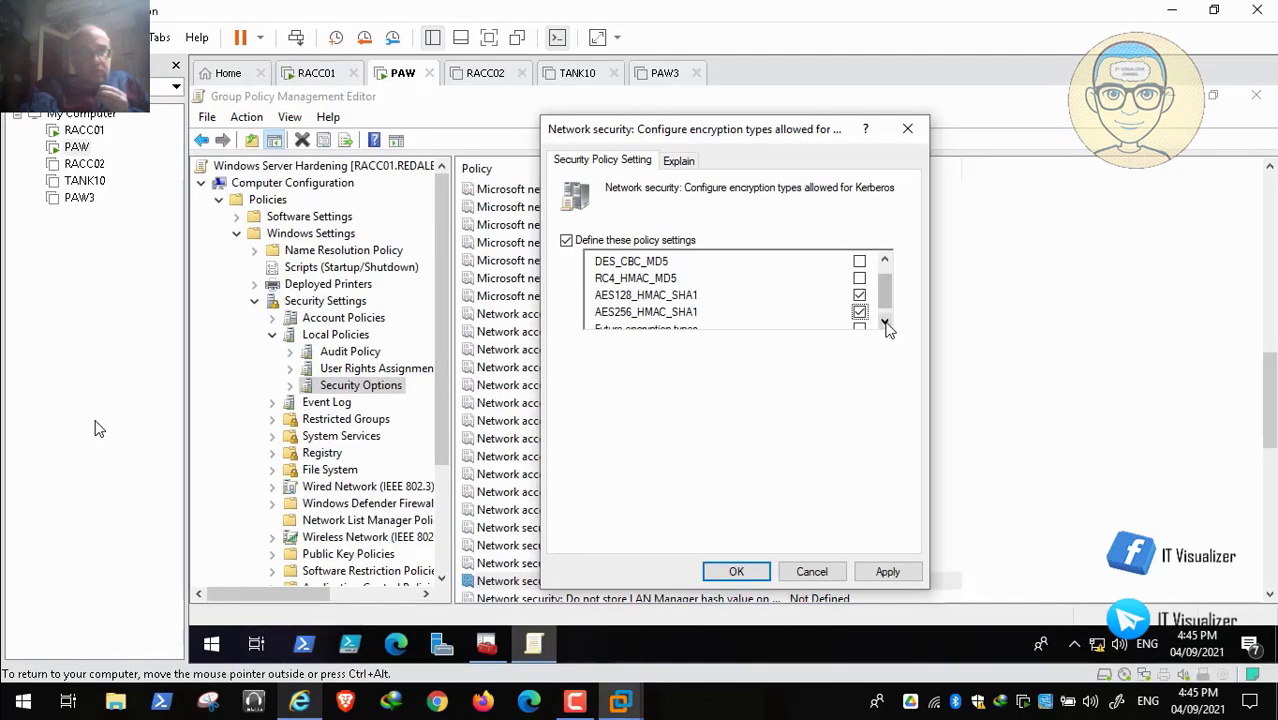
left_click(885, 323)
left_click(859, 318)
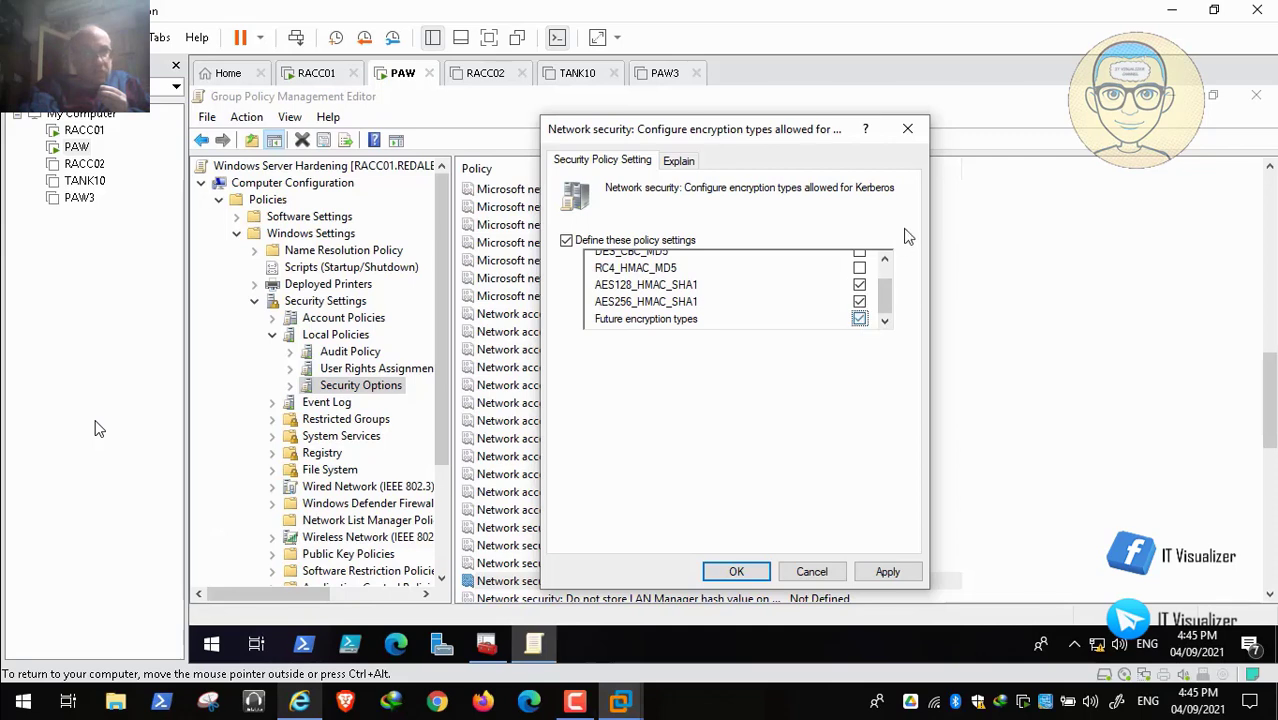
left_click(885, 262)
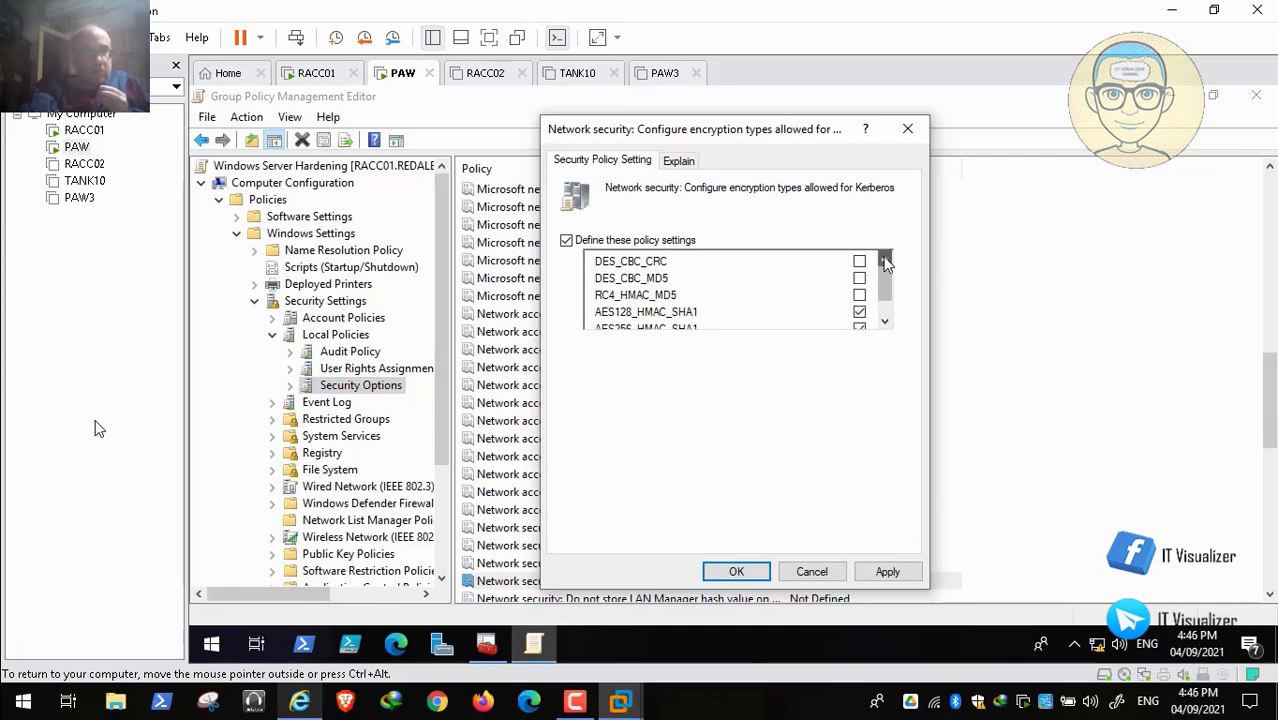
left_click(886, 322)
left_click(886, 322)
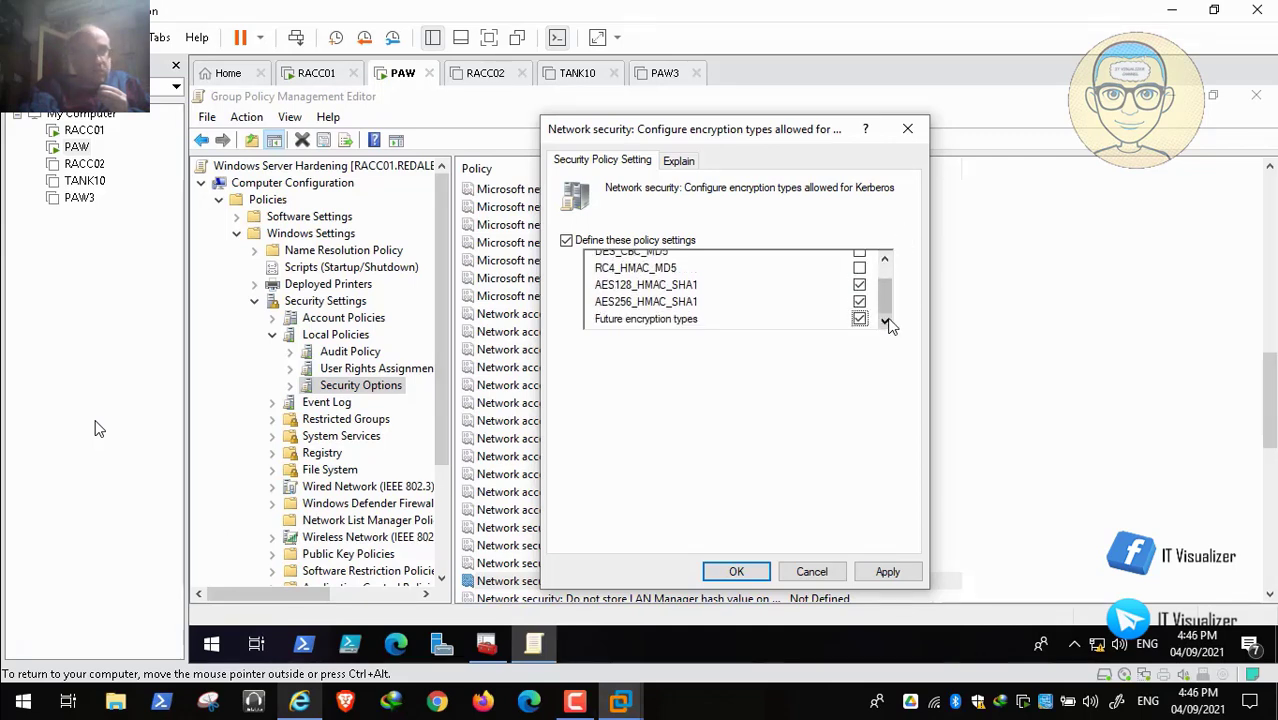
left_click(887, 571)
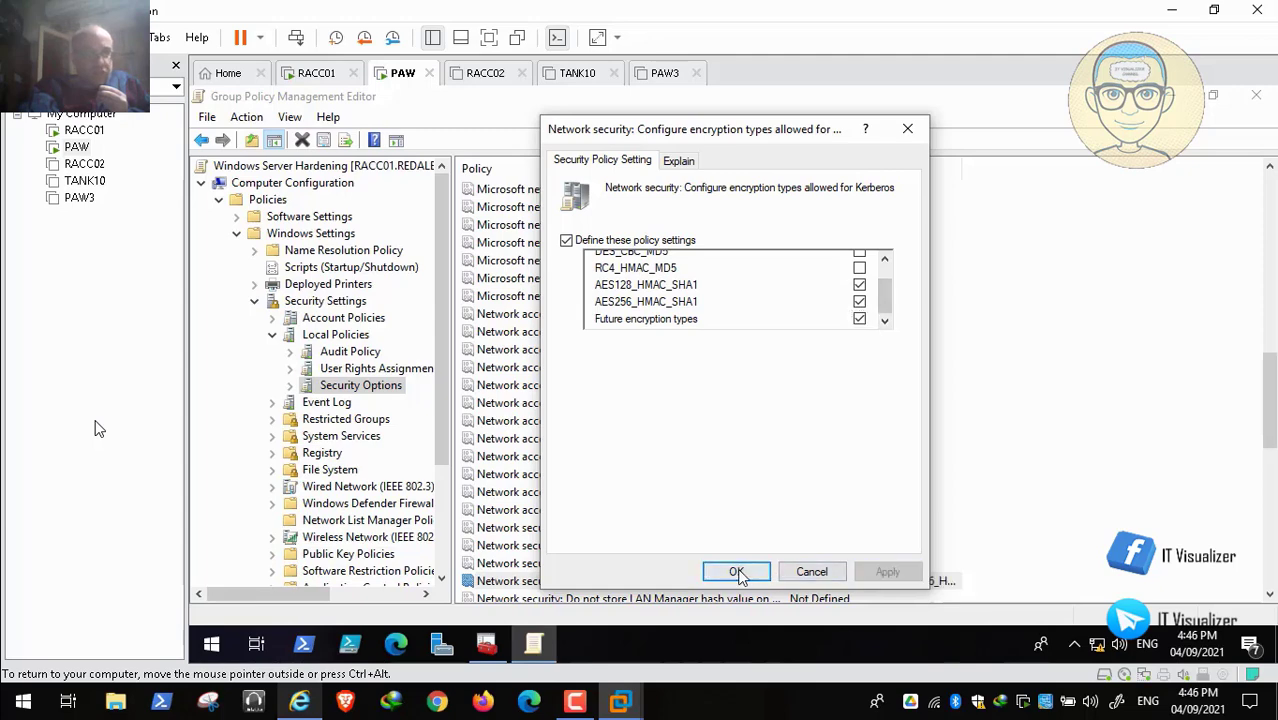
left_click(737, 572)
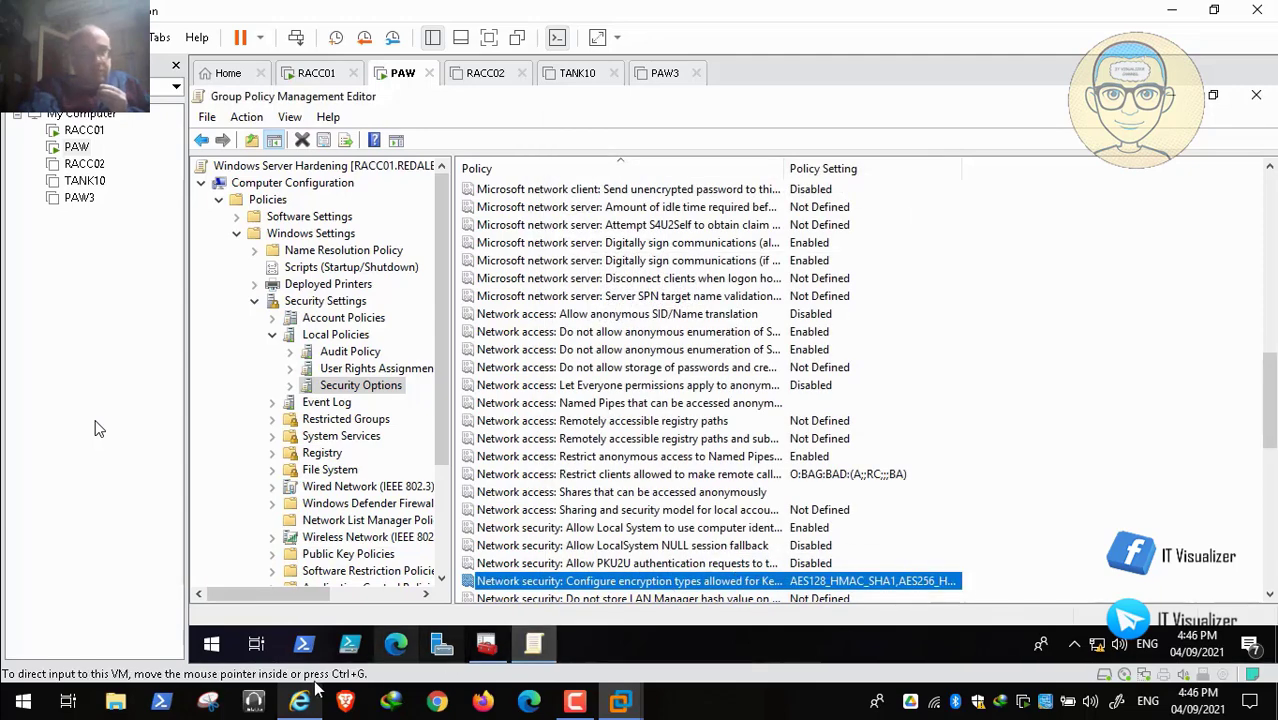
Switch back to the STIG document and reread the WN19-SO-000290 note on RC4 encryption and AES support on domain trusts.
left_click(302, 701)
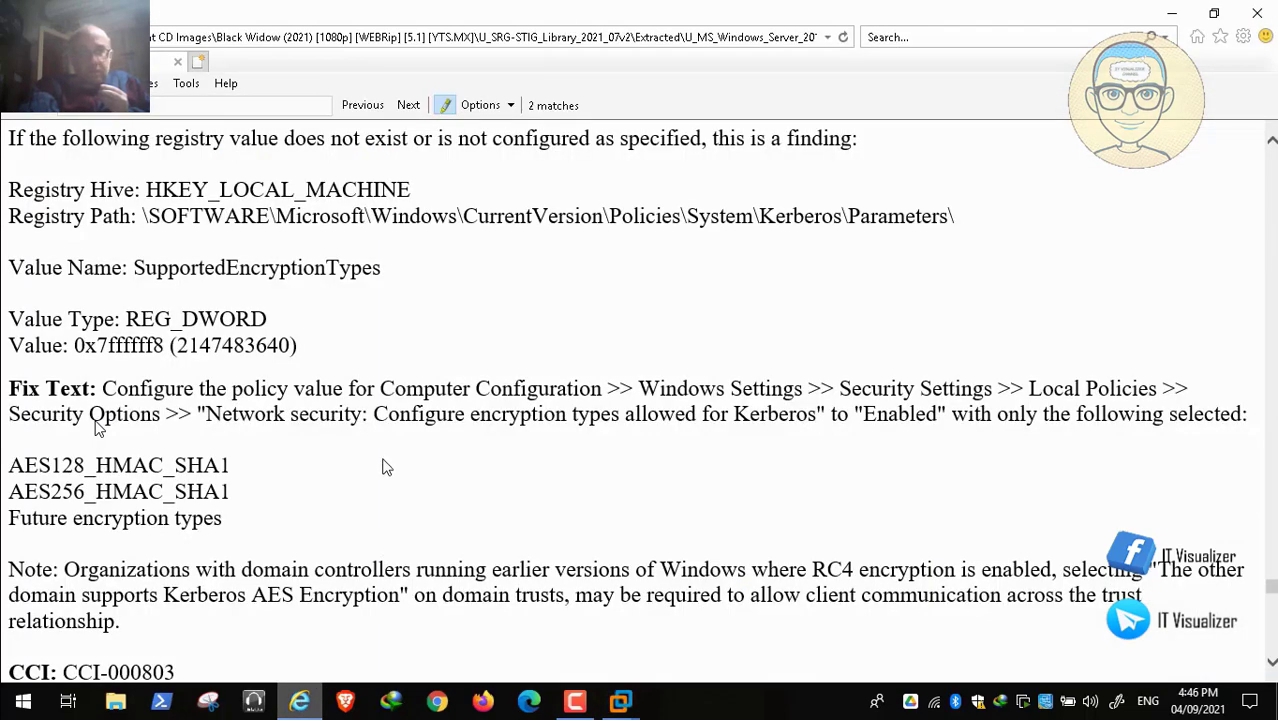
scroll(387, 467, "down", 5)
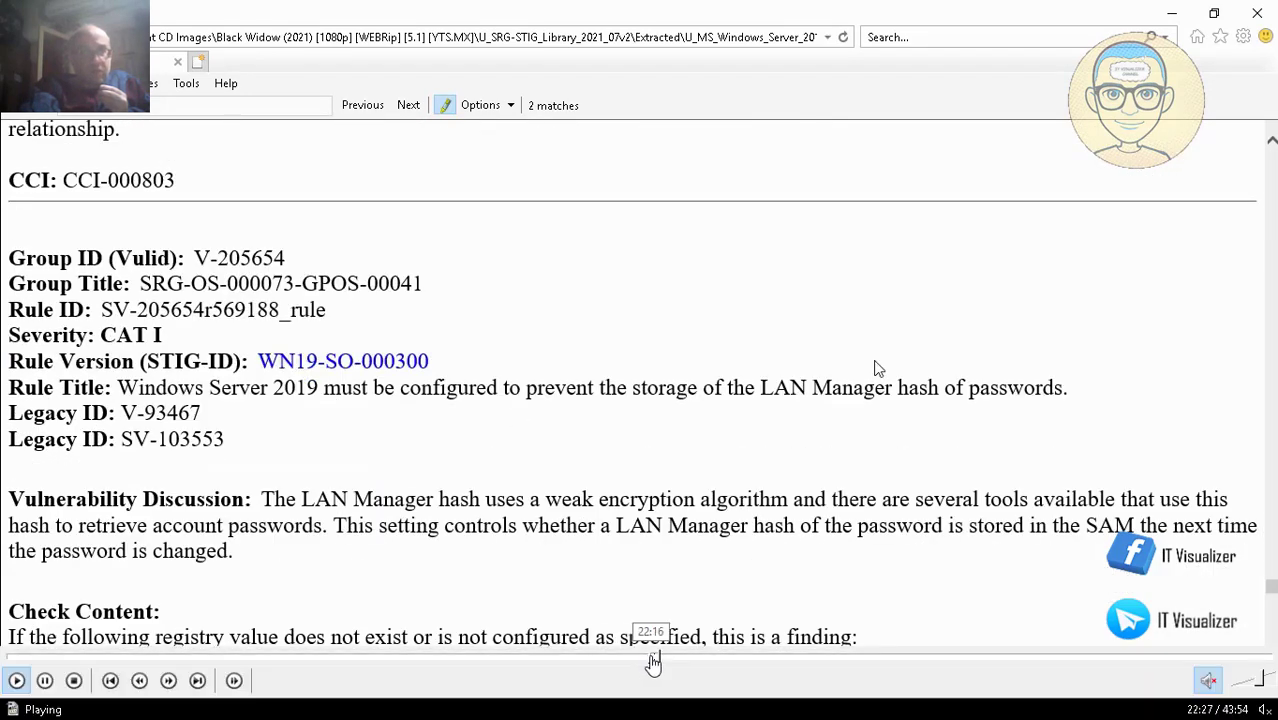
left_click(652, 660)
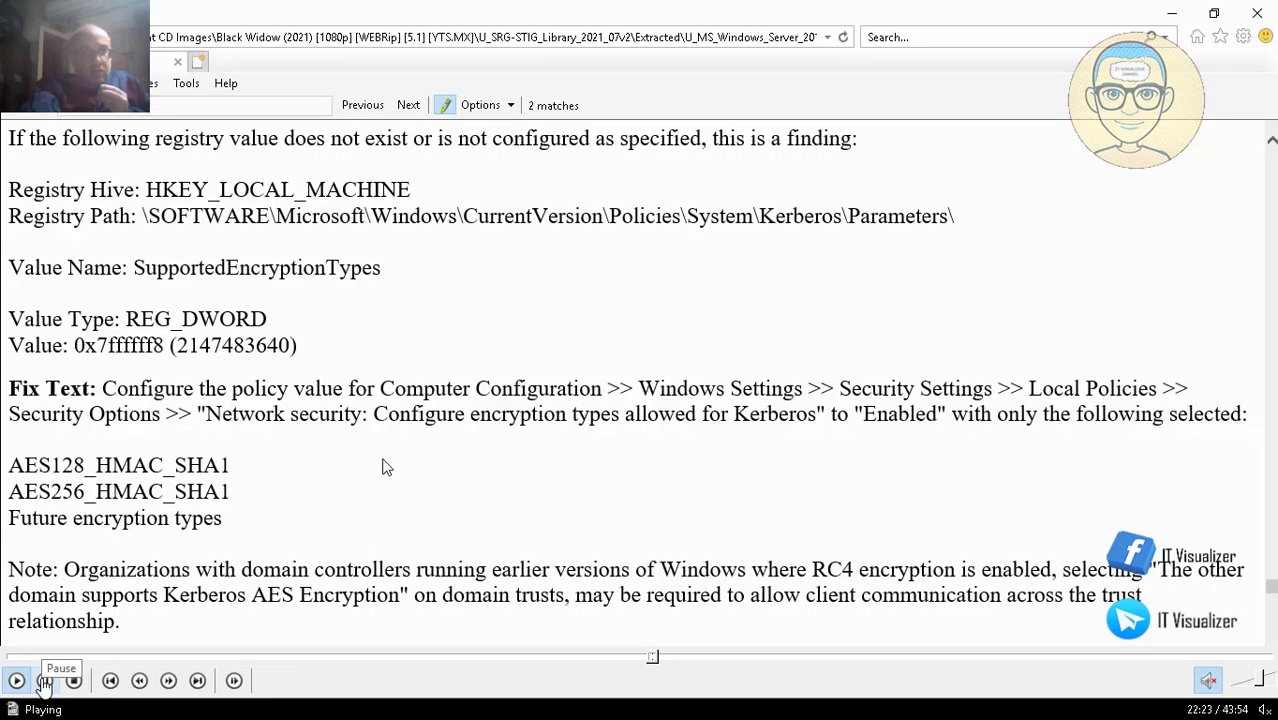
left_click(44, 681)
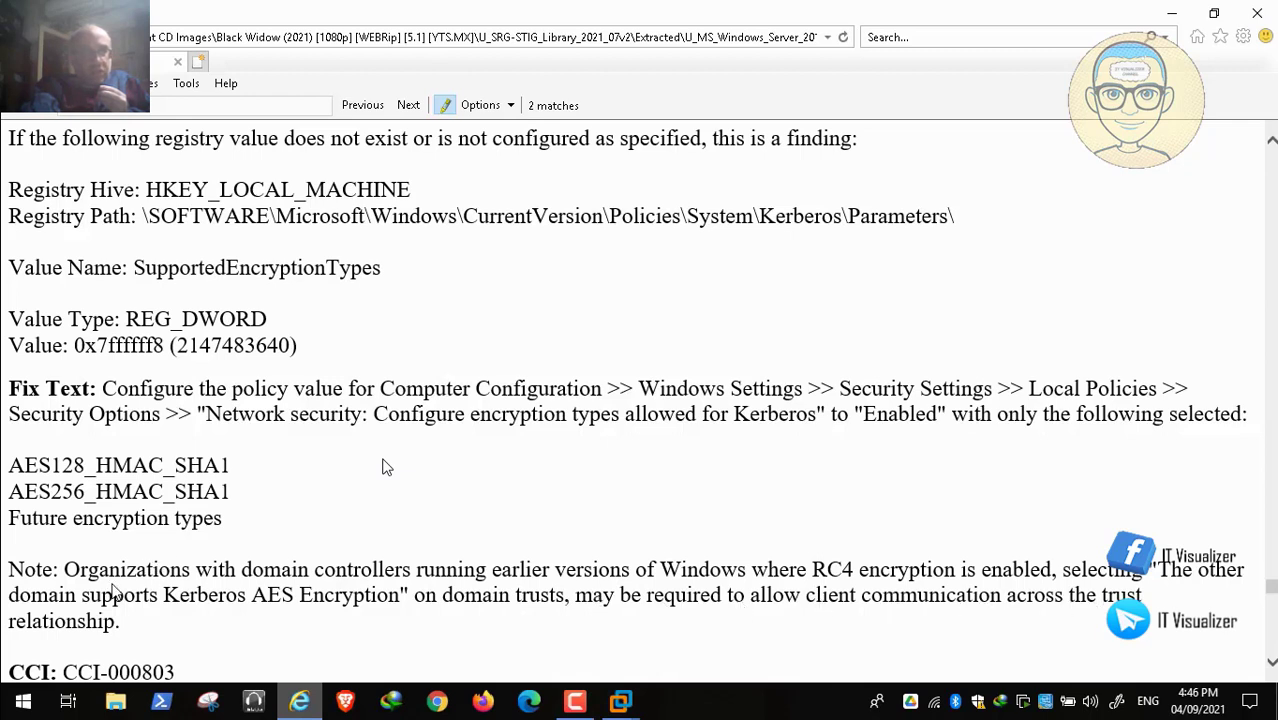
mouse_move(28, 702)
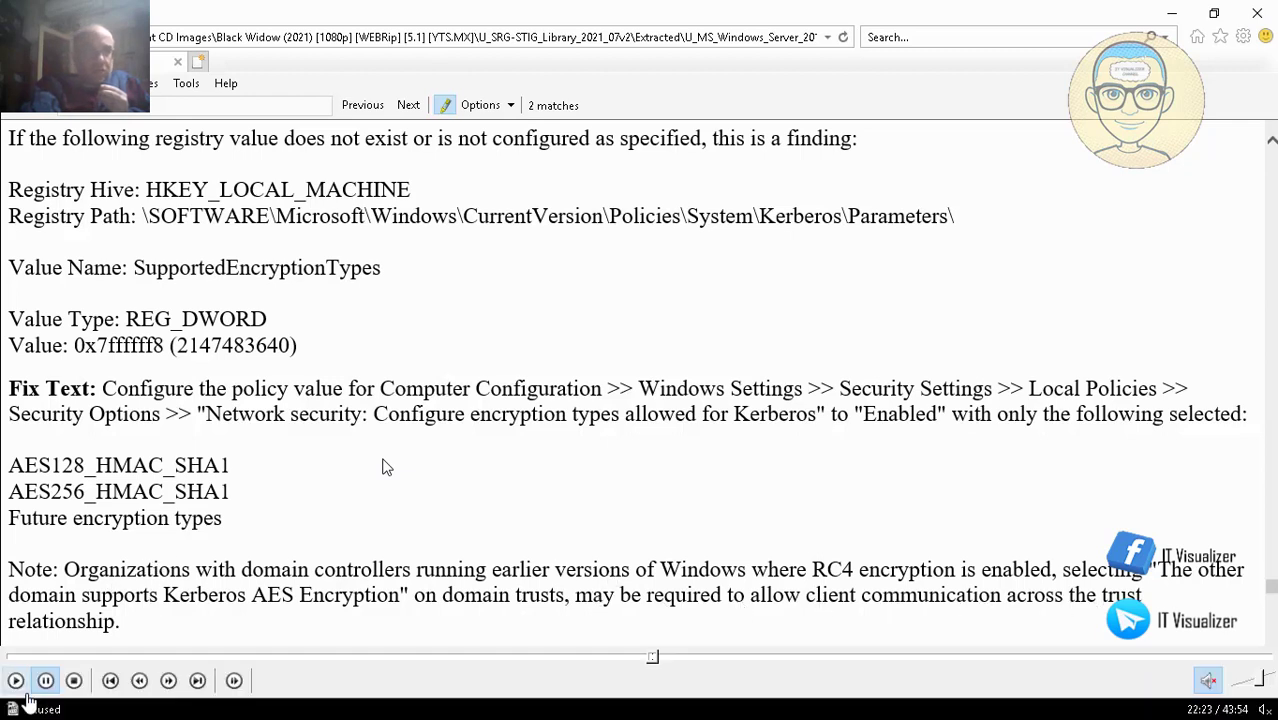
left_click(15, 680)
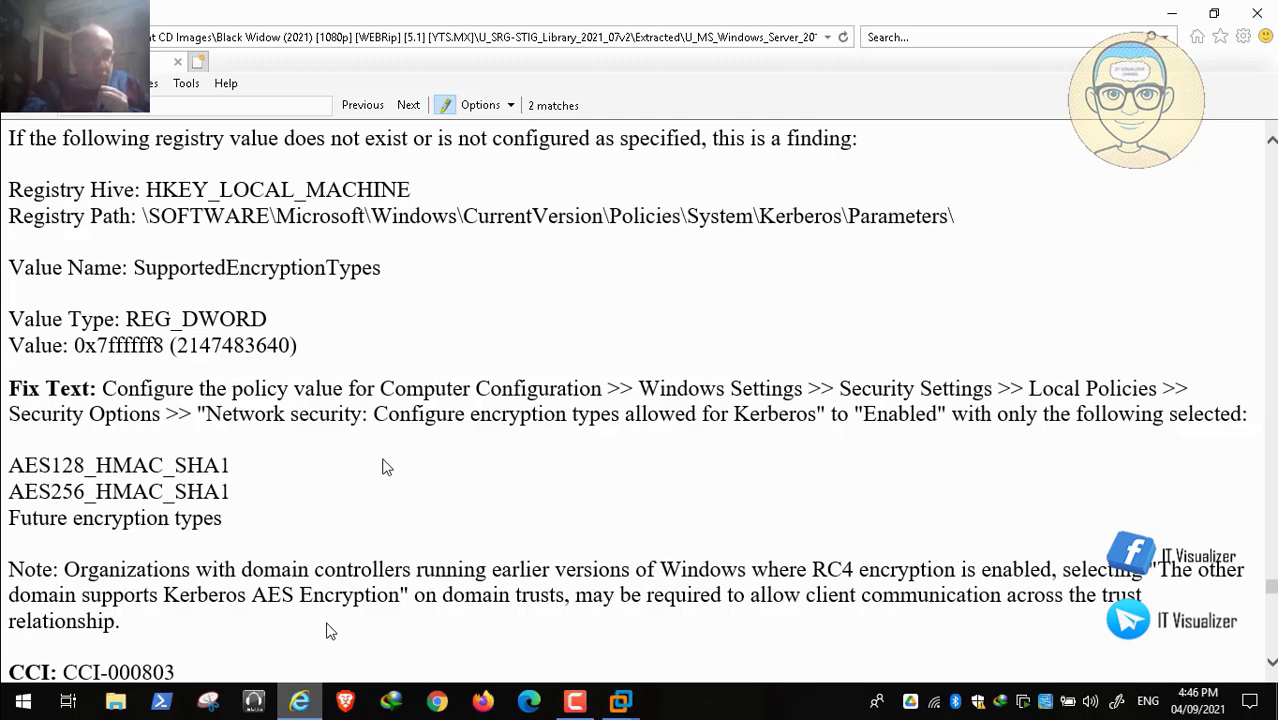
key("space")
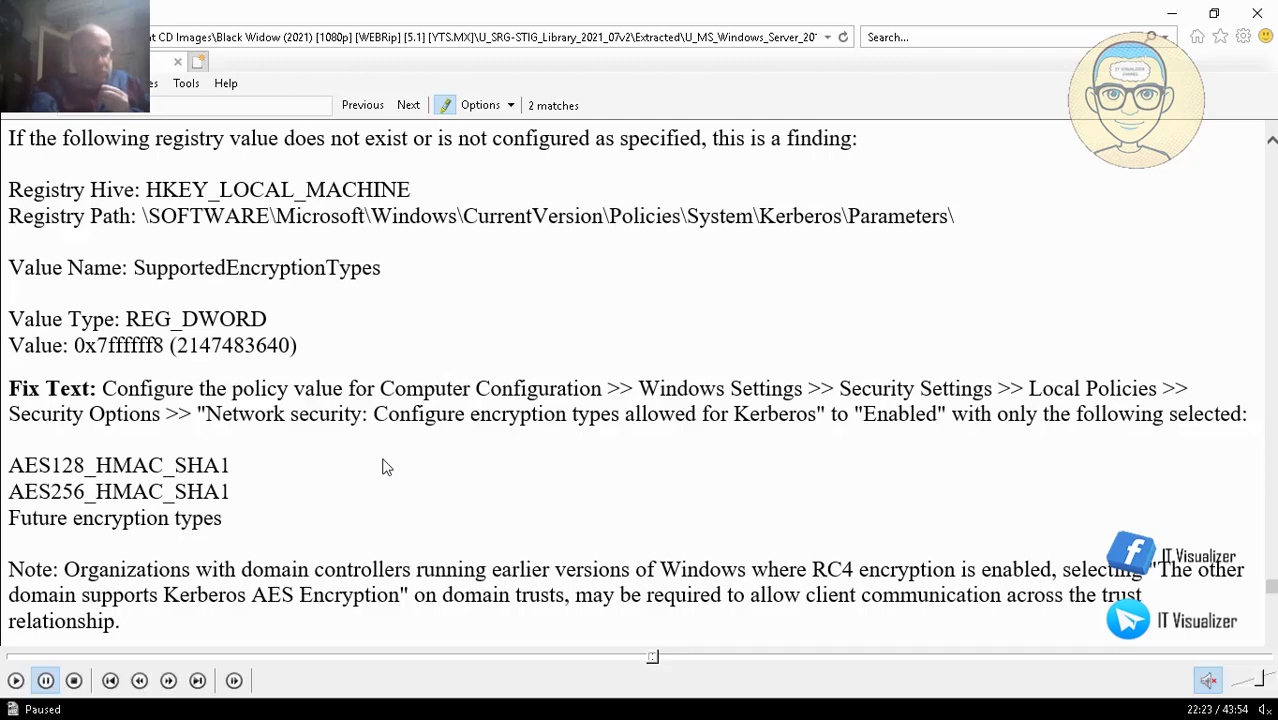
Read STIG rule WN19-SO-000300 on preventing storage of the LAN Manager hash of passwords, through to its fix text.
left_click(15, 683)
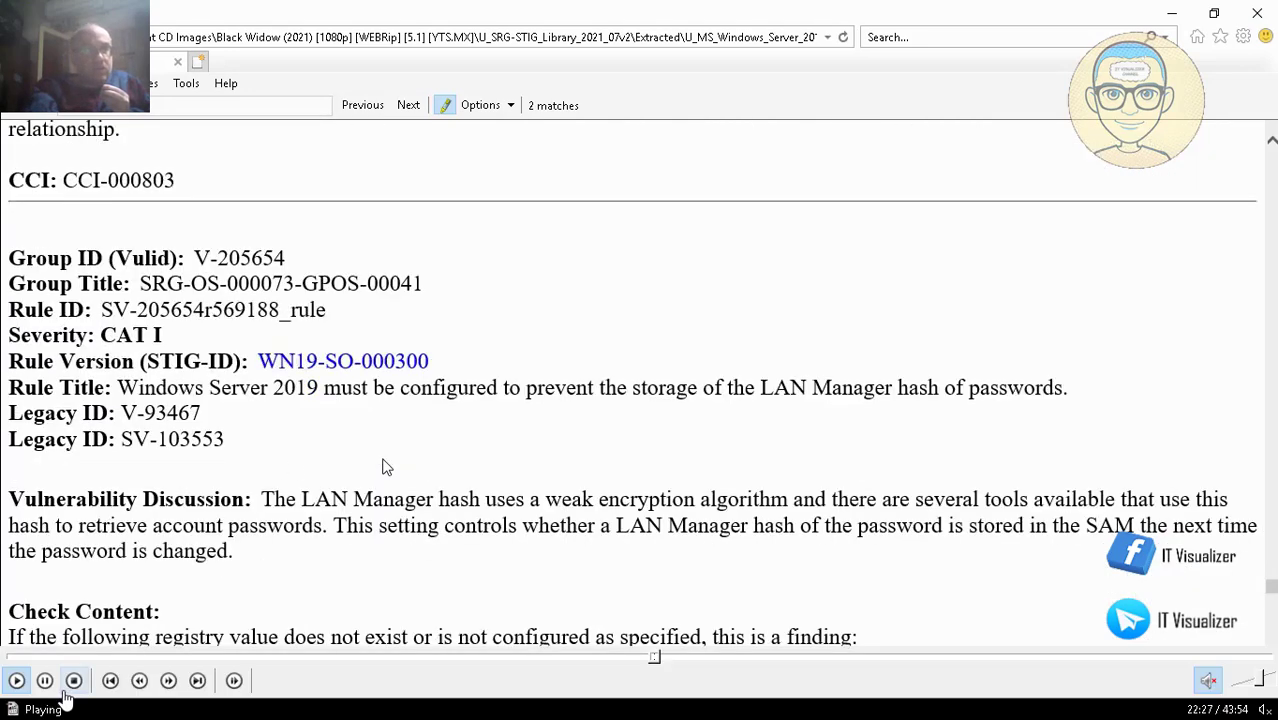
left_click(46, 681)
left_click(46, 681)
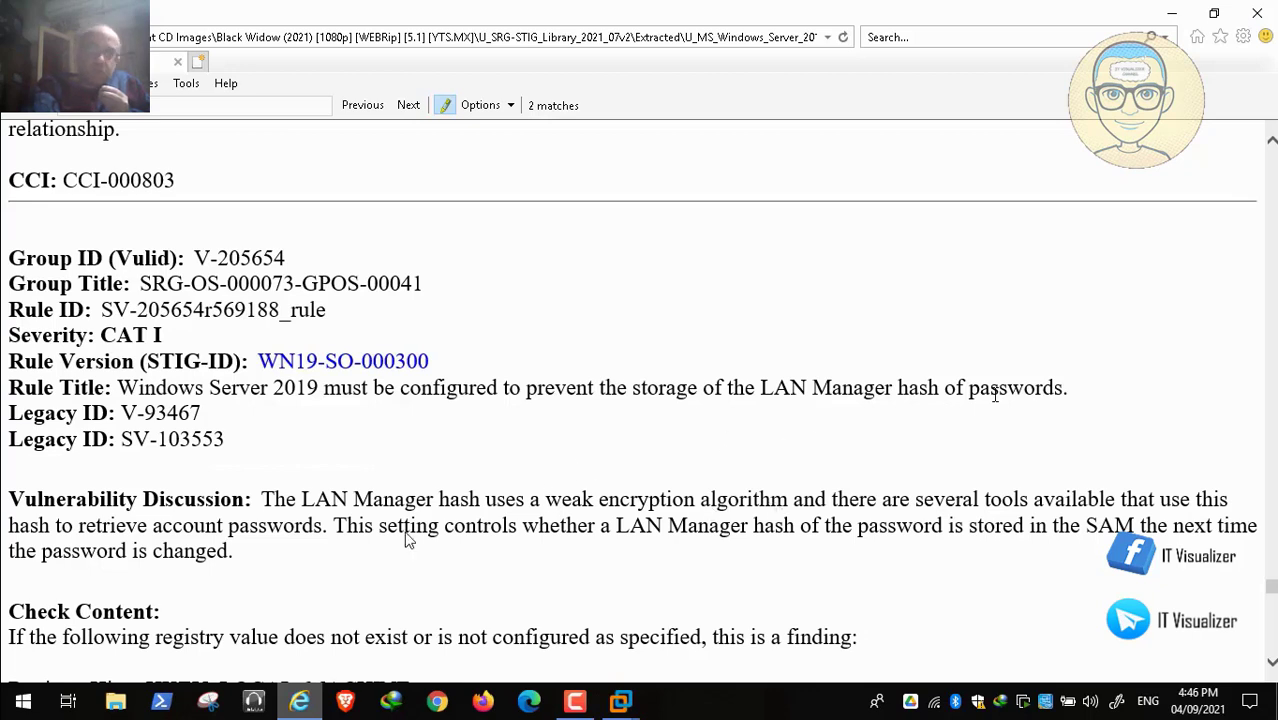
left_click(15, 681)
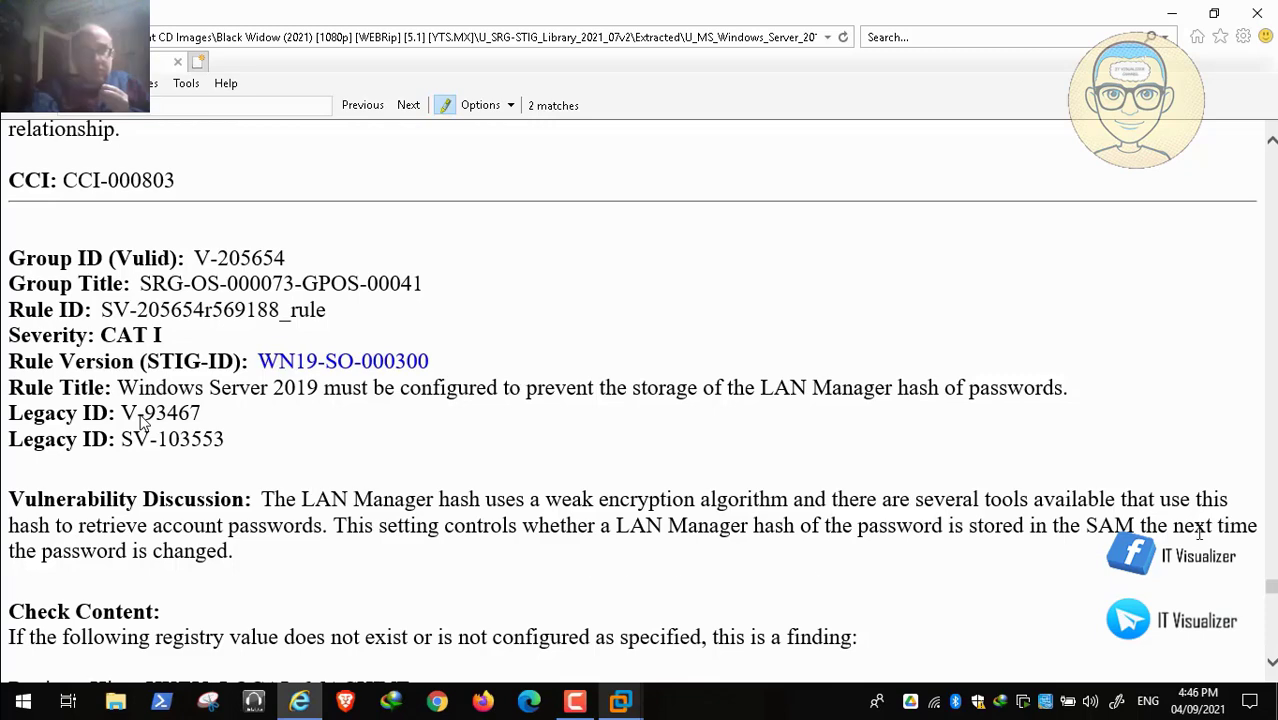
scroll(963, 567, "down", 5)
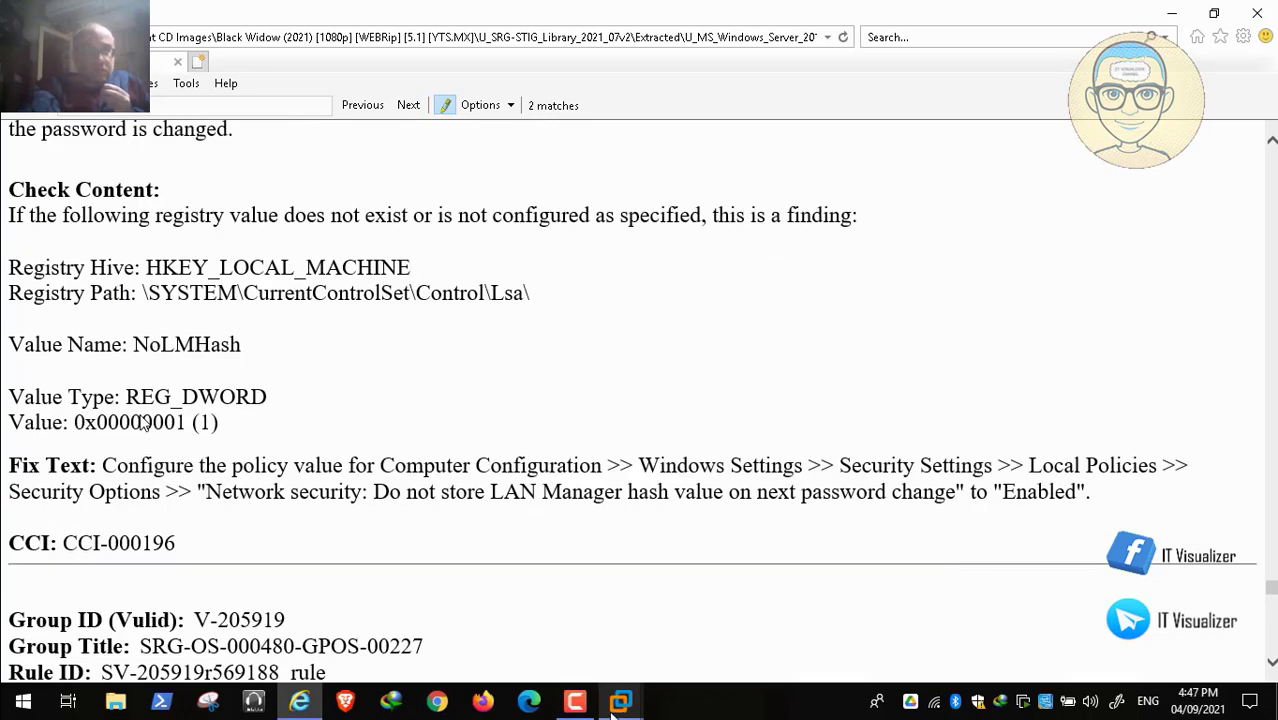
On the PAW machine, define "Network security: Do not store LAN Manager hash value on next password change" as Enabled, and return to the STIG document.
mouse_move(620, 703)
left_click(558, 594)
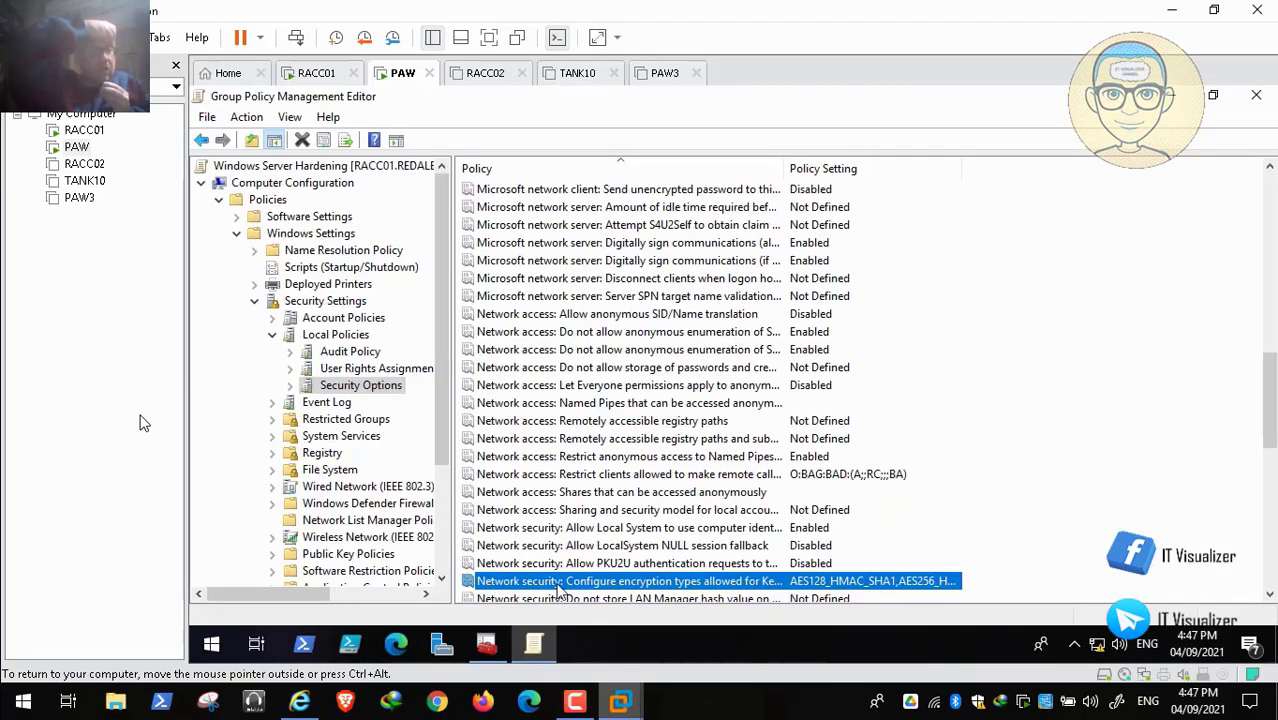
double_click(560, 597)
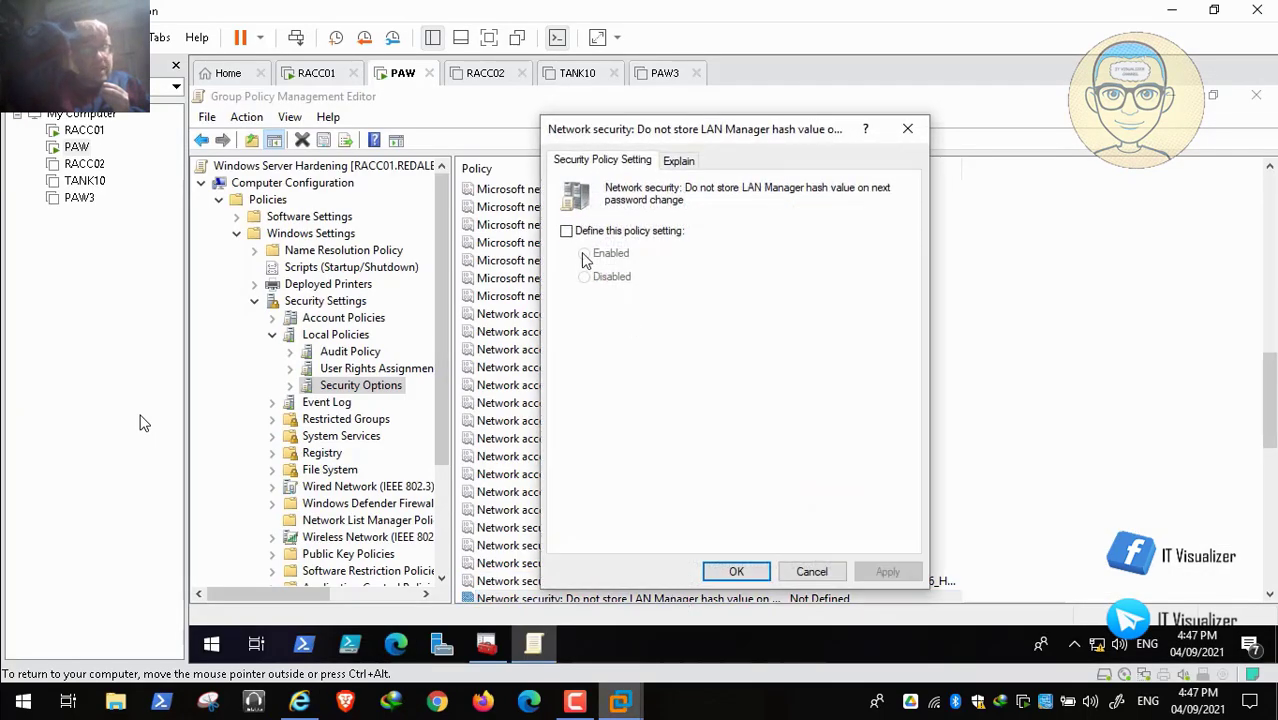
left_click(566, 231)
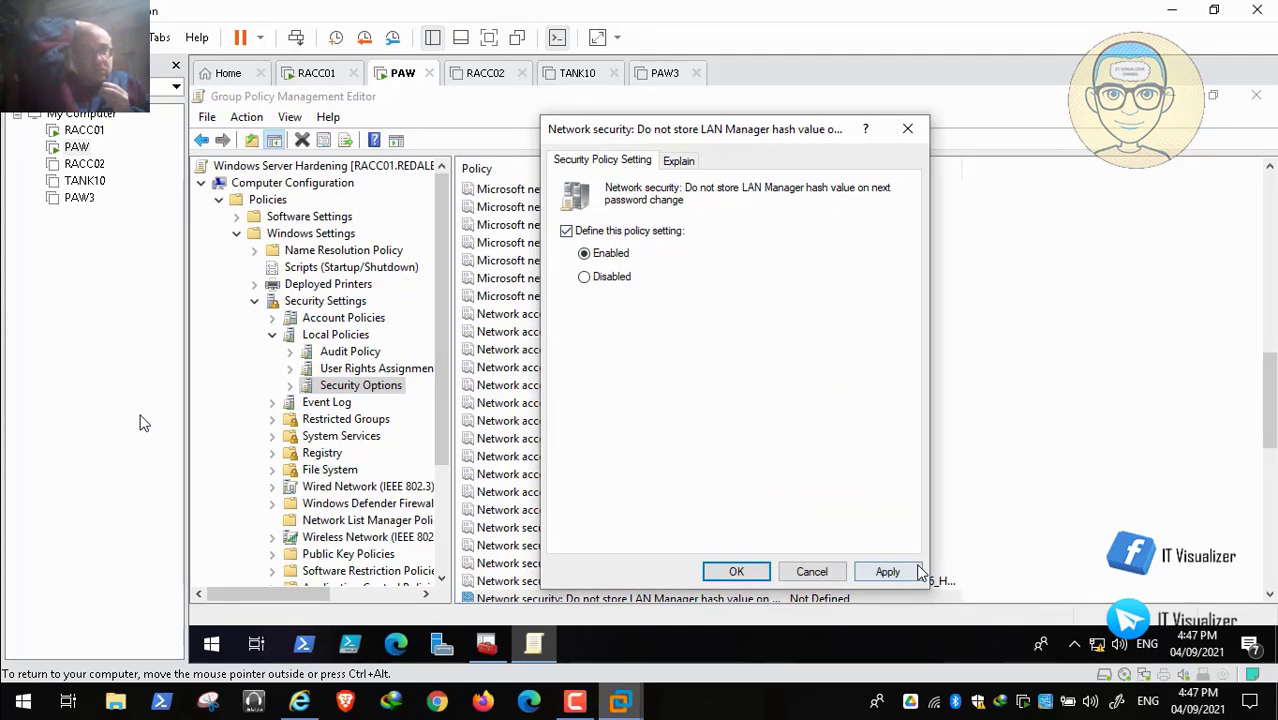
left_click(887, 572)
left_click(736, 571)
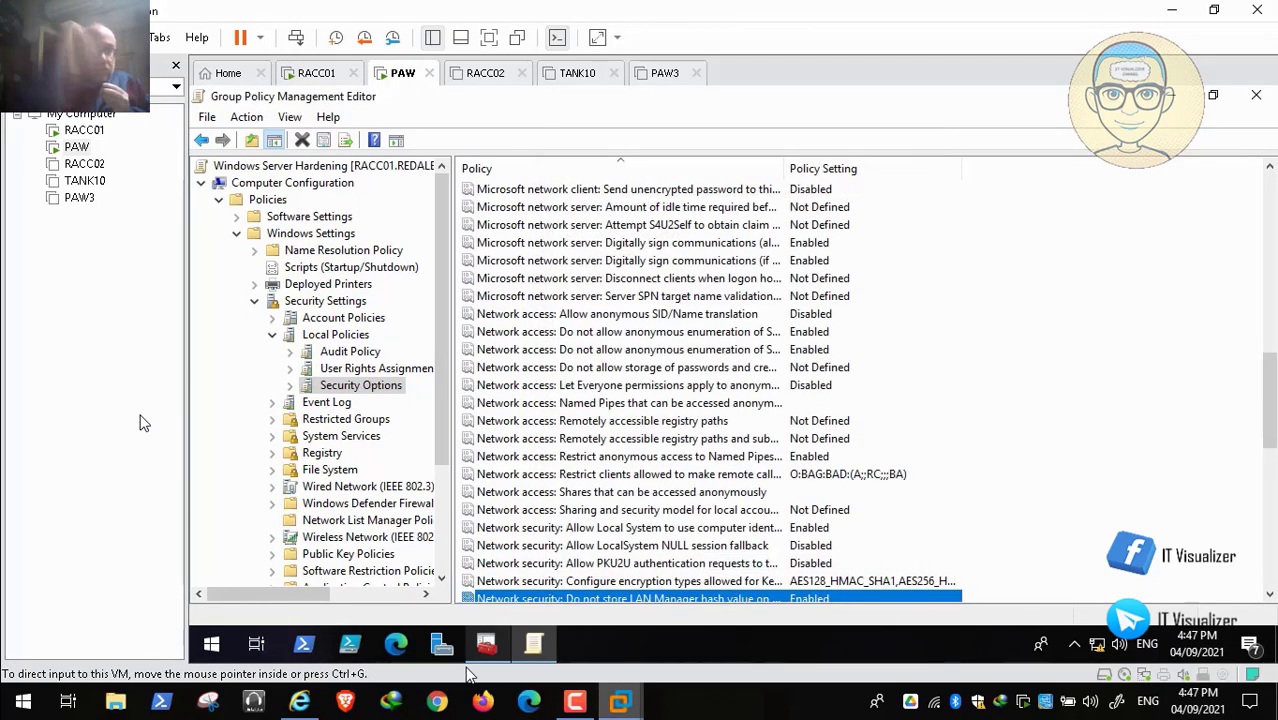
left_click(299, 701)
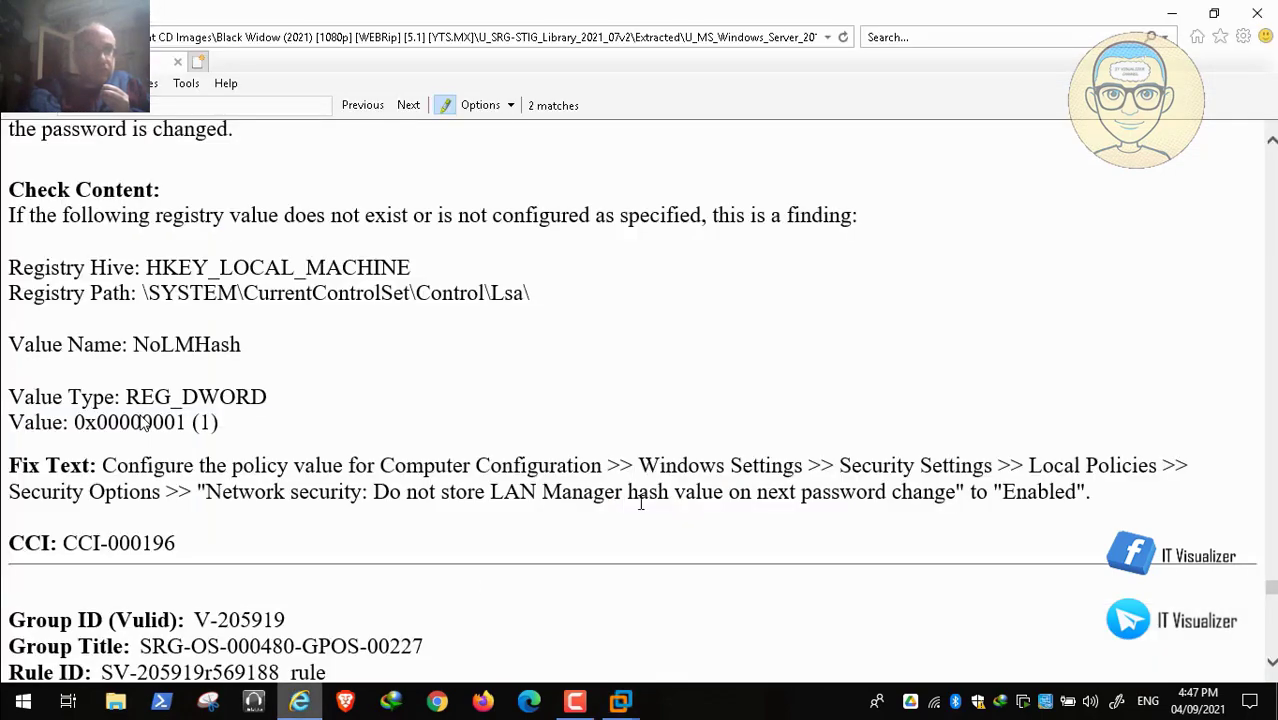
Bring up STIG rule WN19-SO-000310 on the LAN Manager authentication level, and search Google in Brave for "windows lan manager".
scroll(595, 502, "down", 7)
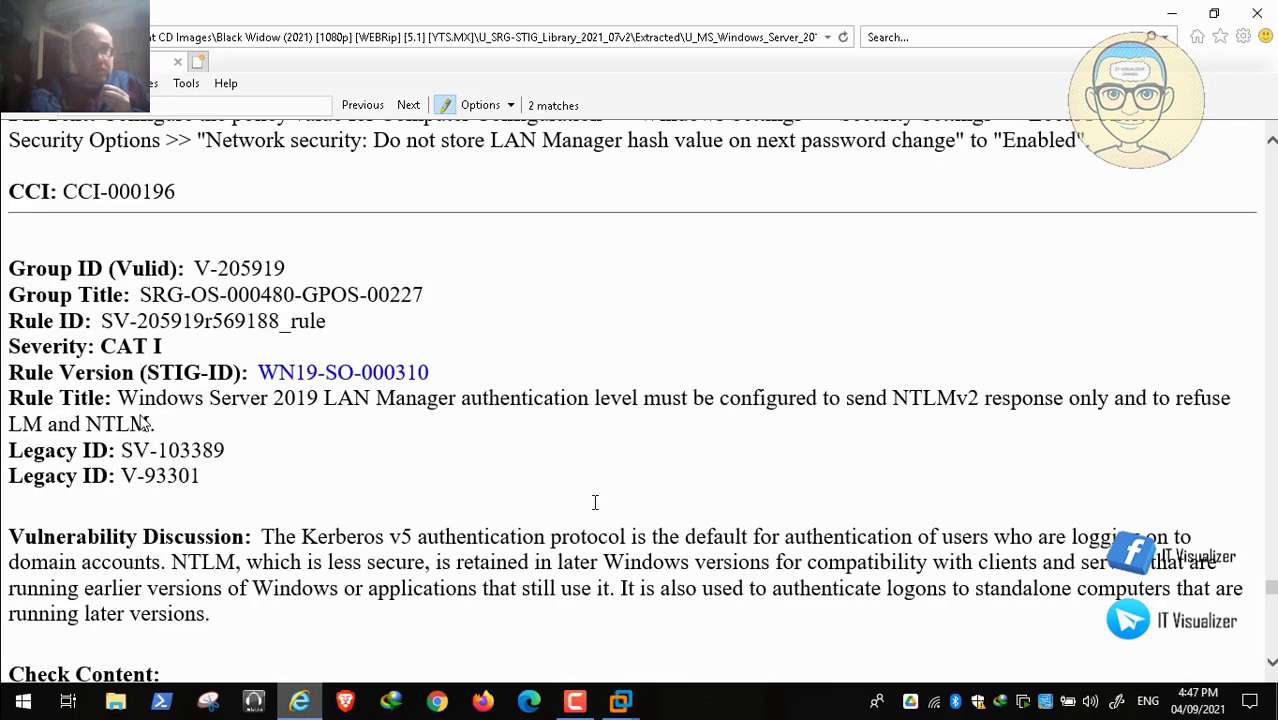
mouse_move(14, 696)
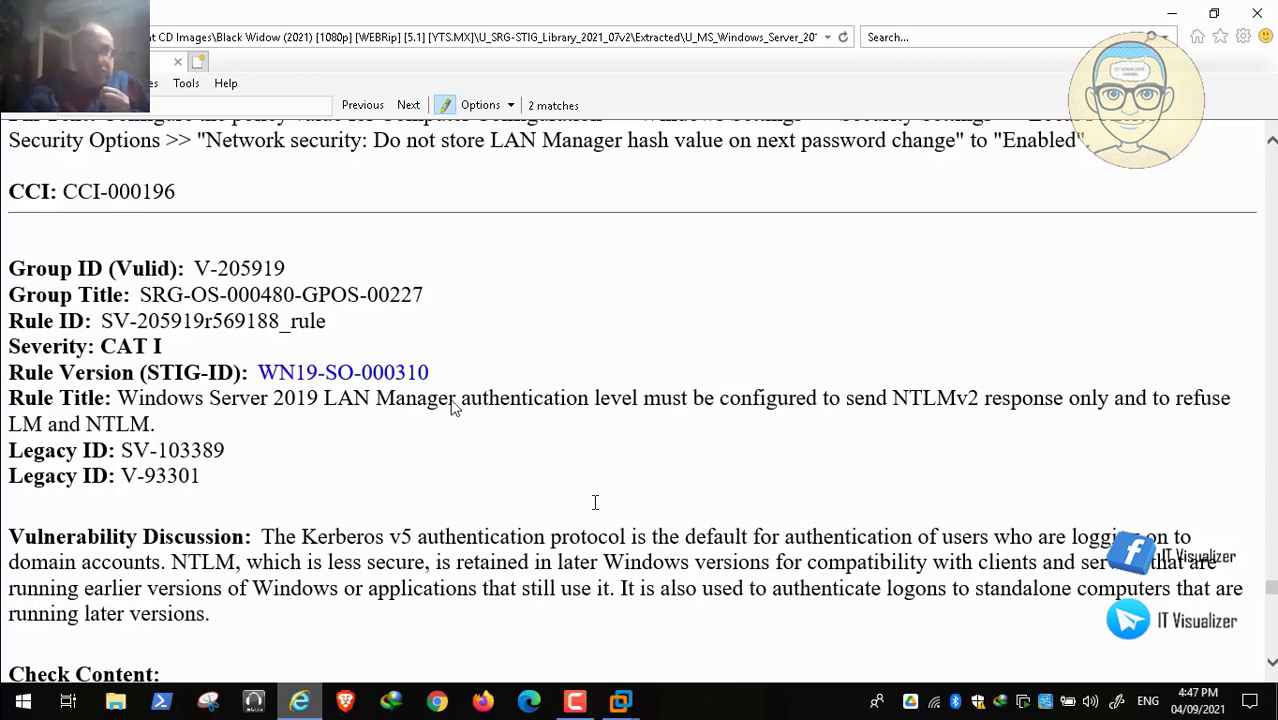
double_click(382, 361)
left_click(351, 705)
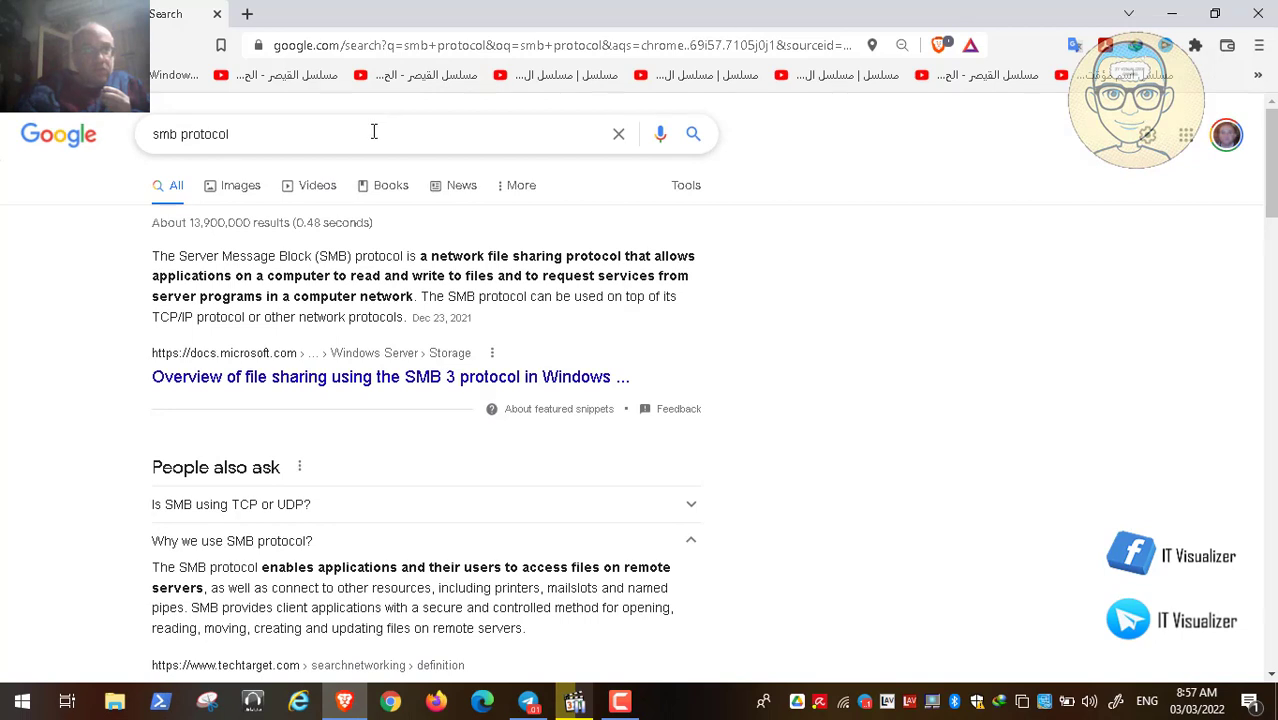
left_click(373, 131)
key("ctrl+a")
key("BackSpace")
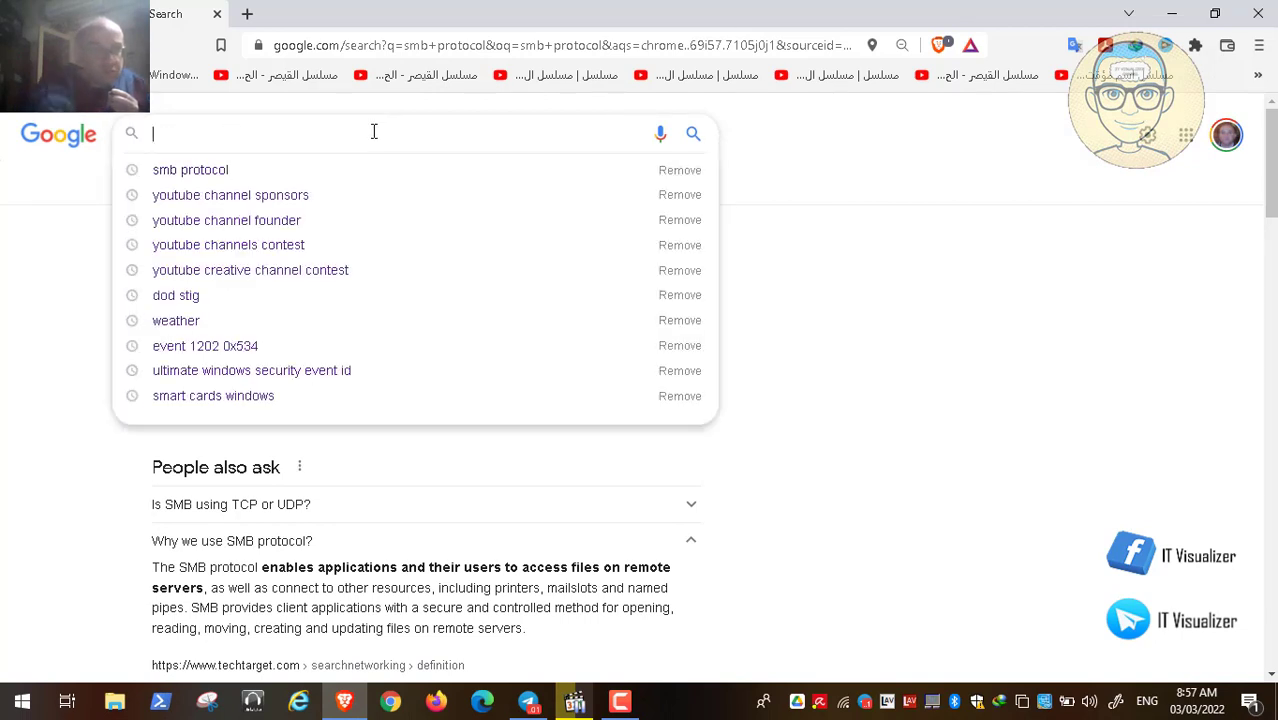
type("windo")
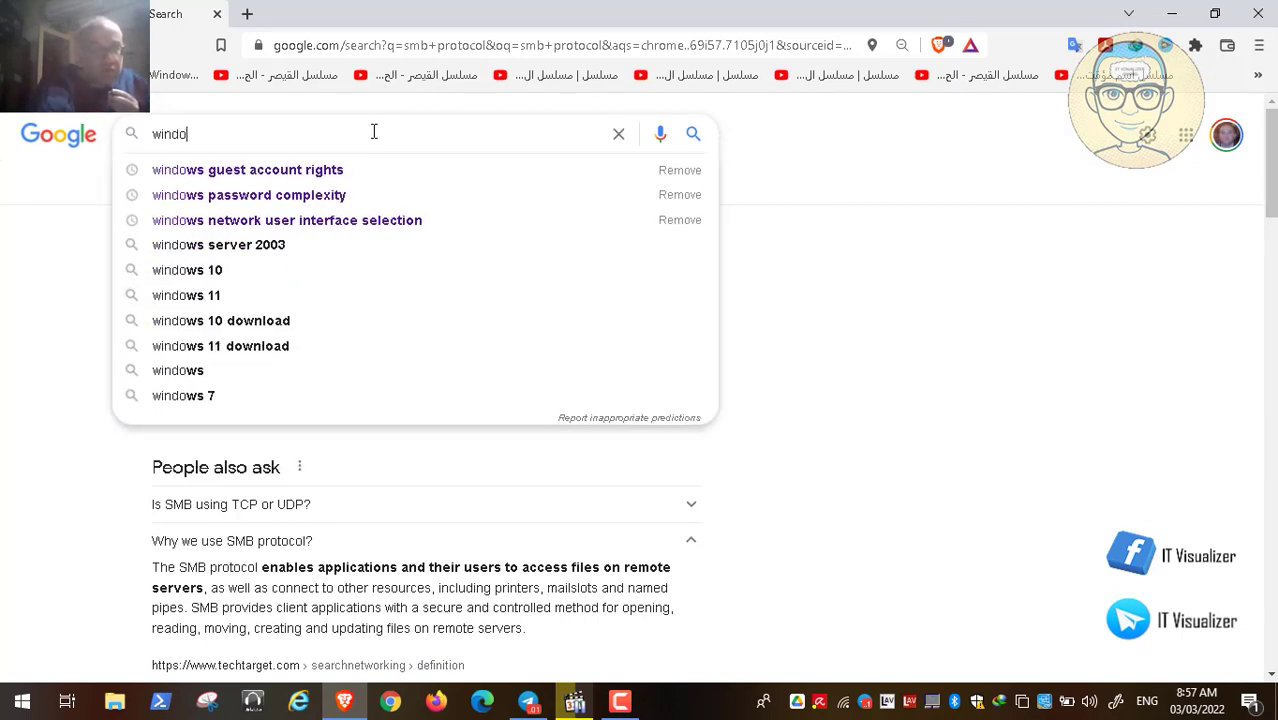
type("ws la")
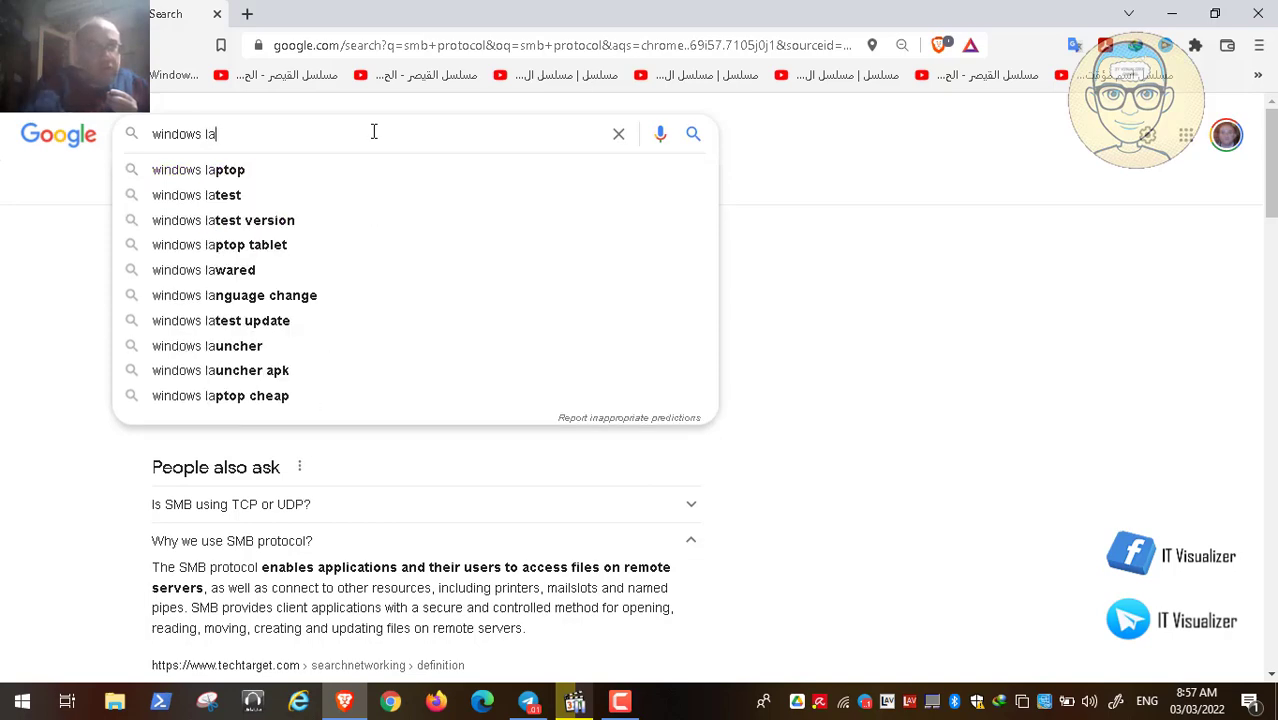
type("n m")
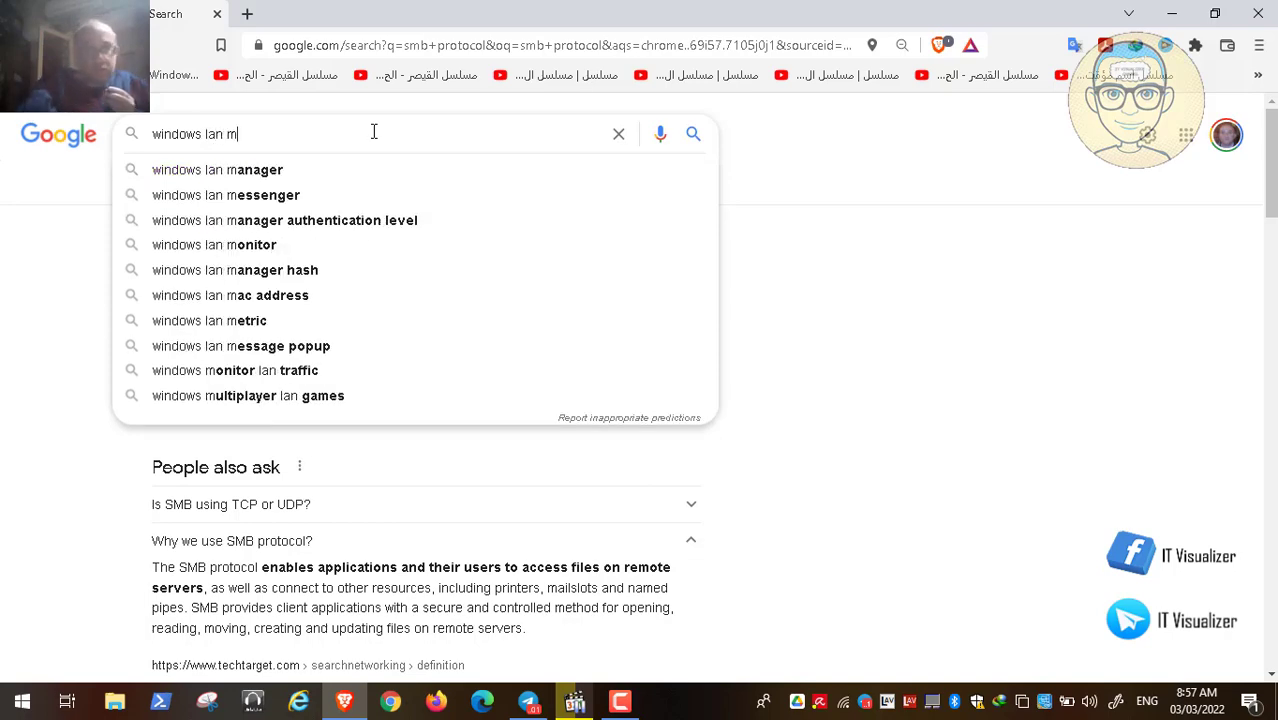
key("Down")
key("Return")
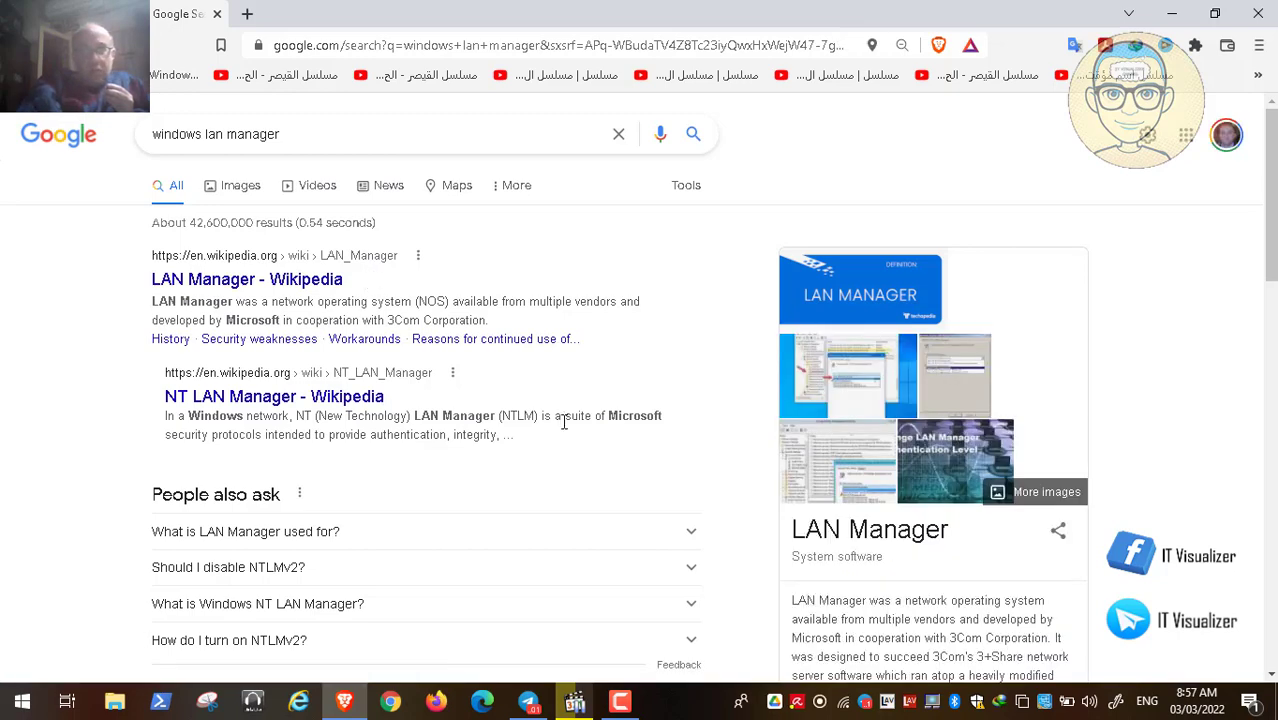
Look over the search results, open the Wikipedia article on NT LAN Manager and follow its link to the LAN Manager article.
scroll(985, 505, "down", 1)
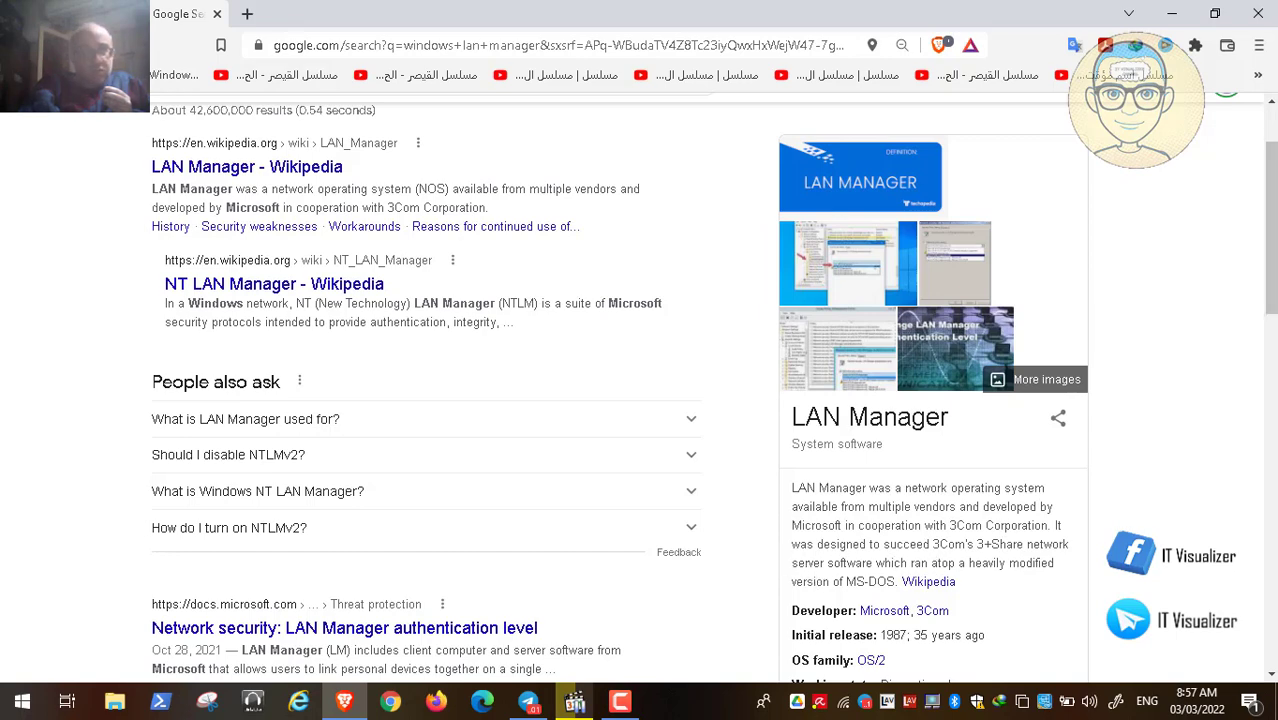
scroll(1273, 137, "up", 2)
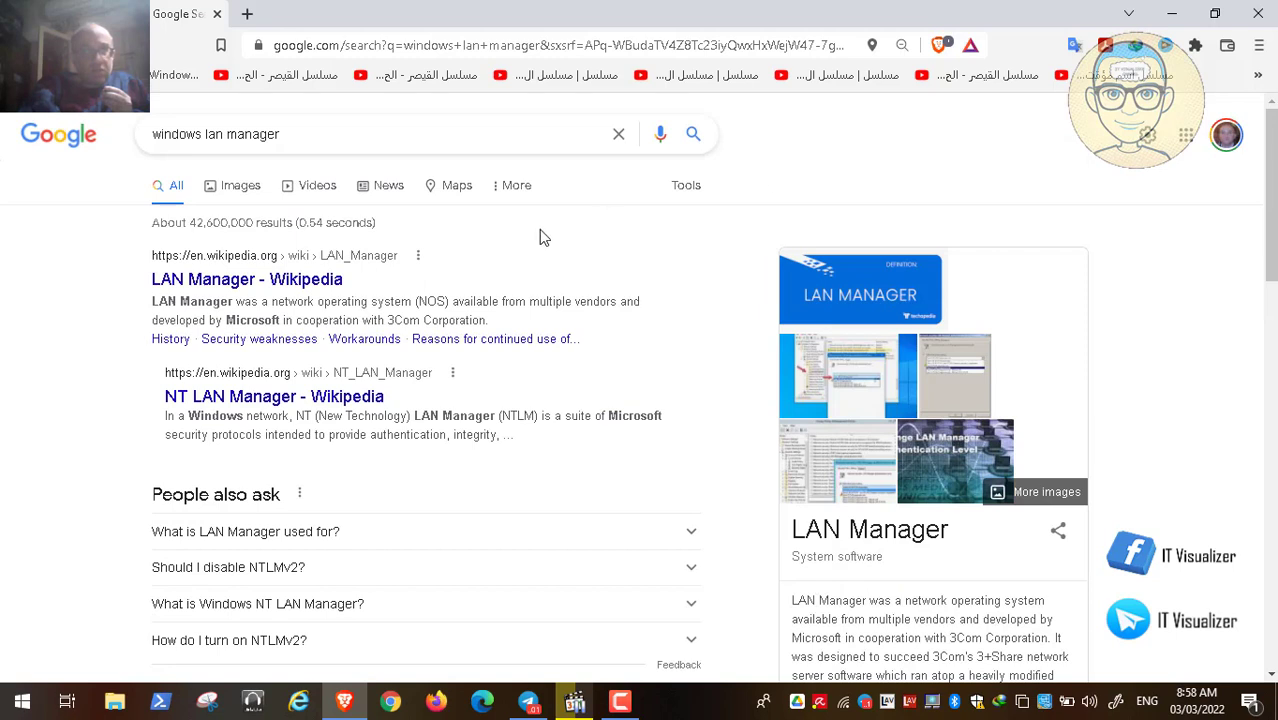
left_click(298, 399)
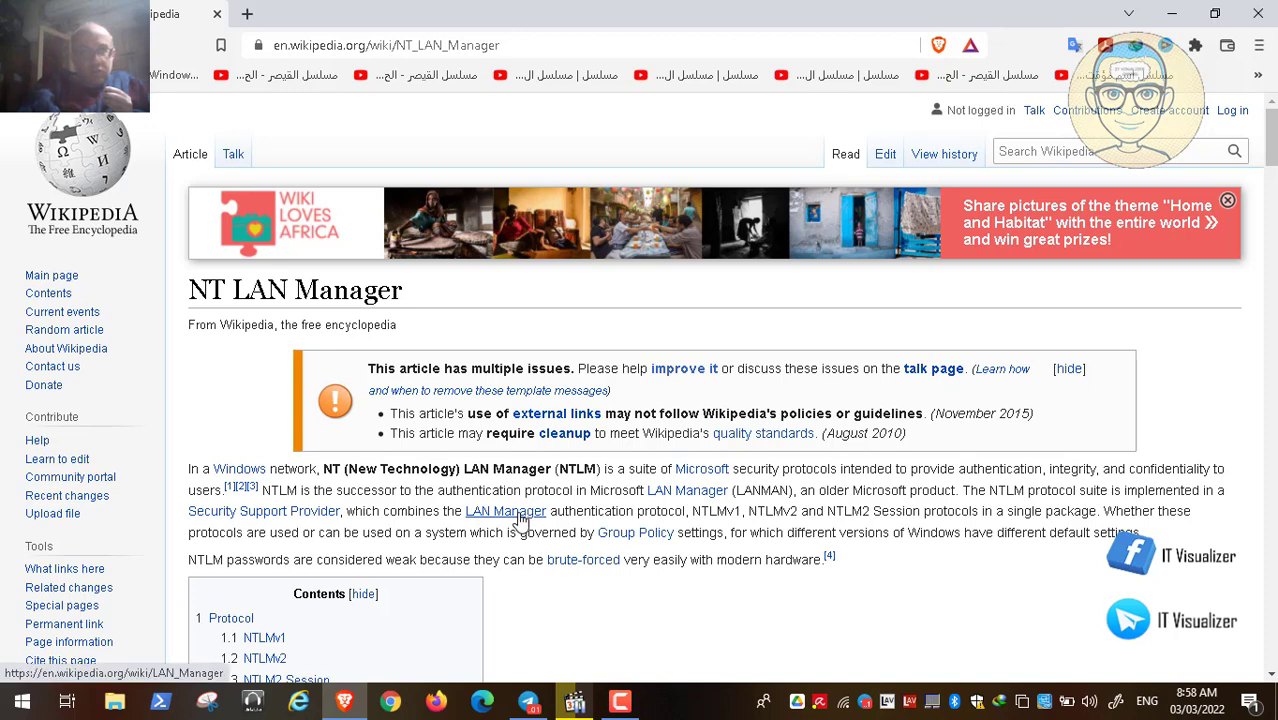
mouse_move(520, 522)
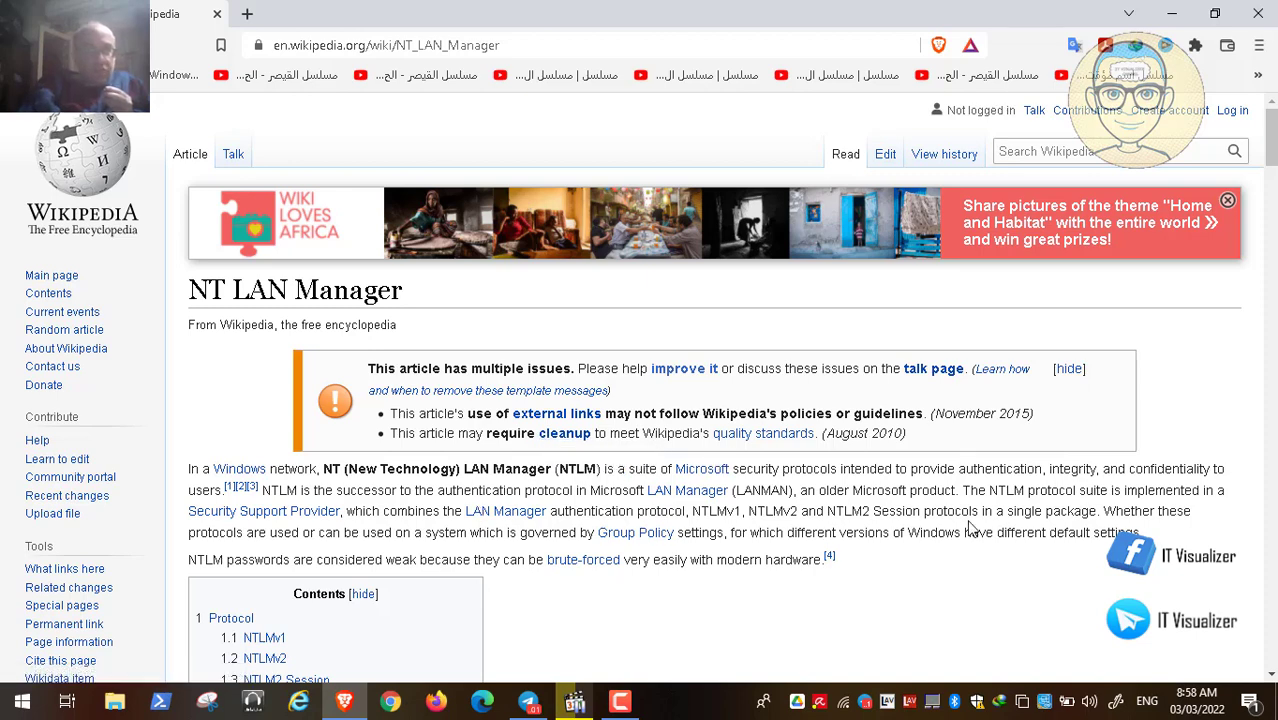
left_click(508, 514)
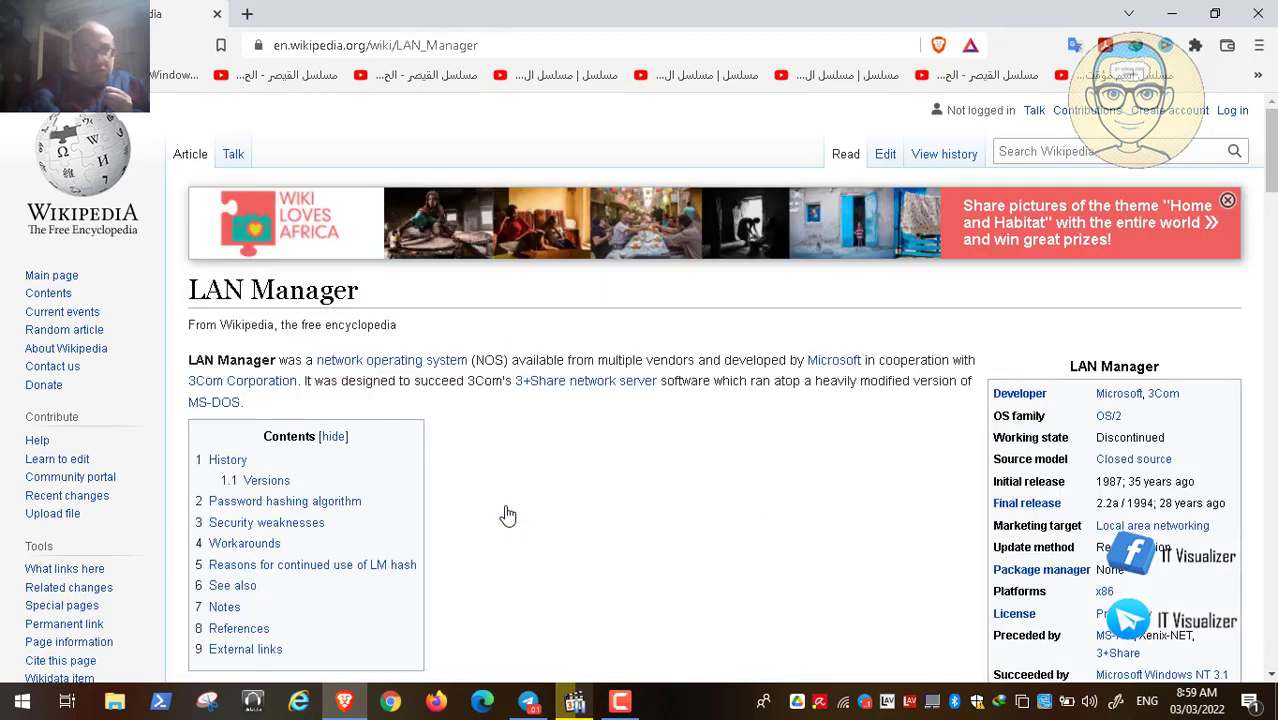
Read the LAN Manager article through its history, versions and password hashing algorithm, and close the page.
scroll(460, 494, "down", 3)
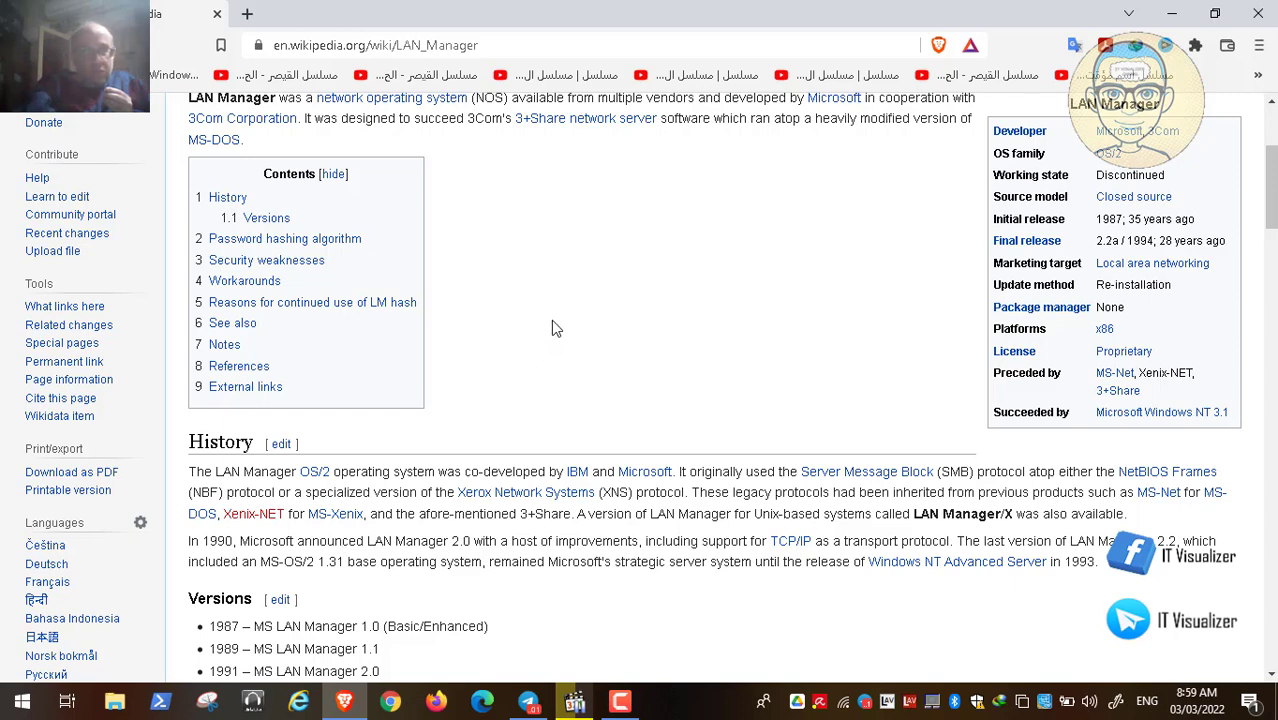
scroll(556, 328, "down", 3)
scroll(556, 328, "down", 2)
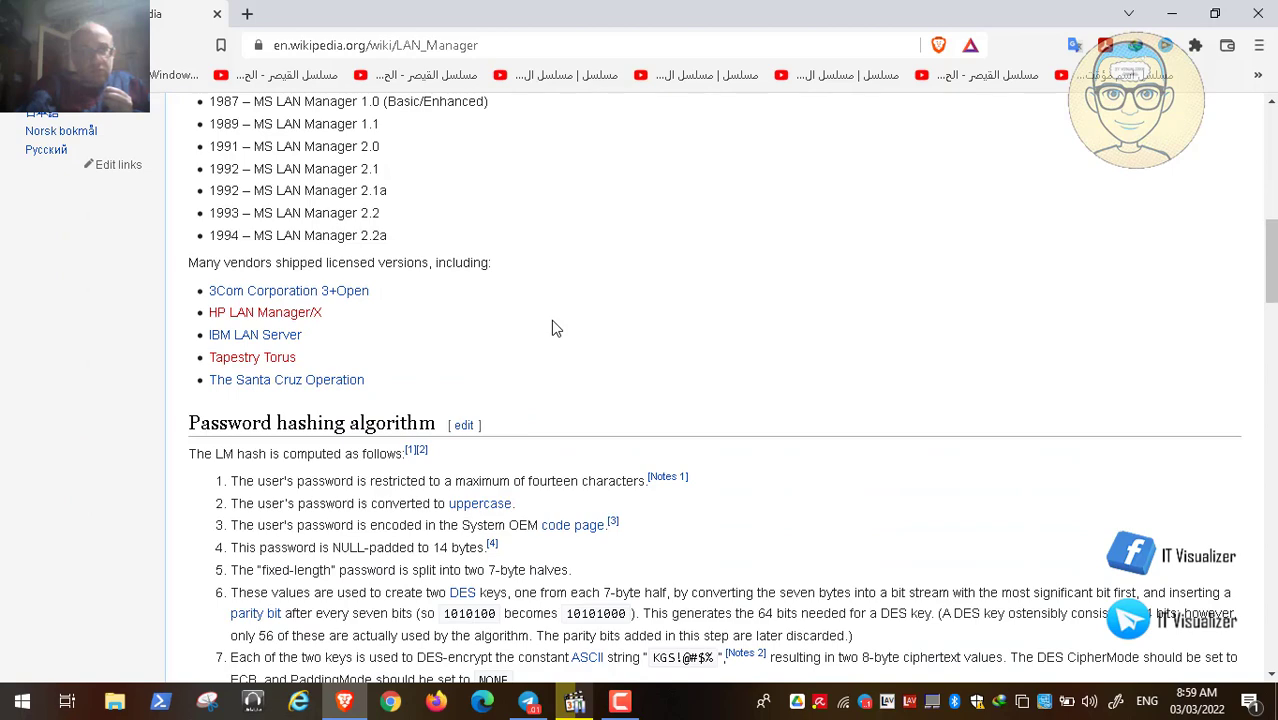
scroll(551, 320, "down", 1)
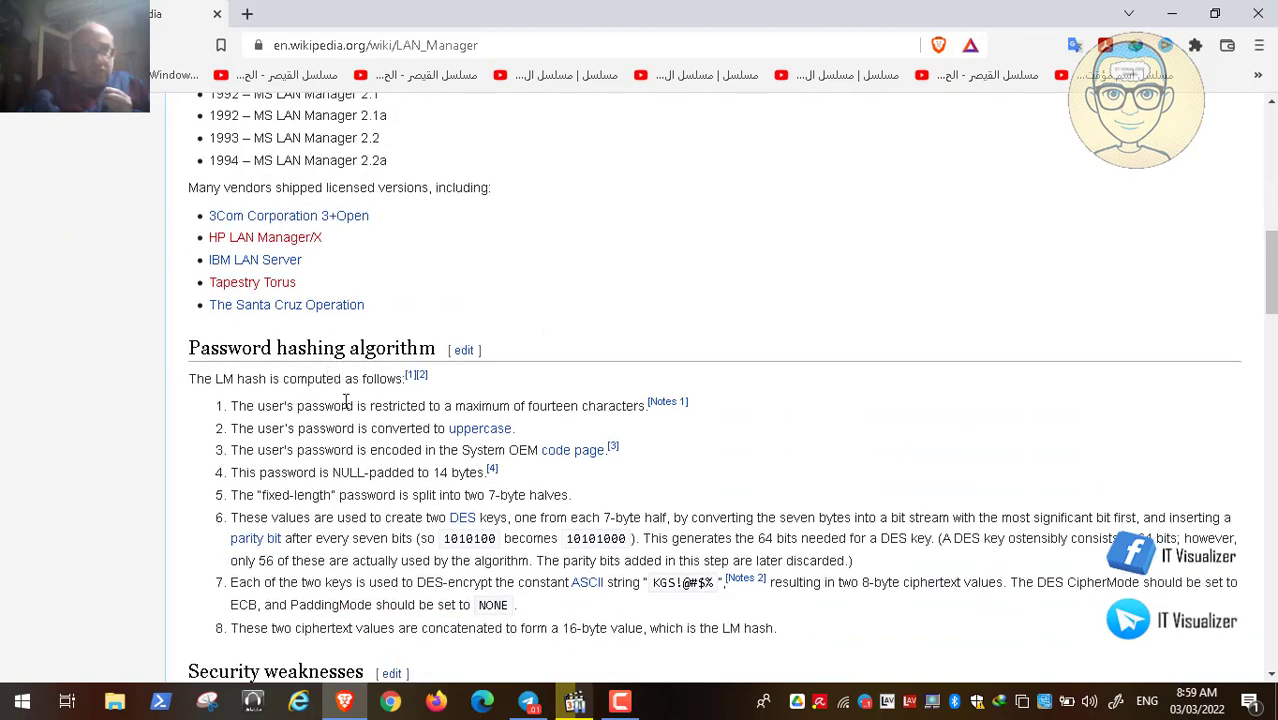
left_click(217, 13)
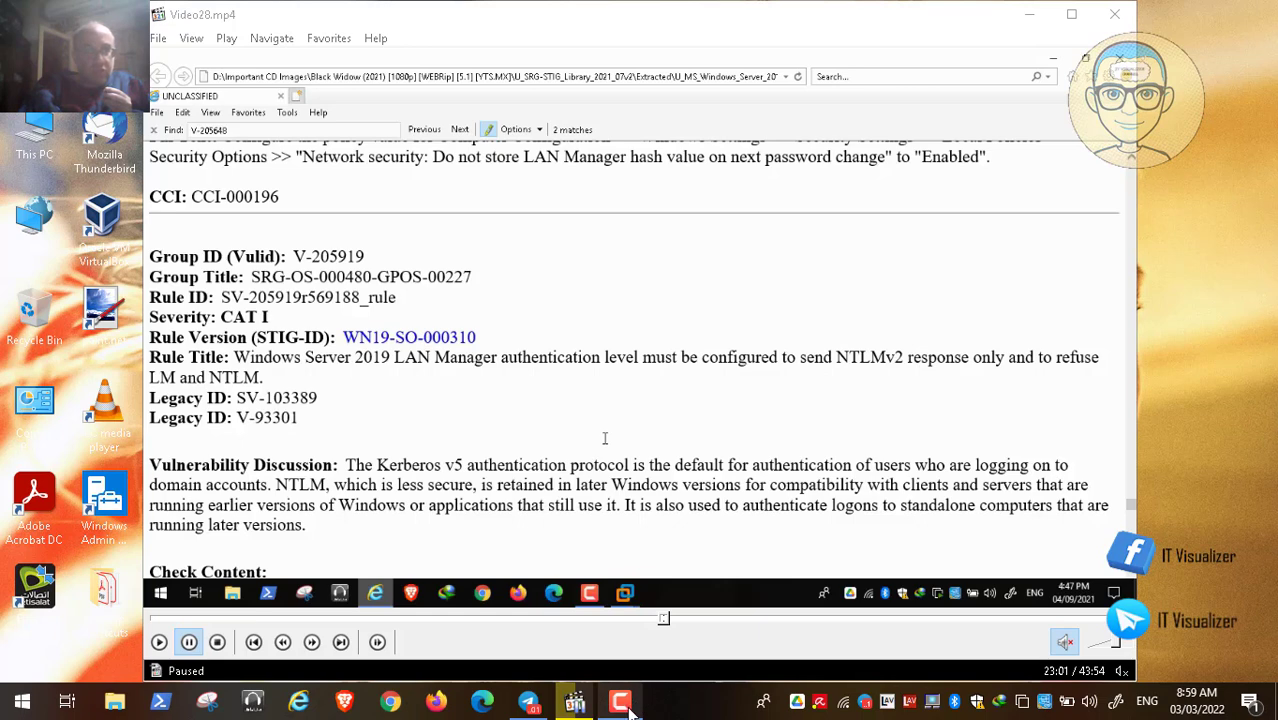
Return to the STIG document and read the check content and fix text of WN19-SO-000310.
double_click(447, 376)
key("space")
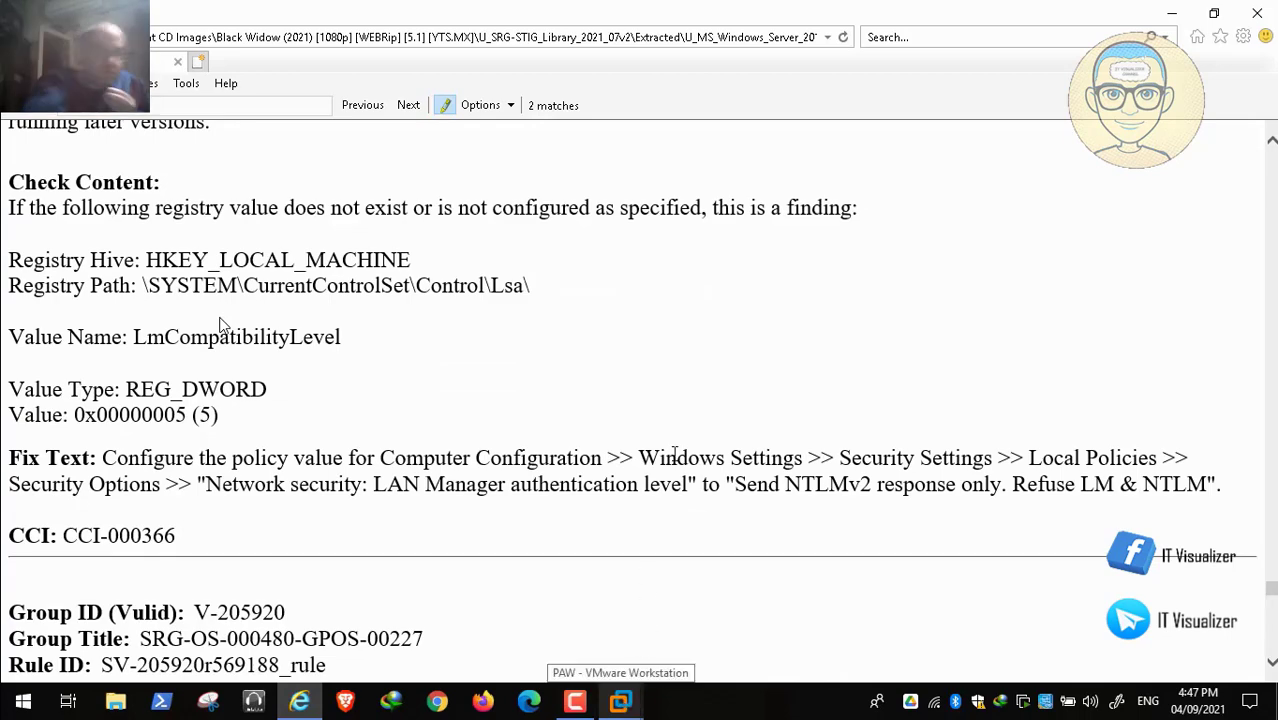
scroll(673, 451, "up", 3)
scroll(673, 451, "down", 3)
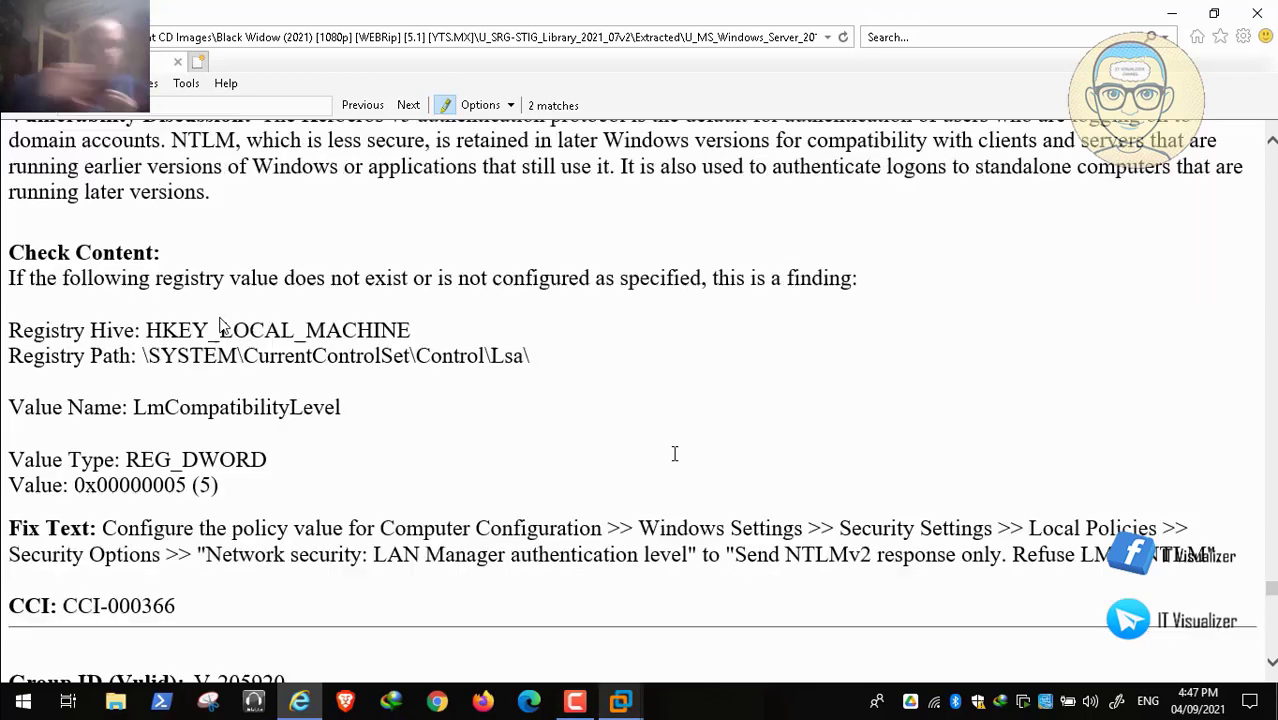
Switch to the PAW machine's Group Policy Management Editor and go back to the STIG document to recheck the WN19-SO-000310 fix text.
left_click(617, 703)
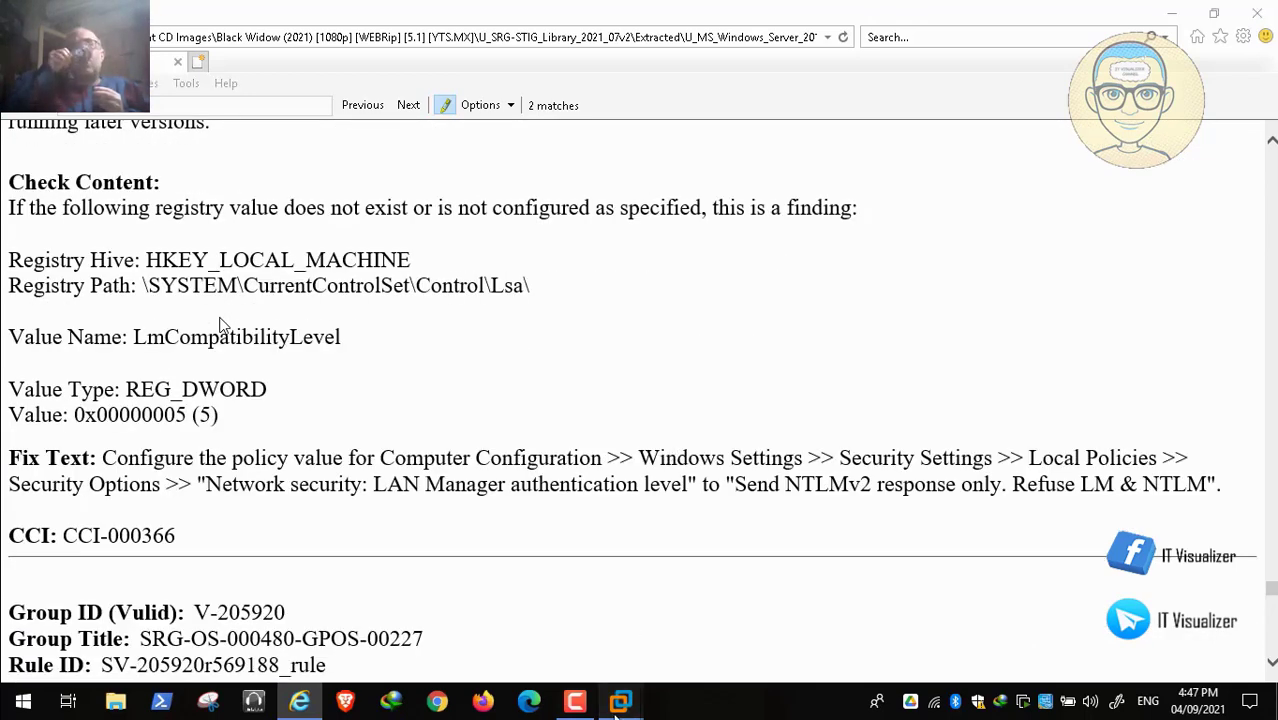
left_click(519, 608)
mouse_move(573, 703)
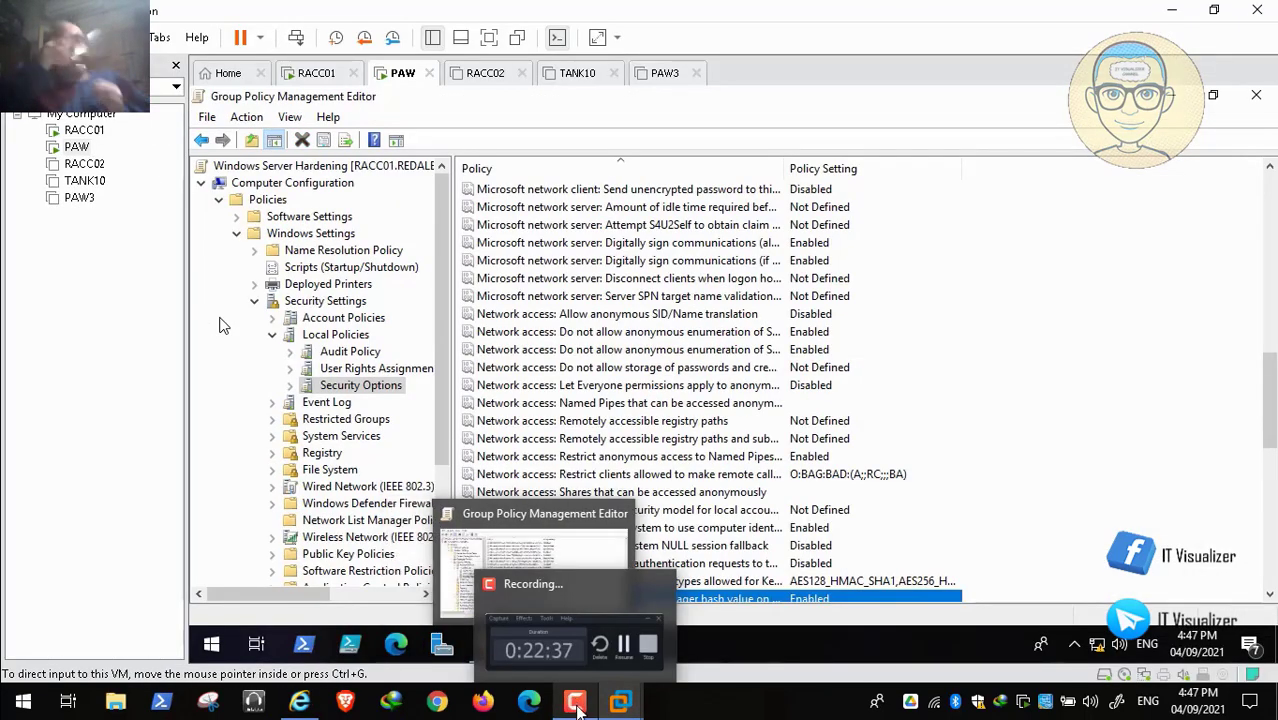
left_click(560, 640)
left_click(1194, 612)
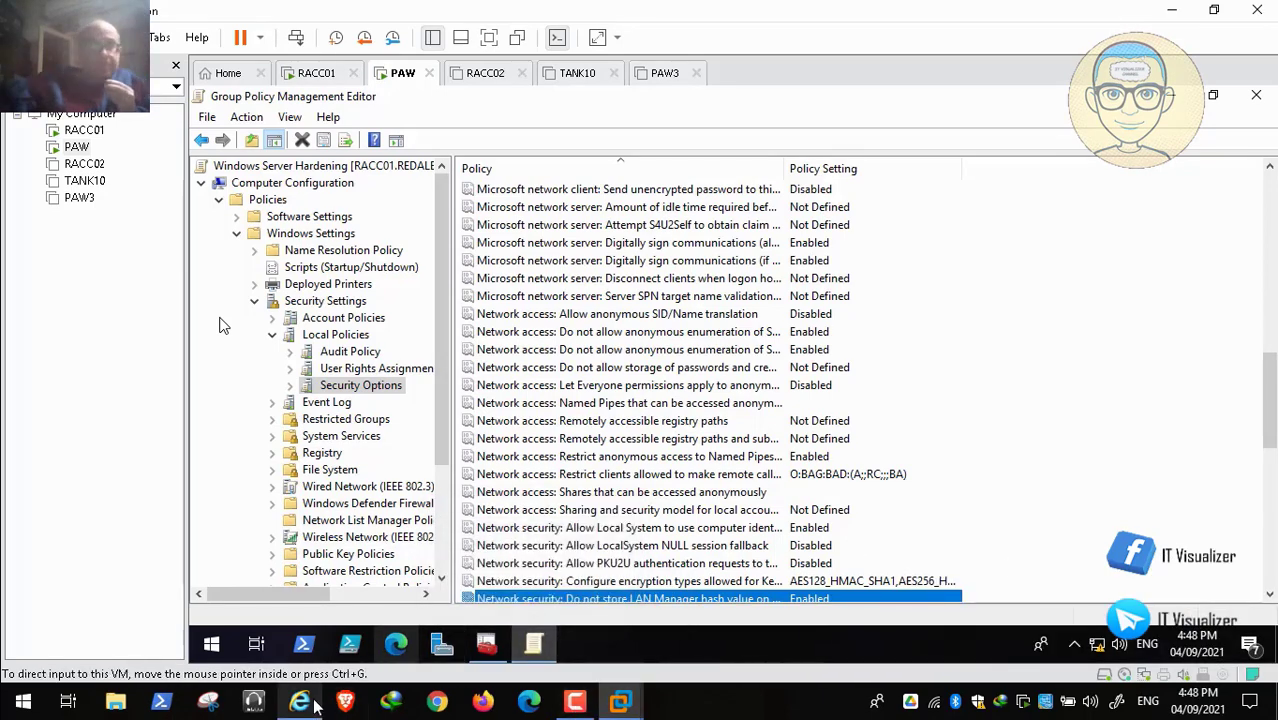
left_click(314, 704)
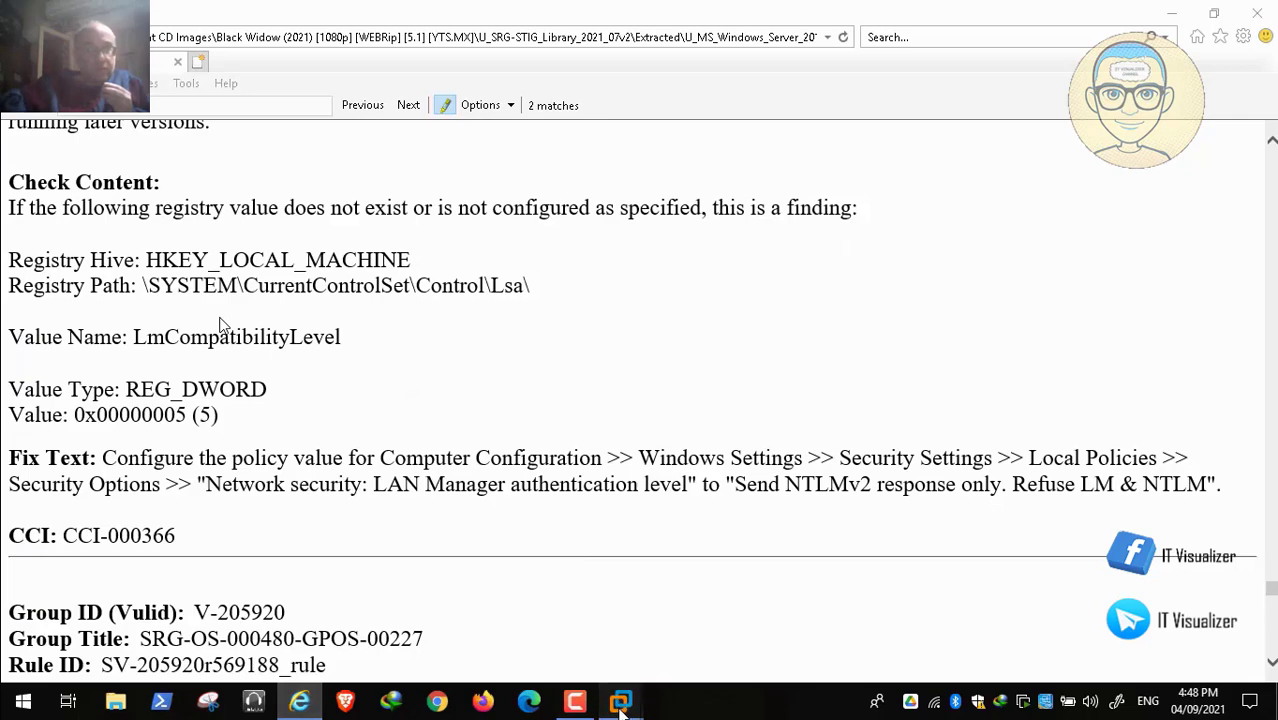
On the PAW machine, define "Network security: LAN Manager authentication level" as "Send NTLMv2 response only. Refuse LM & NTLM".
mouse_move(620, 704)
left_click(518, 585)
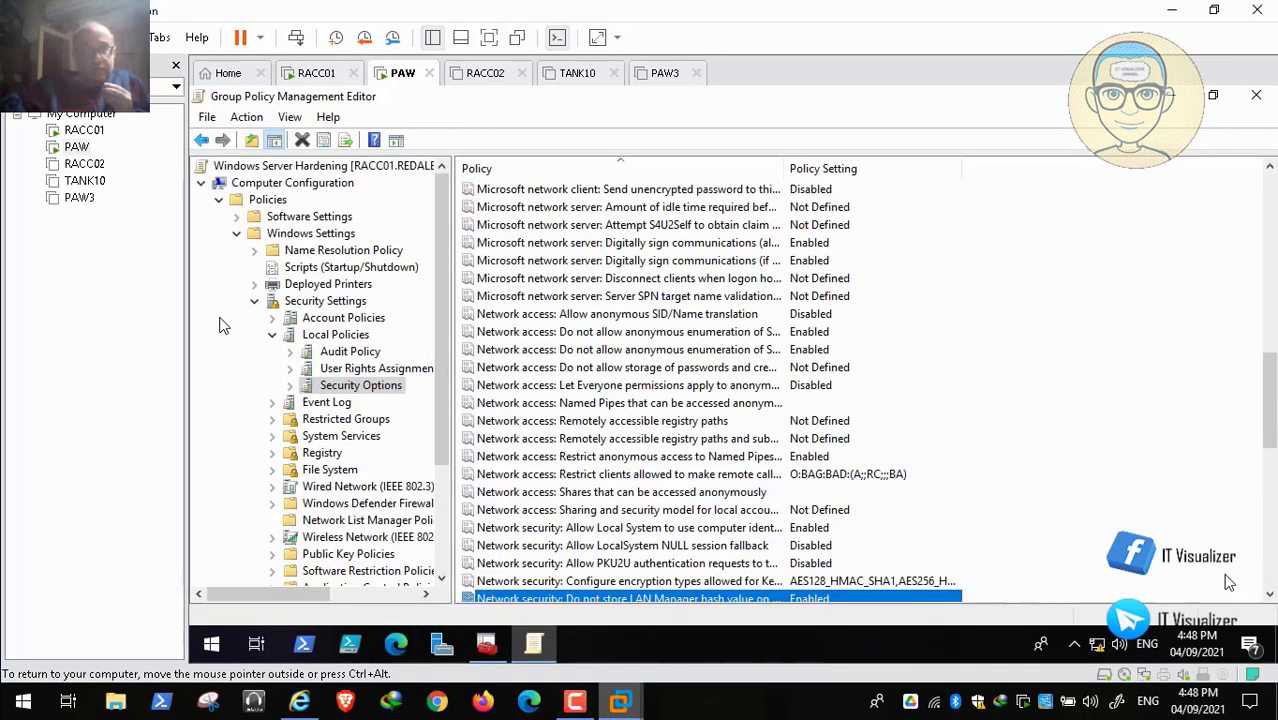
left_click(1268, 594)
left_click(1268, 594)
left_click(1268, 596)
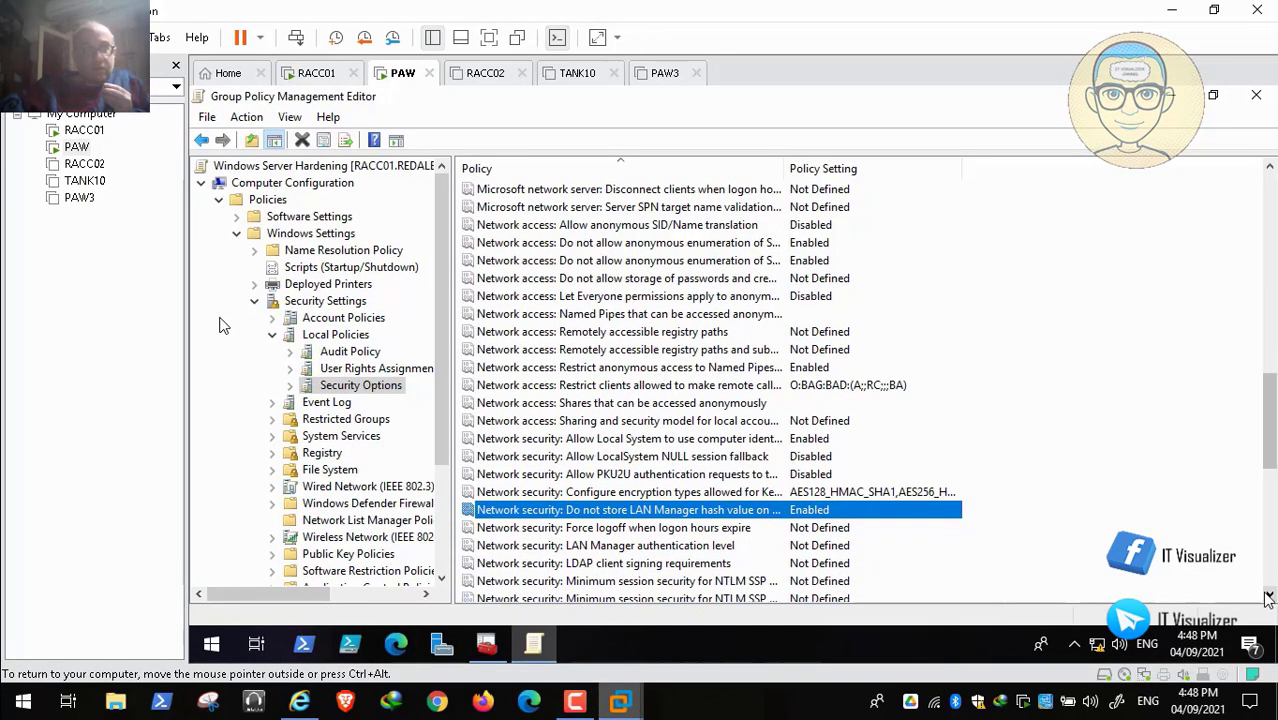
double_click(700, 547)
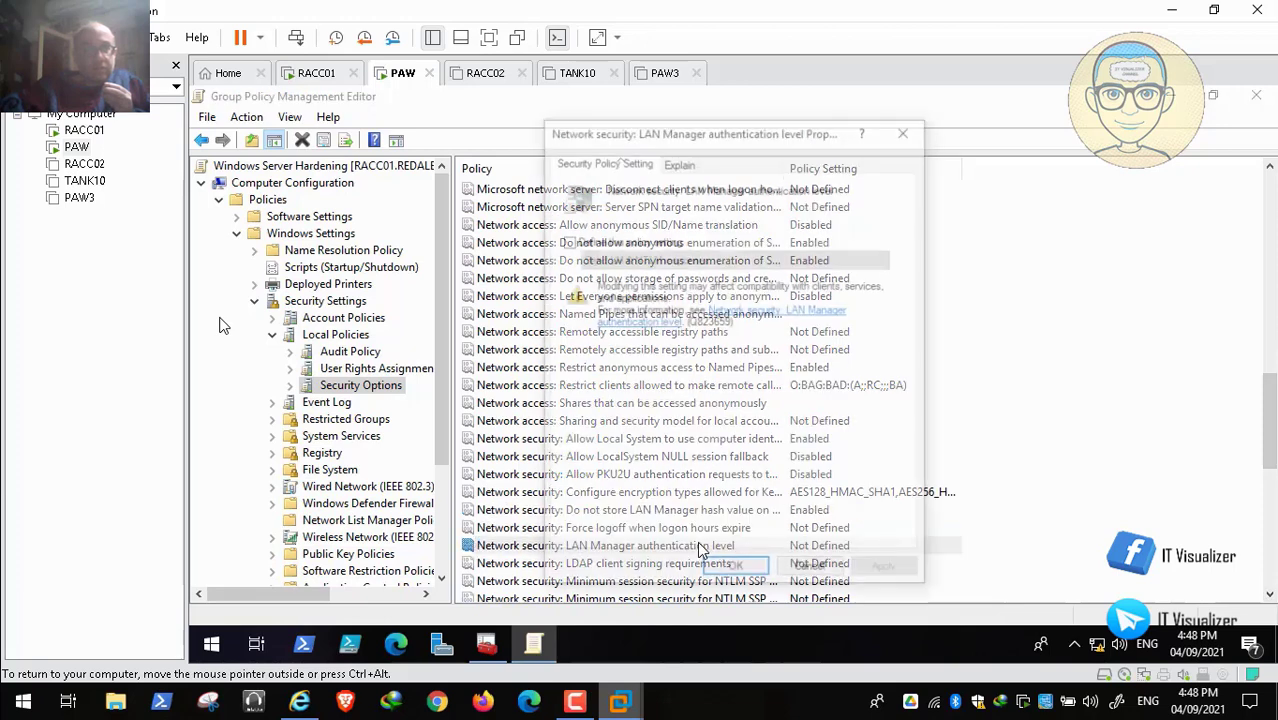
left_click(577, 245)
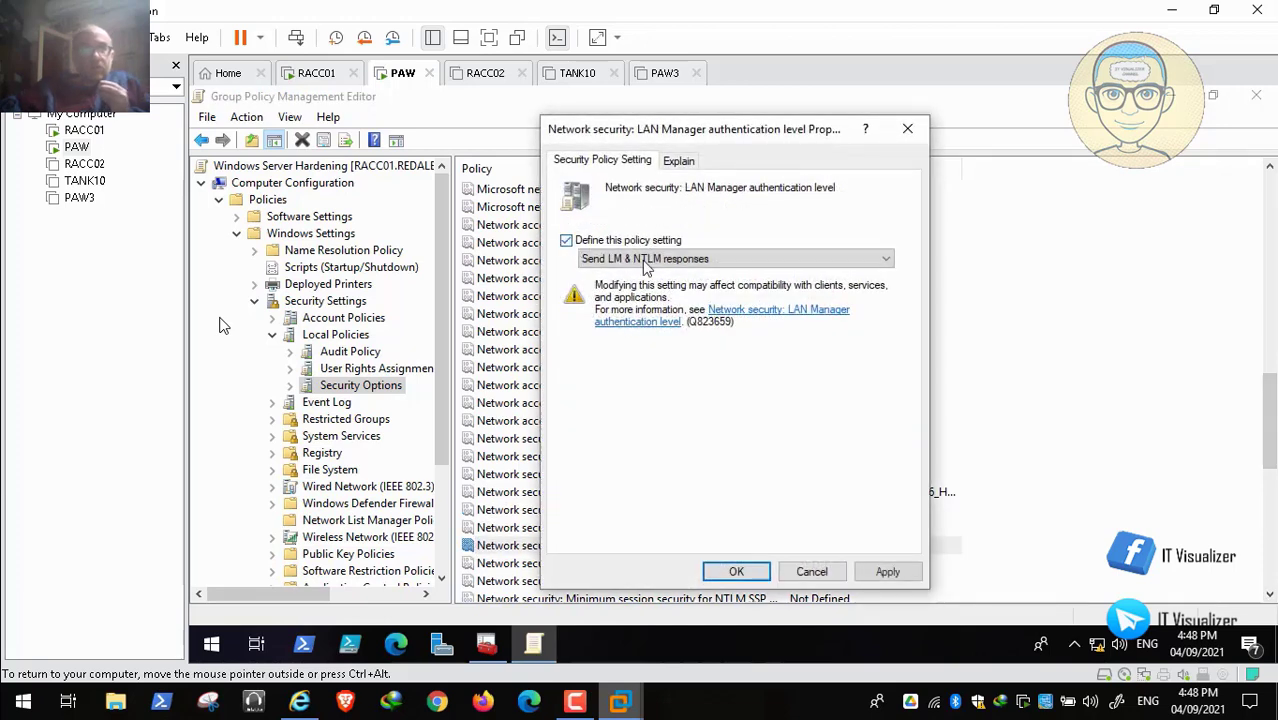
left_click(645, 258)
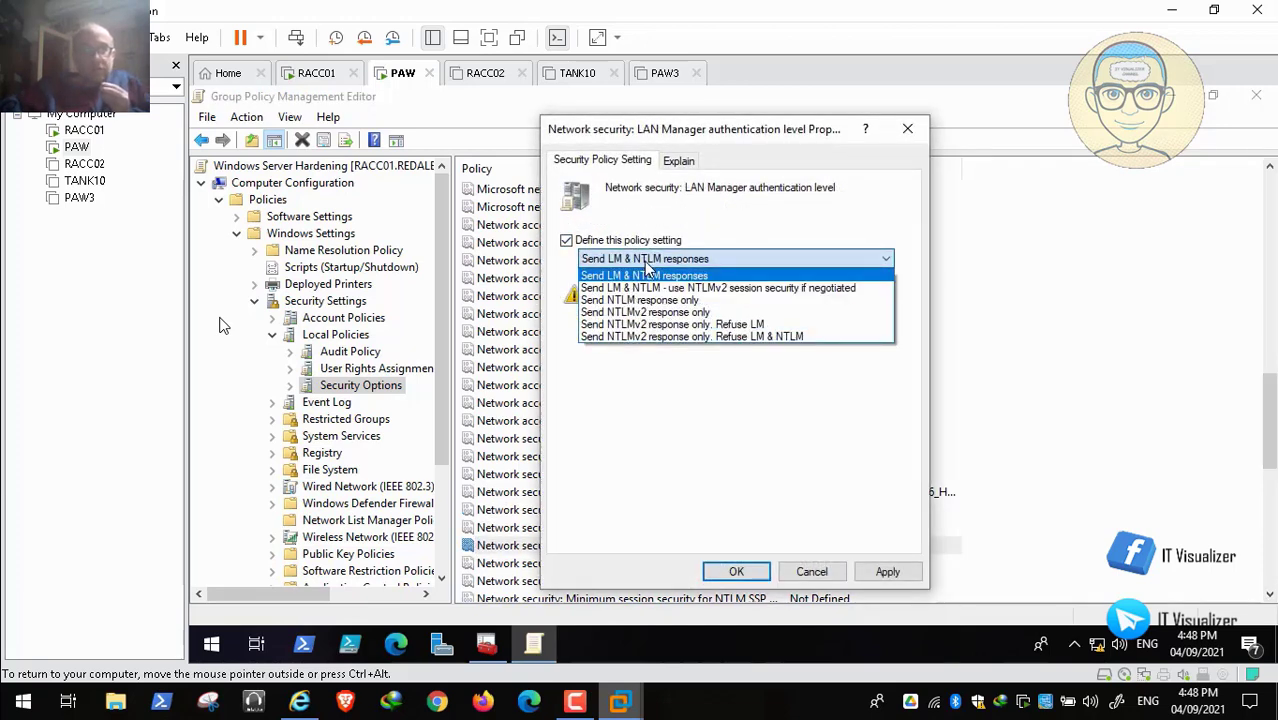
left_click(697, 337)
Verify the chosen authentication level against the STIG fix text, apply it on the PAW machine and accept the compatibility warning.
left_click(300, 703)
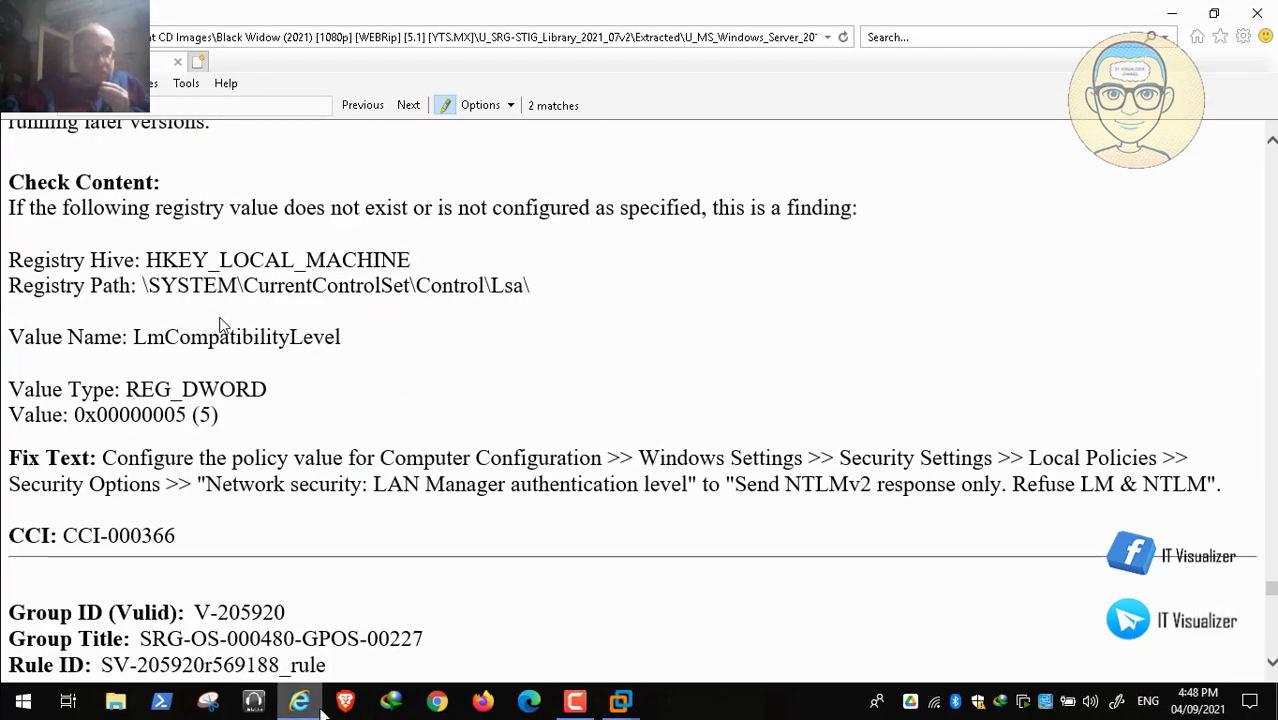
mouse_move(620, 703)
left_click(575, 632)
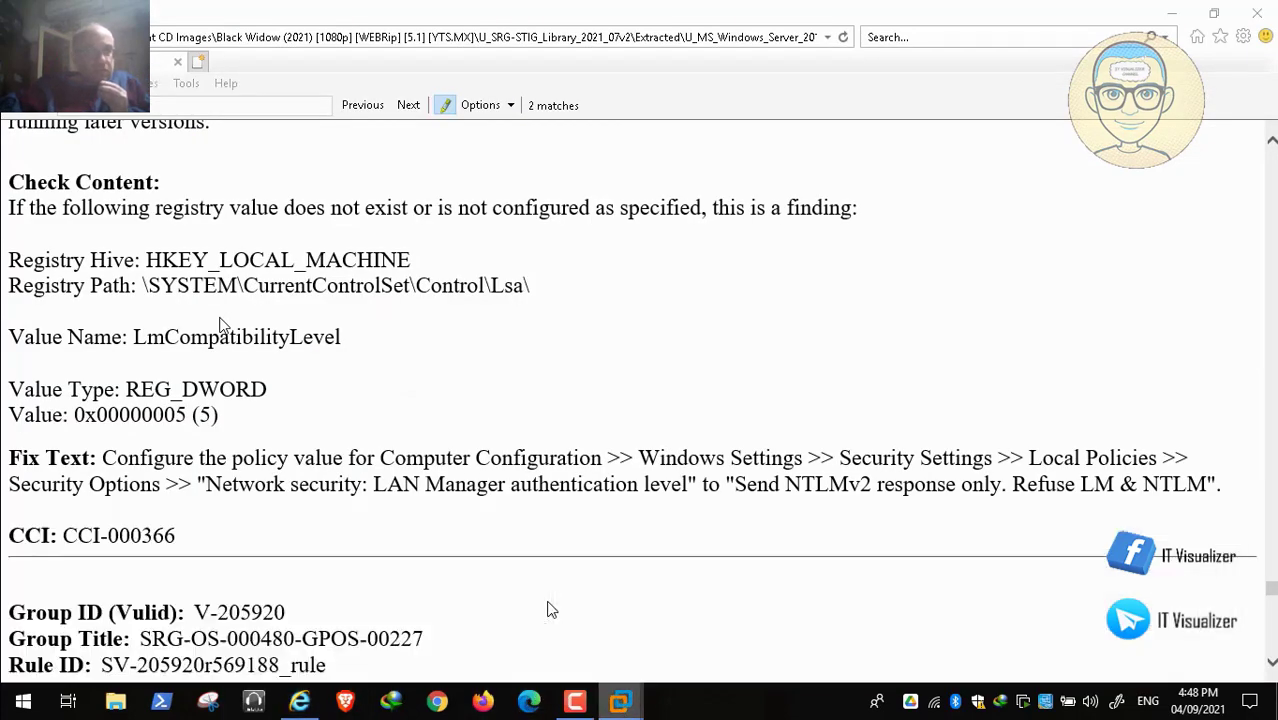
left_click(887, 571)
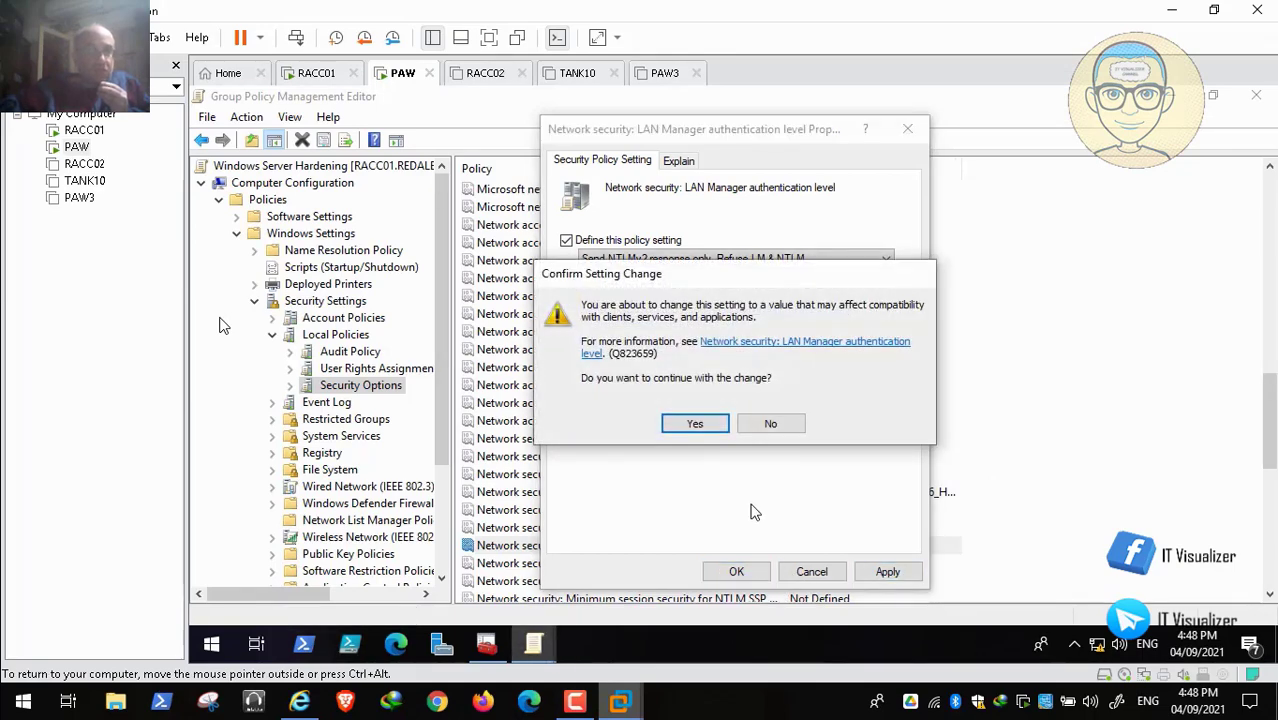
left_click(697, 424)
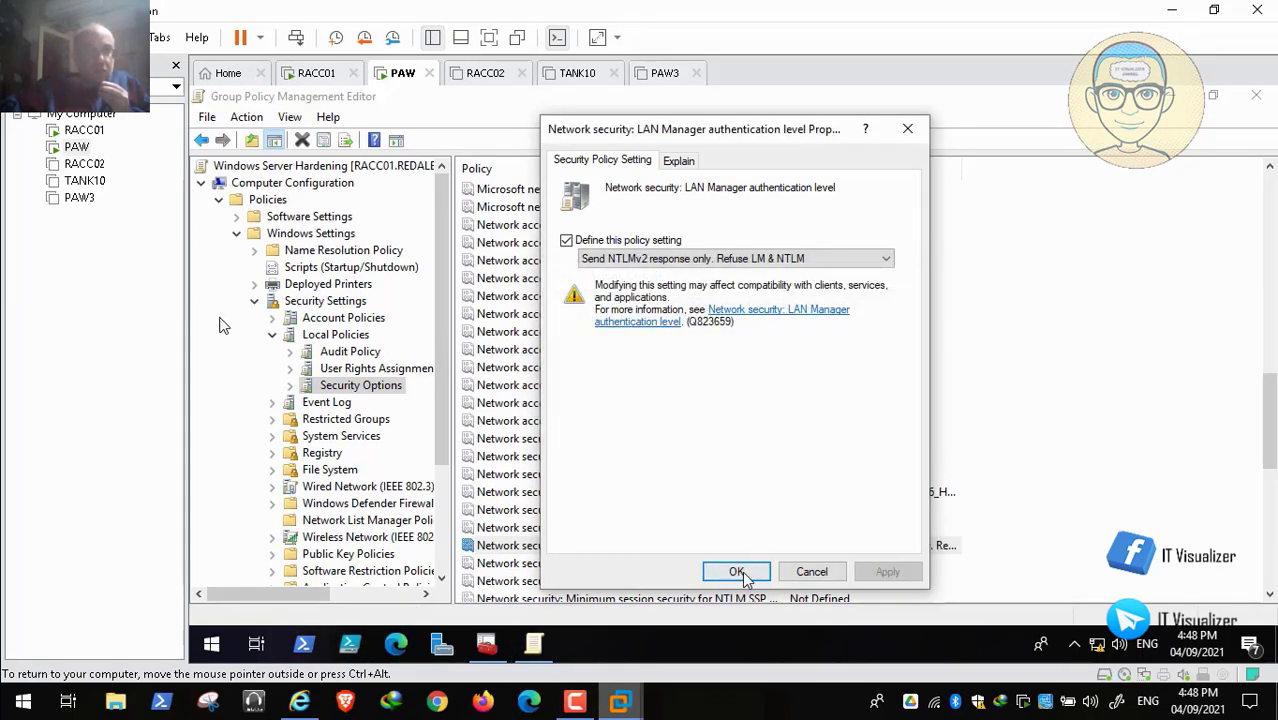
left_click(736, 571)
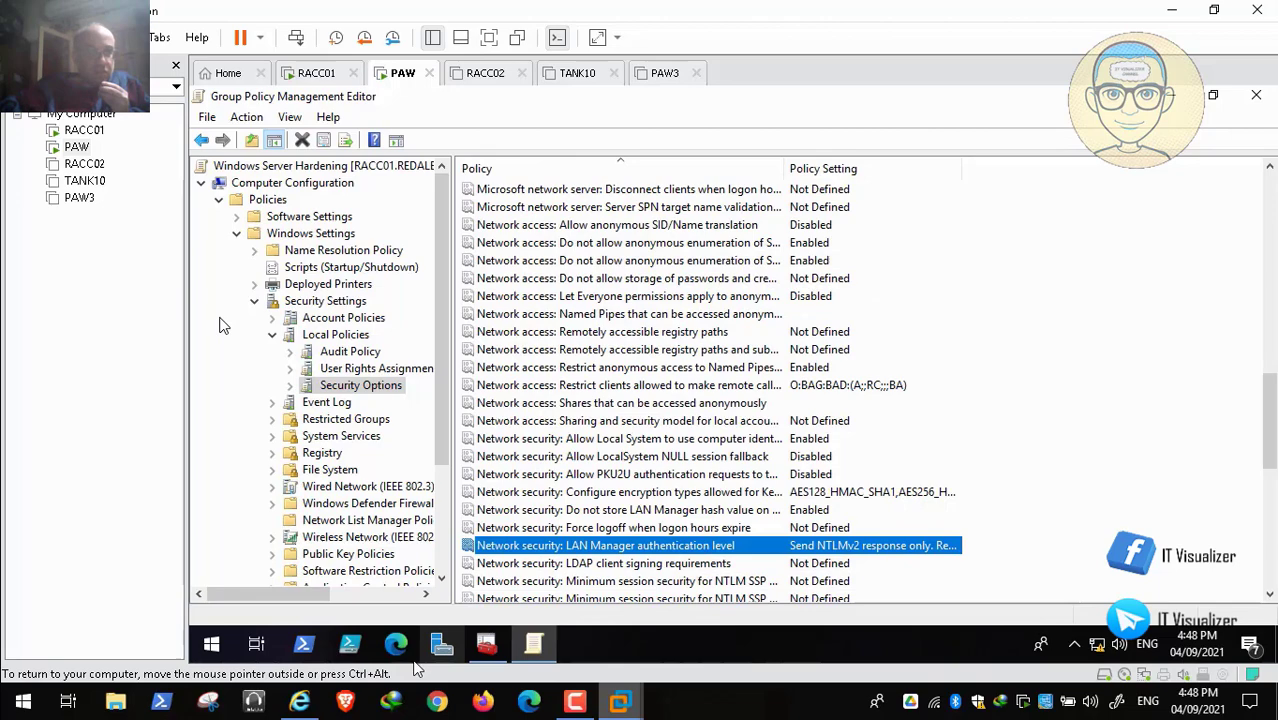
Return to the STIG document and read the rule title and vulnerability discussion of WN19-SO-000320.
left_click(300, 702)
scroll(424, 402, "down", 5)
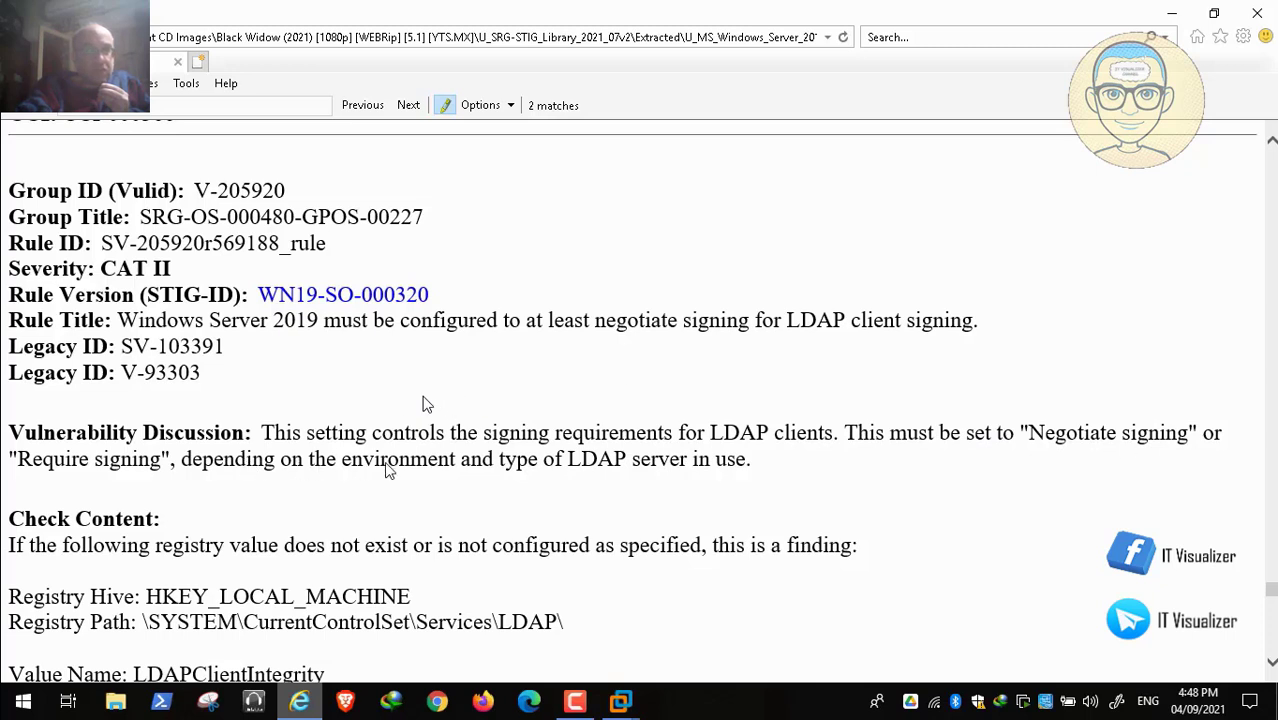
double_click(438, 418)
Switch to the Brave browser and search Google for "what is LDAP".
left_click(346, 706)
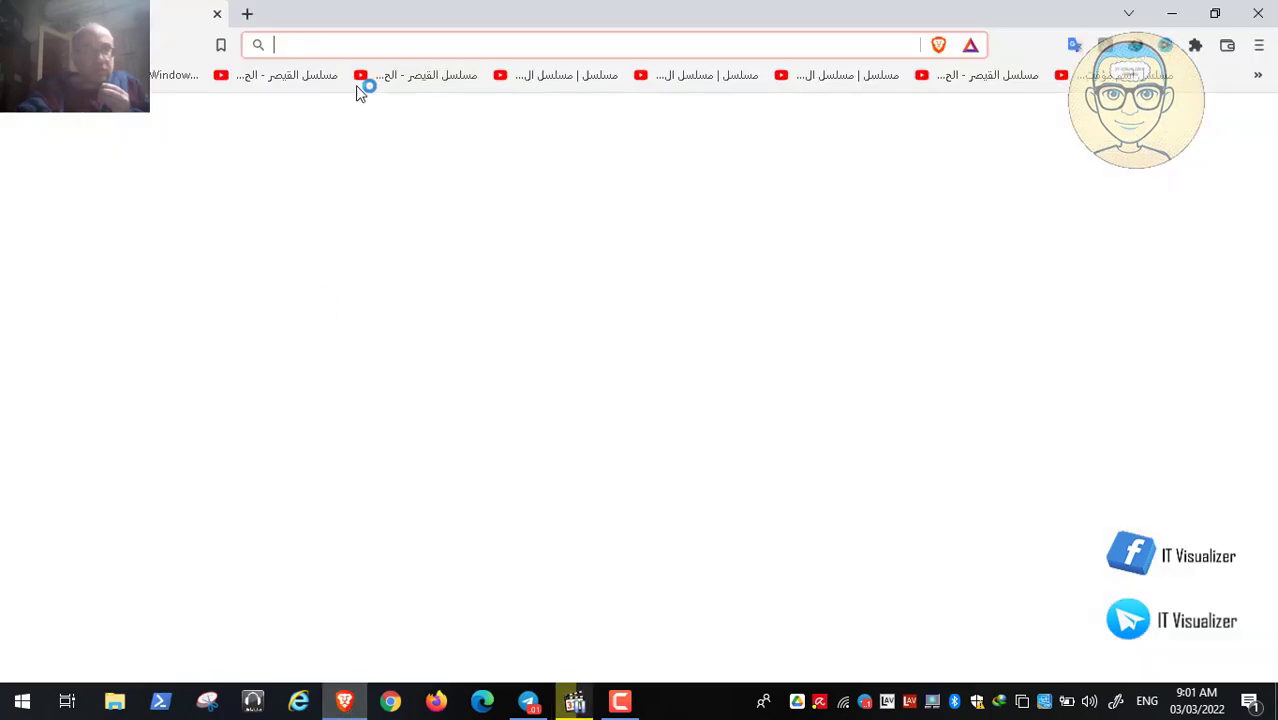
left_click(341, 45)
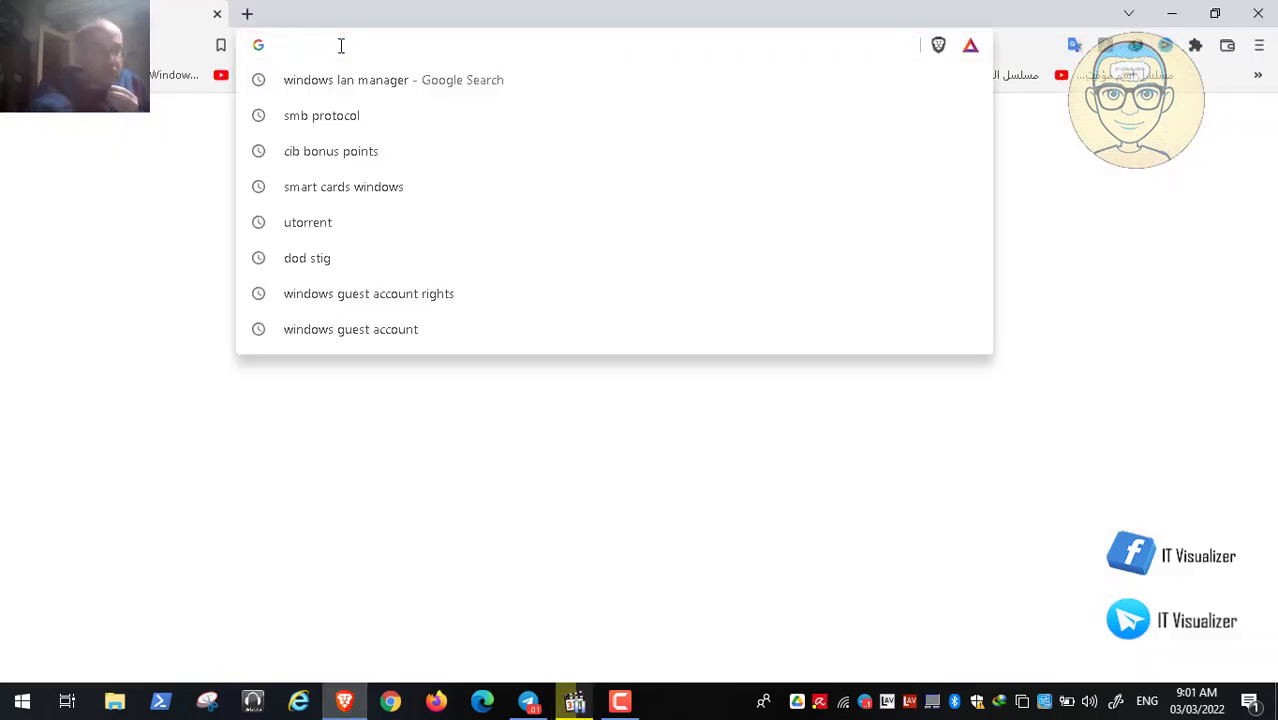
type("what")
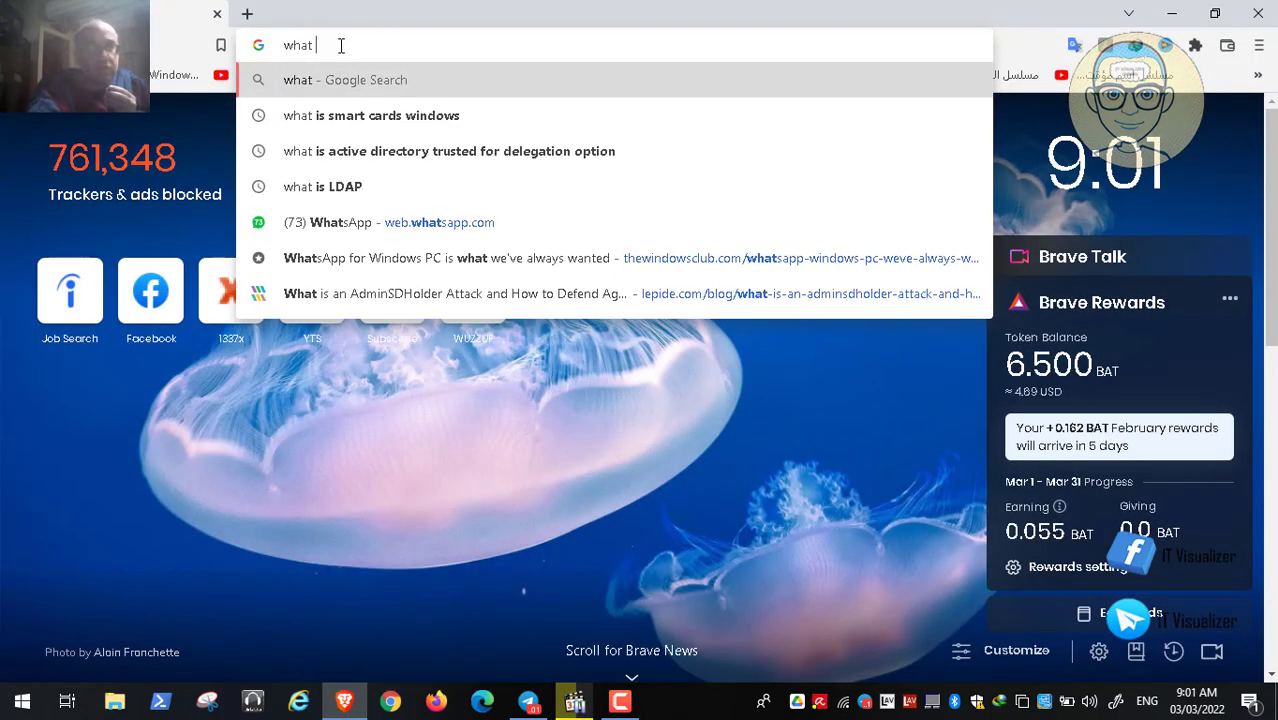
key("Down")
key("Down")
key("Down")
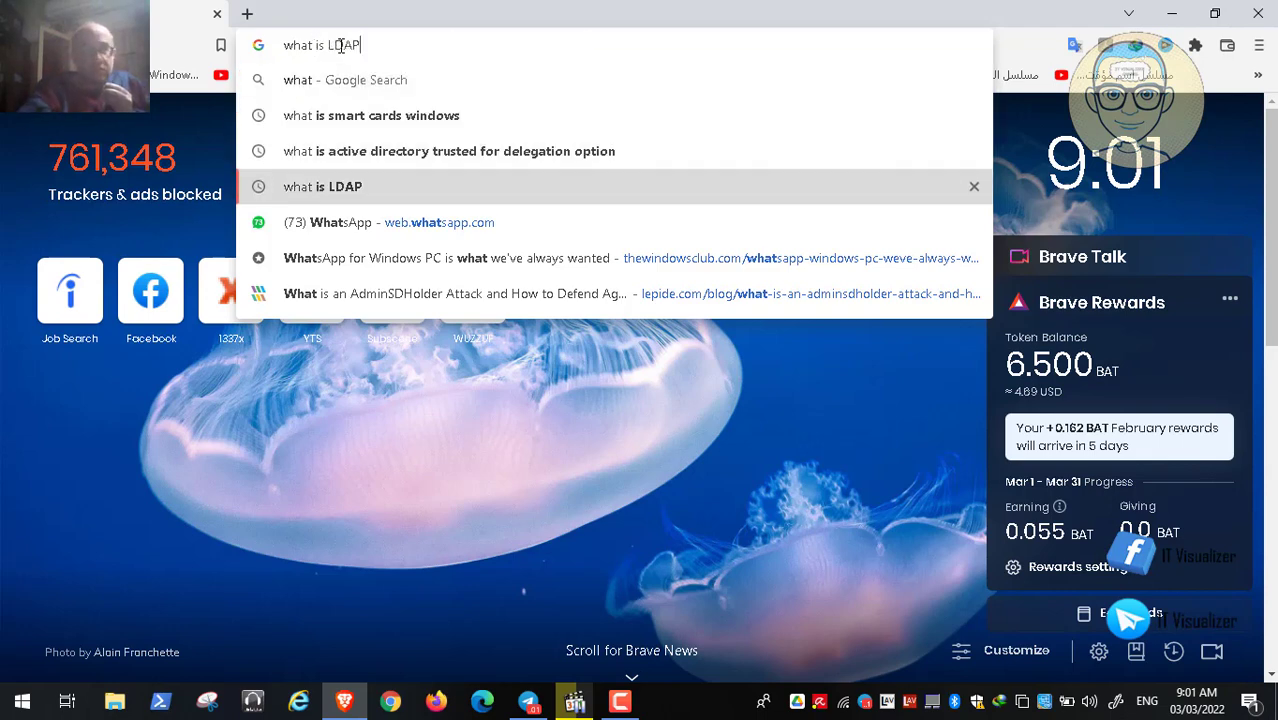
key("Return")
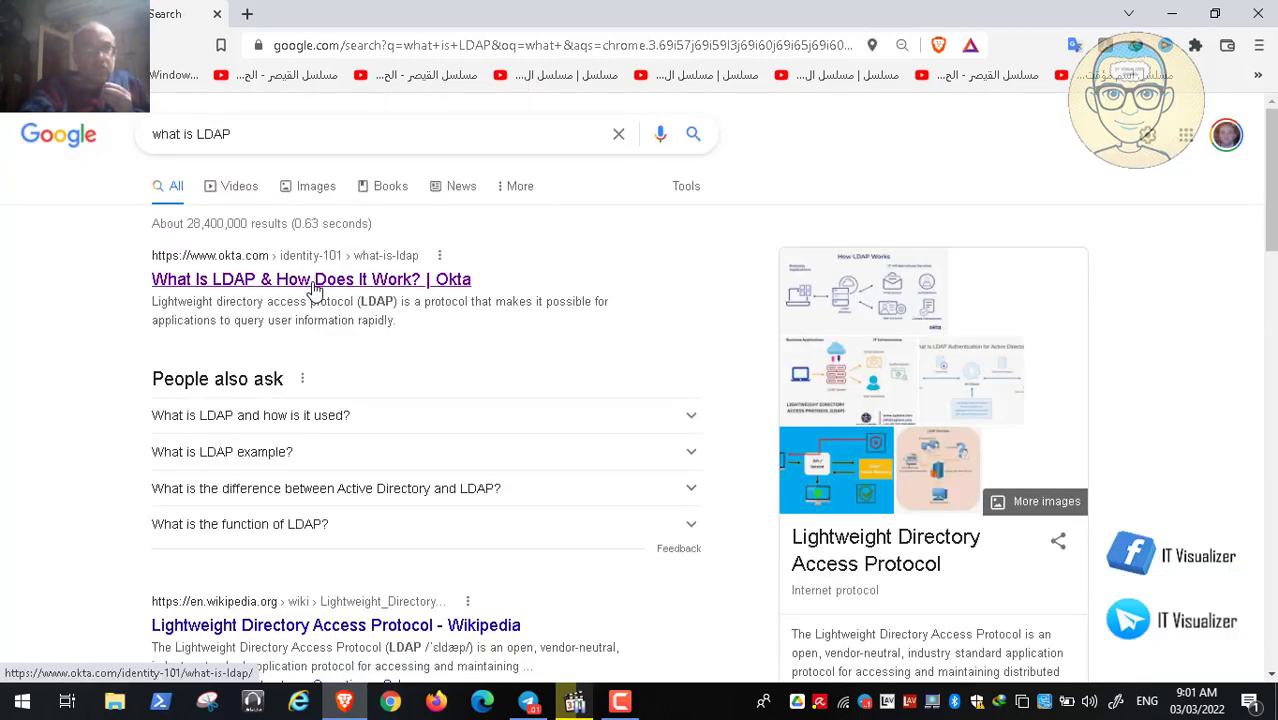
Open the Okta article "What Is LDAP & How Does It Work?" and read its introduction and "What Is LDAP?" section.
left_click(341, 281)
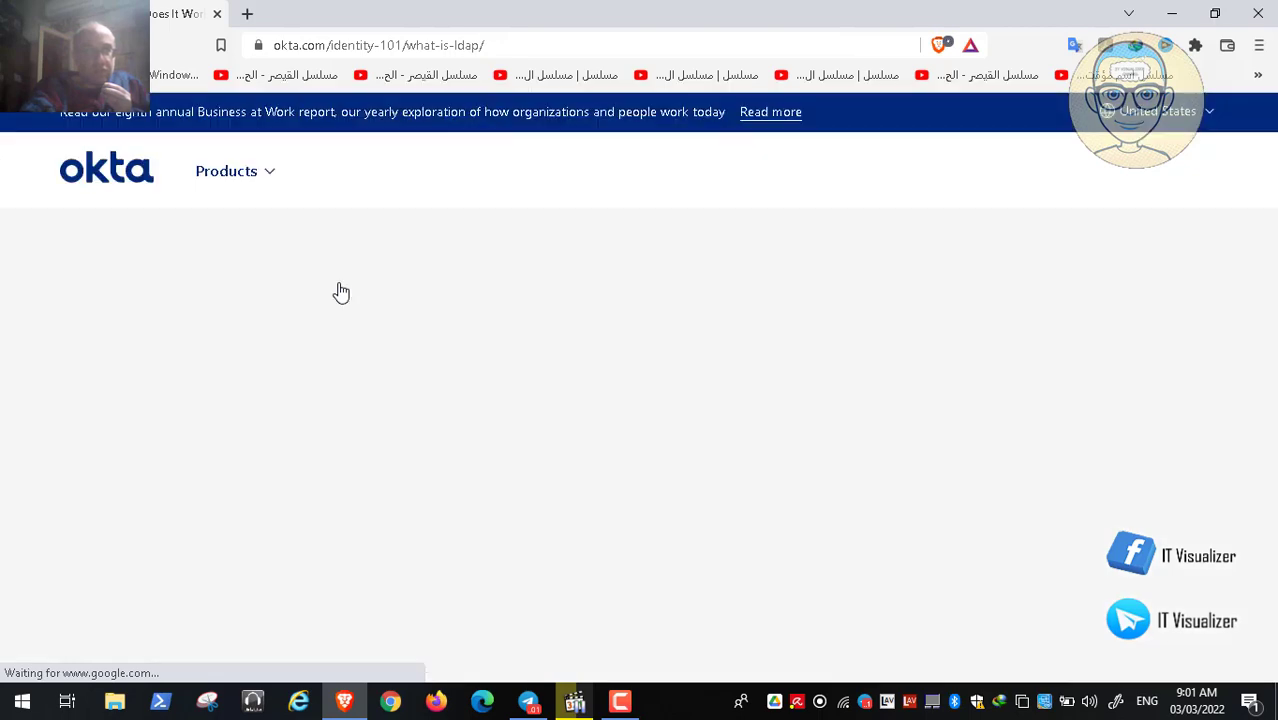
scroll(306, 418, "down", 2)
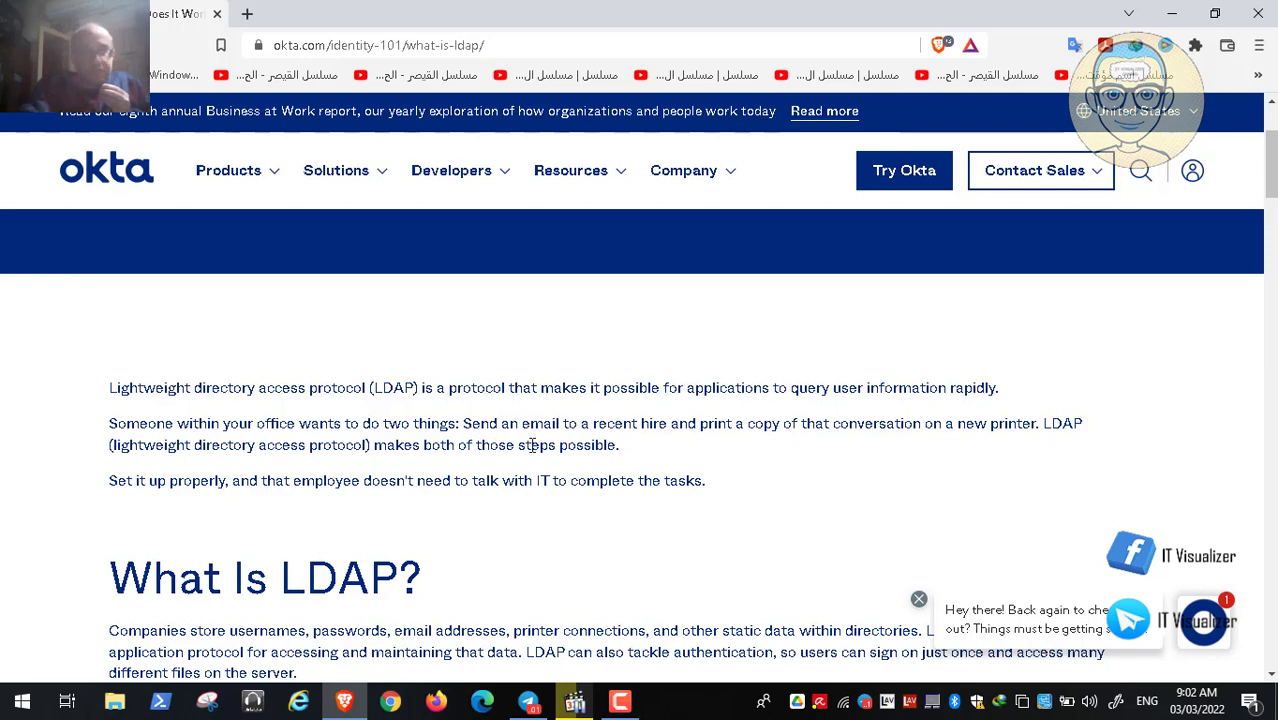
scroll(532, 445, "down", 2)
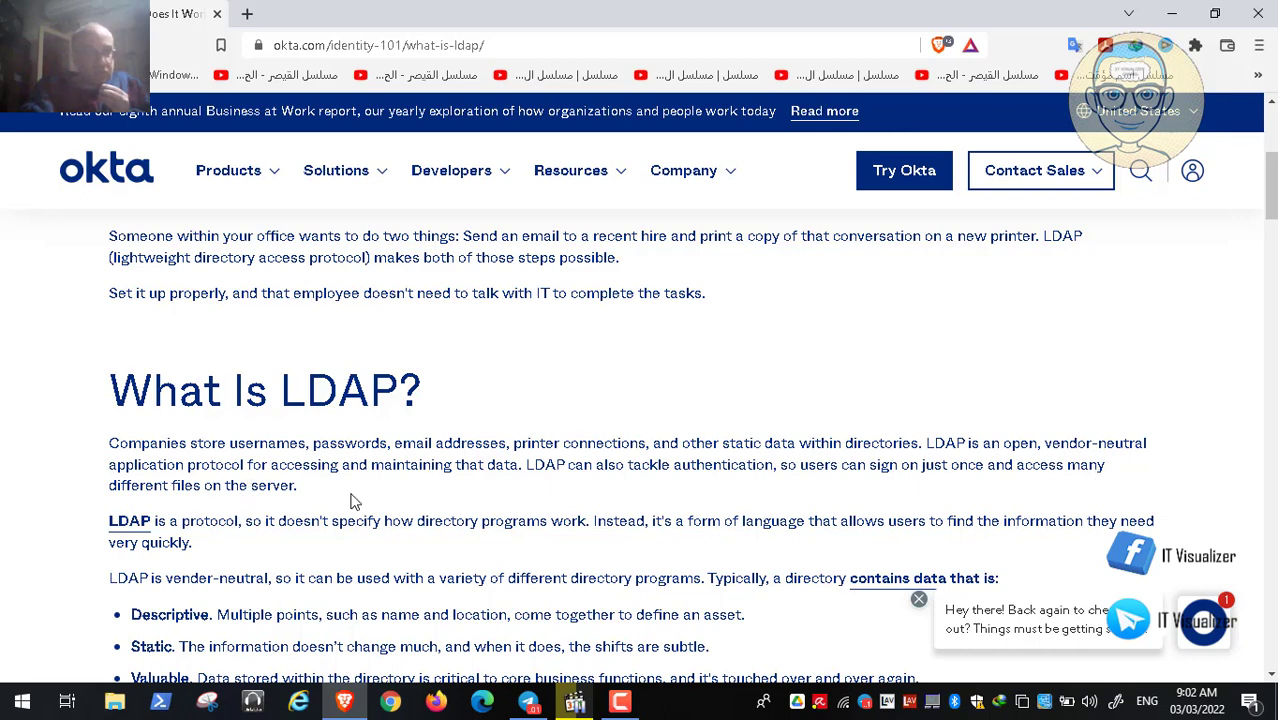
scroll(352, 500, "down", 1)
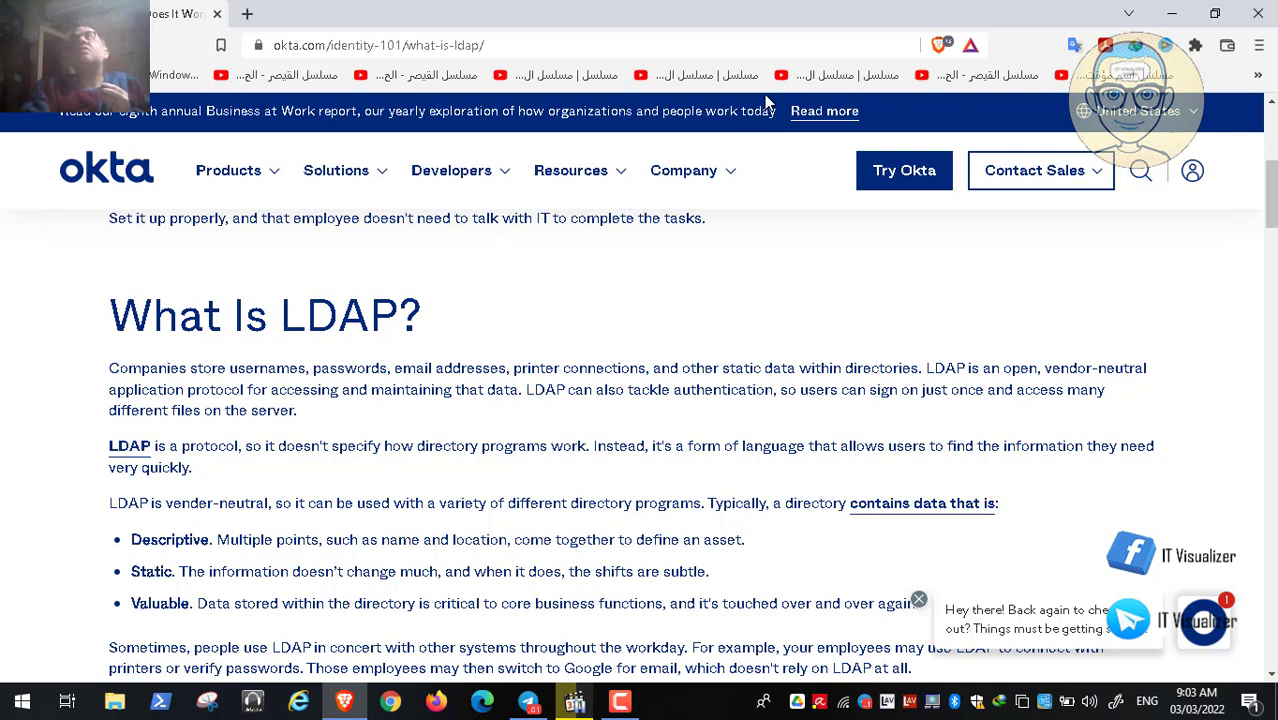
Minimize the browser, return to the STIG document and read the check content and fix text of WN19-SO-000320.
left_click(1172, 13)
left_click(620, 701)
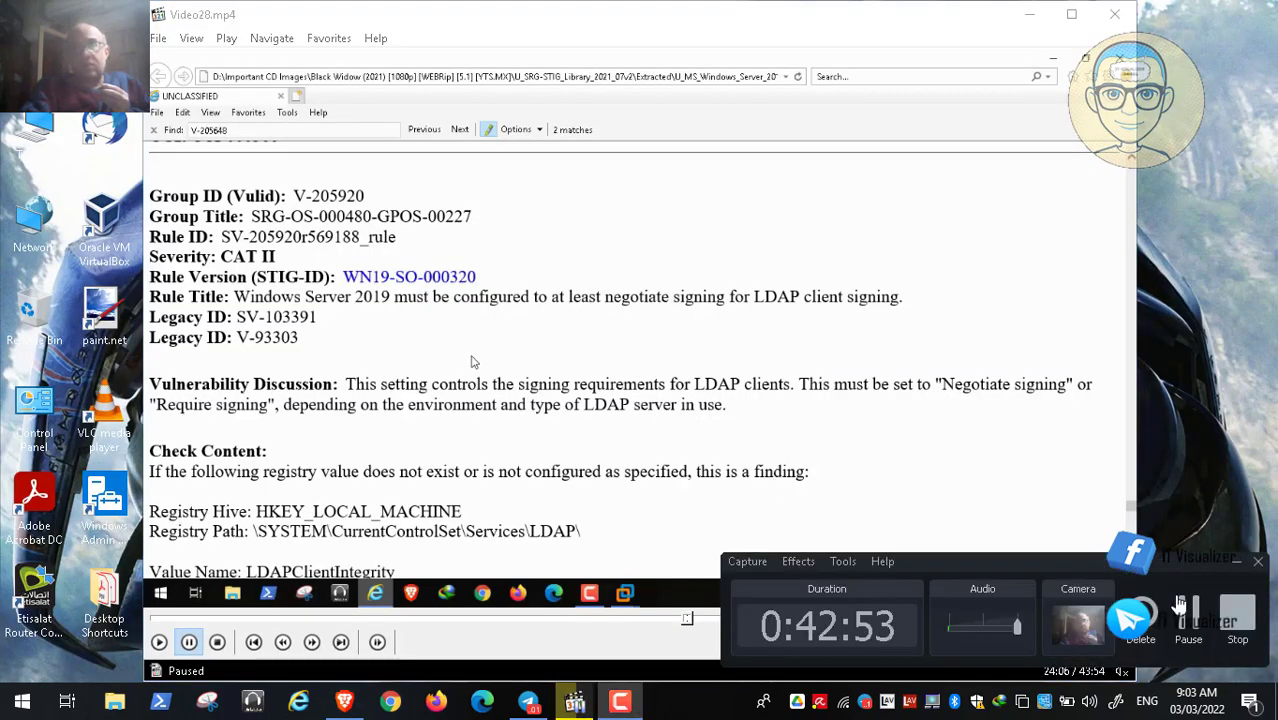
left_click(1190, 620)
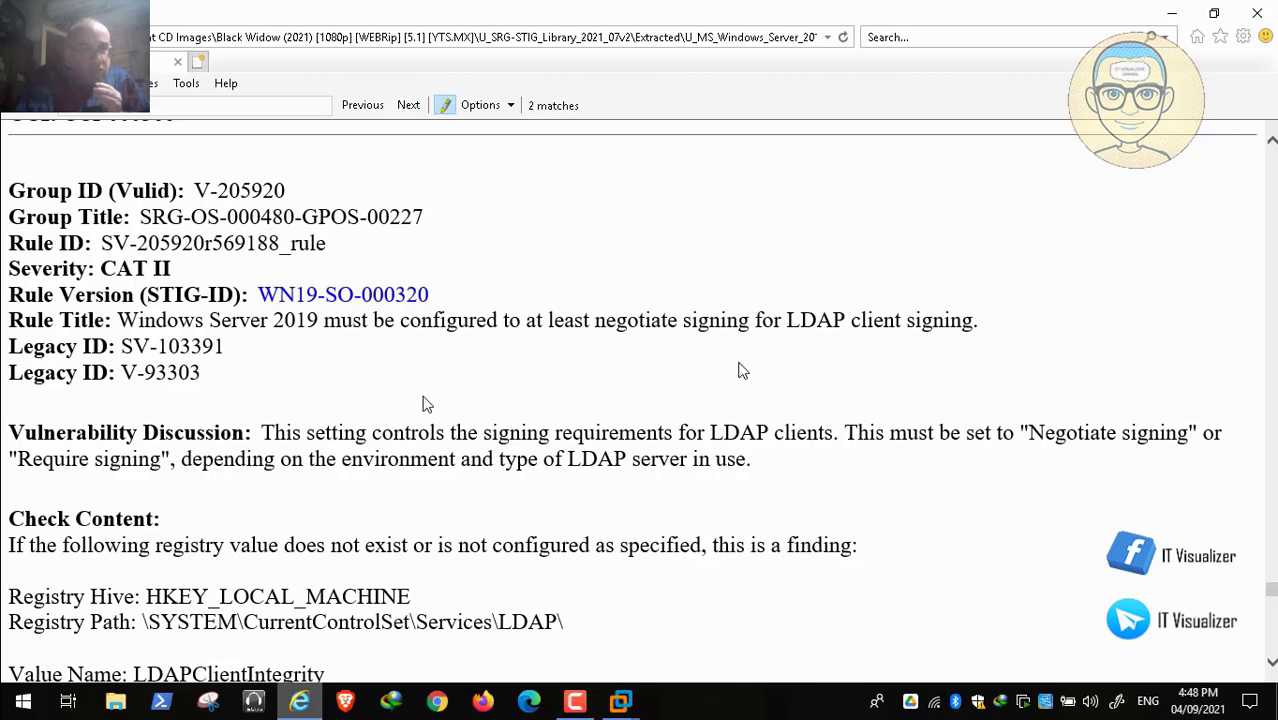
mouse_move(140, 672)
left_click(15, 681)
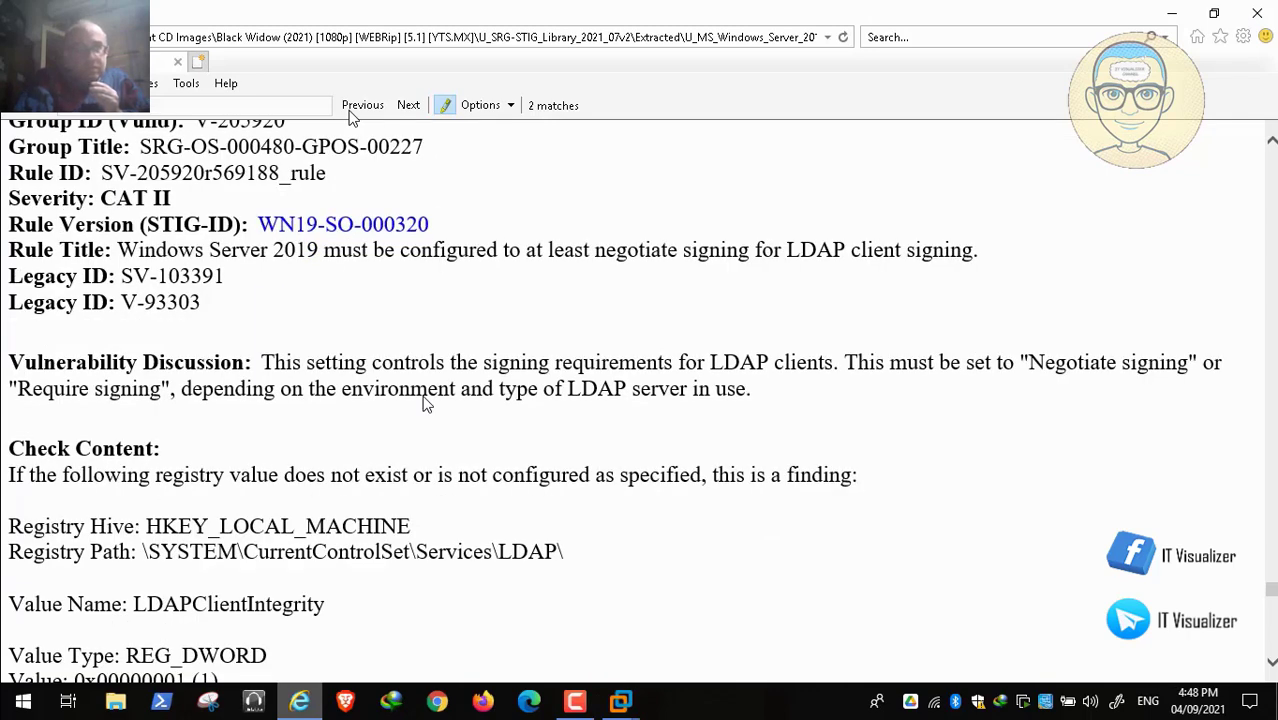
scroll(424, 402, "down", 4)
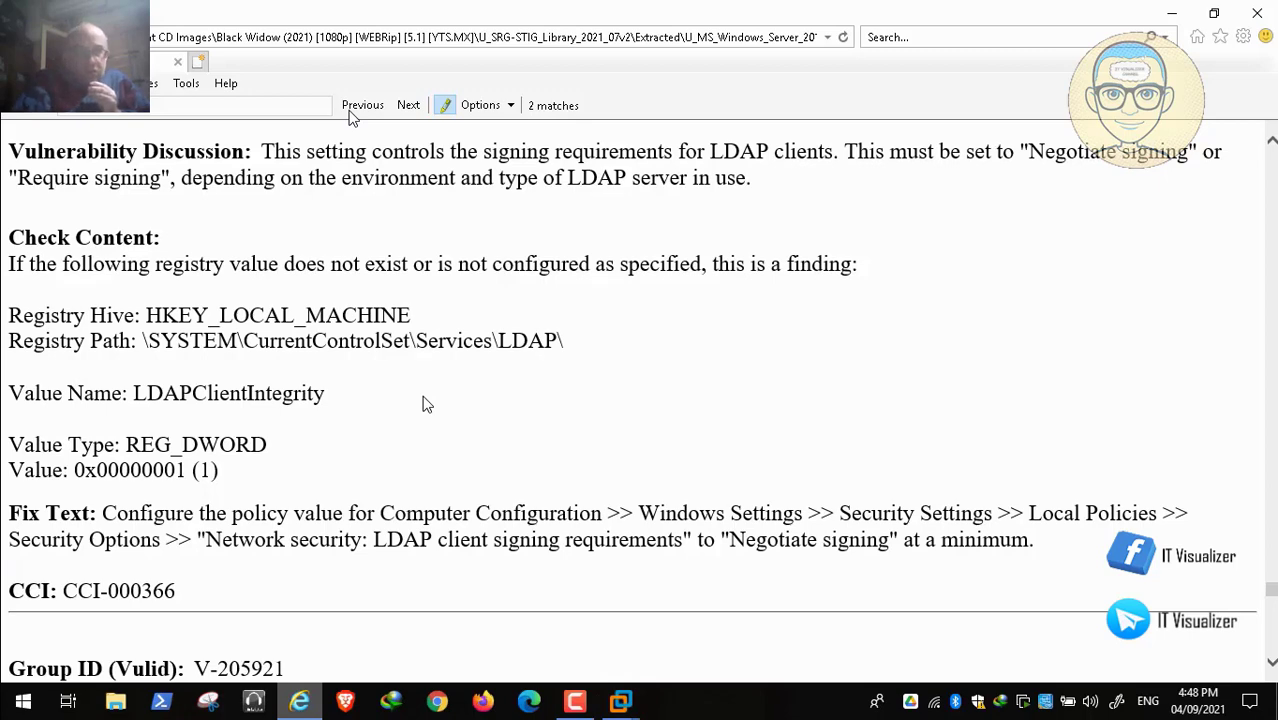
On the PAW machine, define "Network security: LDAP client signing requirements" as "Negotiate signing".
mouse_move(620, 700)
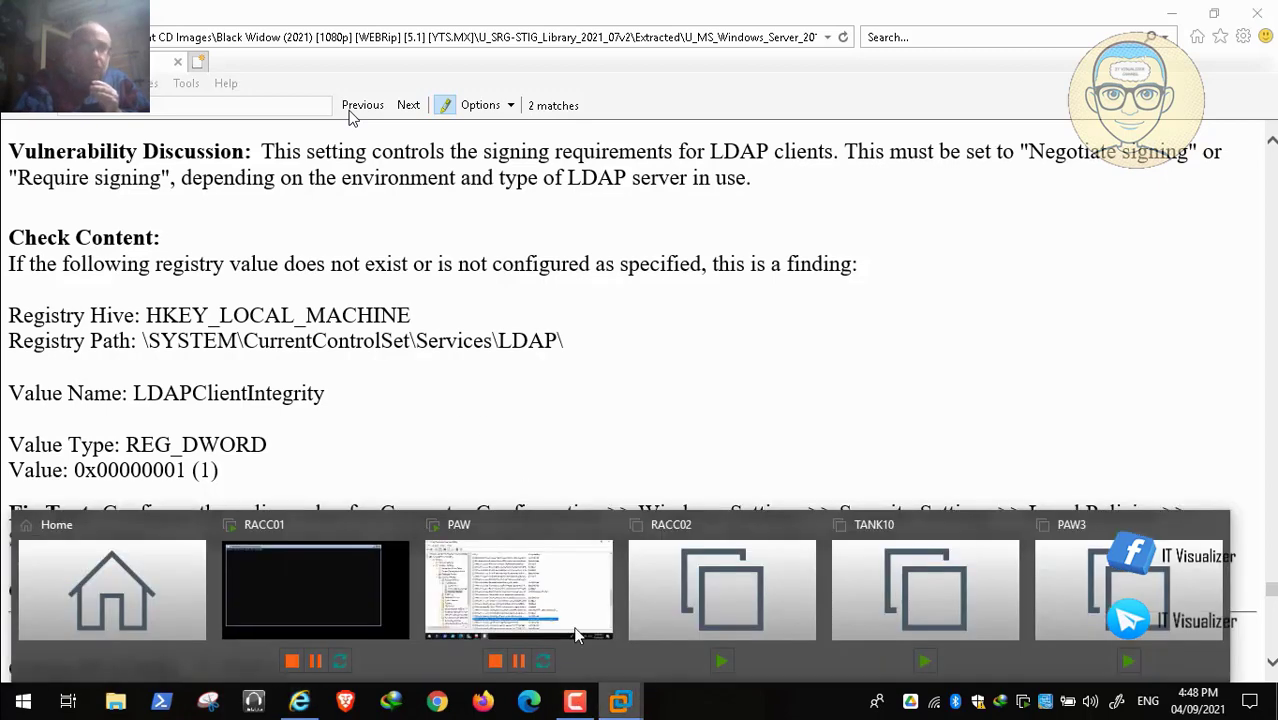
left_click(547, 599)
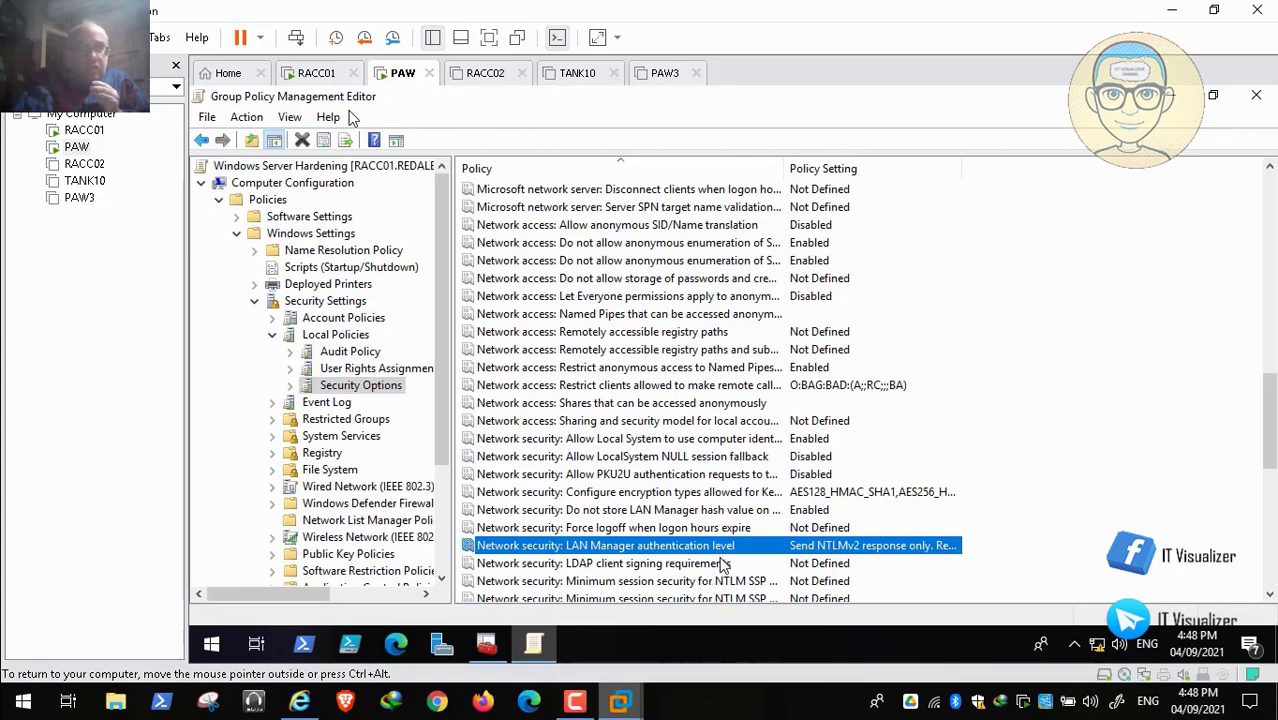
double_click(721, 563)
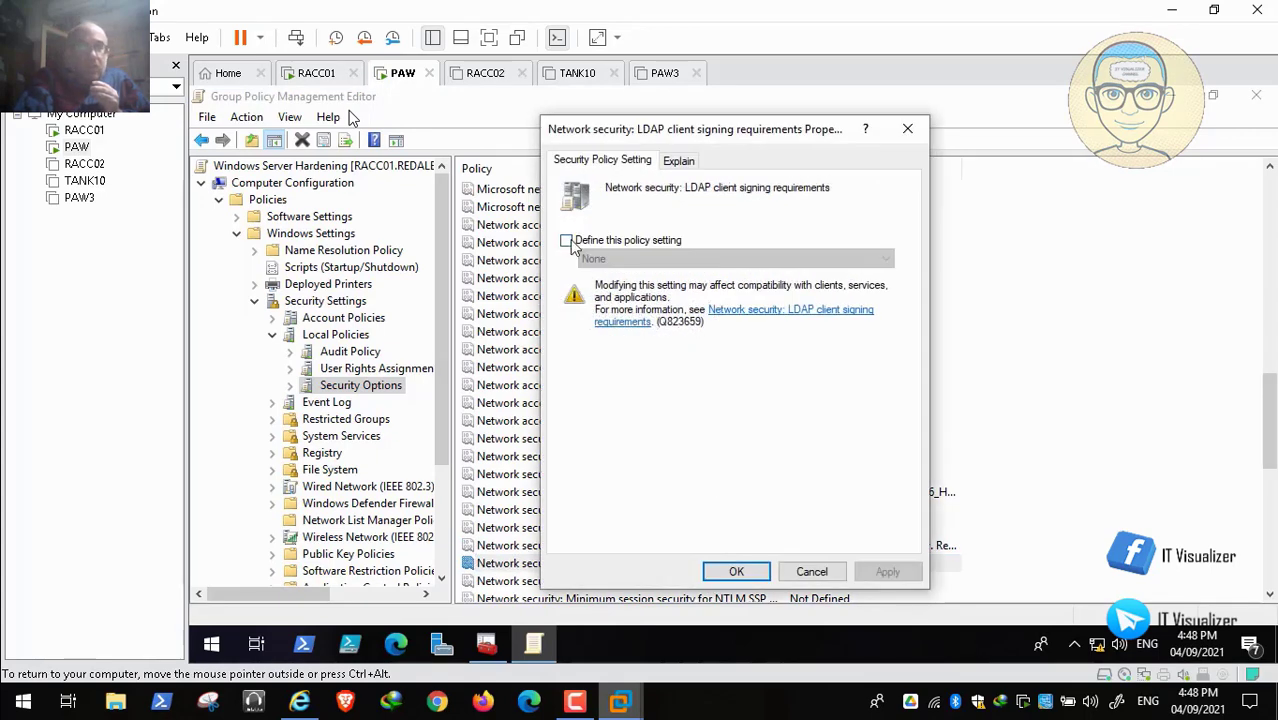
left_click(567, 241)
left_click(631, 260)
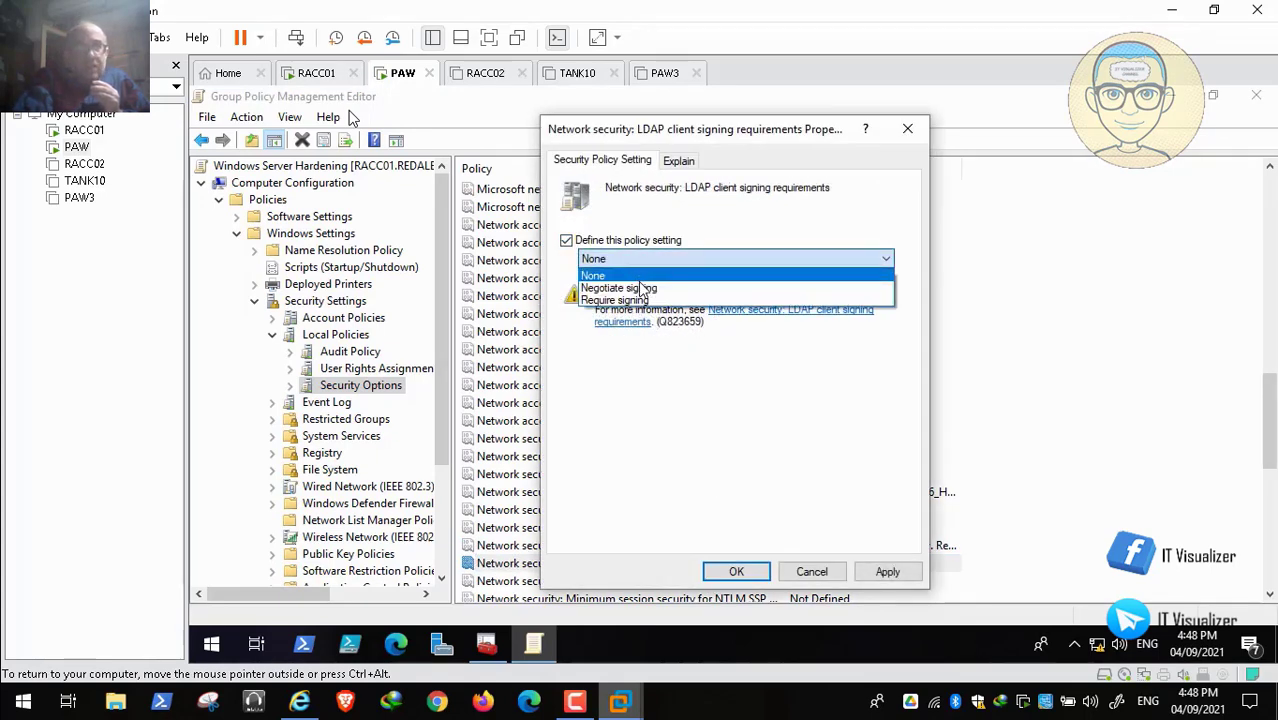
left_click(640, 288)
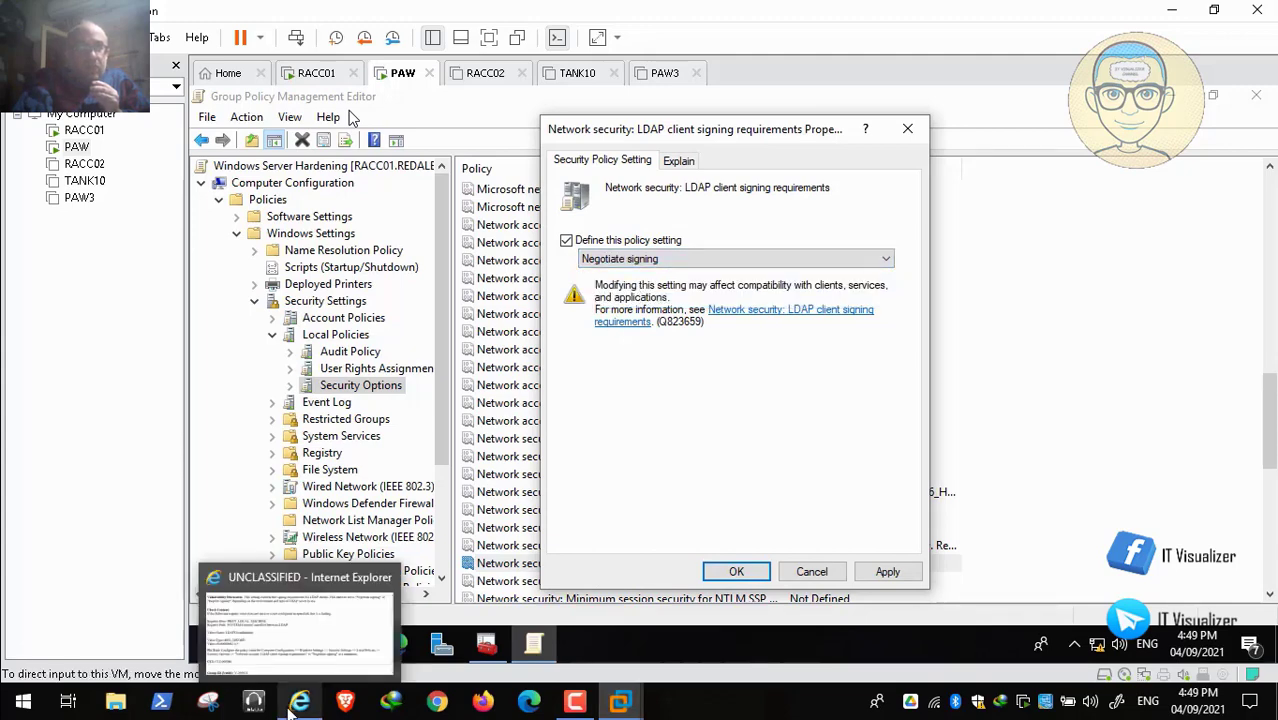
Check the LDAP client signing choice against the WN19-SO-000320 fix text and apply the policy setting.
left_click(299, 702)
left_click(299, 702)
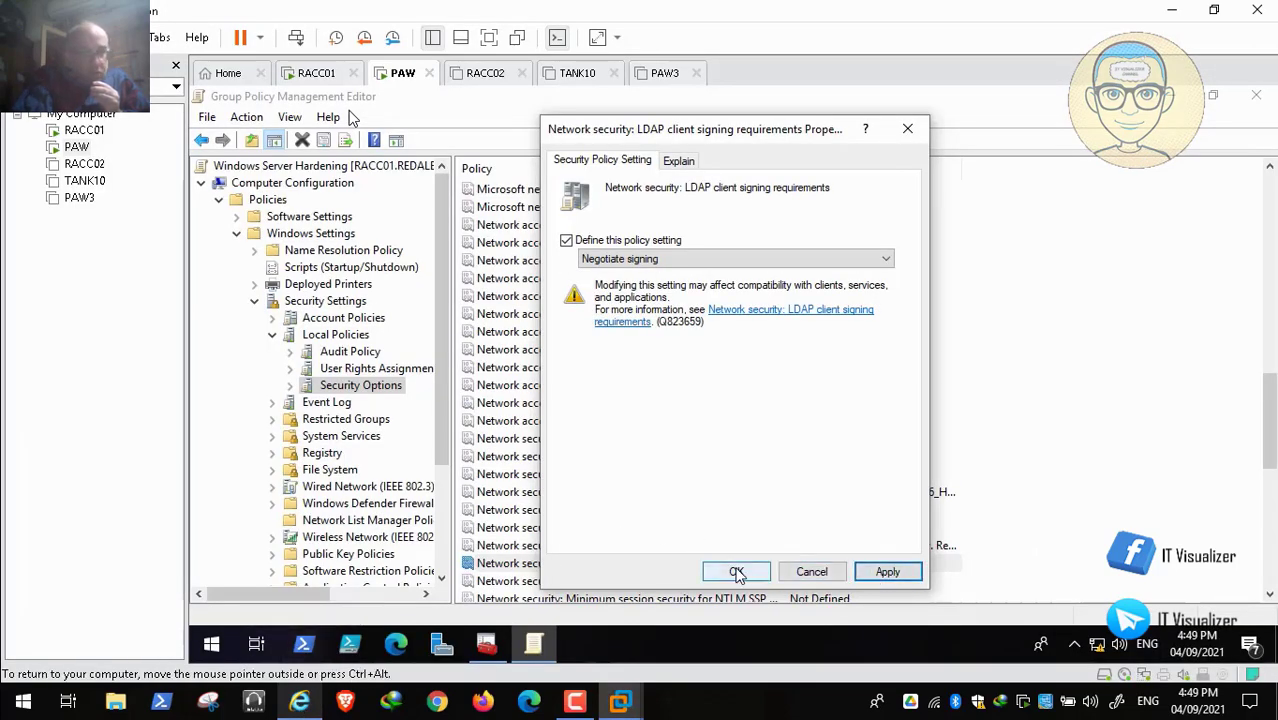
left_click(736, 571)
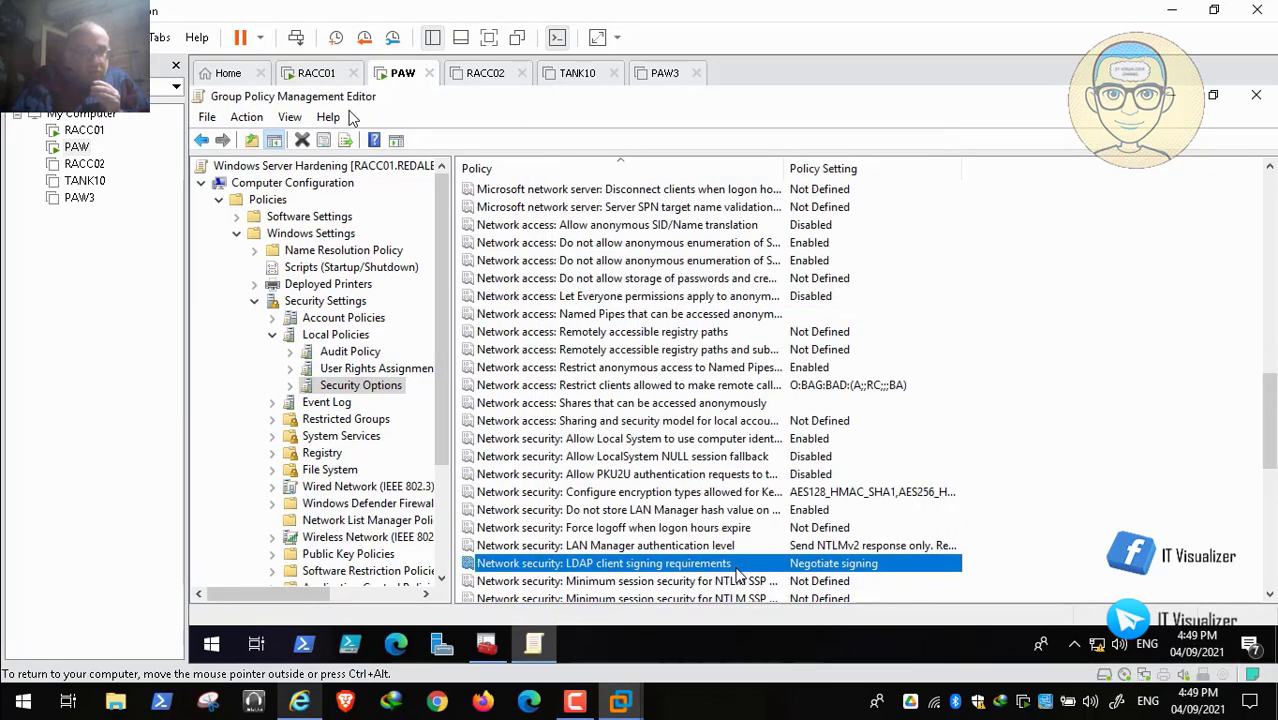
Return to the STIG document and read the rule title and vulnerability discussion of WN19-SO-000330.
left_click(299, 702)
scroll(408, 499, "down", 3)
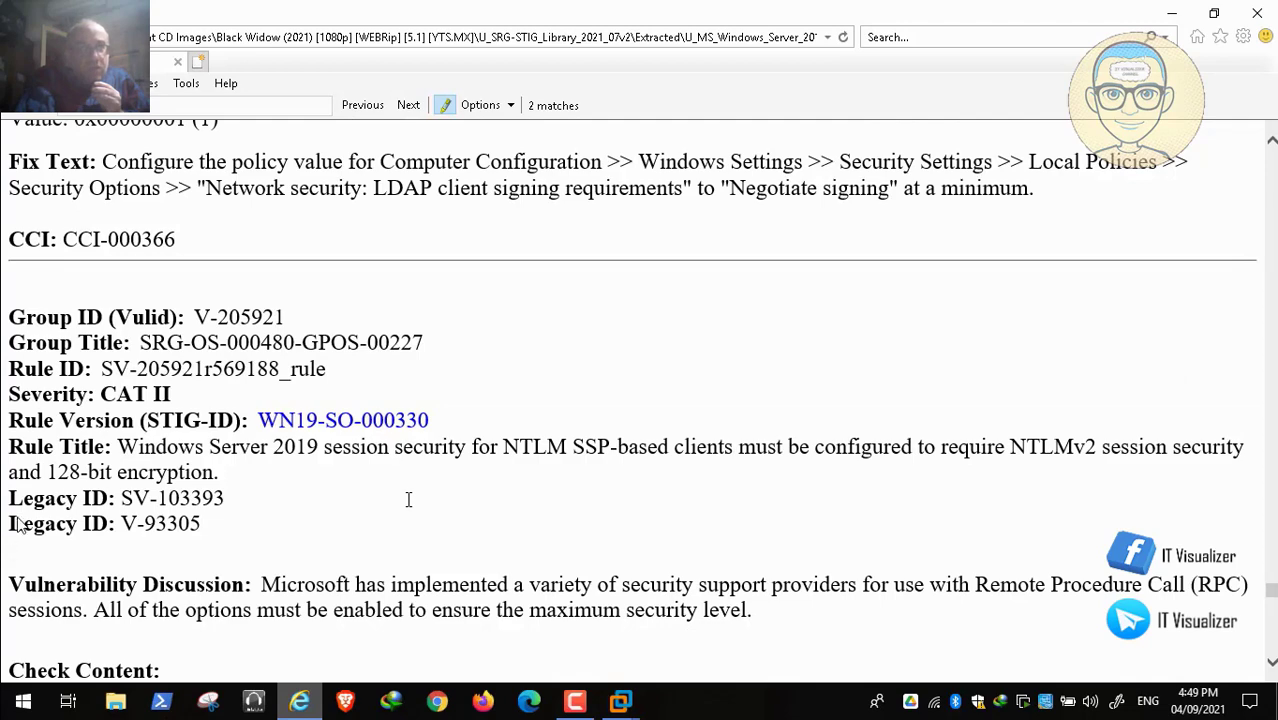
left_click(45, 681)
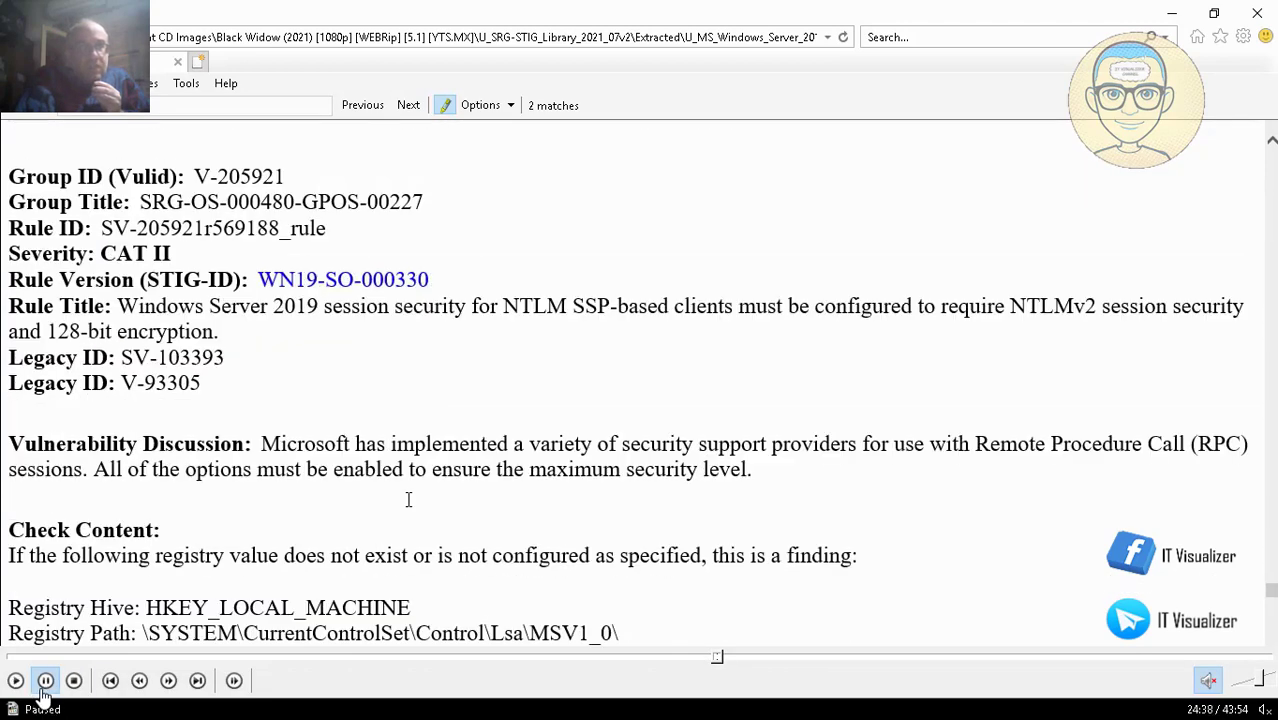
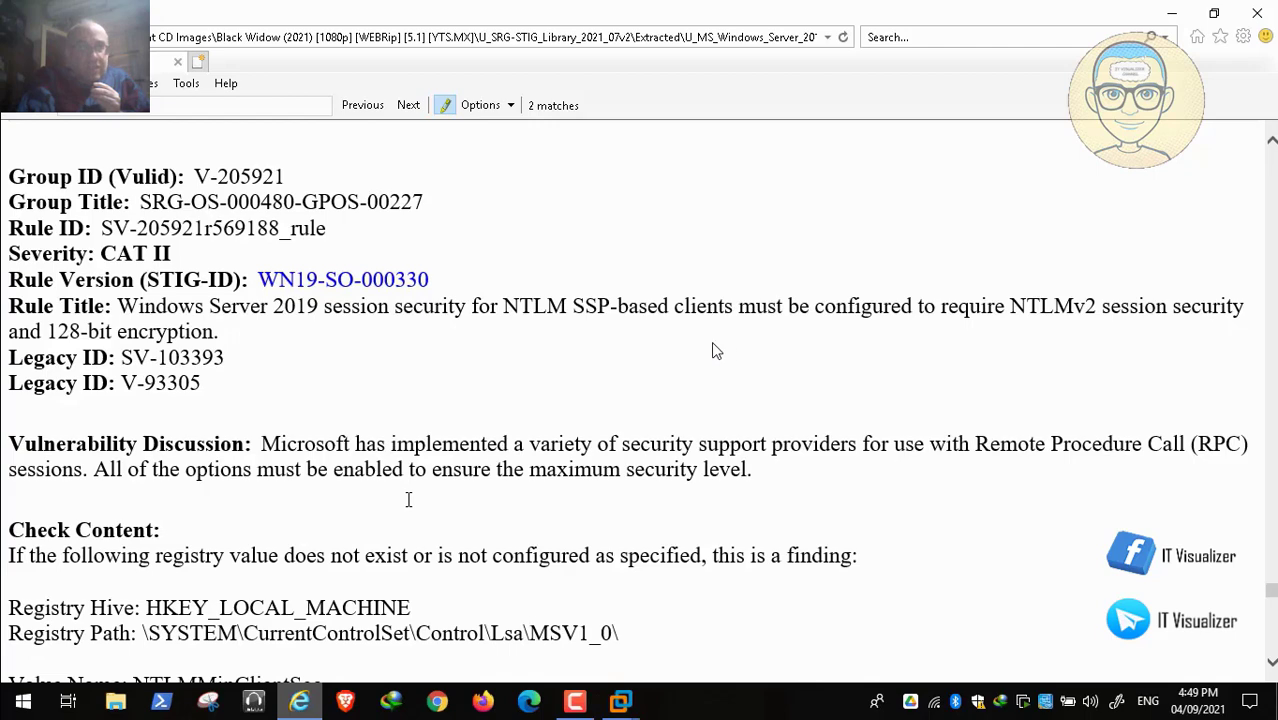
double_click(417, 375)
Switch to the Brave browser, search Google for "ntlm ssp" and expand the answer to "What is SSP NTLM?".
left_click(344, 701)
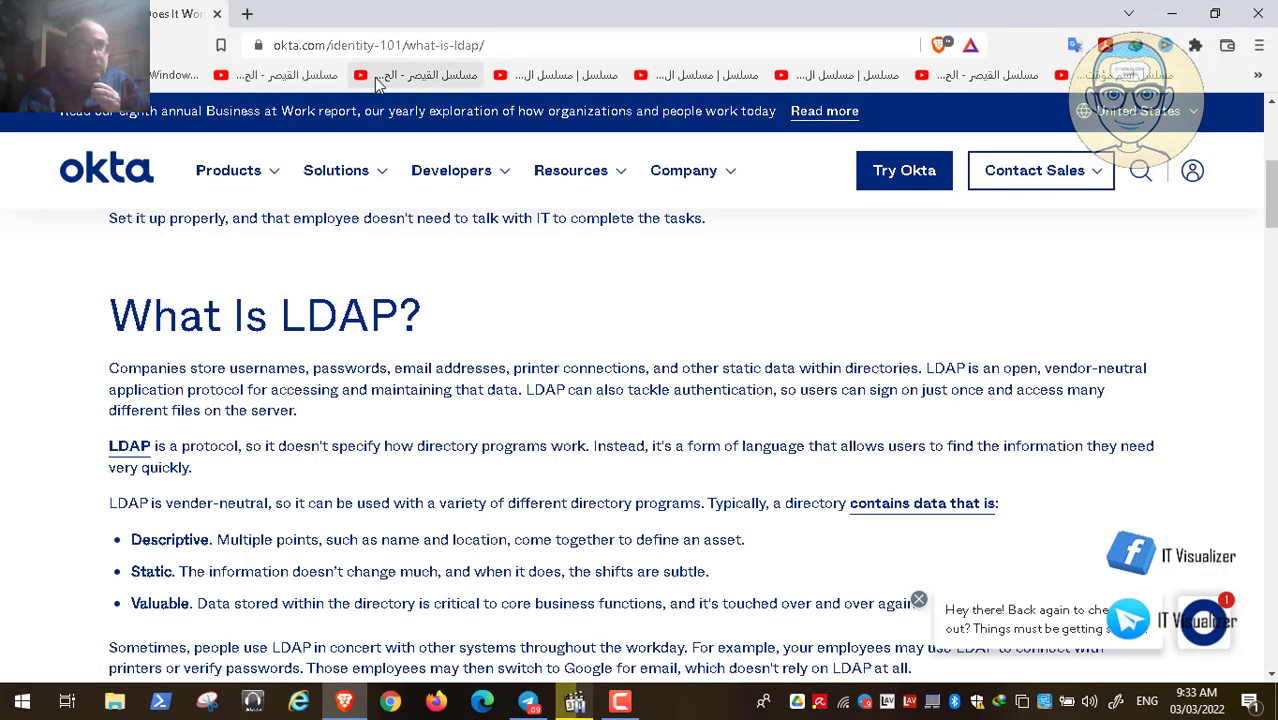
left_click(407, 46)
key("BackSpace")
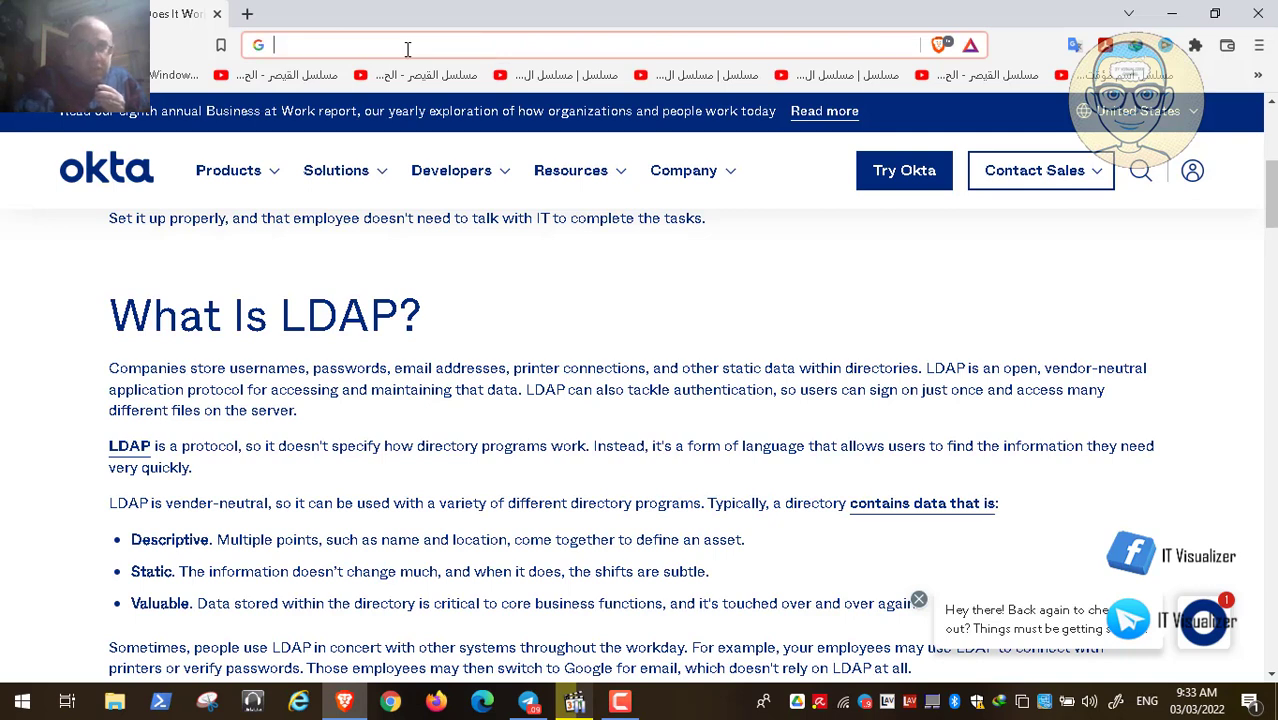
type("ntlm ssp")
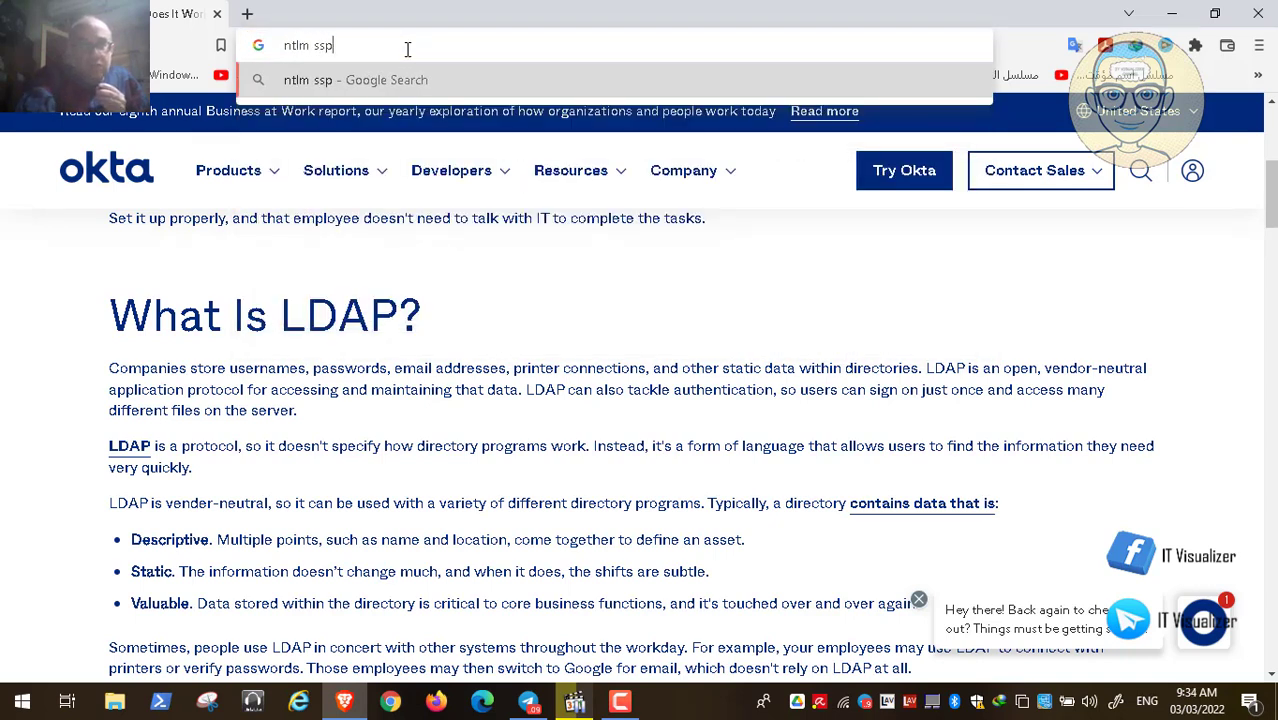
key("Return")
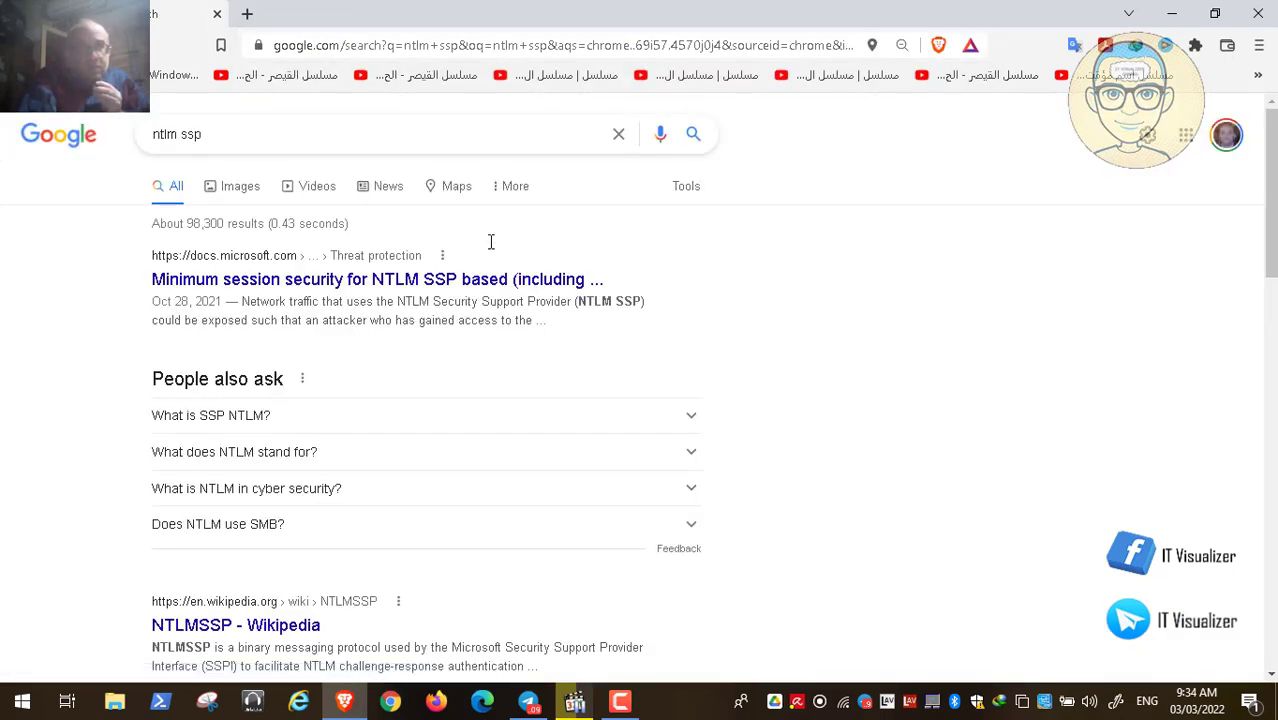
left_click(609, 420)
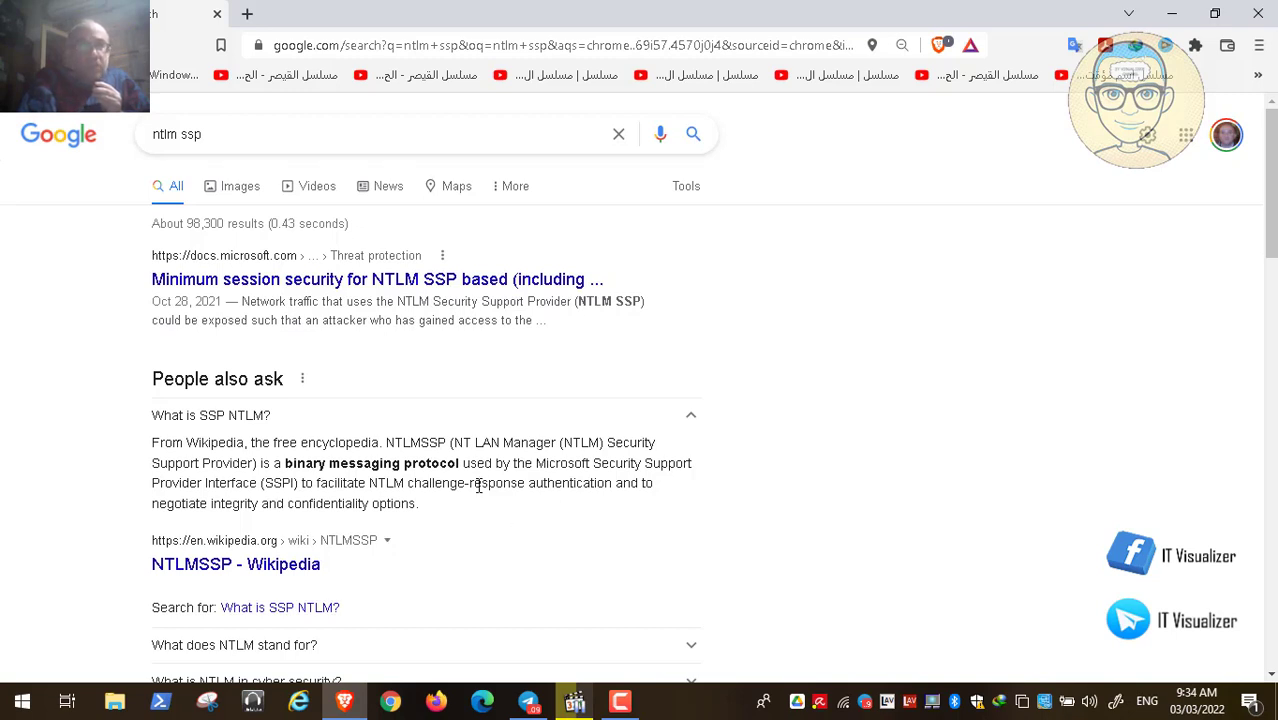
Go back to the STIG document and read the check content and fix text of WN19-SO-000330.
left_click(575, 700)
double_click(600, 366)
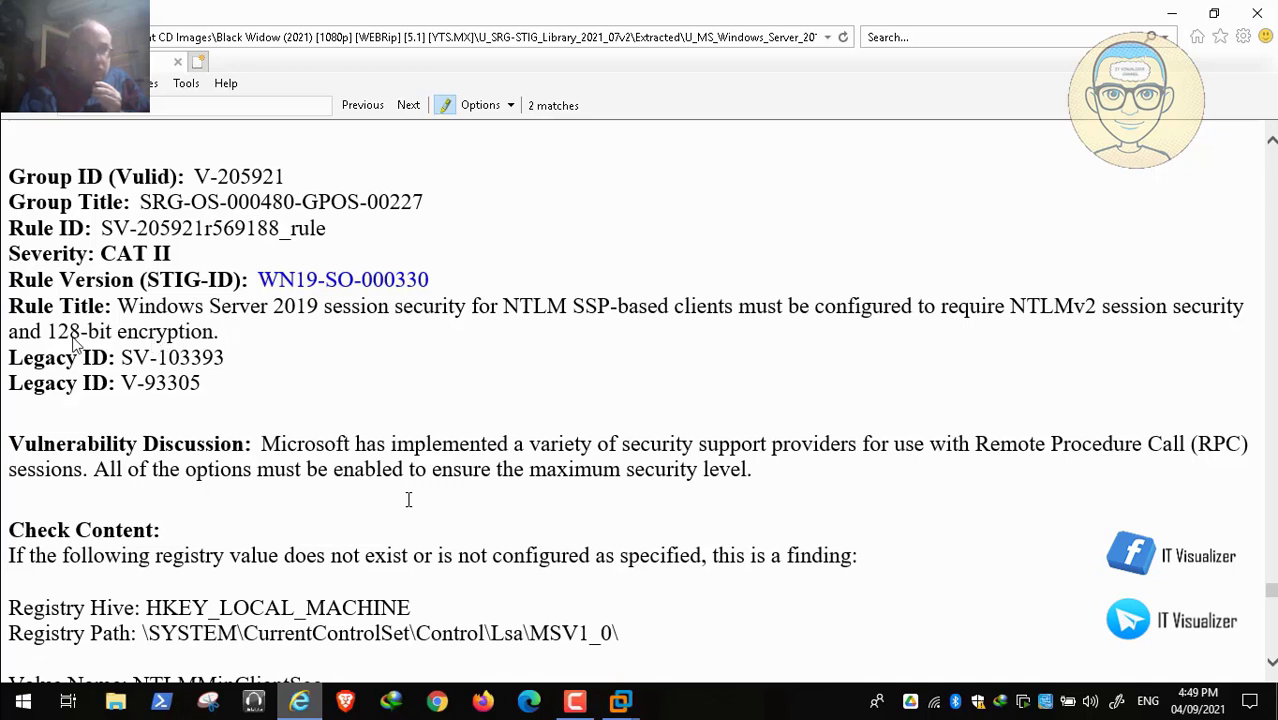
key("space")
left_click(15, 680)
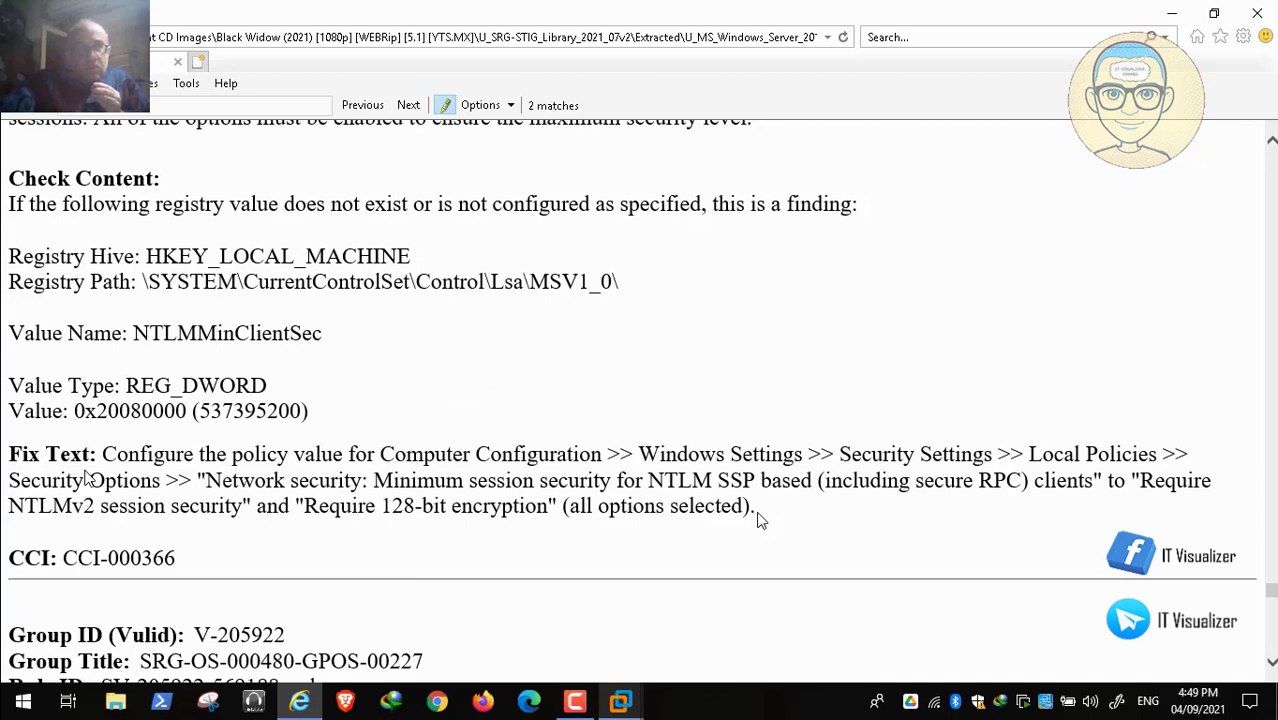
mouse_move(40, 700)
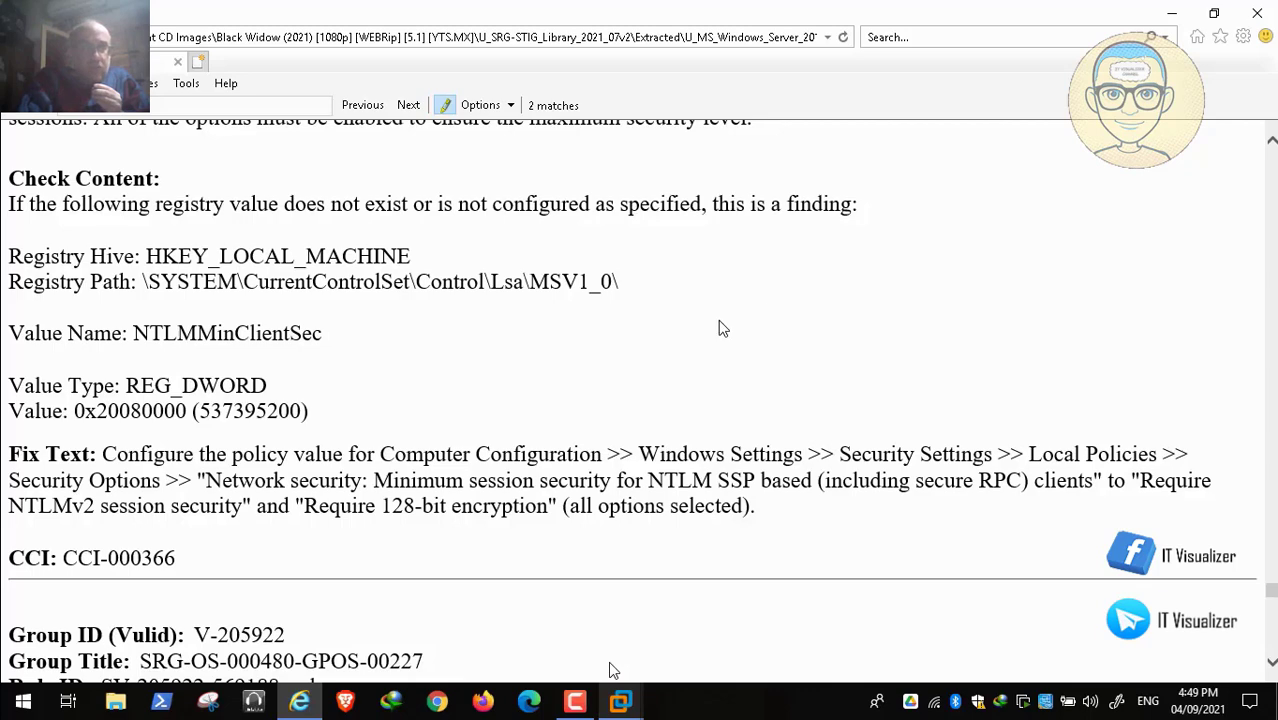
key("space")
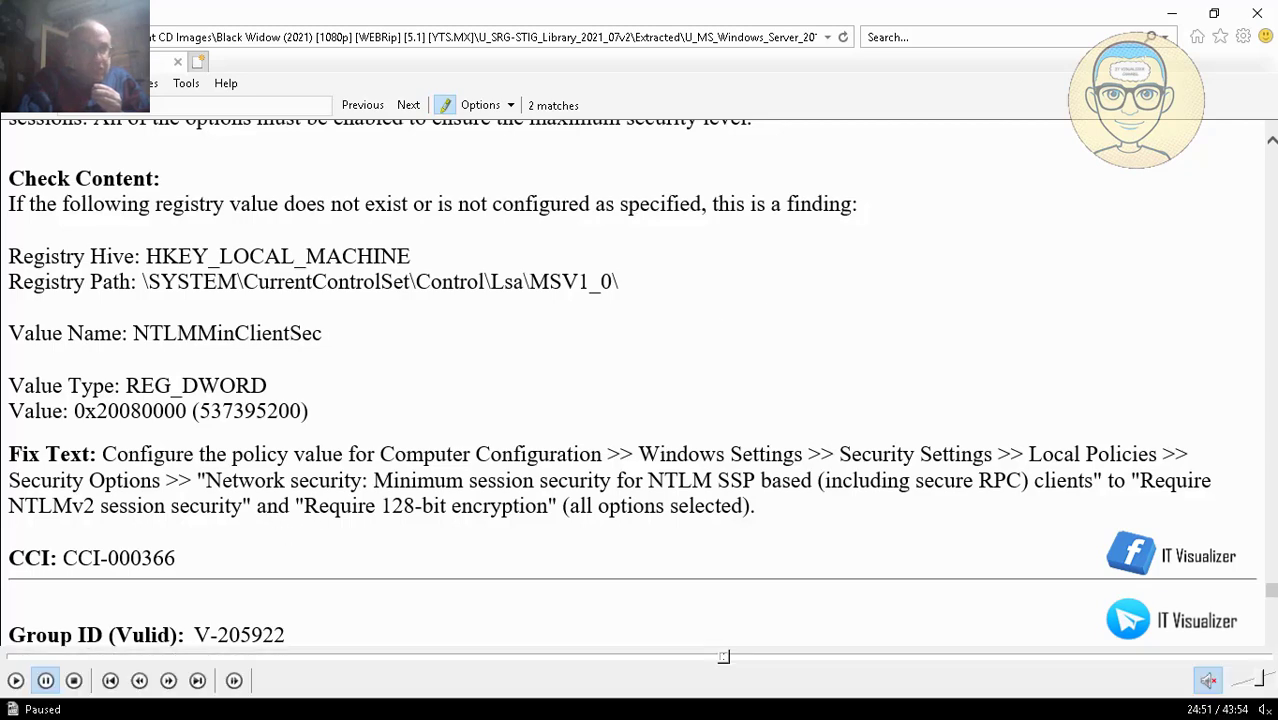
On the PAW machine, locate "Network security: Minimum session security for NTLM SSP based (including secure RPC) clients", pause the video and leave full screen.
left_click(16, 680)
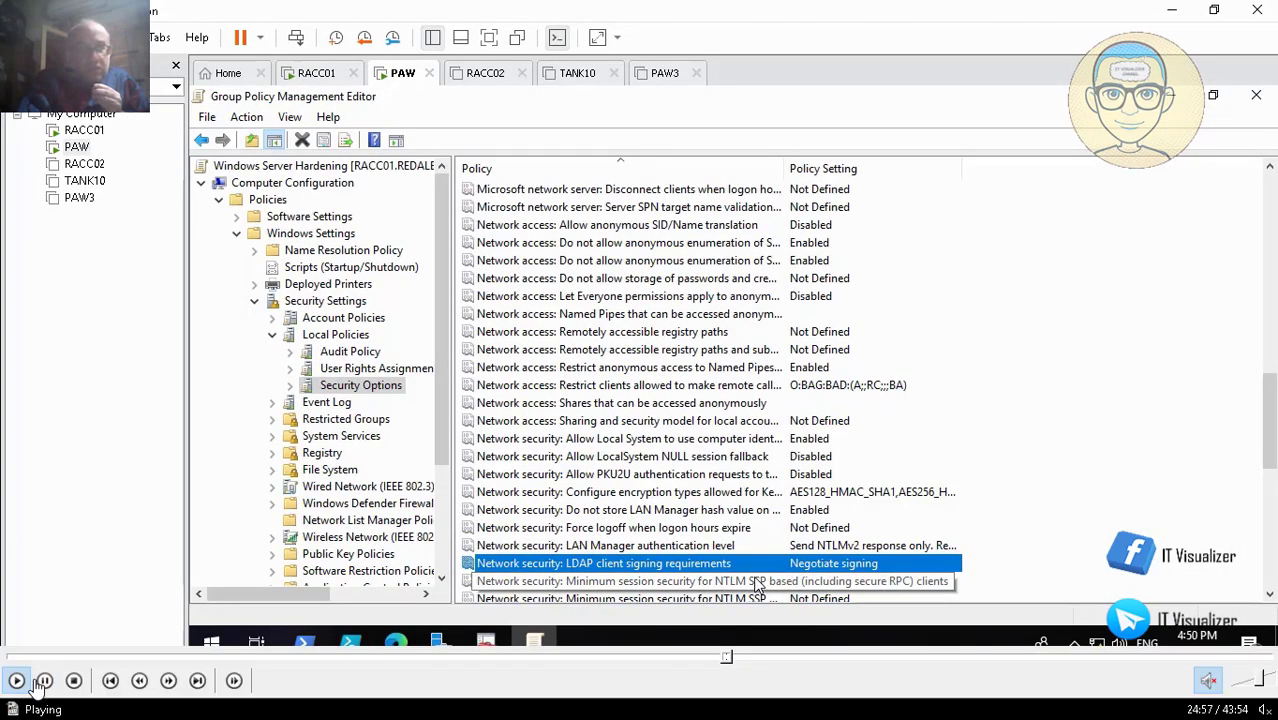
left_click(44, 681)
key("Escape")
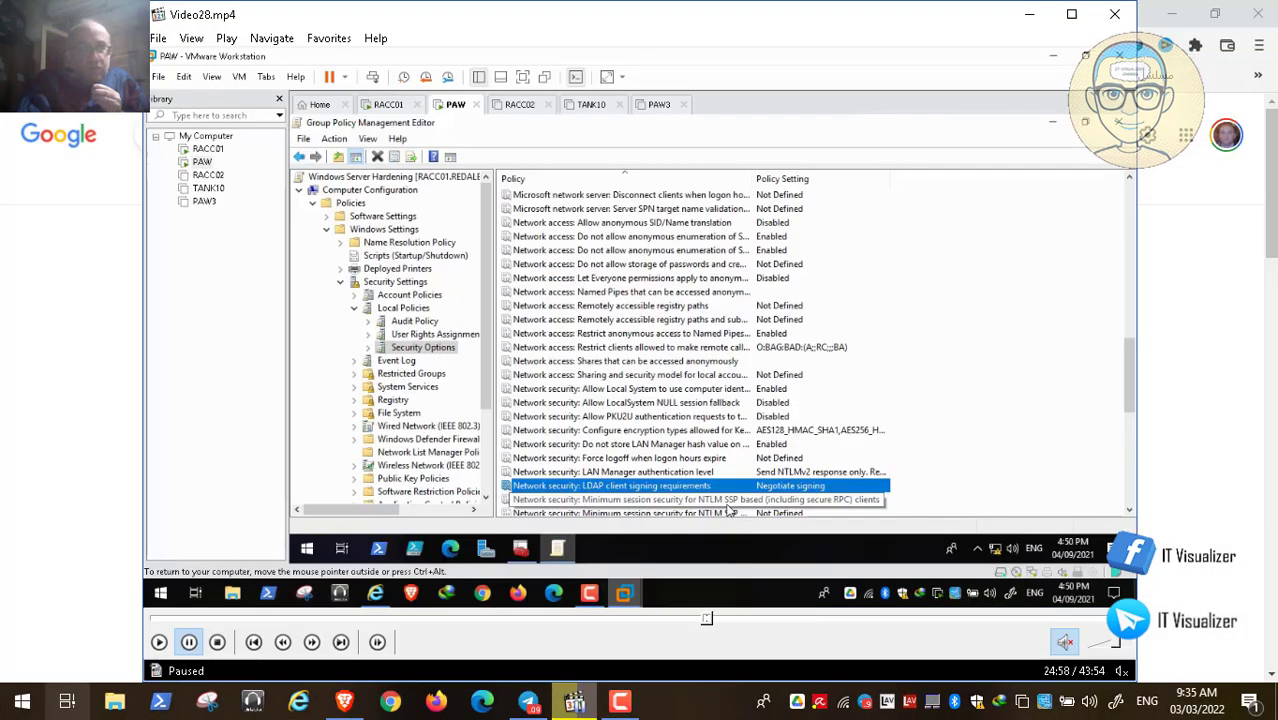
Run gpedit.msc on the host computer to open the Local Group Policy Editor in a maximized window.
left_click(44, 706)
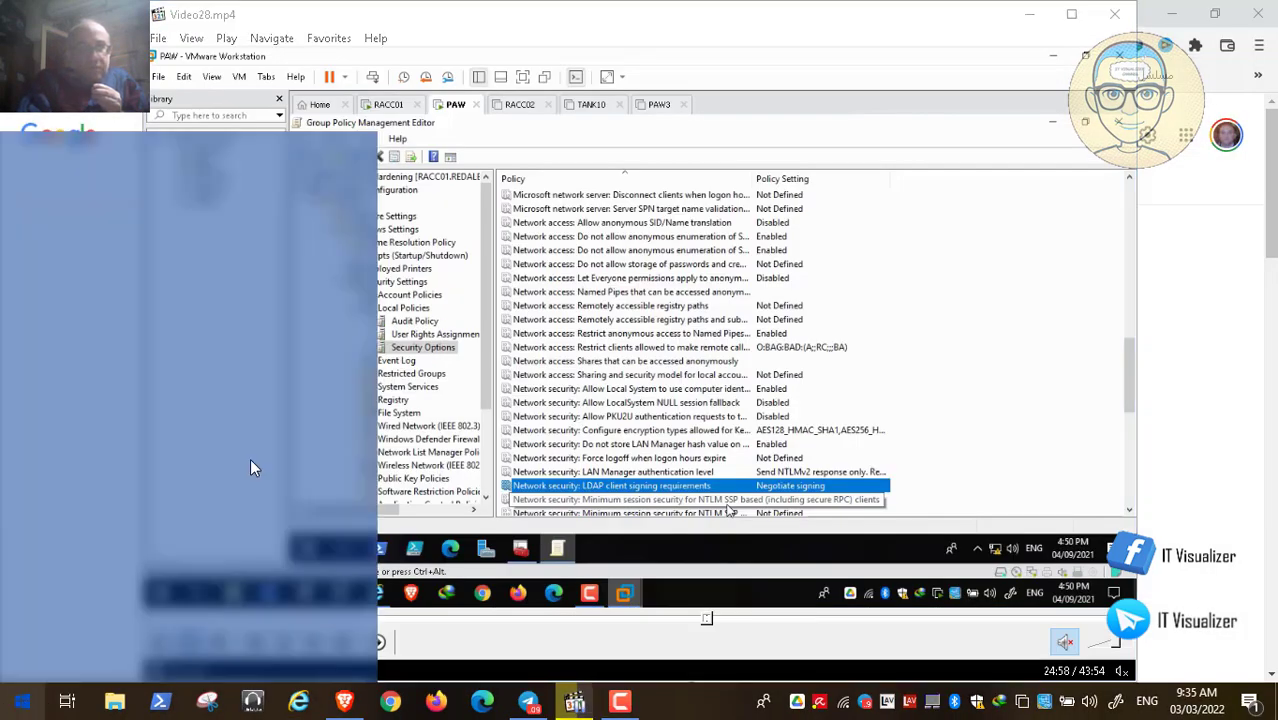
left_click(262, 527)
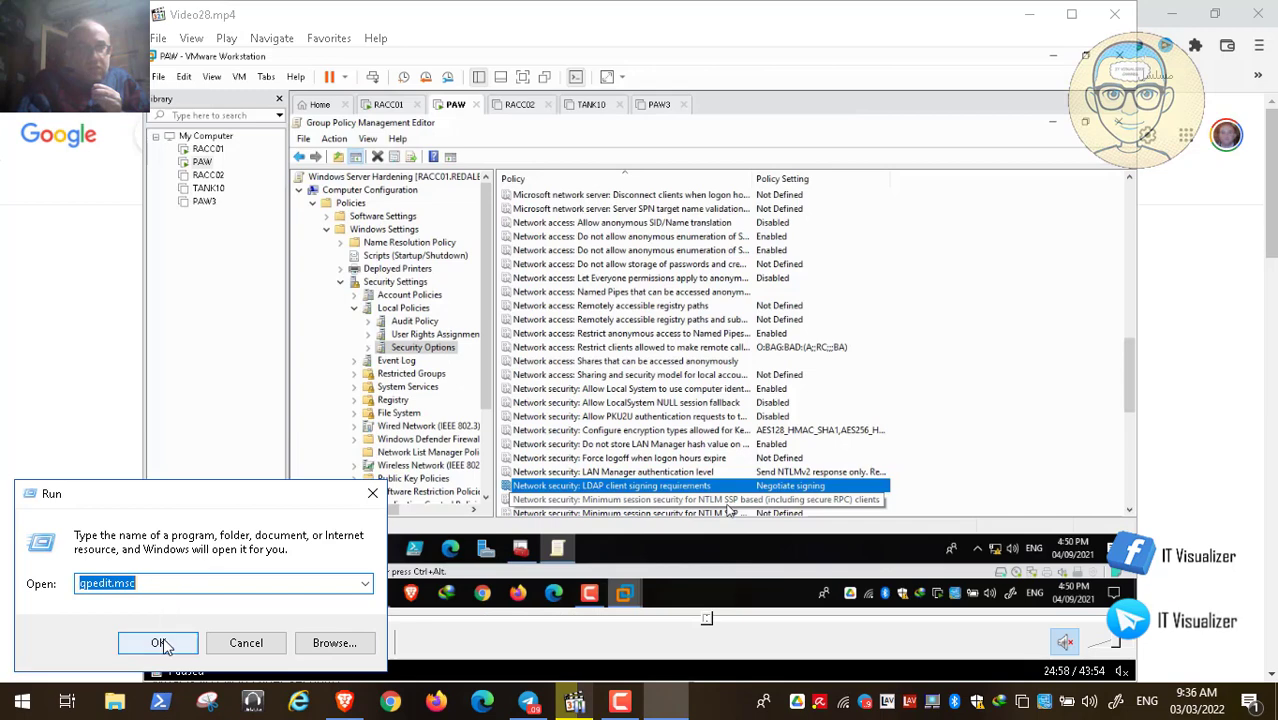
left_click(160, 643)
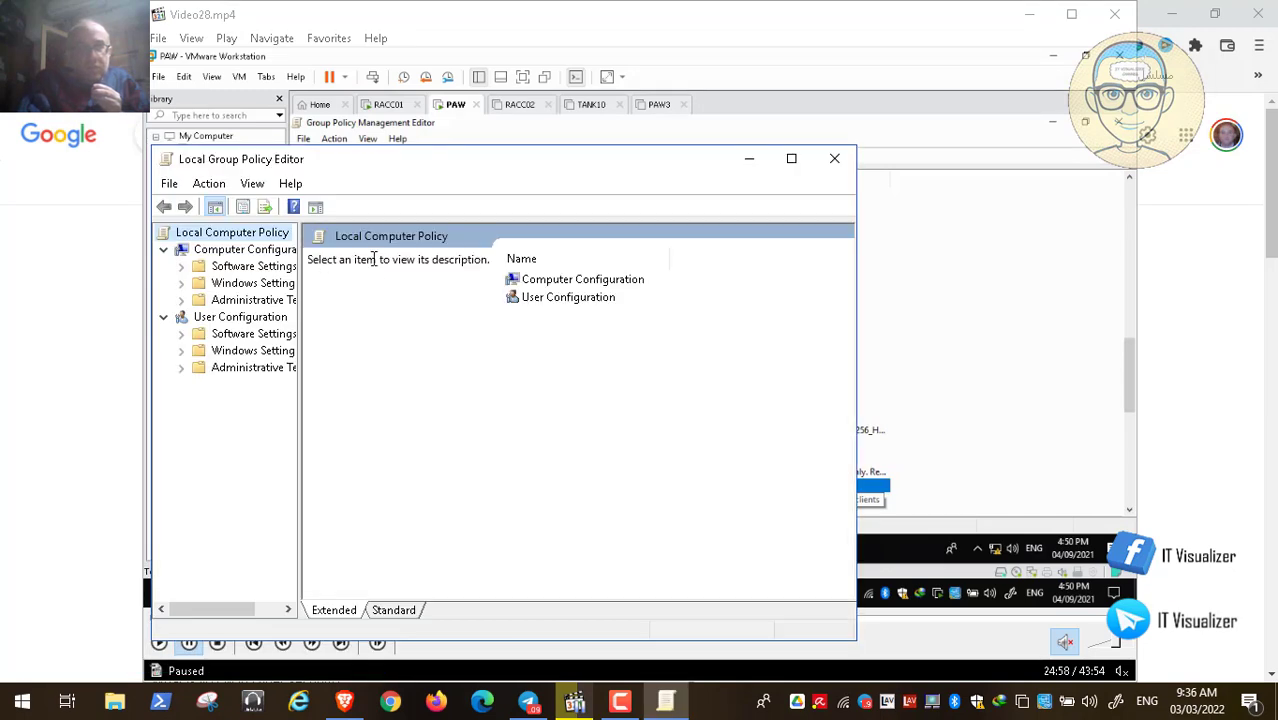
left_click(791, 160)
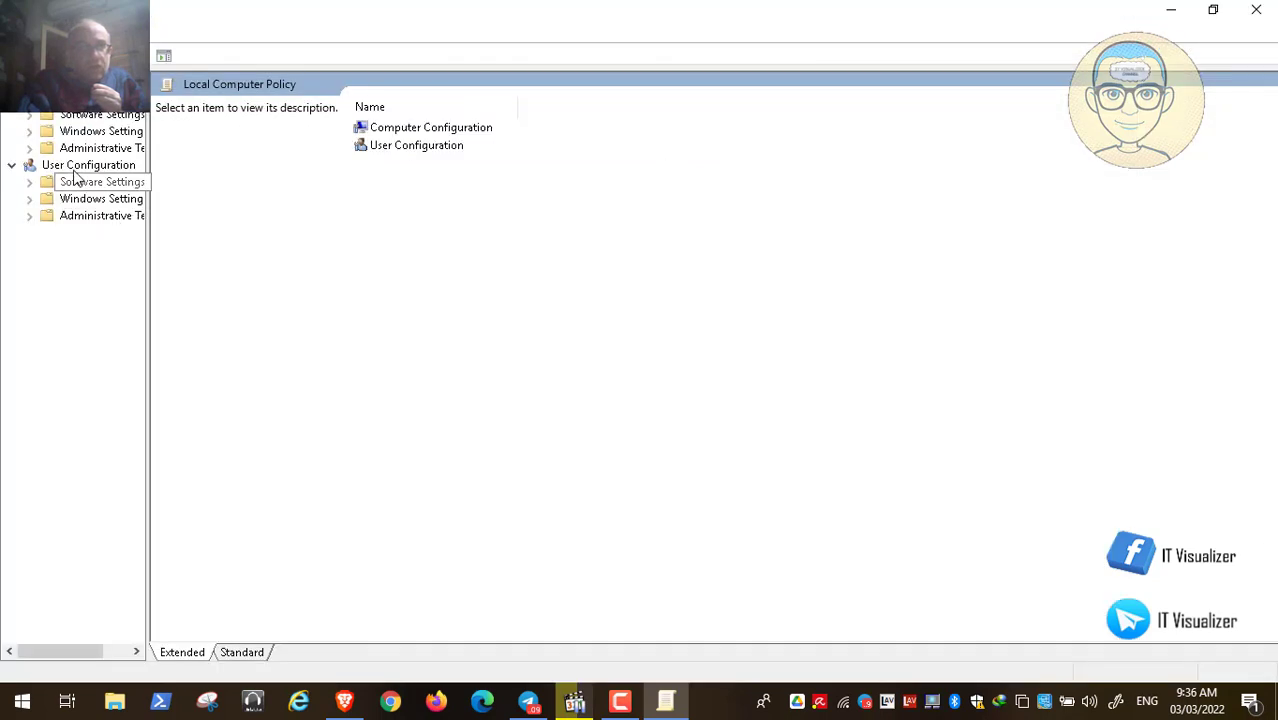
Widen the policy tree and display the Security Options under Computer Configuration, Windows Settings, Security Settings, Local Policies.
left_click(30, 132)
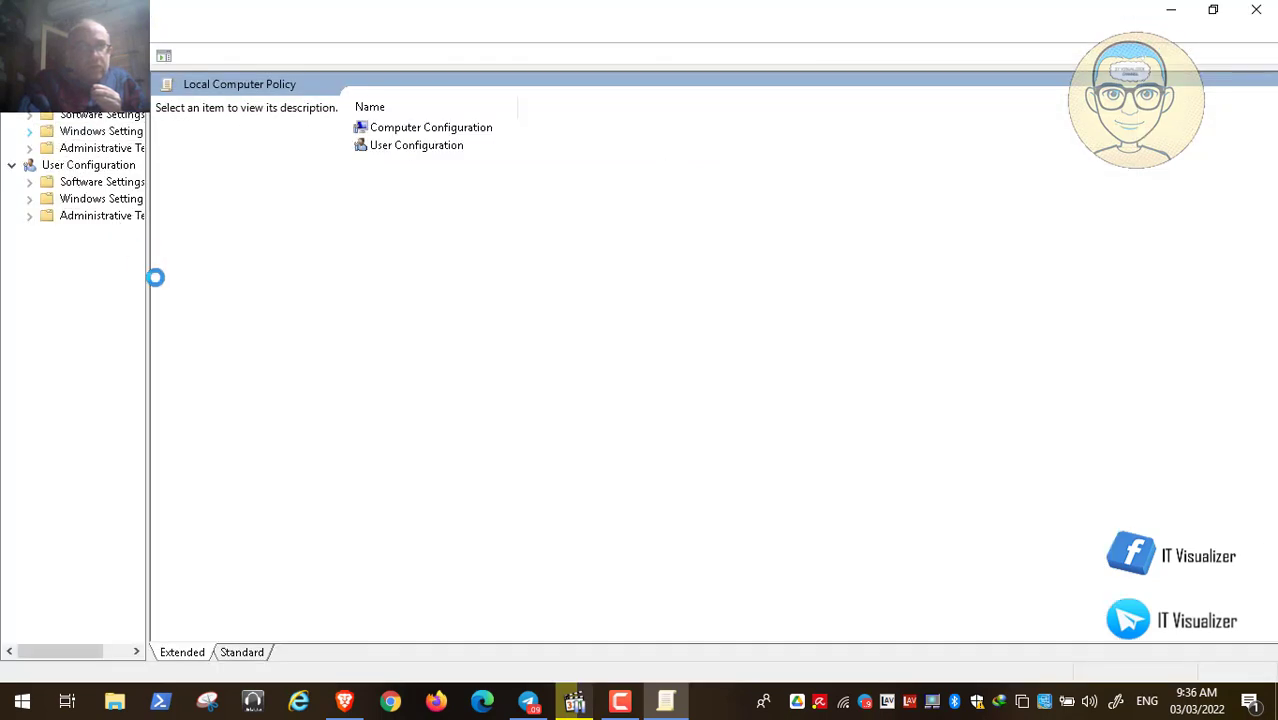
left_click_drag(150, 283, 322, 257)
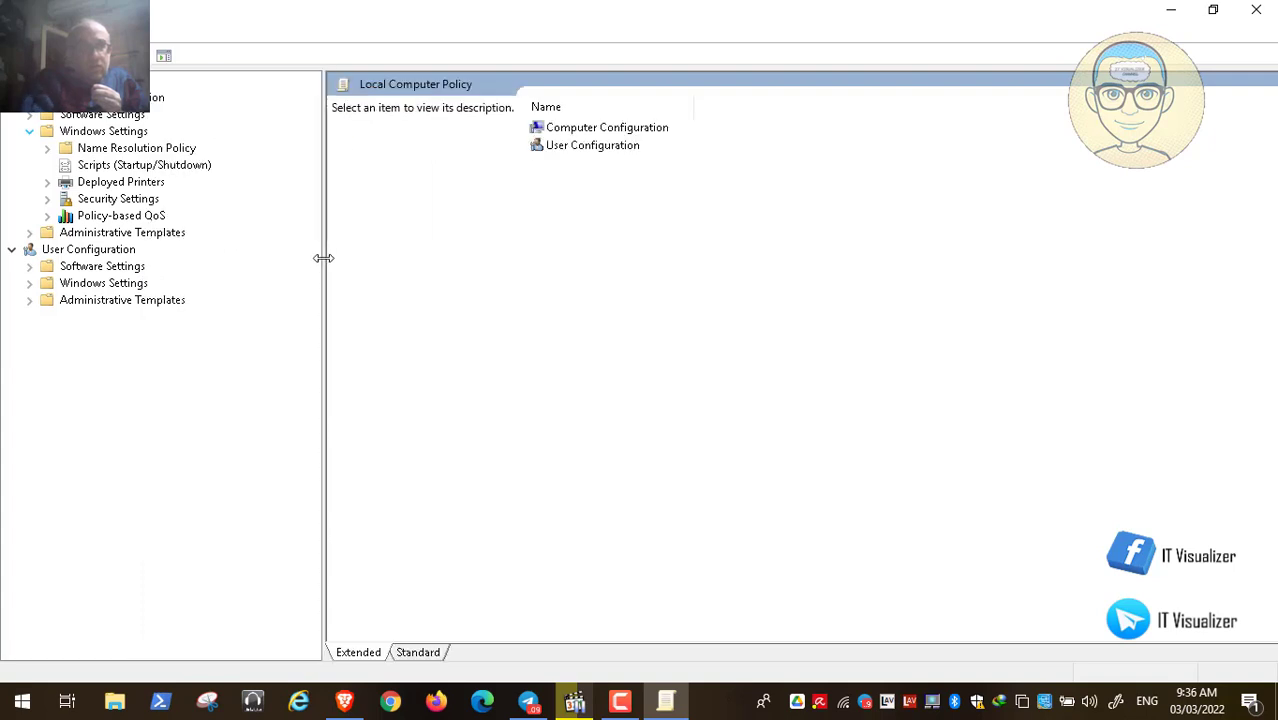
left_click(47, 199)
left_click(128, 232)
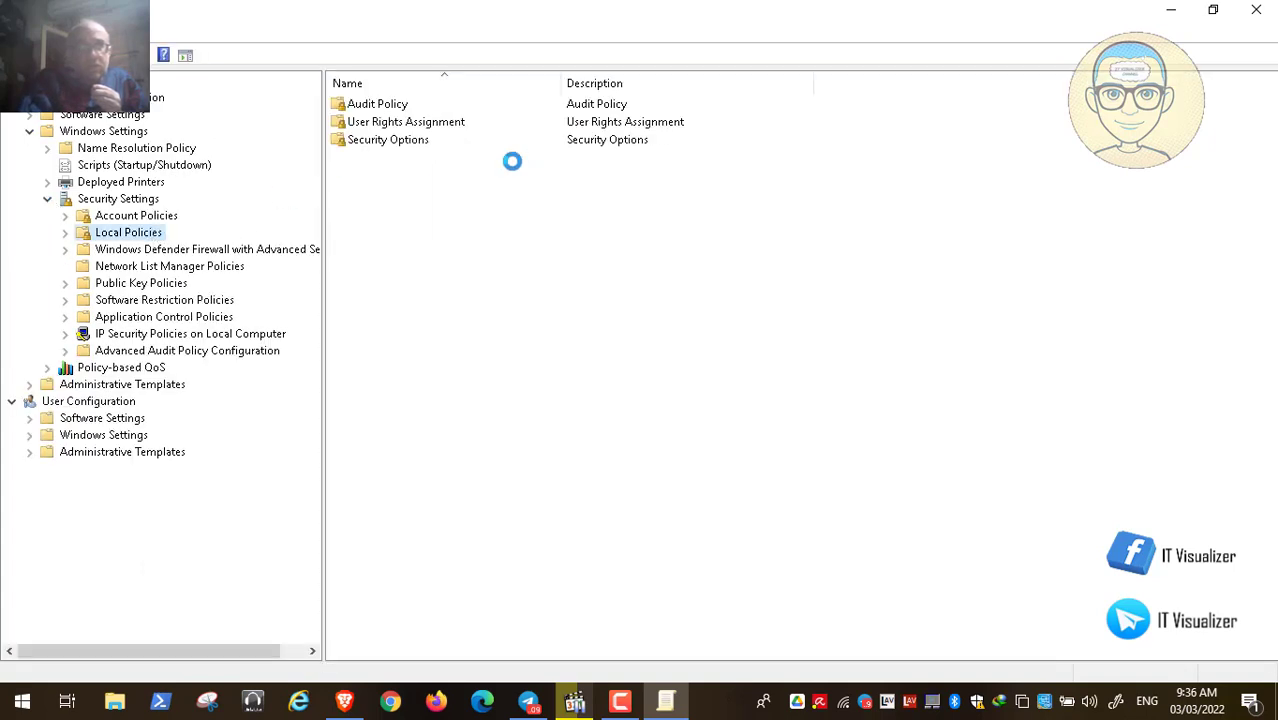
double_click(416, 143)
left_click(481, 446)
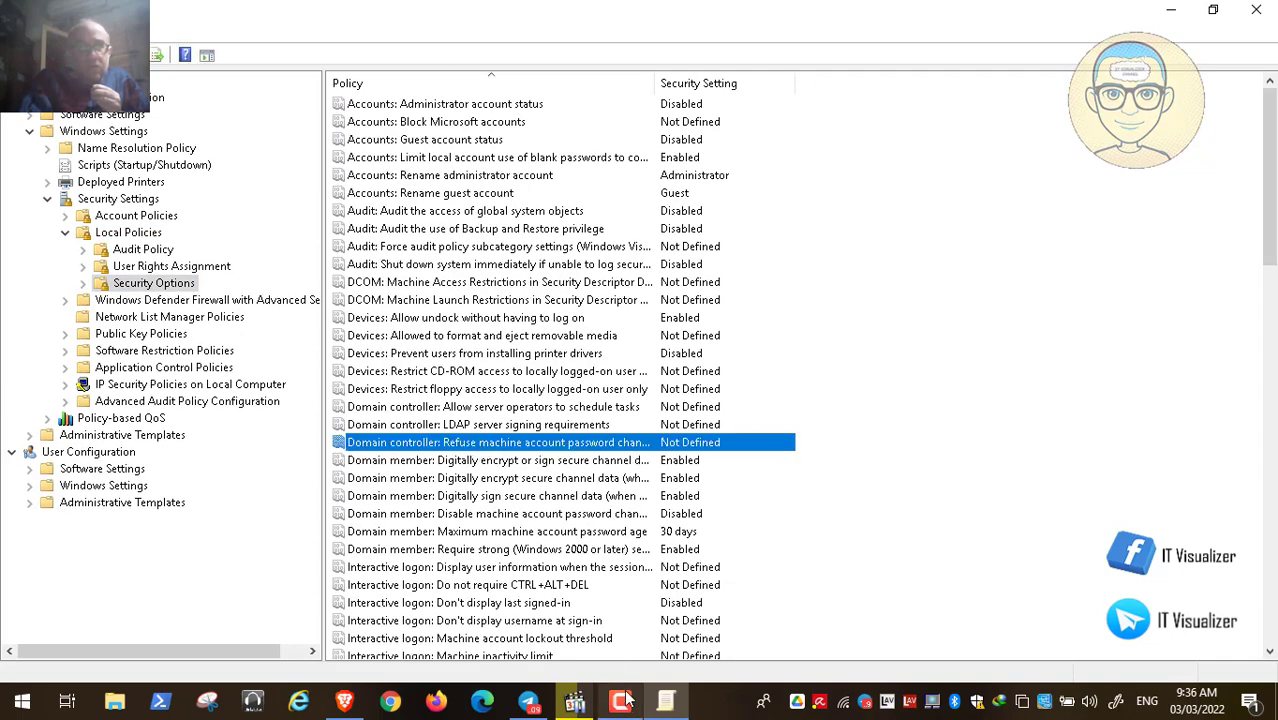
Read the explanation of "Network security: Minimum session security for NTLM SSP based (including secure RPC) clients" and close the policy without changes.
left_click(577, 703)
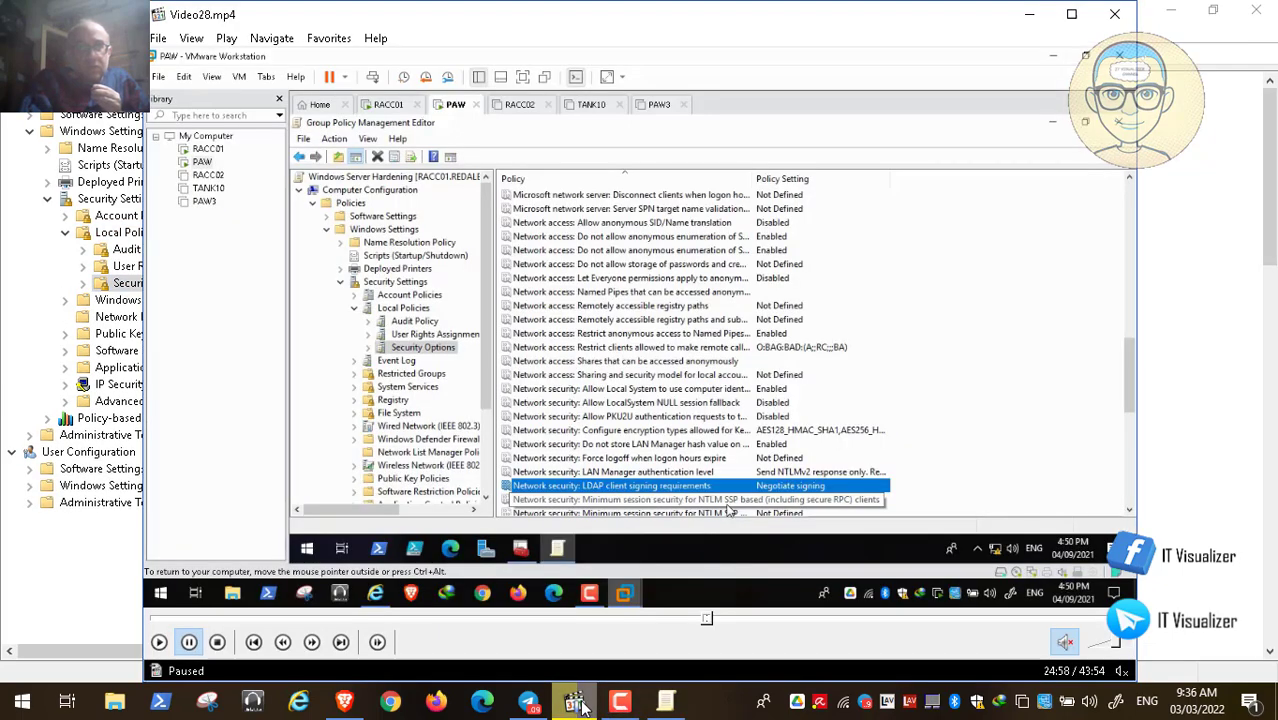
left_click(577, 703)
key("n")
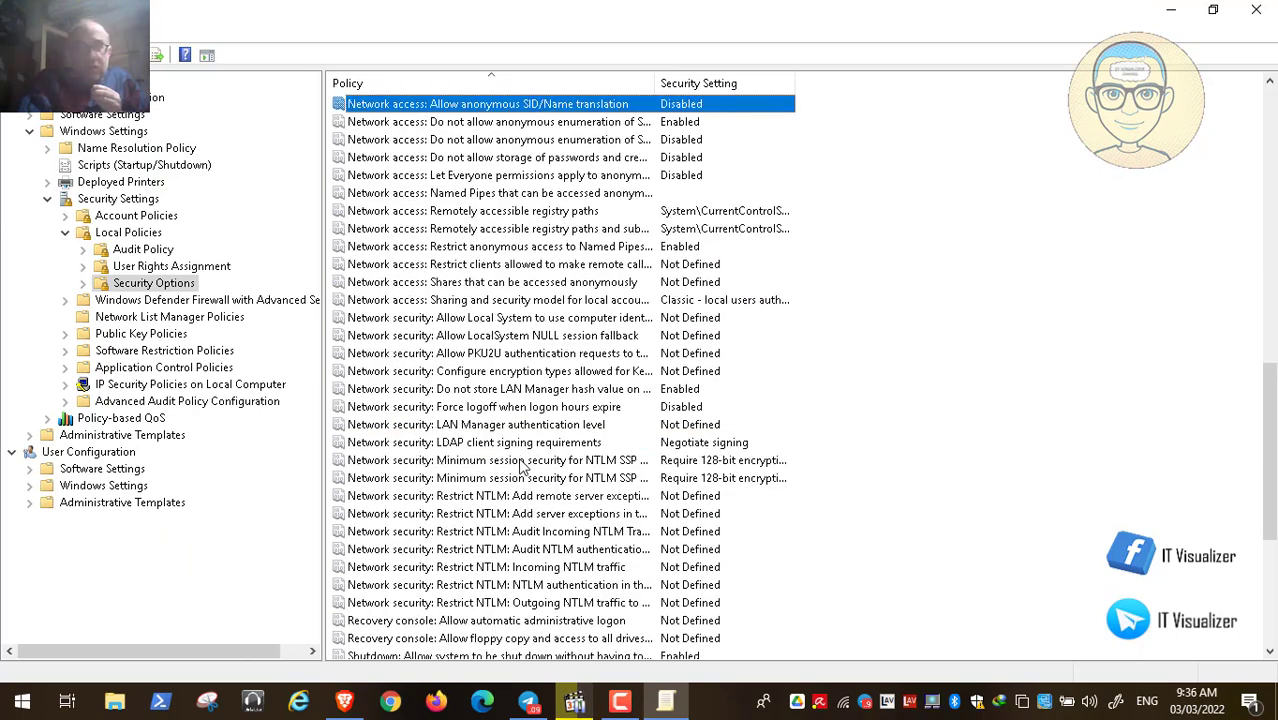
left_click(525, 478)
double_click(545, 461)
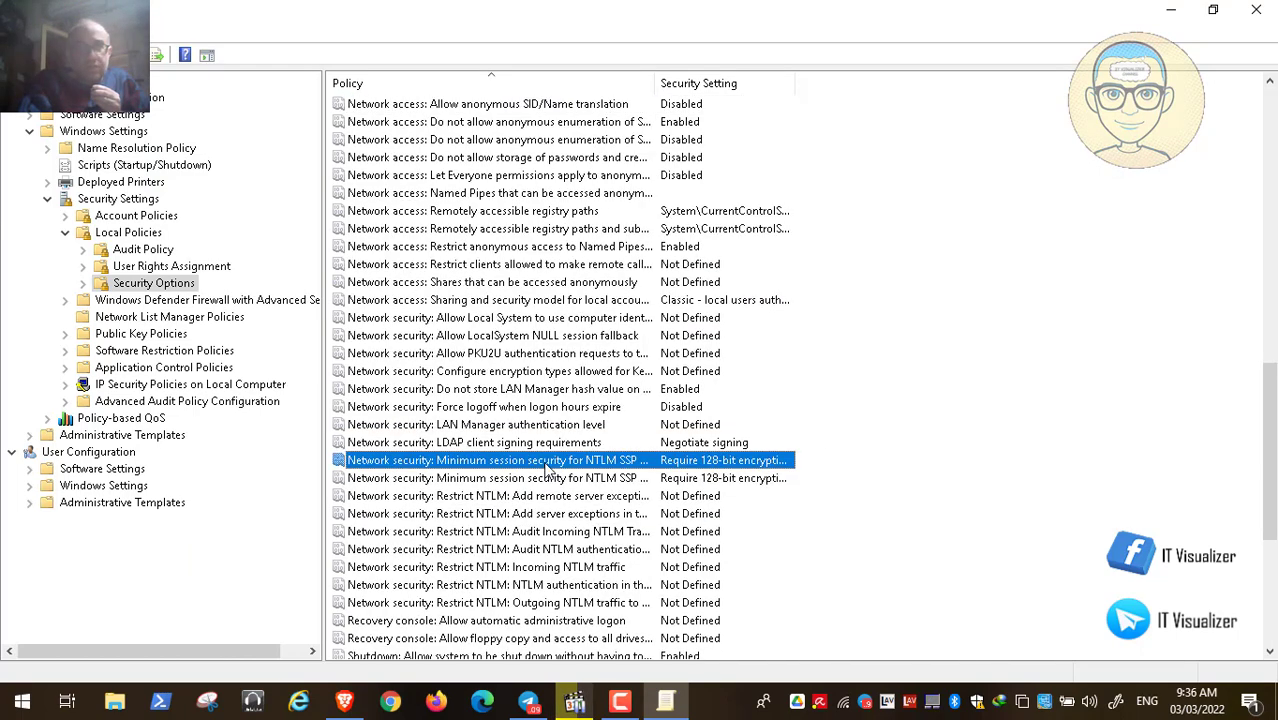
left_click(589, 148)
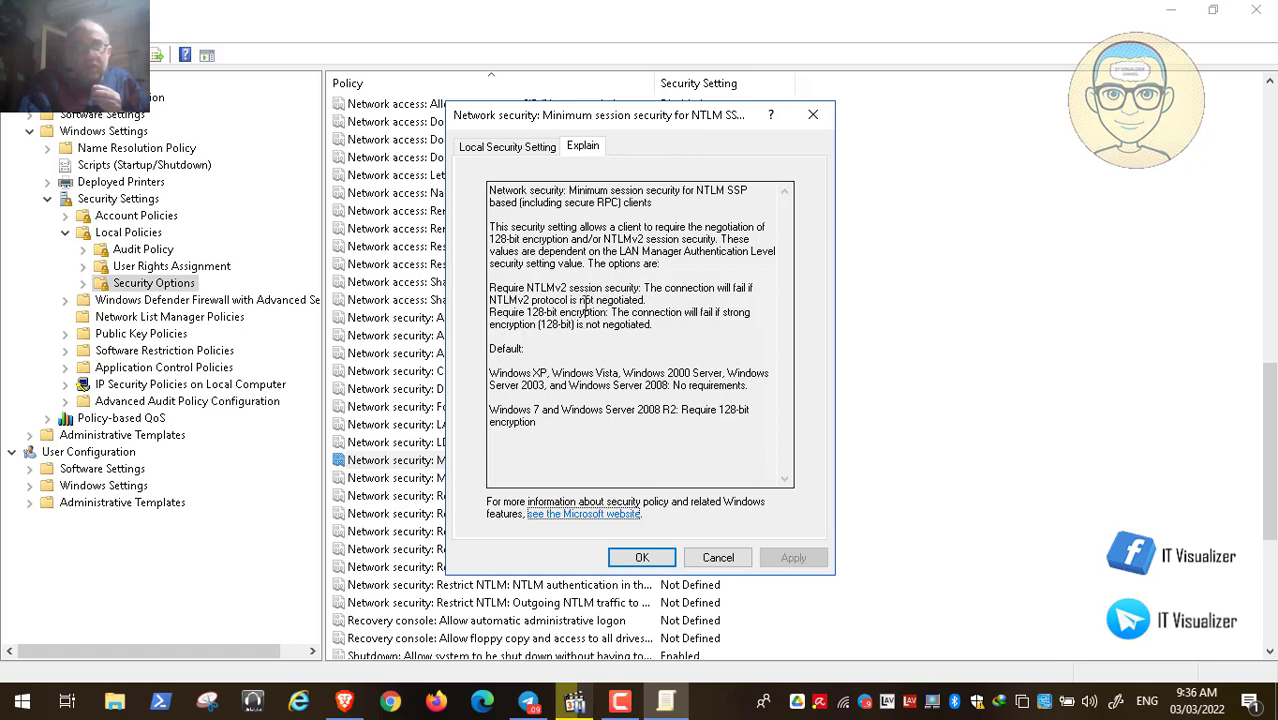
left_click(733, 566)
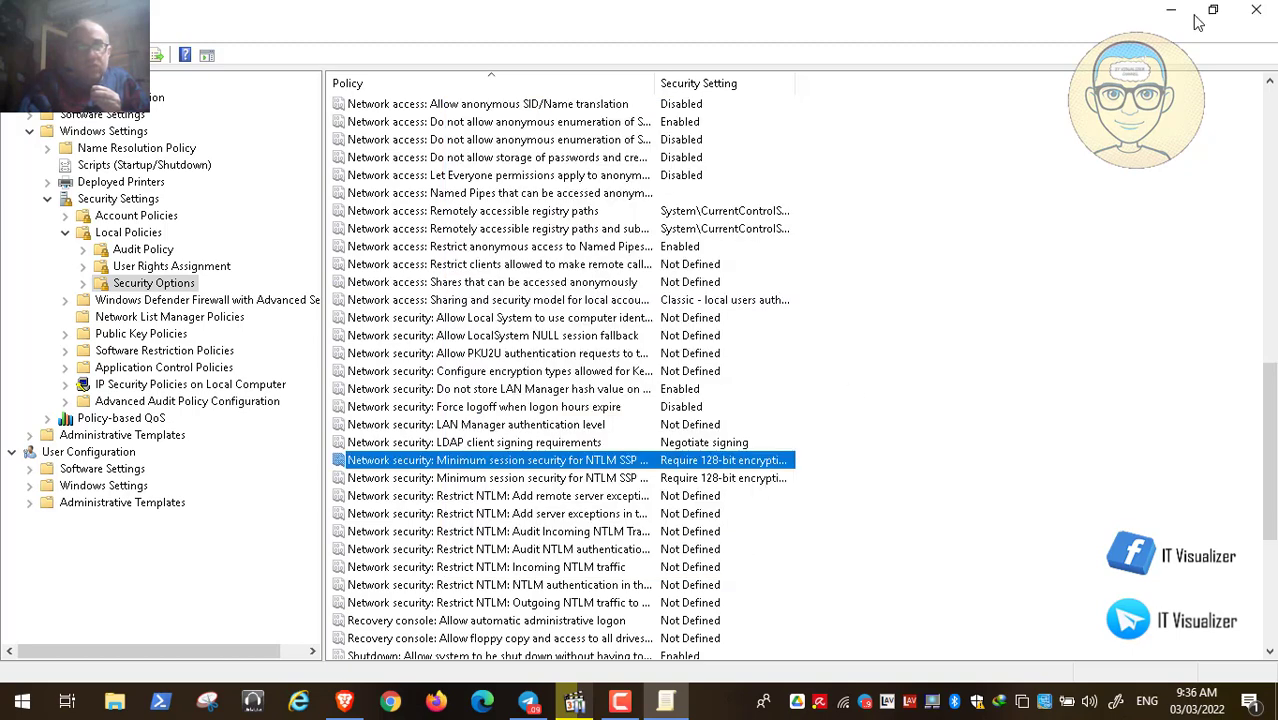
Close the Local Group Policy Editor and the "ntlm ssp" search tab, and return to the full-screen video.
left_click(1262, 10)
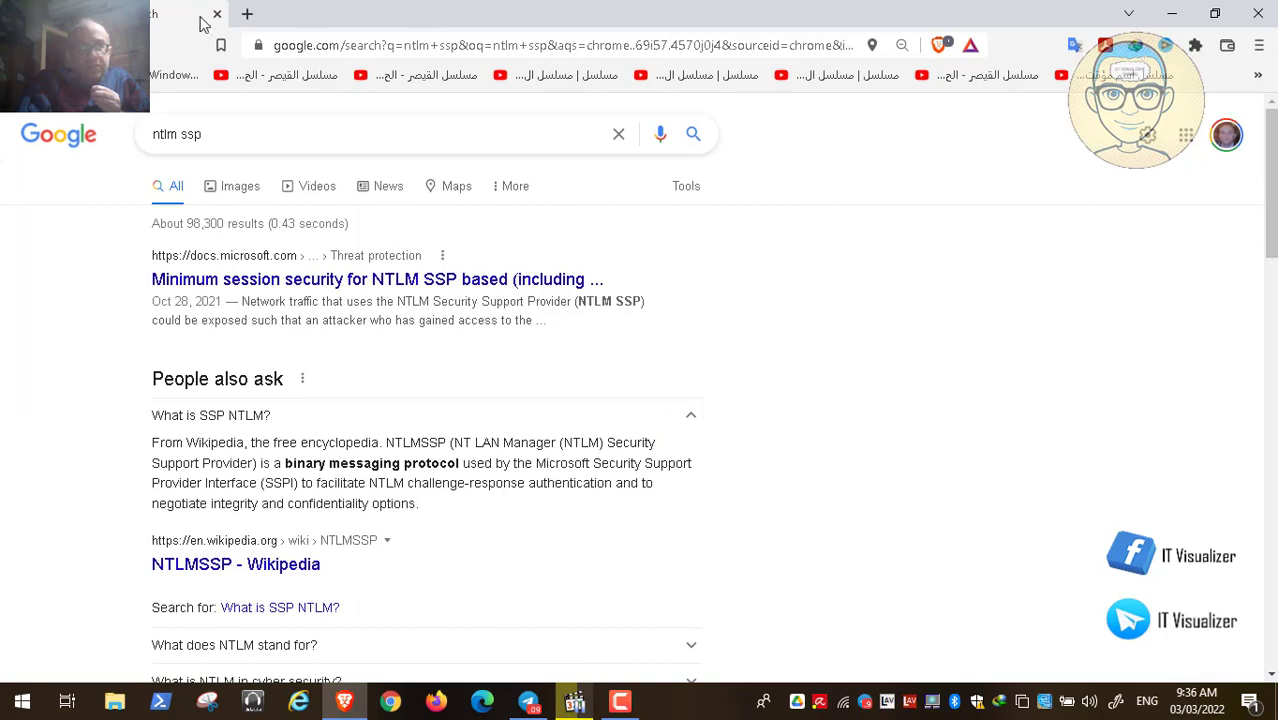
left_click(217, 16)
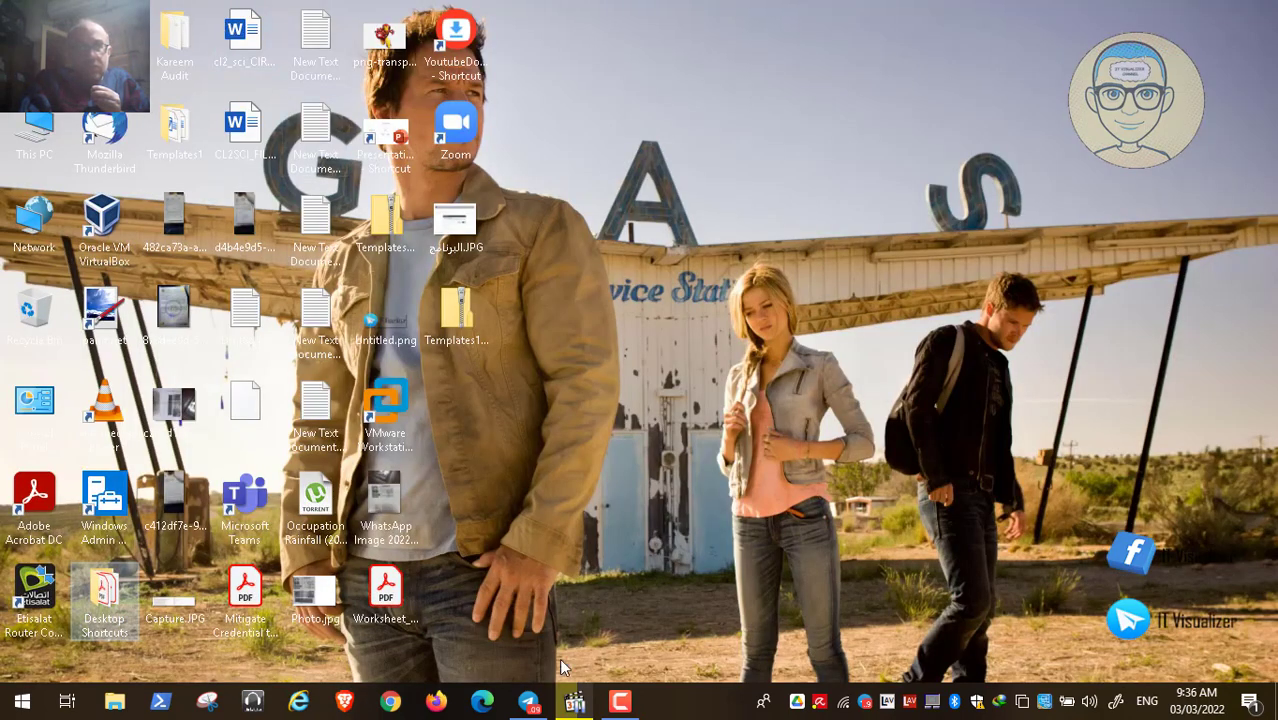
left_click(575, 703)
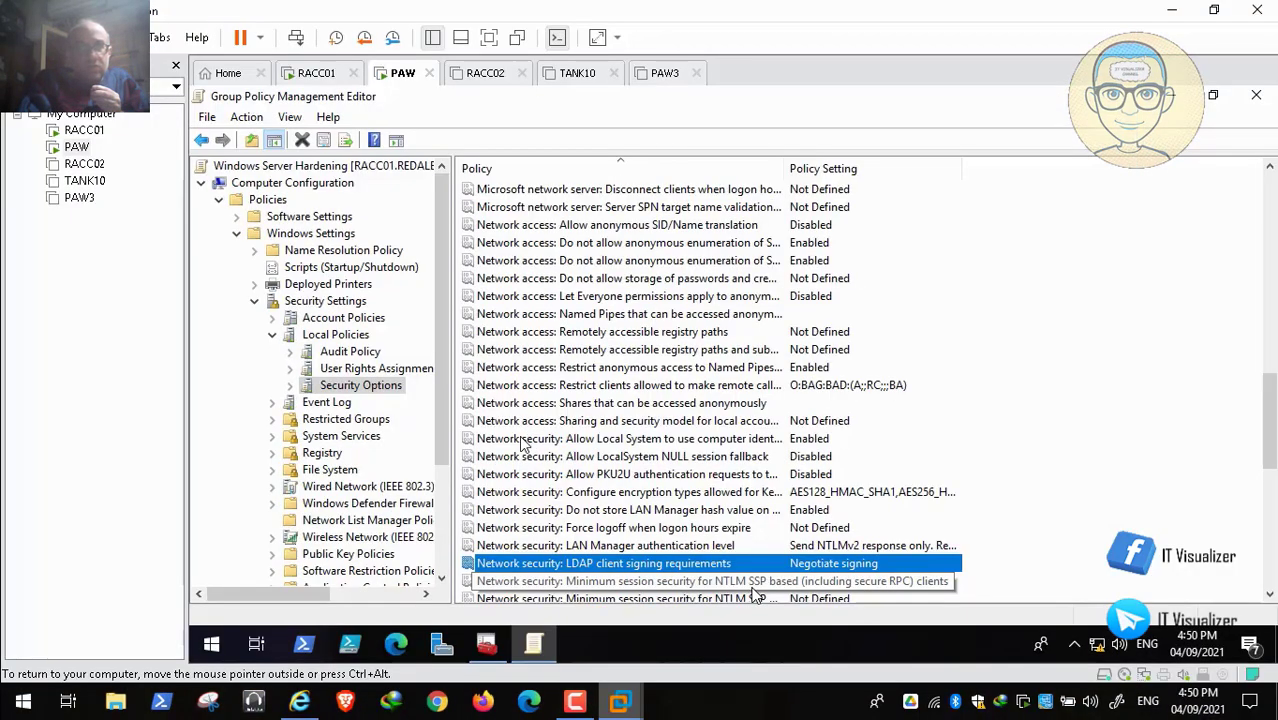
left_click(15, 680)
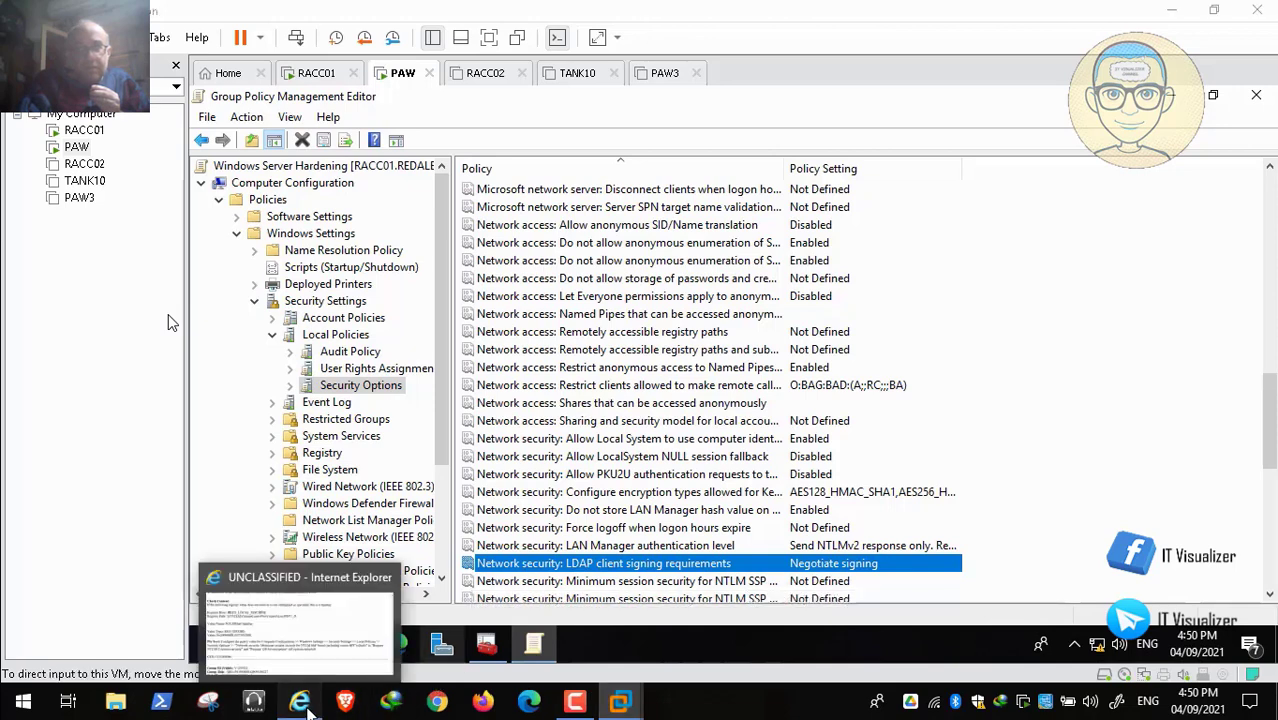
Following the STIG fix text, define the NTLM SSP clients minimum session security policy with "Require NTLMv2 session security" and "Require 128-bit encryption".
left_click(303, 706)
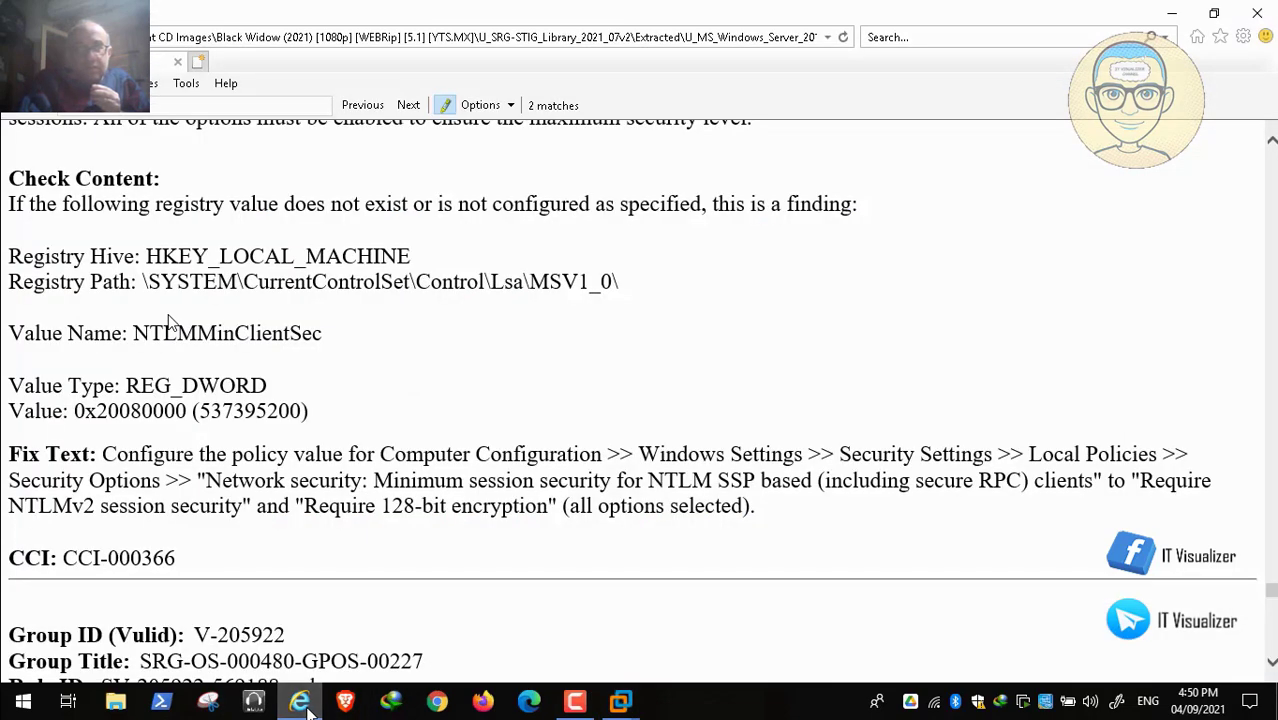
left_click(308, 712)
double_click(720, 581)
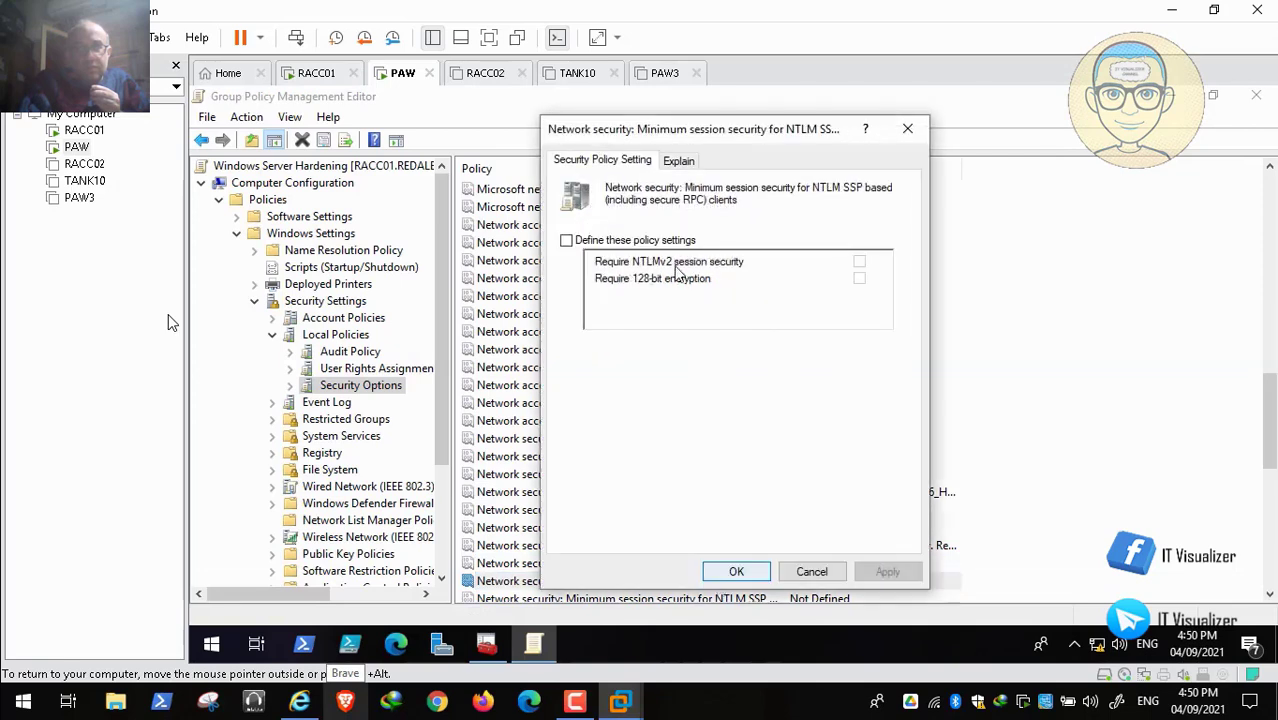
left_click(566, 241)
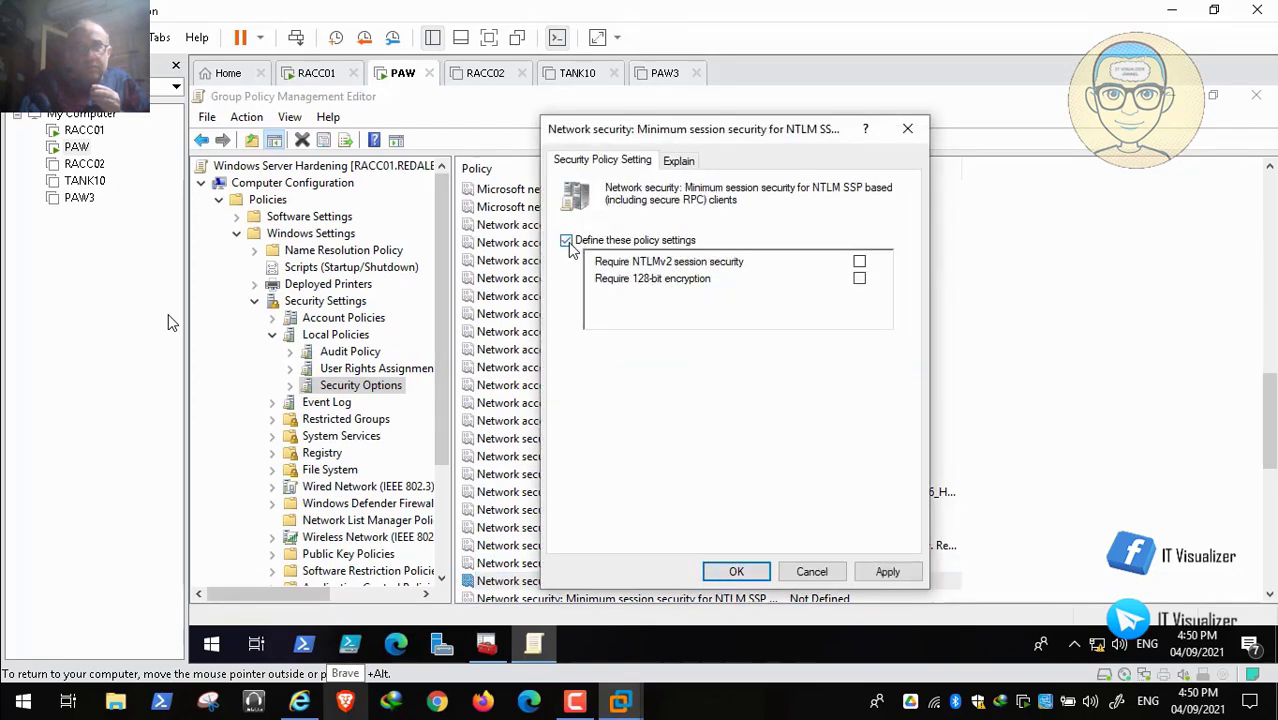
left_click(303, 706)
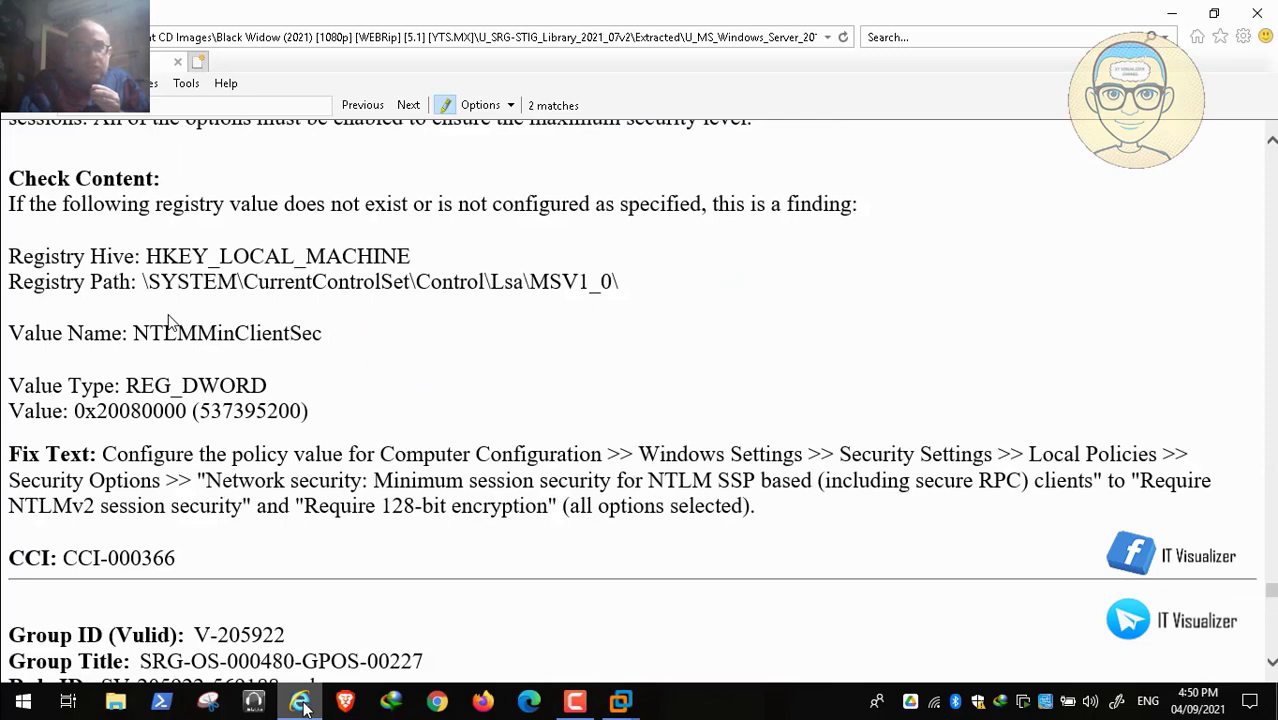
left_click(303, 706)
left_click(859, 261)
left_click(859, 278)
left_click(886, 571)
left_click(736, 571)
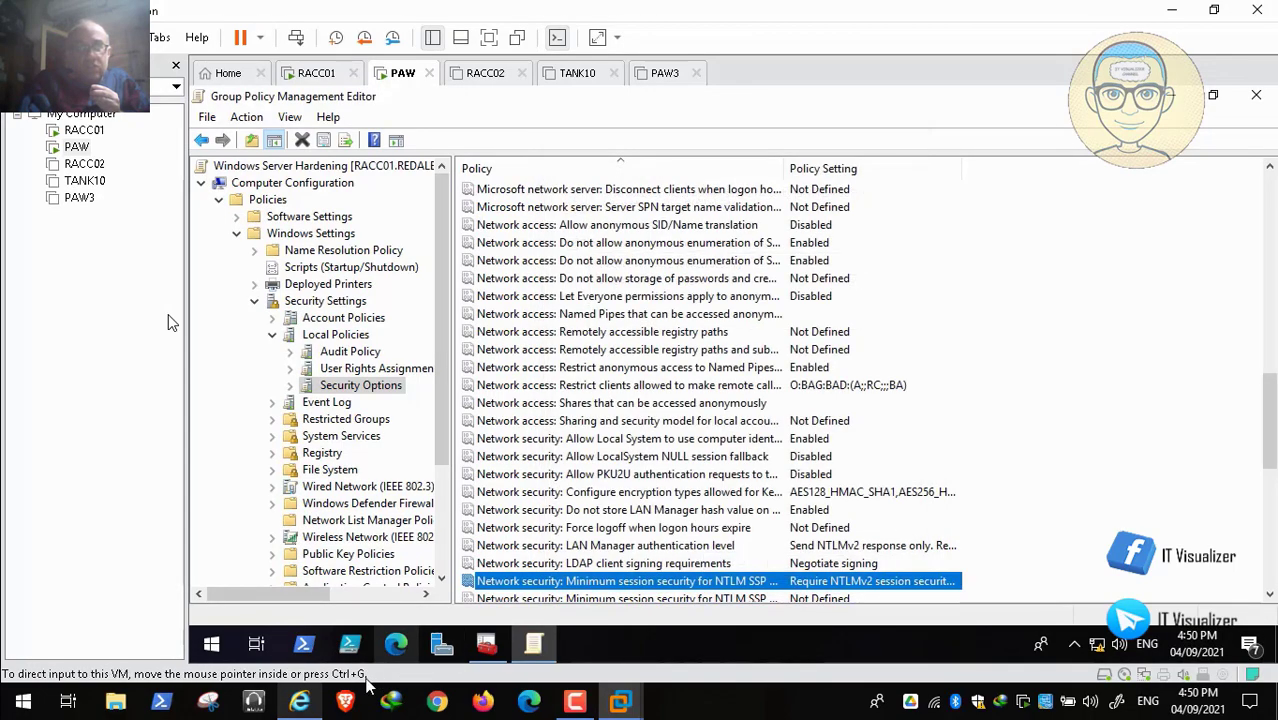
Read the STIG check content and fix text for NTLMMinServerSec, and return to the Group Policy Management Editor.
left_click(299, 701)
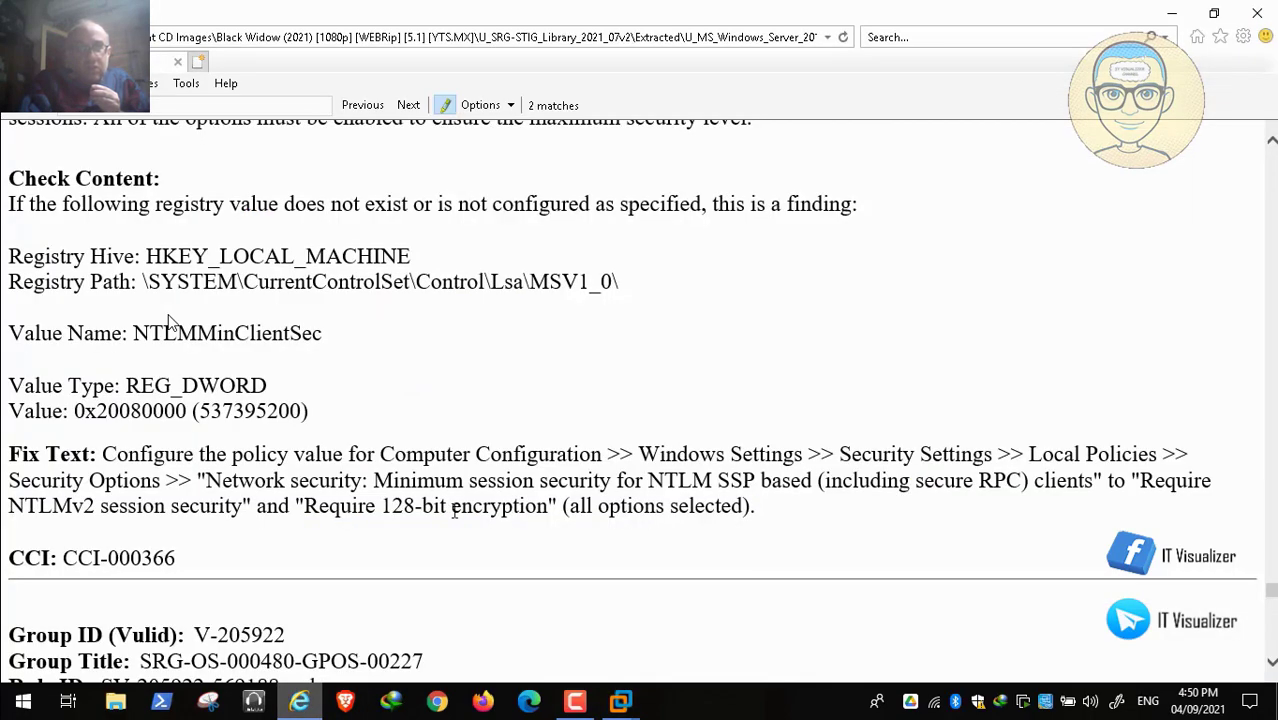
scroll(169, 321, "down", 5)
scroll(169, 321, "down", 9)
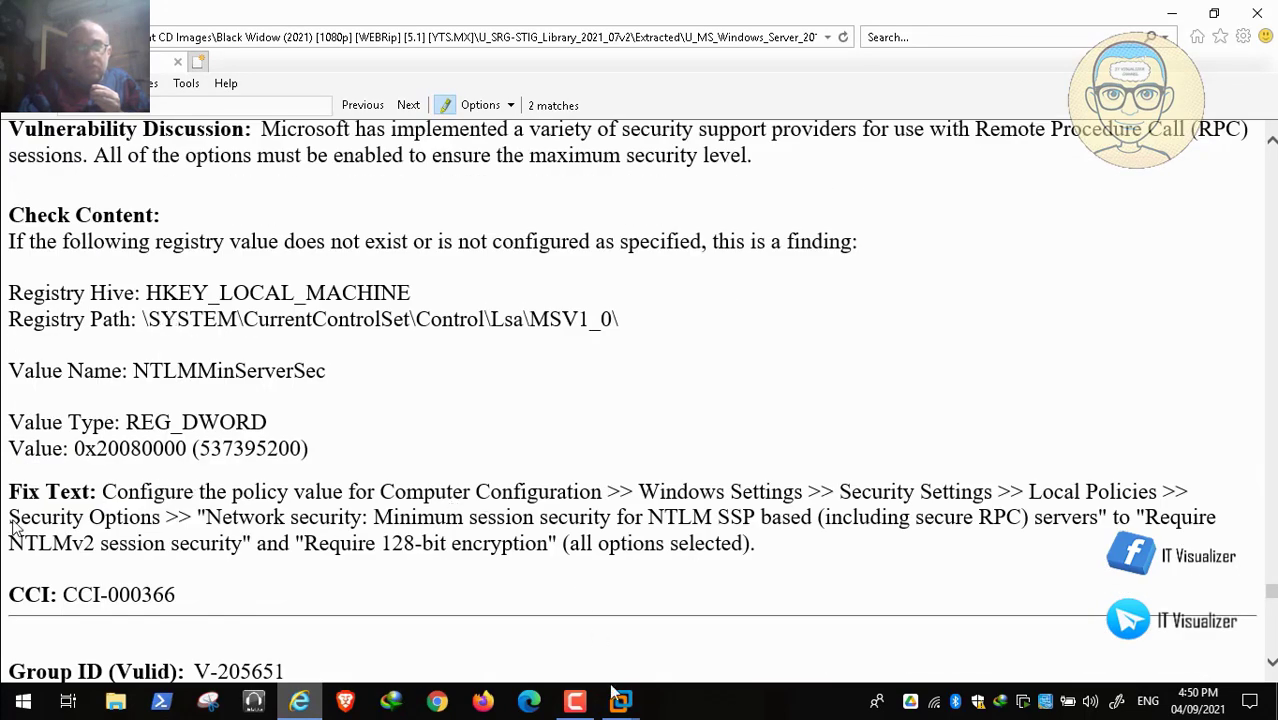
mouse_move(620, 701)
left_click(552, 599)
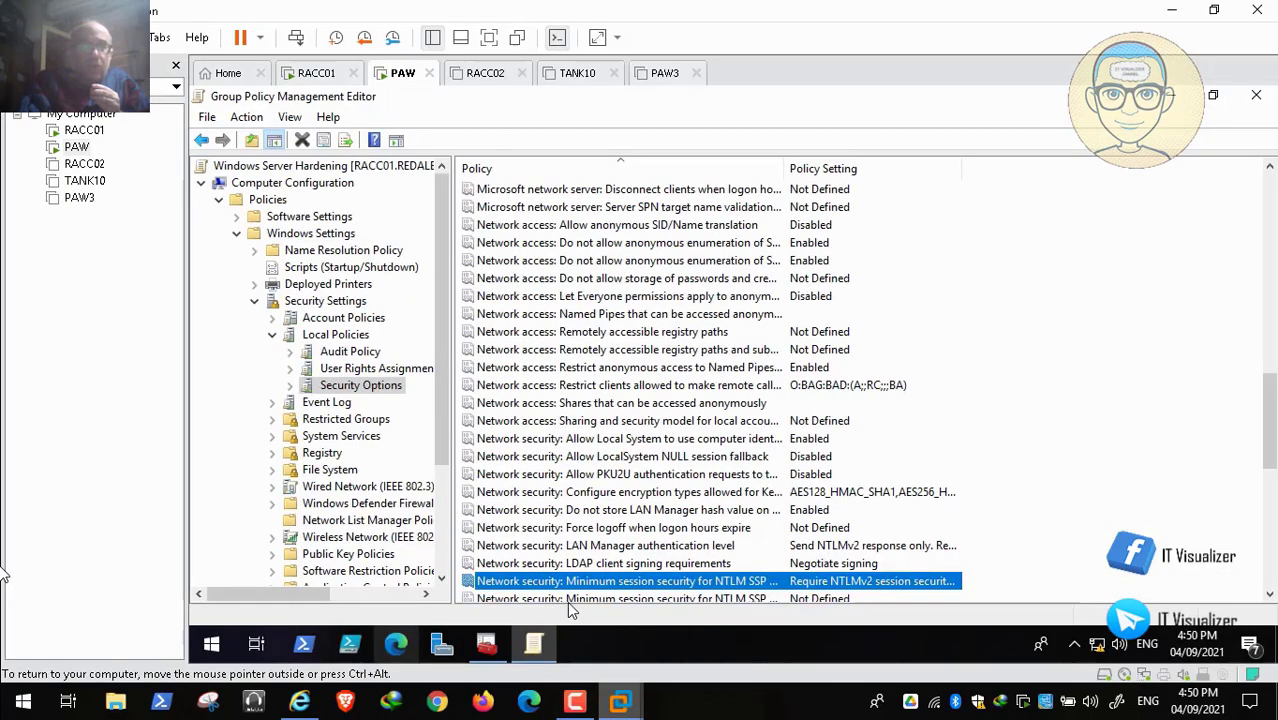
Define the NTLM SSP servers minimum session security policy with "Require NTLMv2 session security" and "Require 128-bit encryption" enabled.
left_click(574, 701)
left_click(1190, 605)
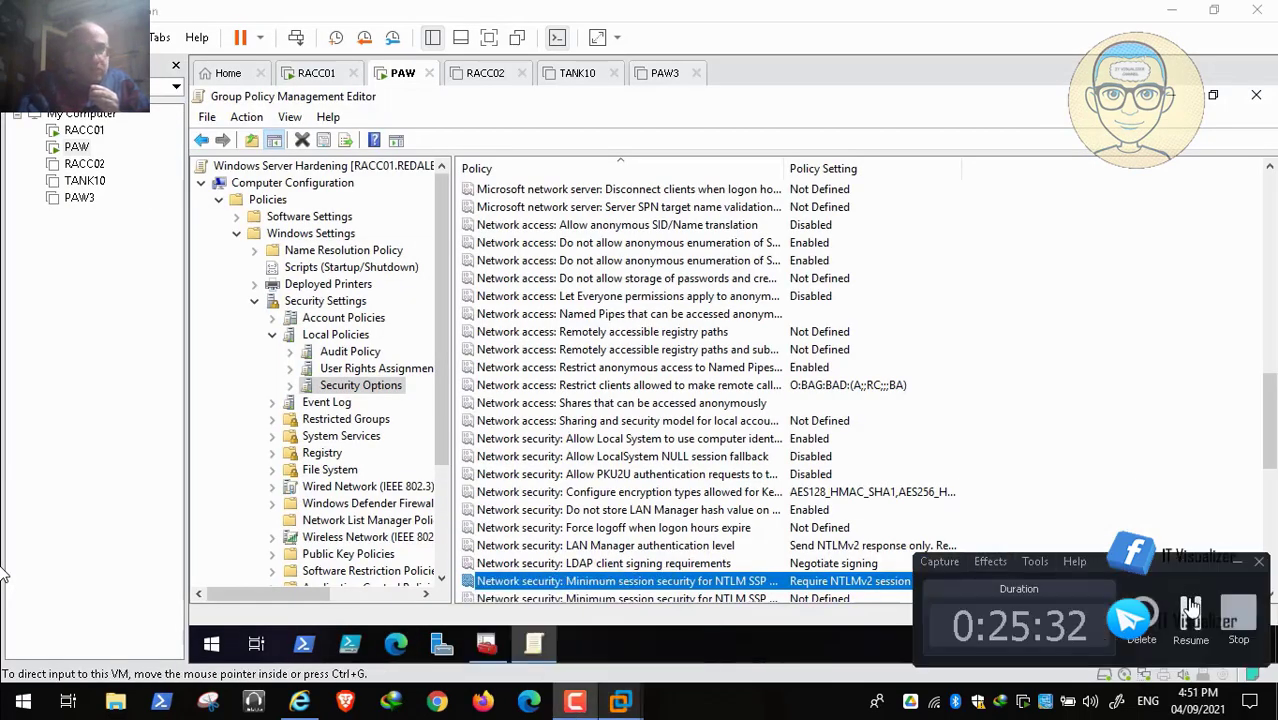
left_click(725, 598)
double_click(725, 598)
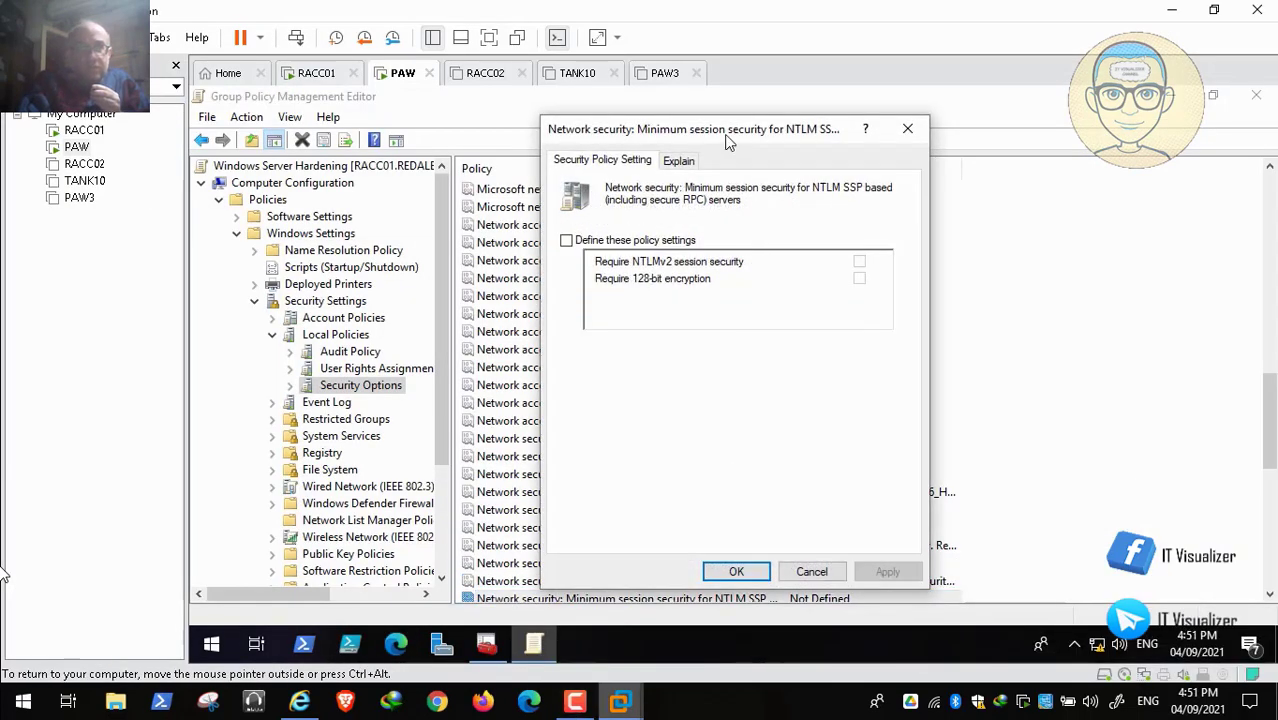
left_click(567, 241)
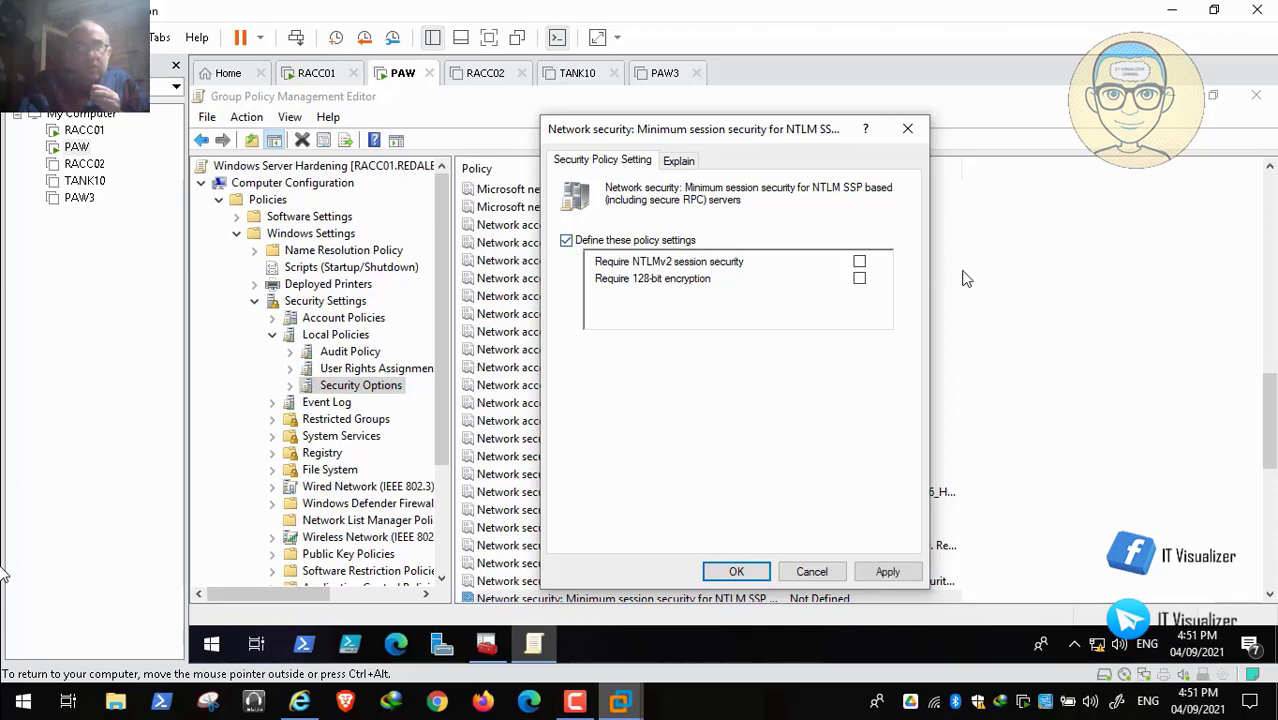
left_click(859, 262)
left_click(860, 279)
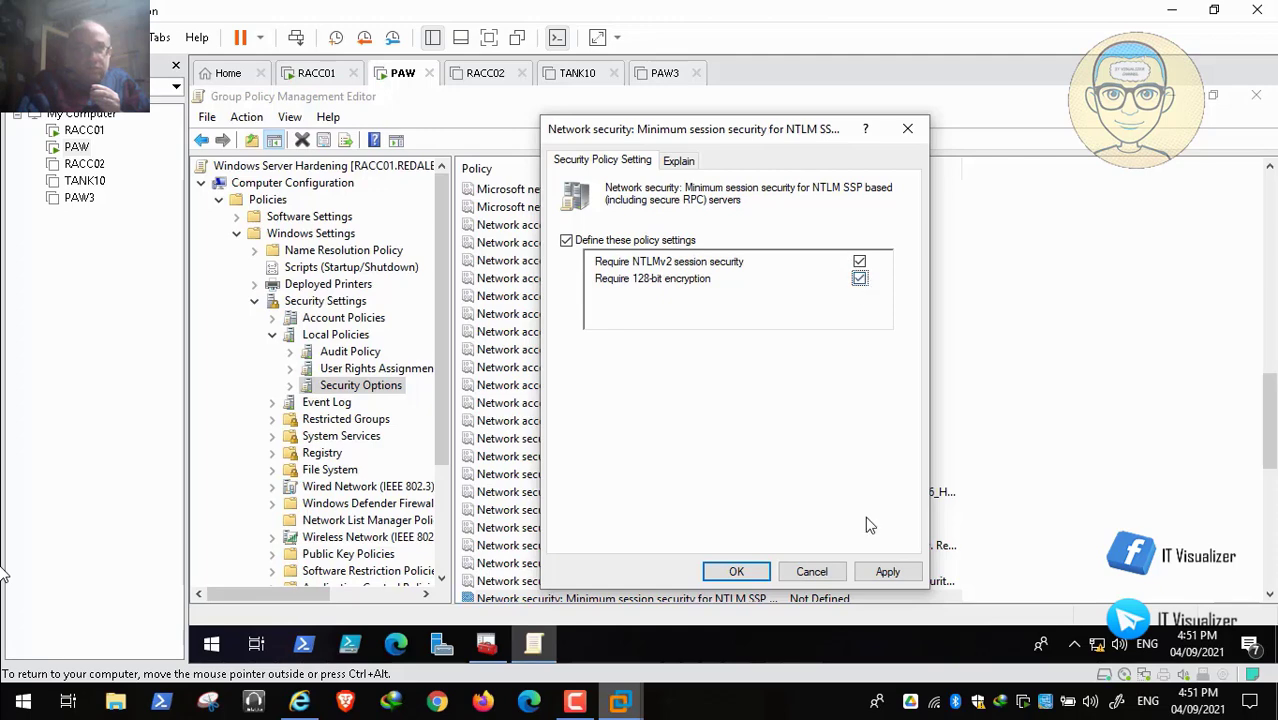
left_click(887, 571)
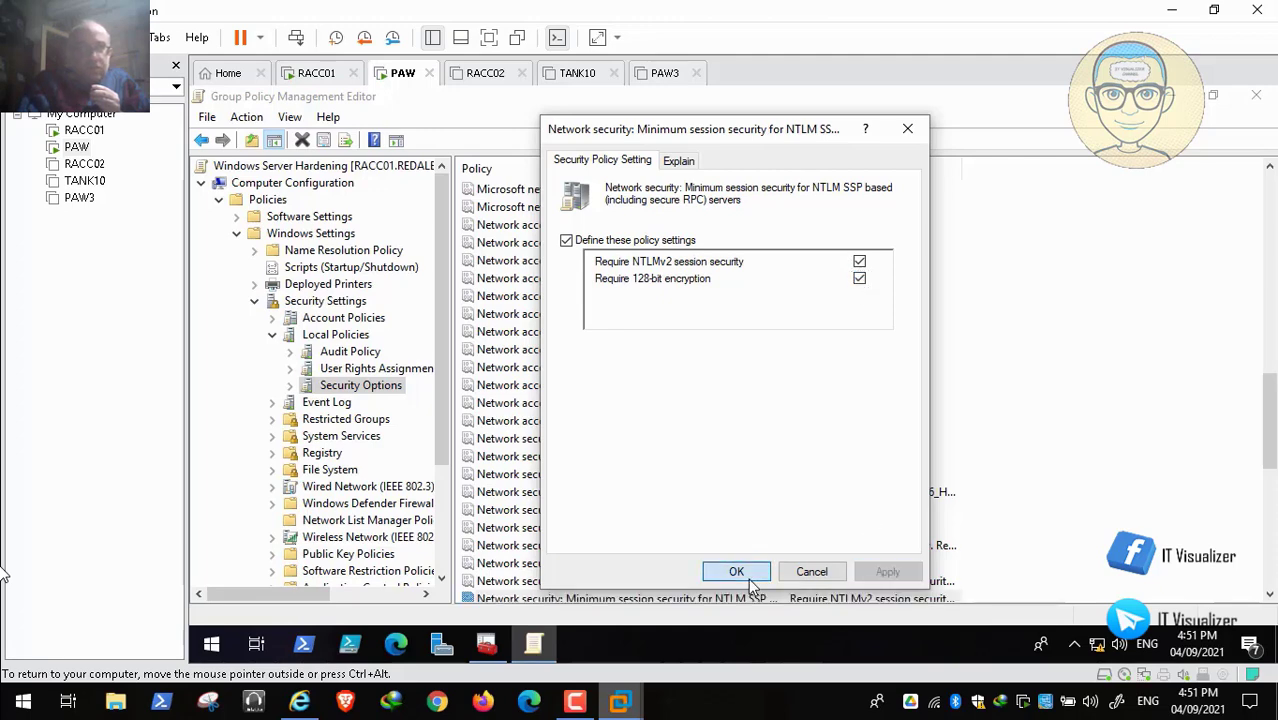
left_click(736, 571)
Move on to rule WN19-SO-000350 in the STIG document and leave the full-screen view of the paused video.
left_click(299, 701)
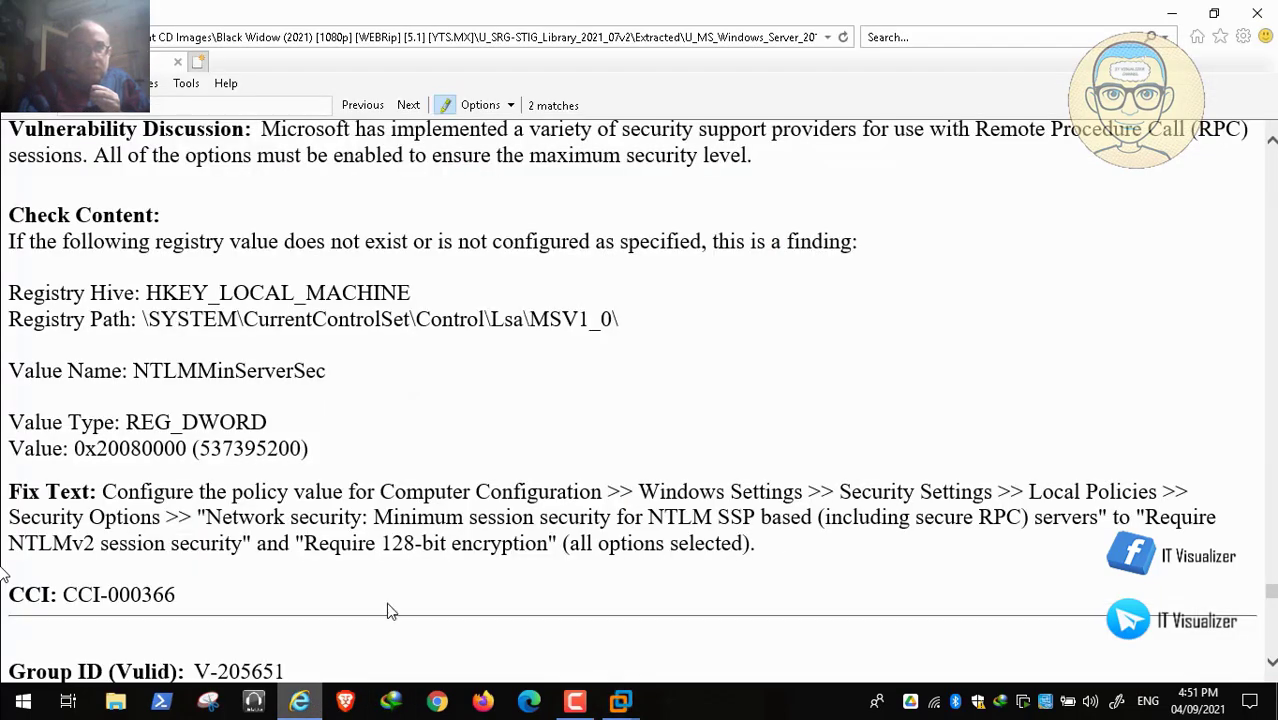
scroll(489, 461, "down", 6)
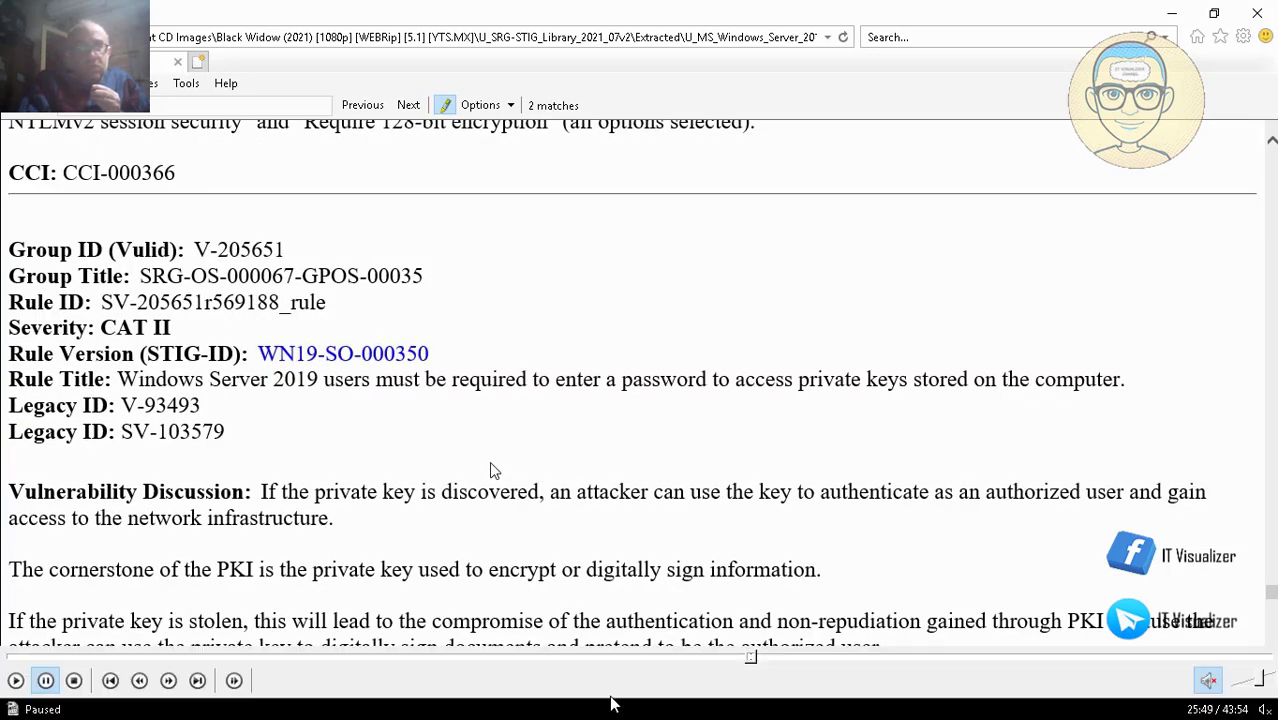
double_click(565, 440)
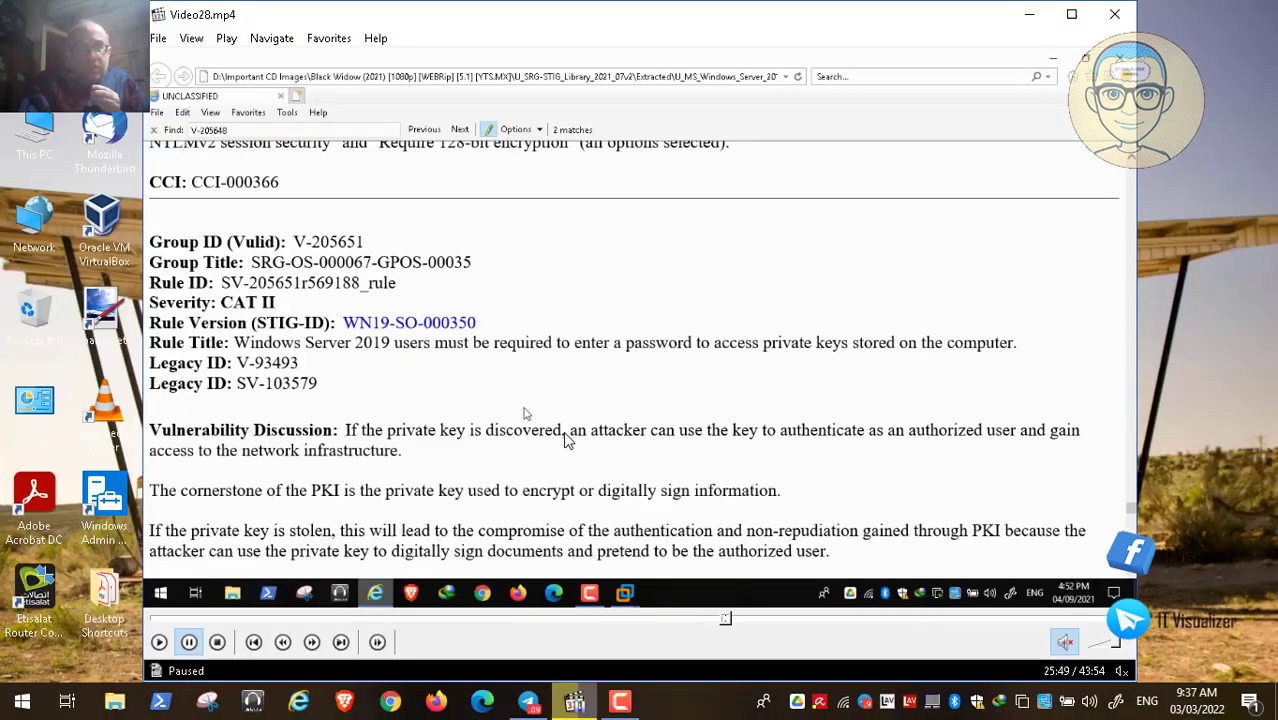
left_click(619, 702)
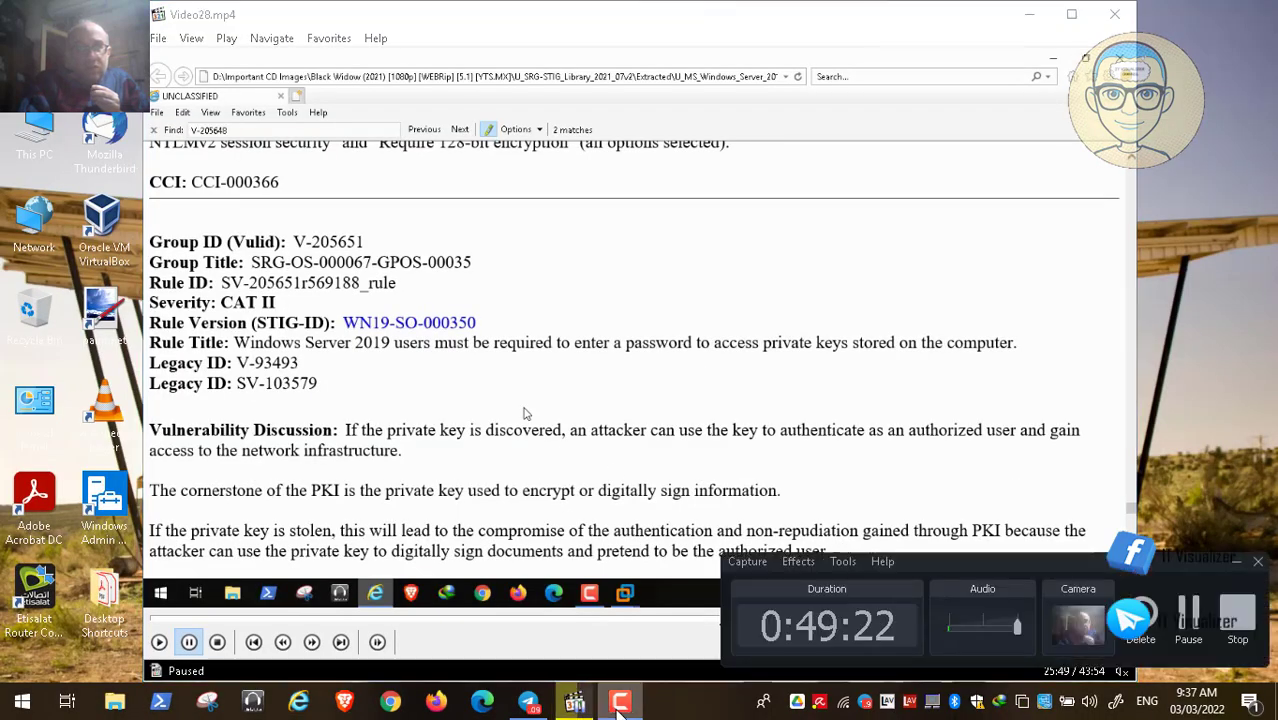
left_click(619, 702)
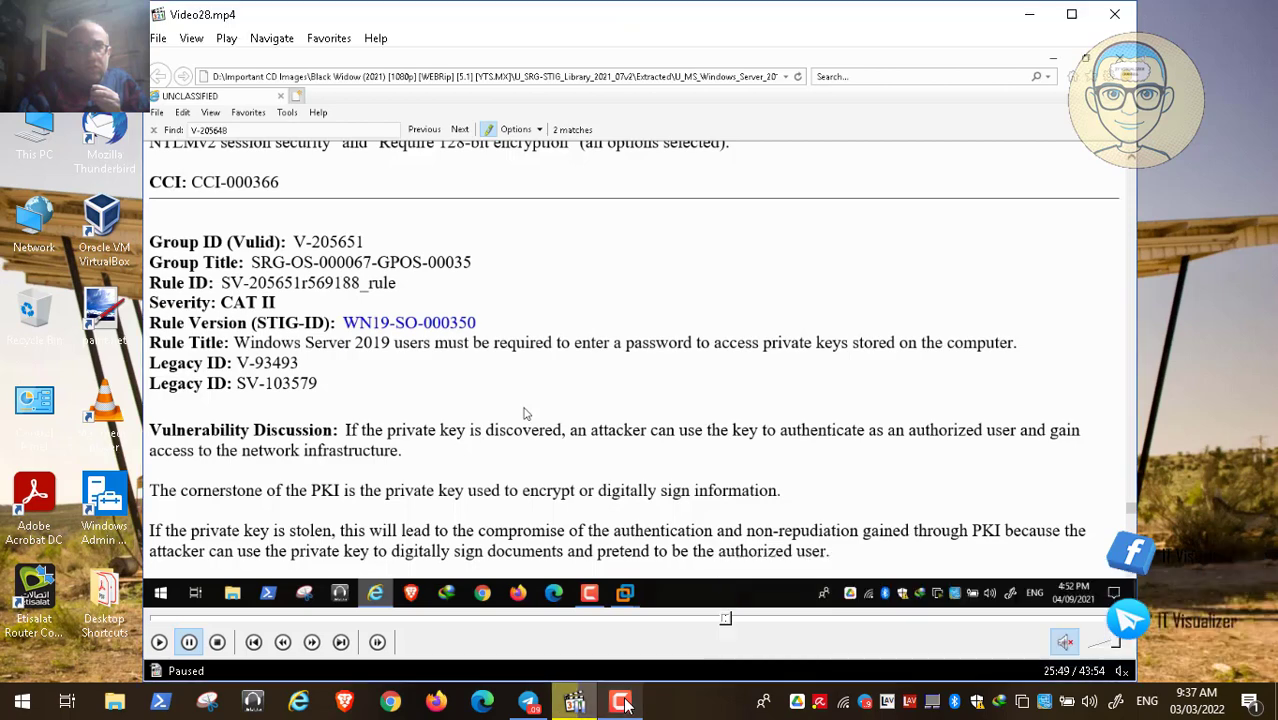
Play the video full screen through the check content and fix text of STIG rule WN19-SO-000350, pausing at the fix text.
double_click(531, 377)
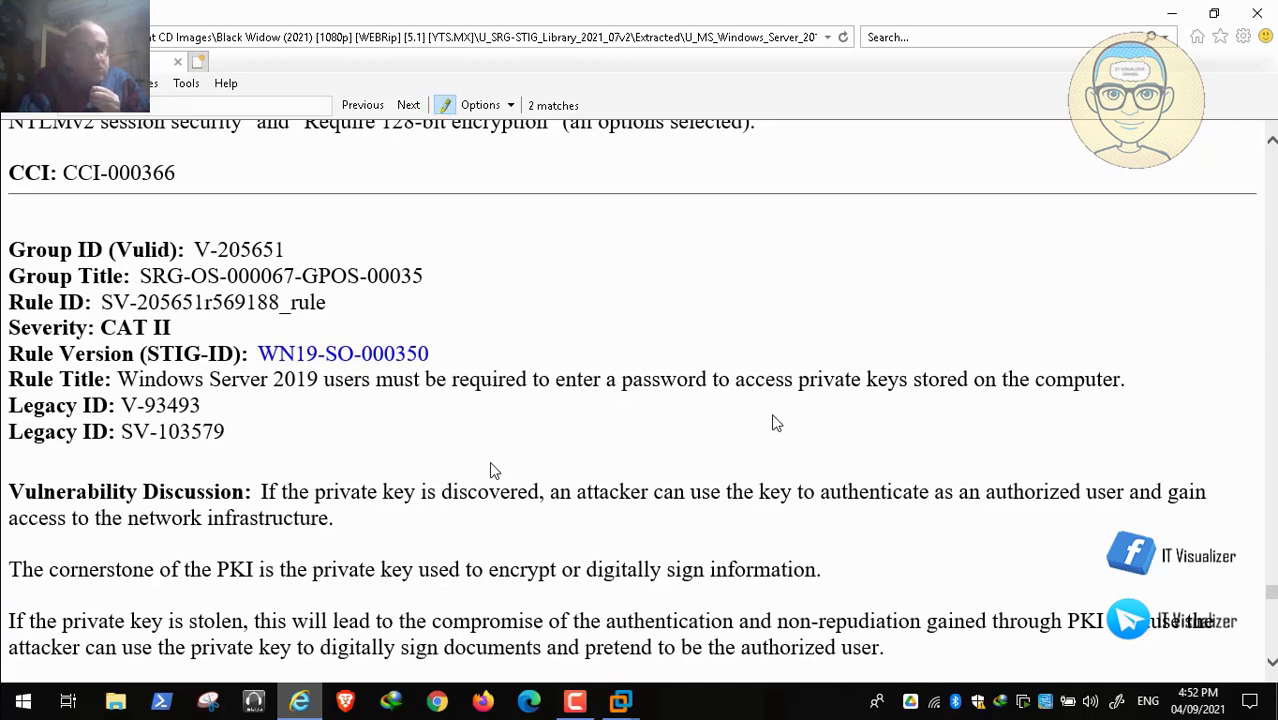
mouse_move(64, 660)
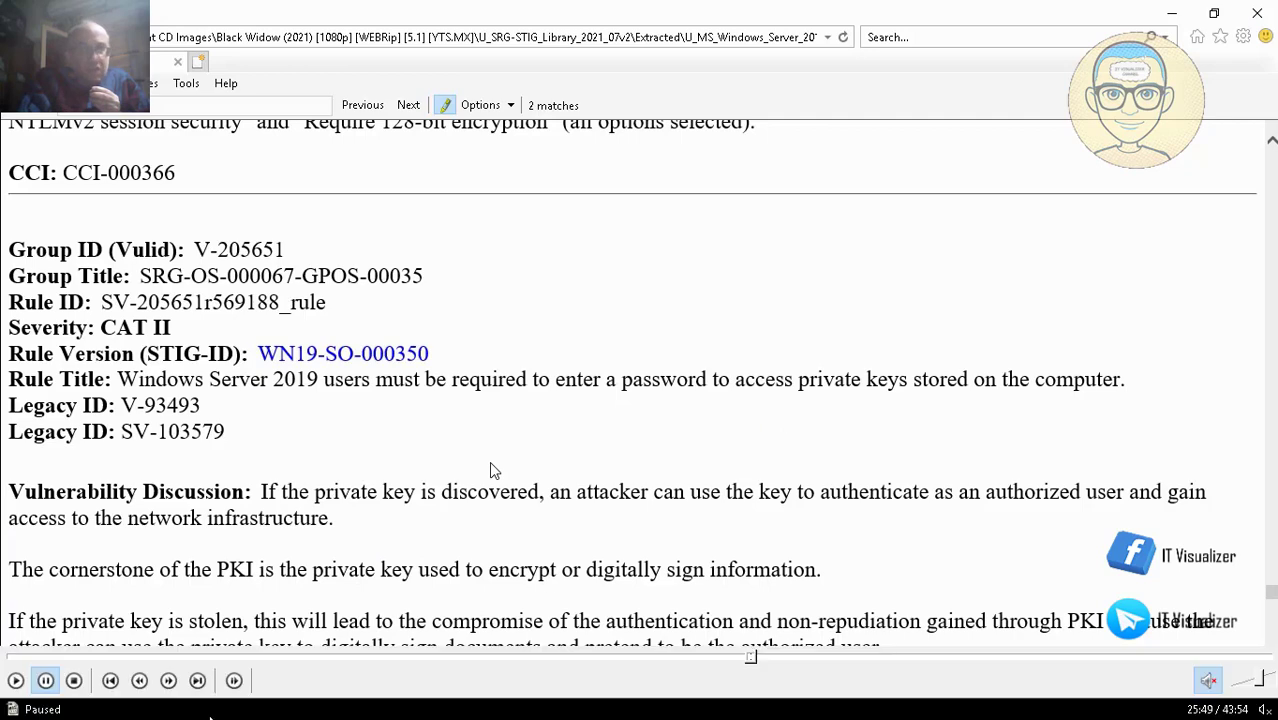
left_click(16, 680)
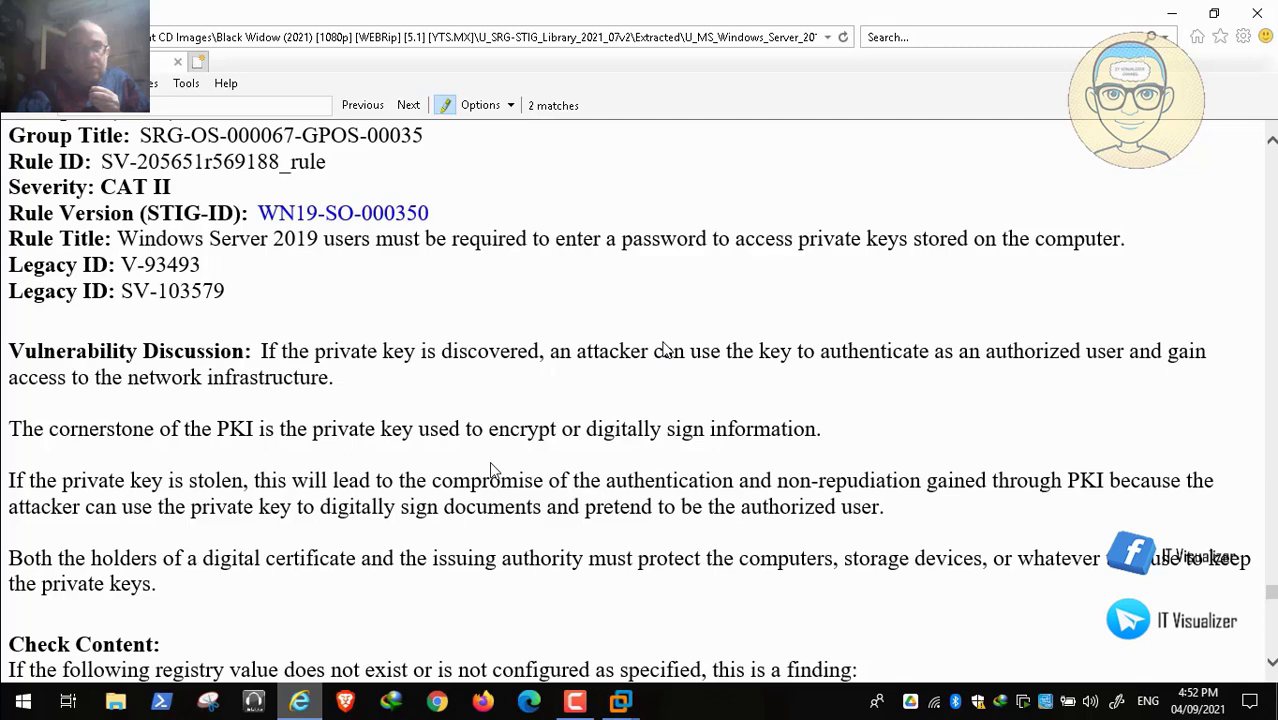
mouse_move(711, 665)
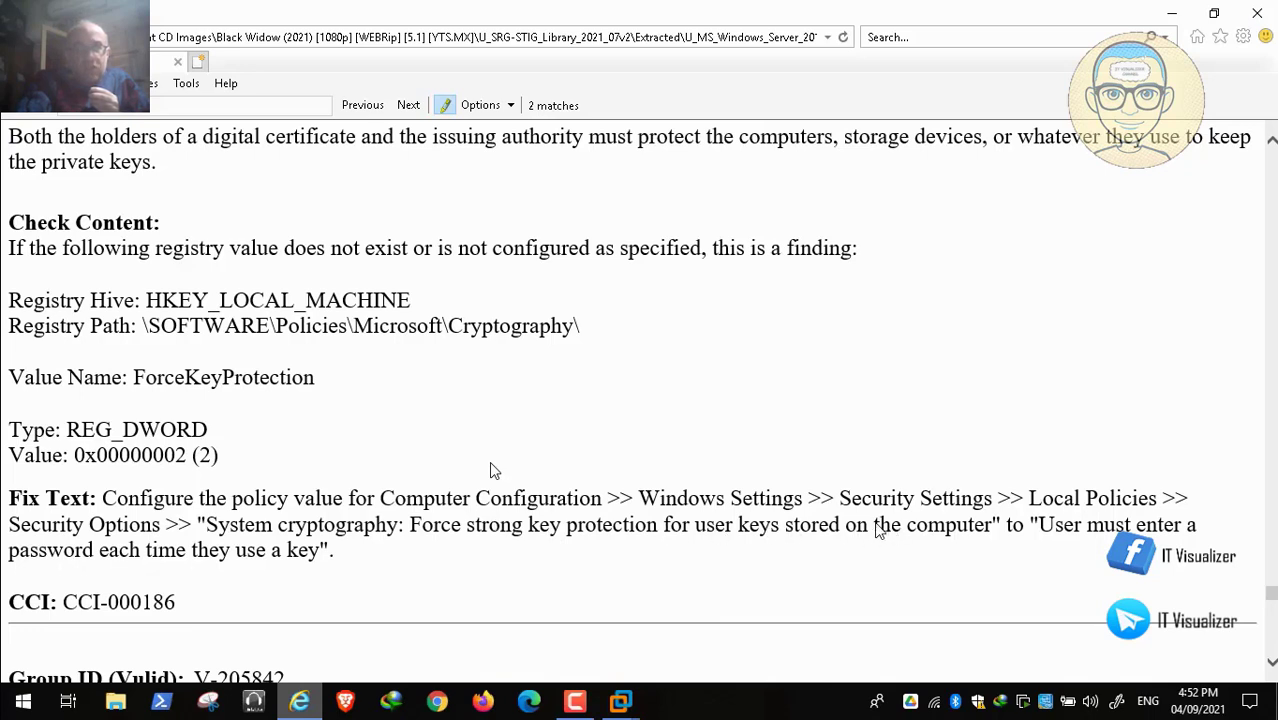
left_click(46, 681)
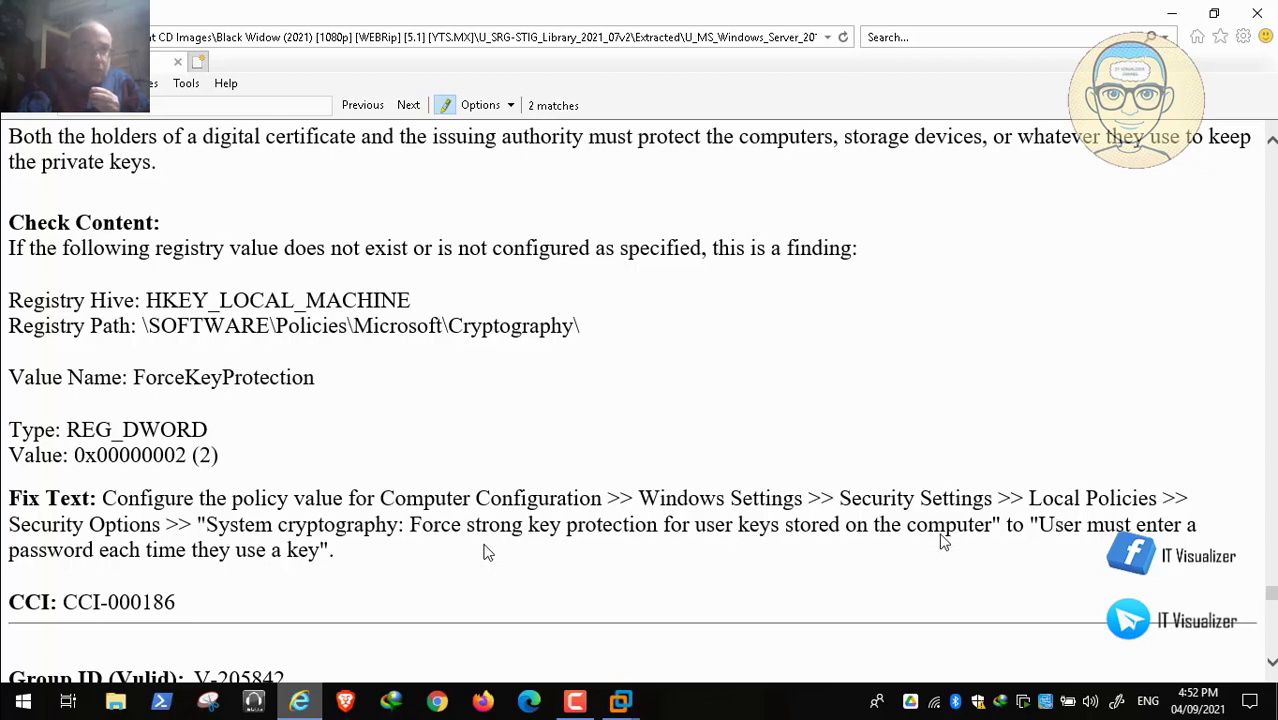
mouse_move(80, 706)
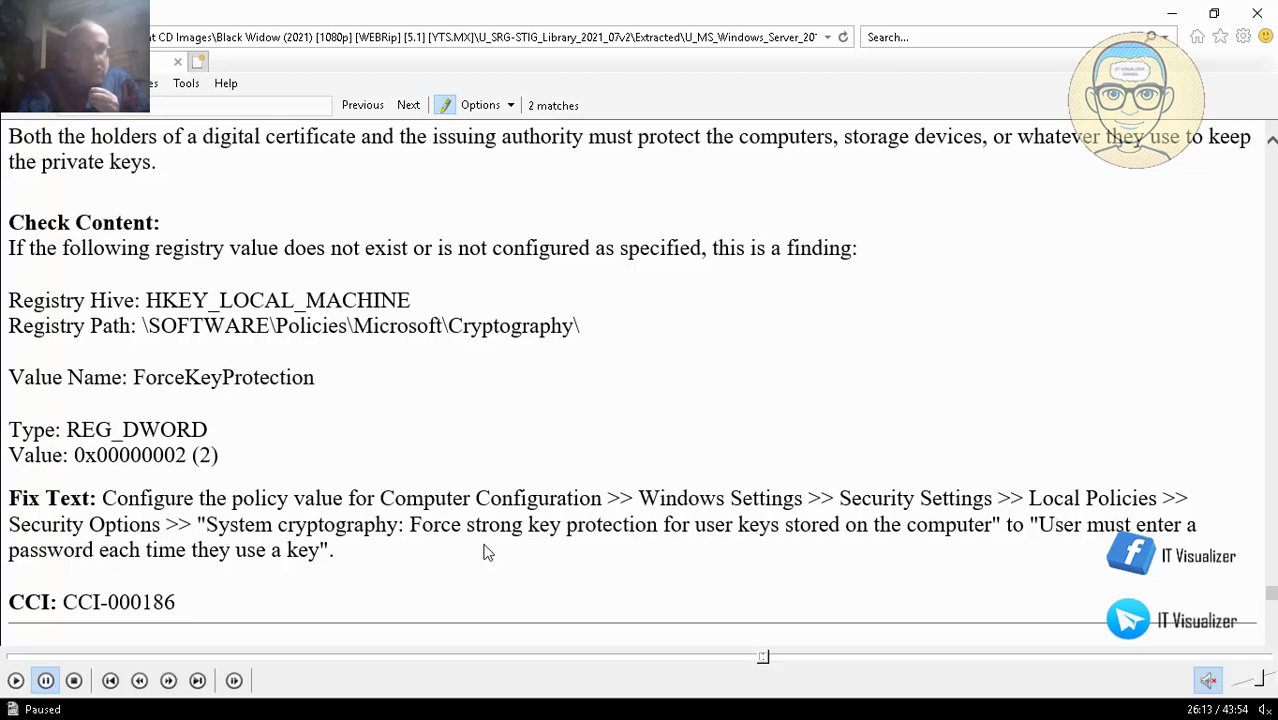
Resume the video until the strong key protection policy is defined as "User must enter a password each time they use a key", pause, and leave full screen.
left_click(18, 682)
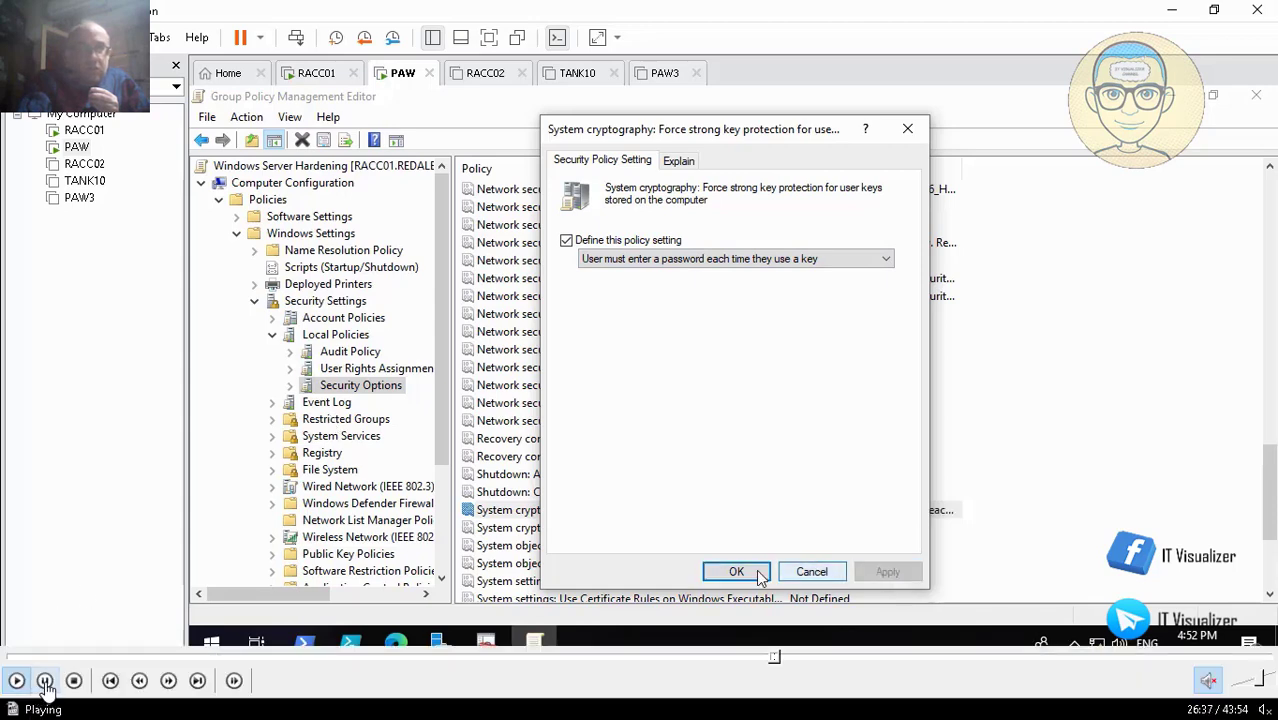
left_click(45, 684)
double_click(149, 424)
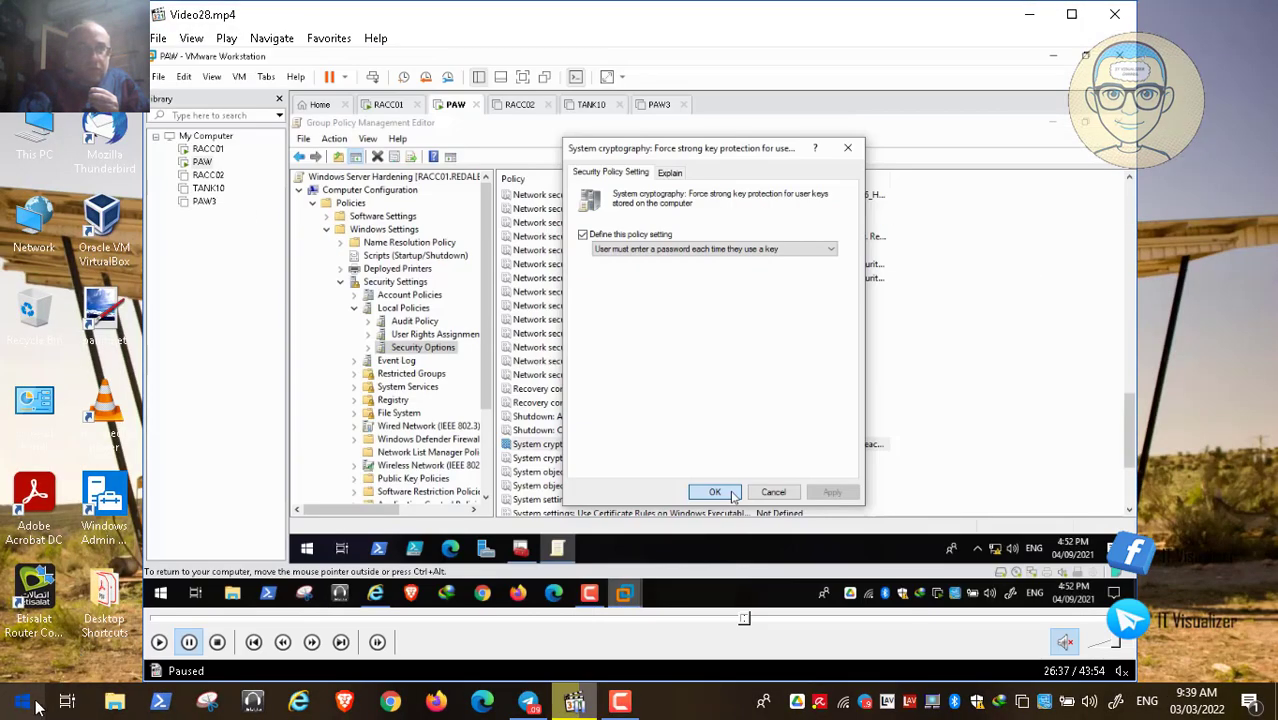
Launch the Local Group Policy Editor with gpedit.msc and maximize its window.
left_click(30, 705)
left_click(270, 525)
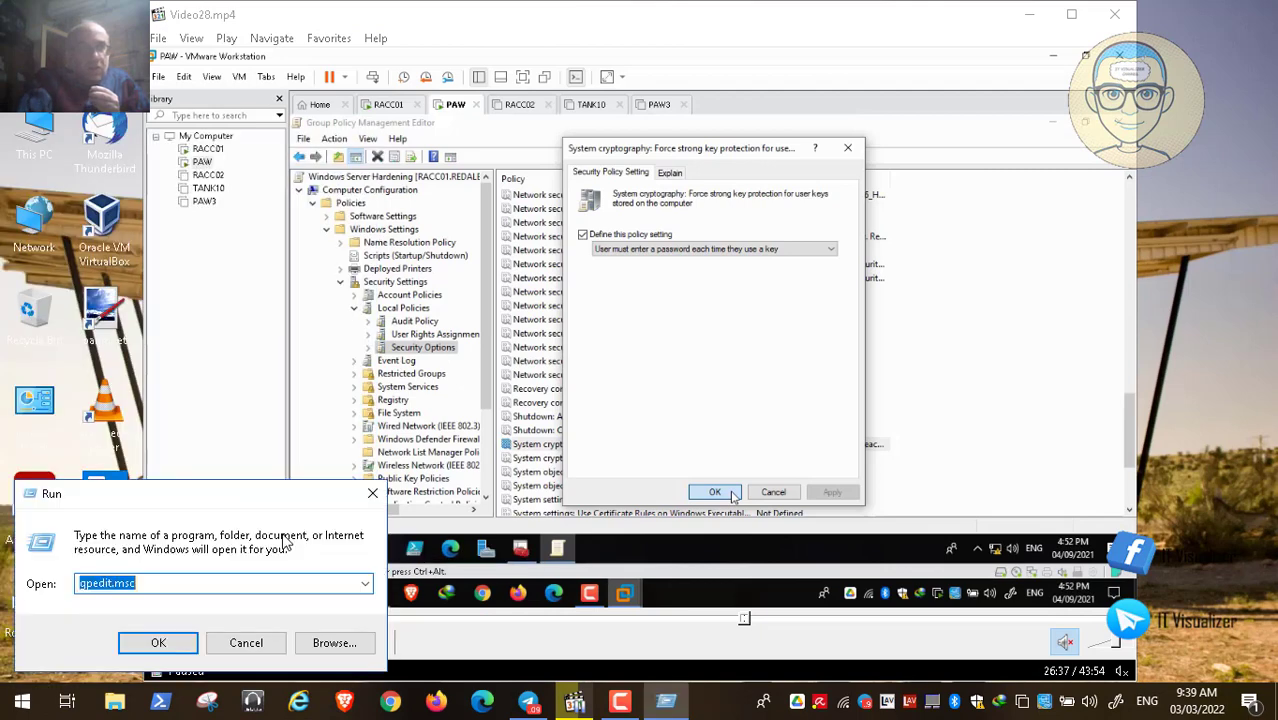
left_click(165, 643)
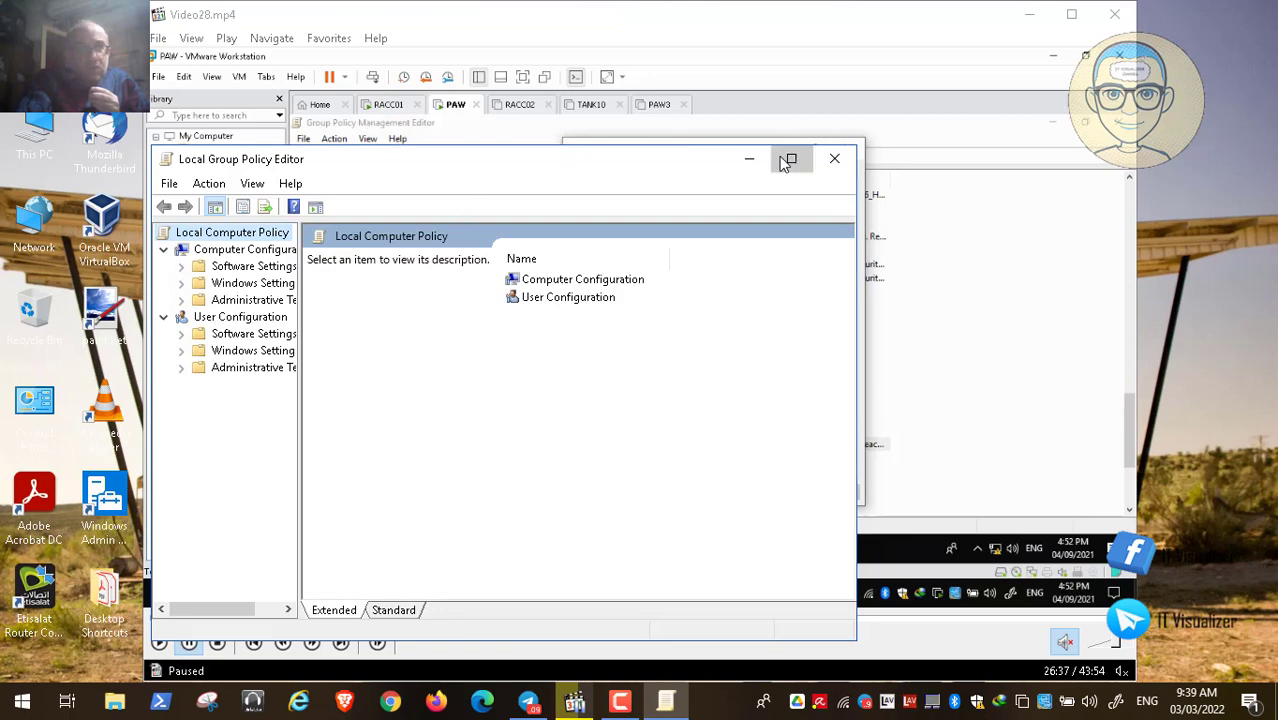
left_click(791, 161)
Go to Security Options under Windows Settings, Security Settings, Local Policies, and jump to the policies starting with S.
left_click(29, 133)
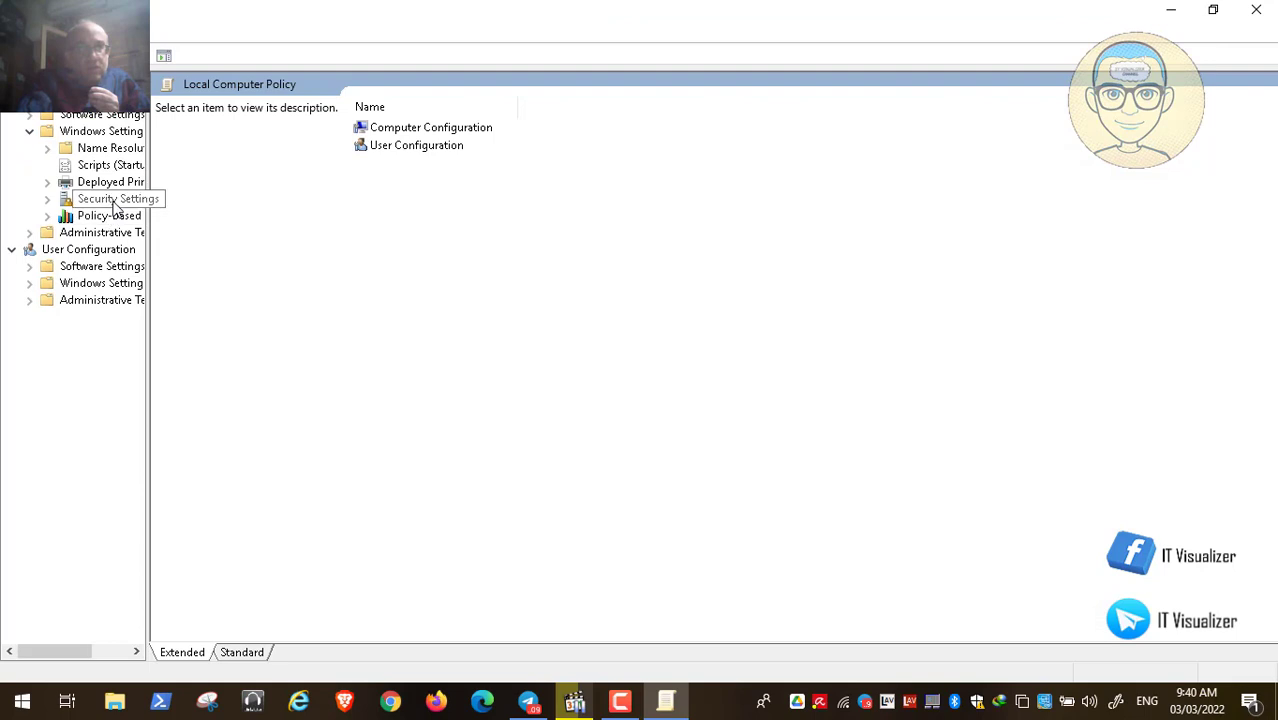
left_click(110, 199)
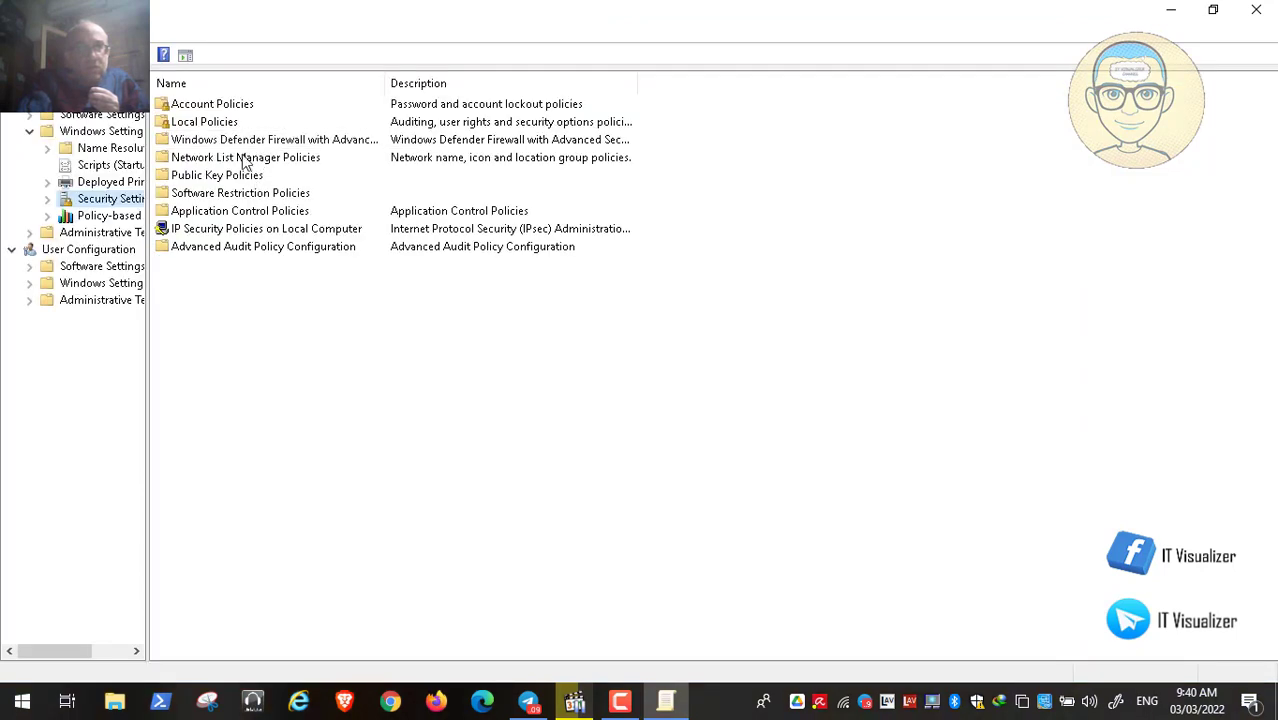
double_click(228, 124)
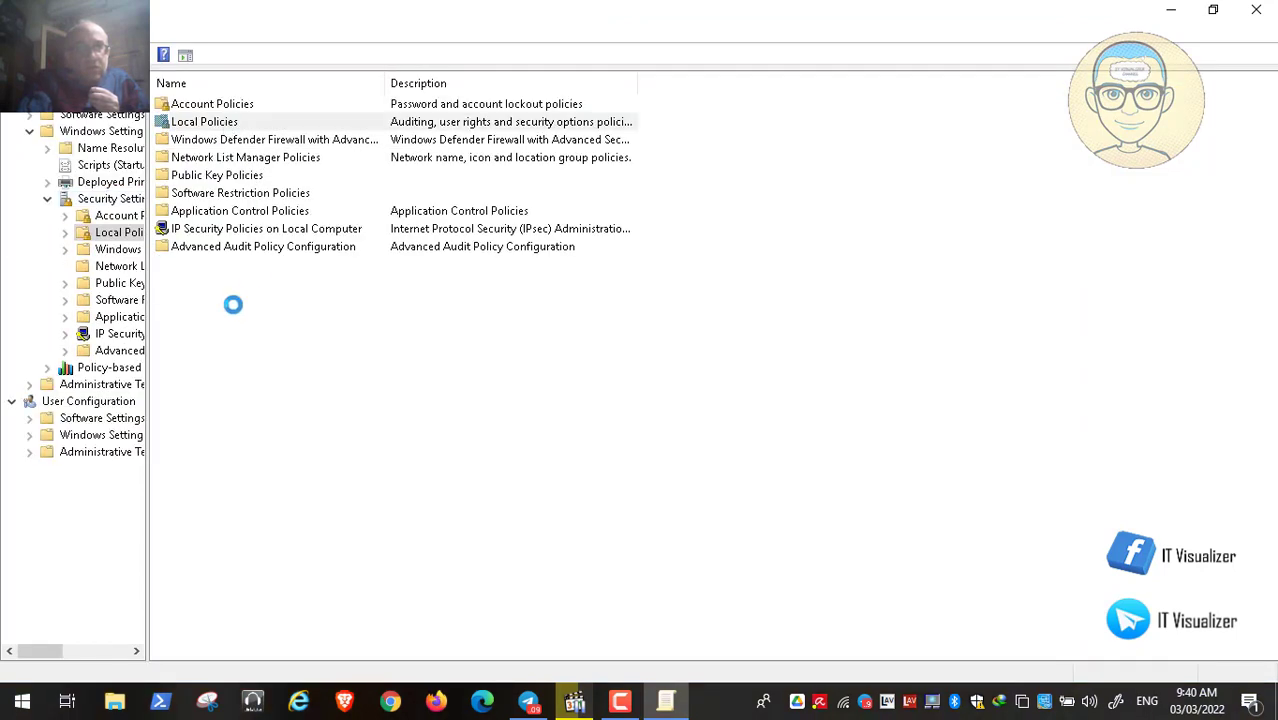
left_click(235, 142)
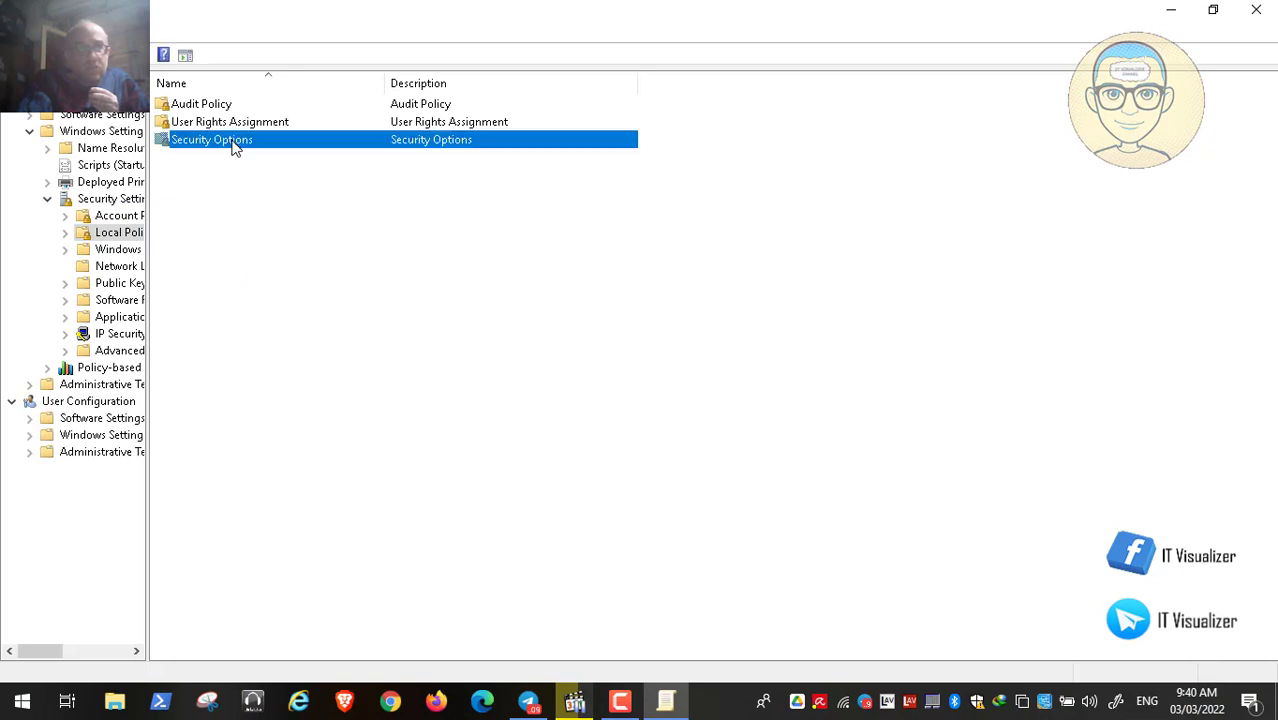
double_click(222, 146)
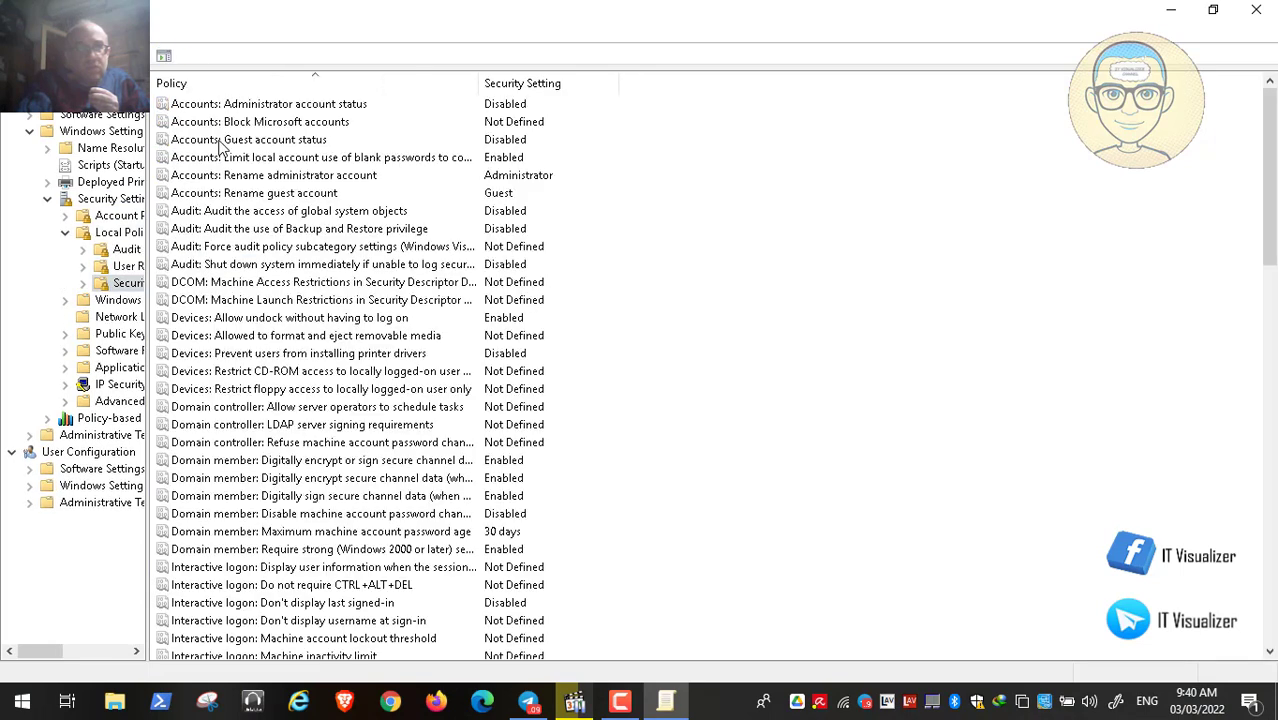
left_click(226, 175)
key("s")
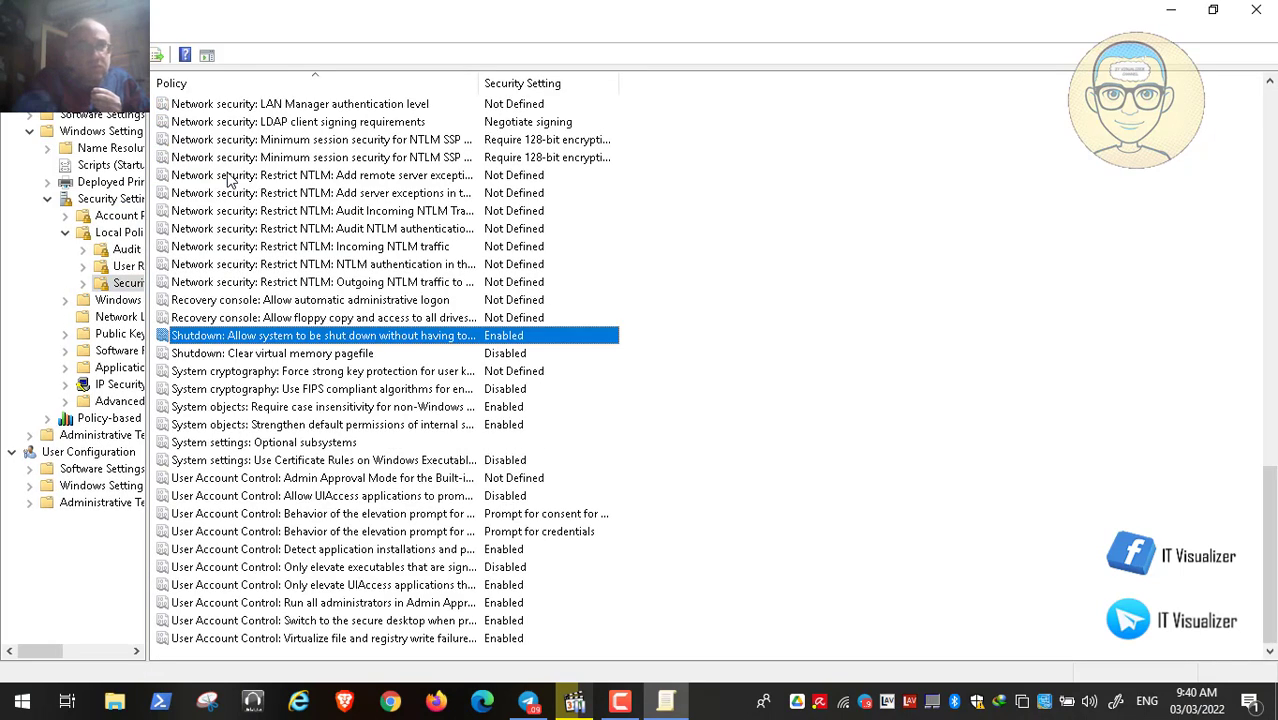
Read the explanation of "System cryptography: Force strong key protection for user keys stored on the computer" and dismiss its properties without changes.
double_click(438, 372)
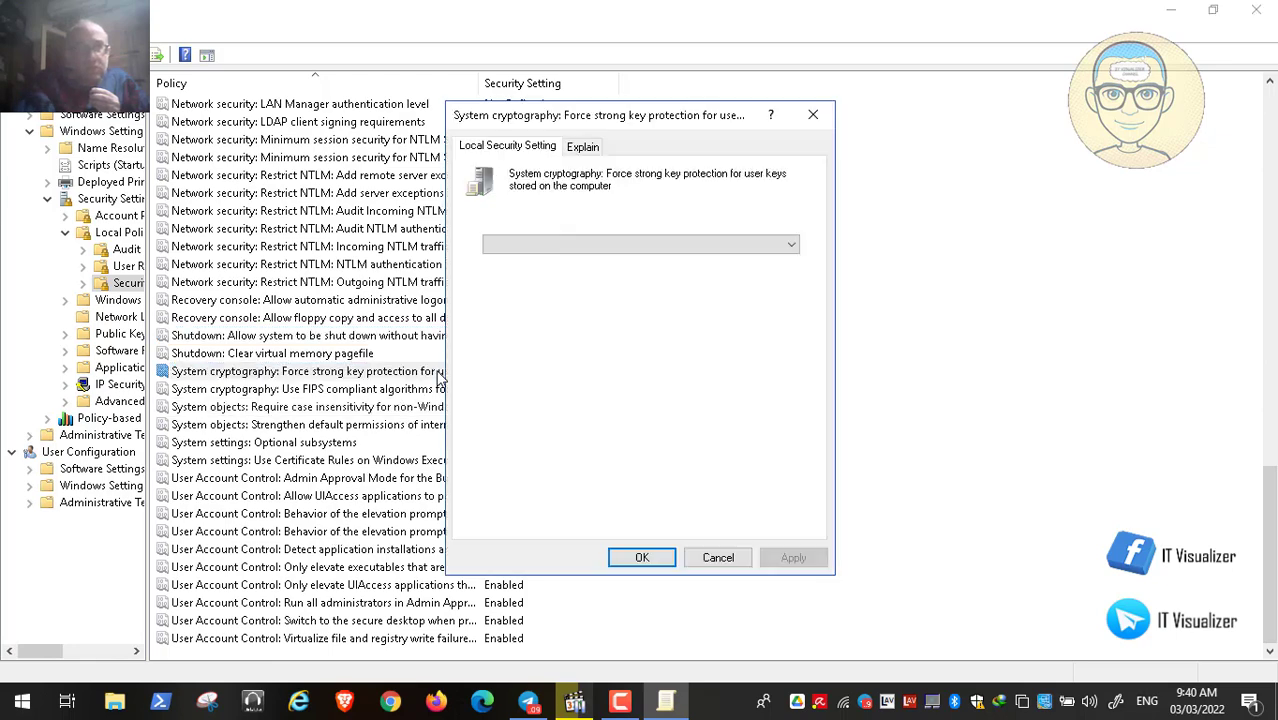
left_click(587, 147)
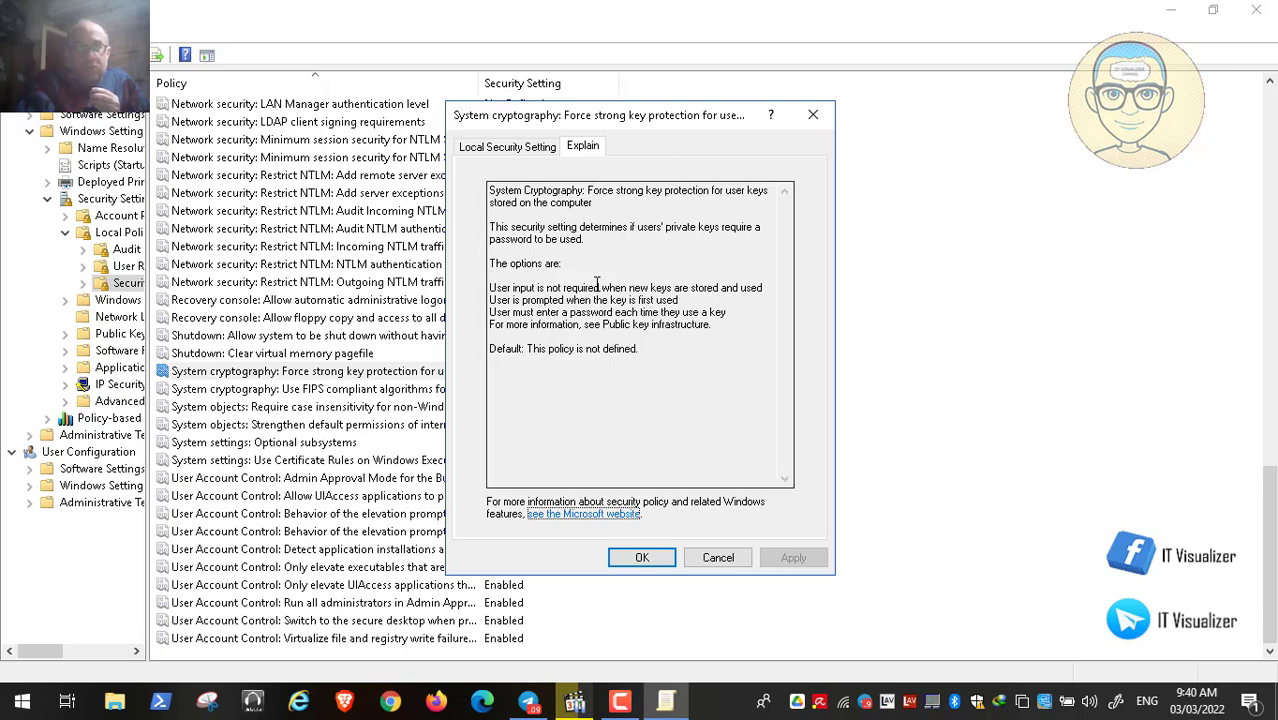
left_click(712, 557)
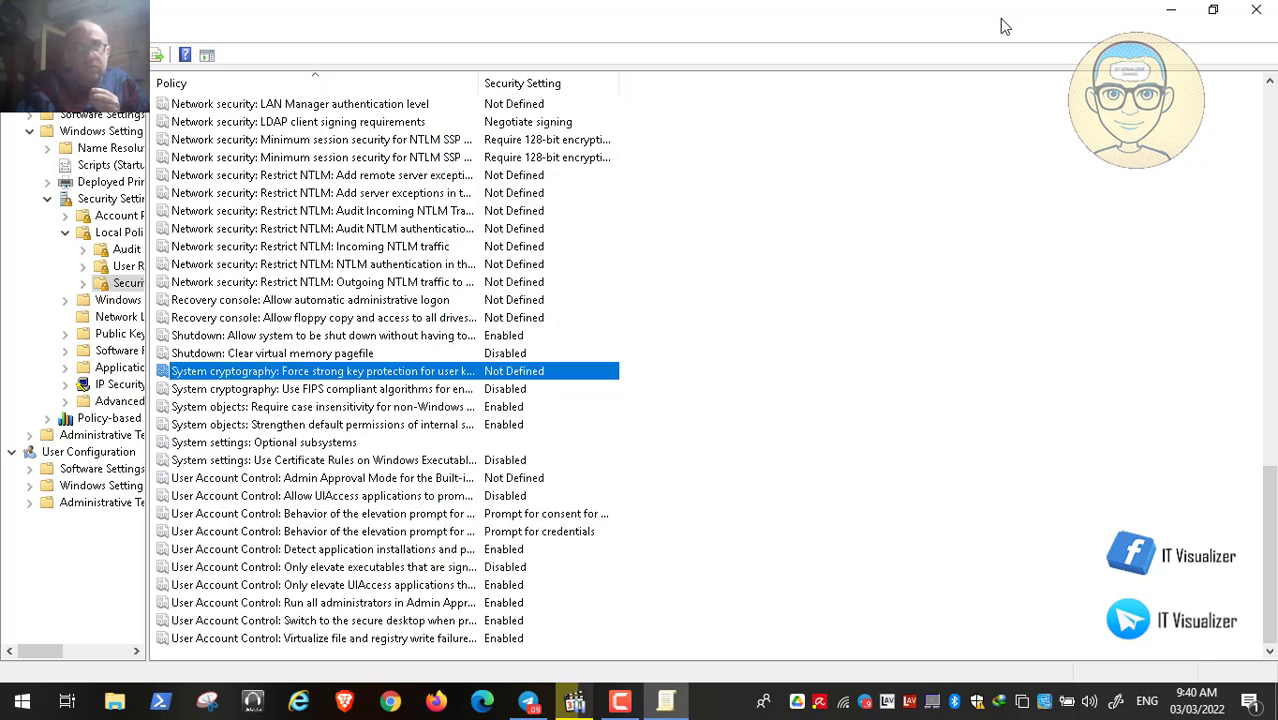
Close the Local Group Policy Editor and return to the paused Video28.mp4.
left_click(1256, 10)
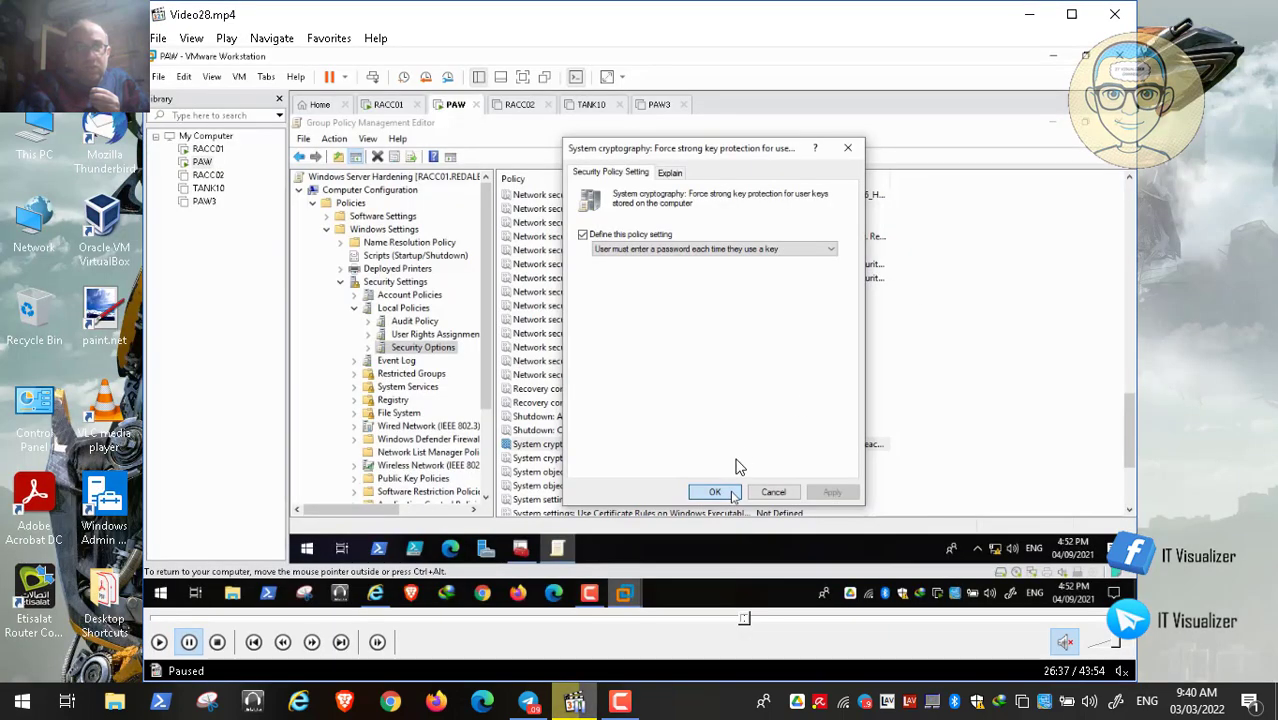
double_click(672, 452)
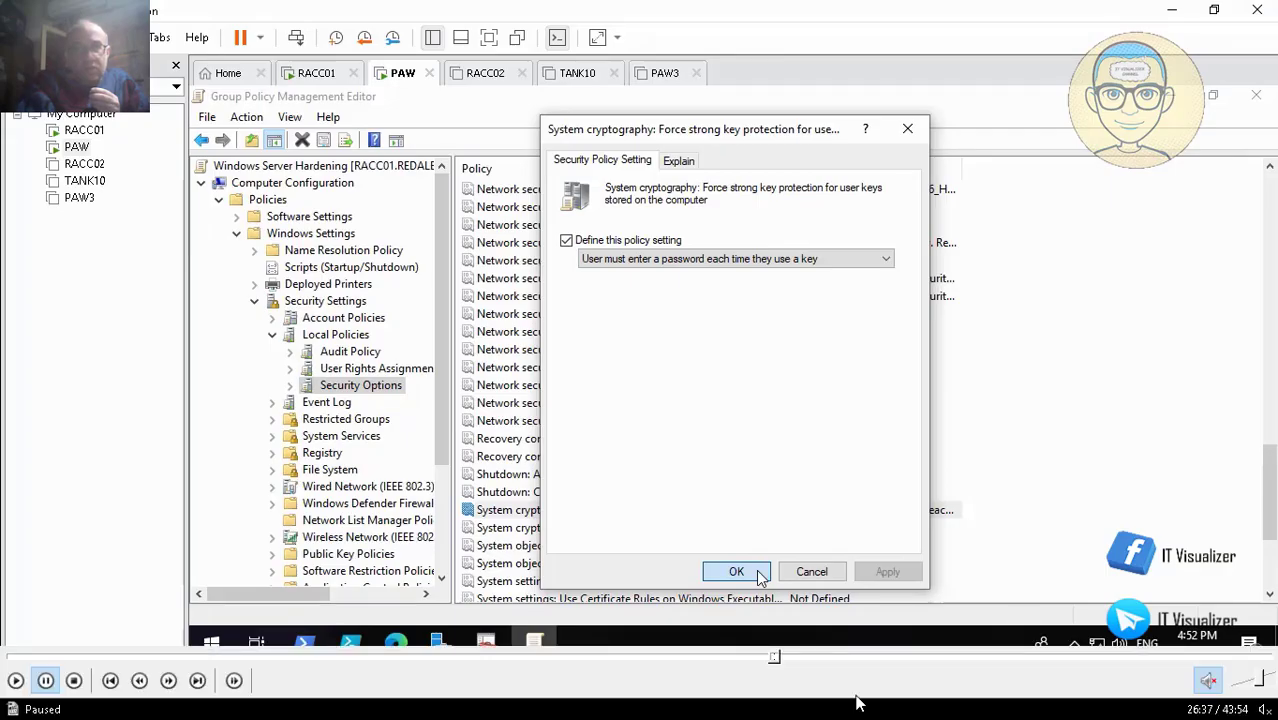
key("space")
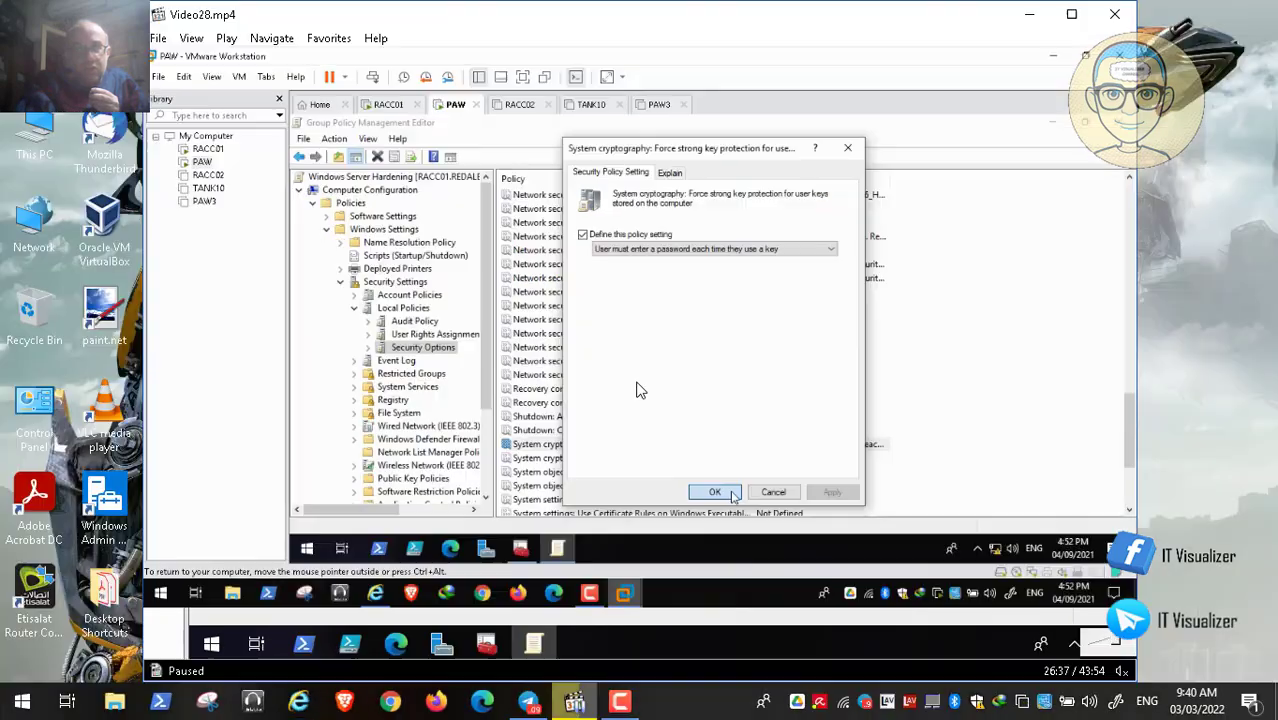